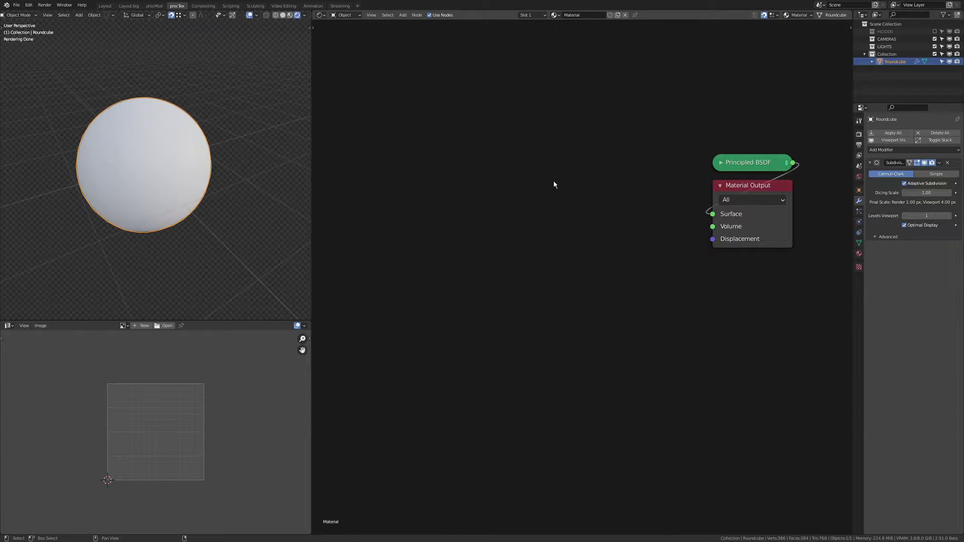
Add a Texture Coordinate node to the material's node tree, well before the Material Output node
mouse_move(181, 155)
middle_down()
mouse_move(179, 146)
mouse_move(202, 144)
mouse_move(183, 141)
mouse_move(197, 146)
middle_up()
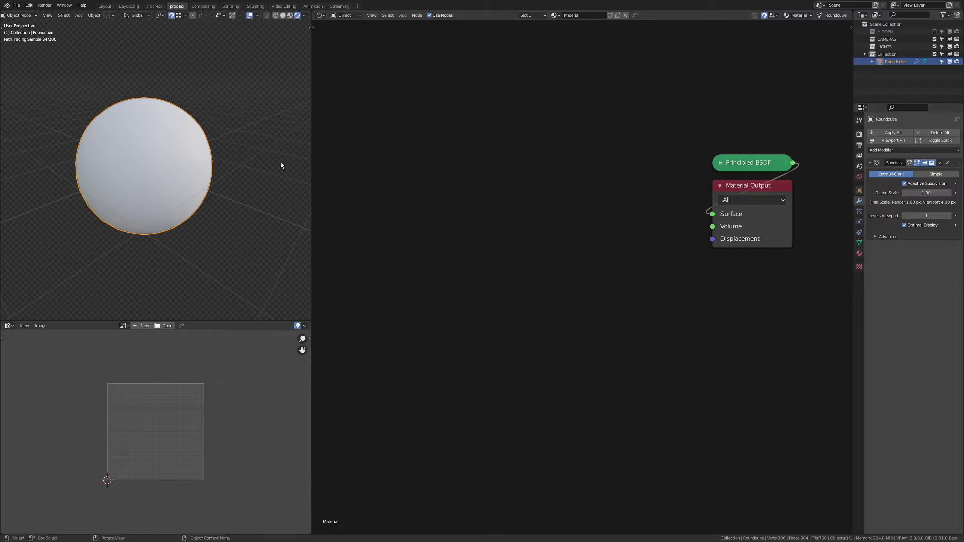
middle_drag(500, 196, 530, 187)
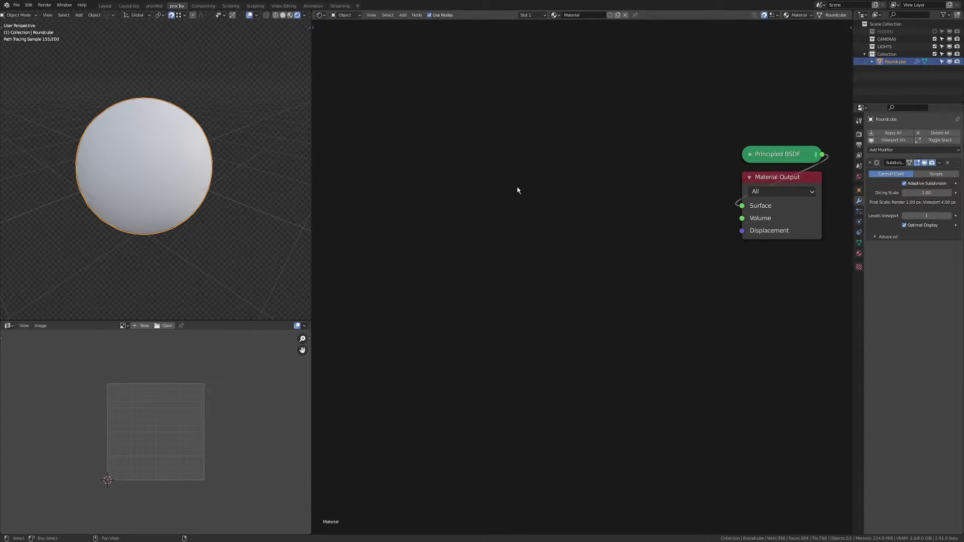
key(q)
click(481, 159)
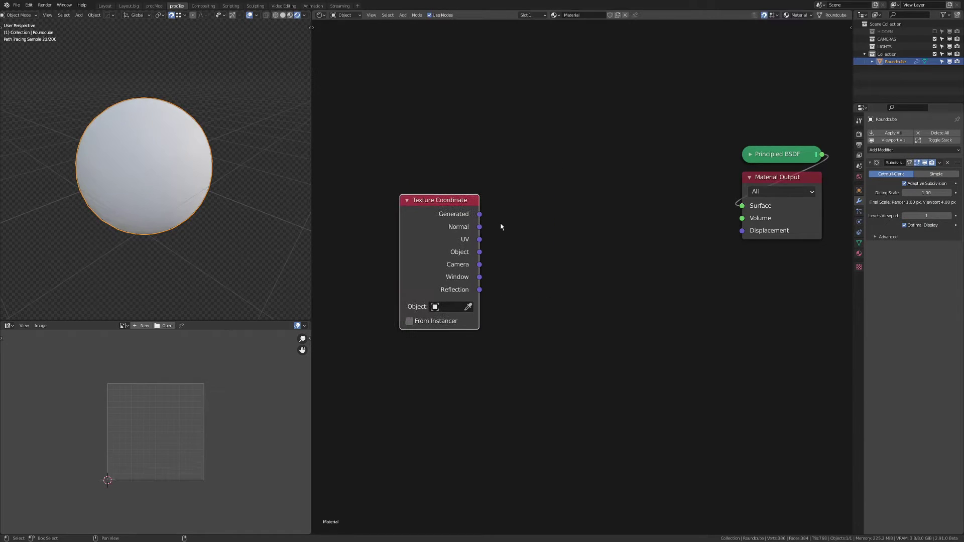
scroll(497, 205, up, 2)
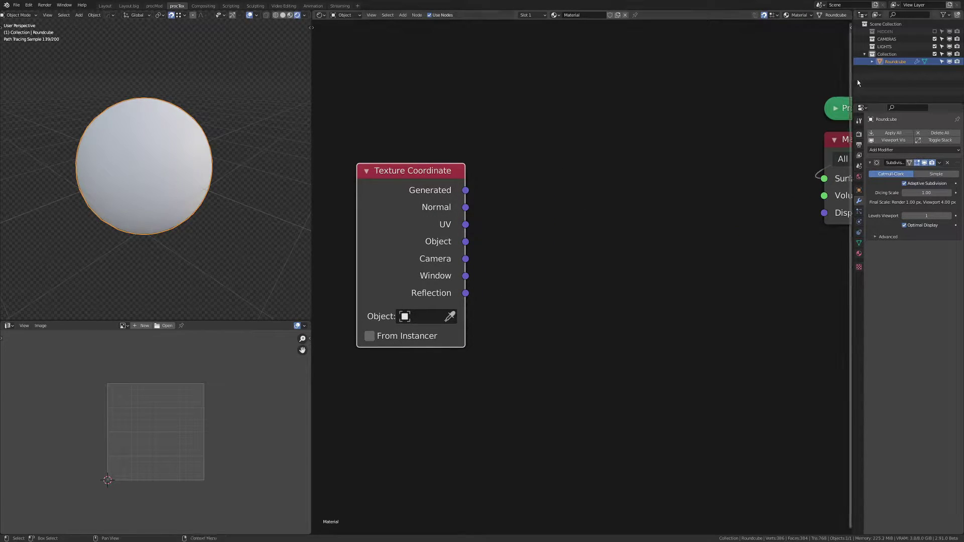
Widen the node editor and preview the Texture Coordinate node's Generated output on the sphere
drag(867, 81, 901, 83)
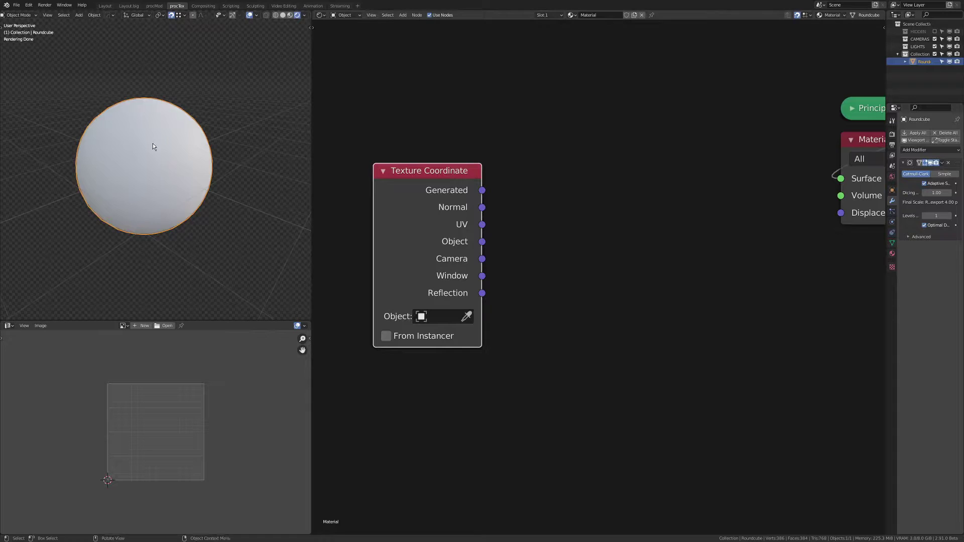
middle_drag(170, 148, 189, 164)
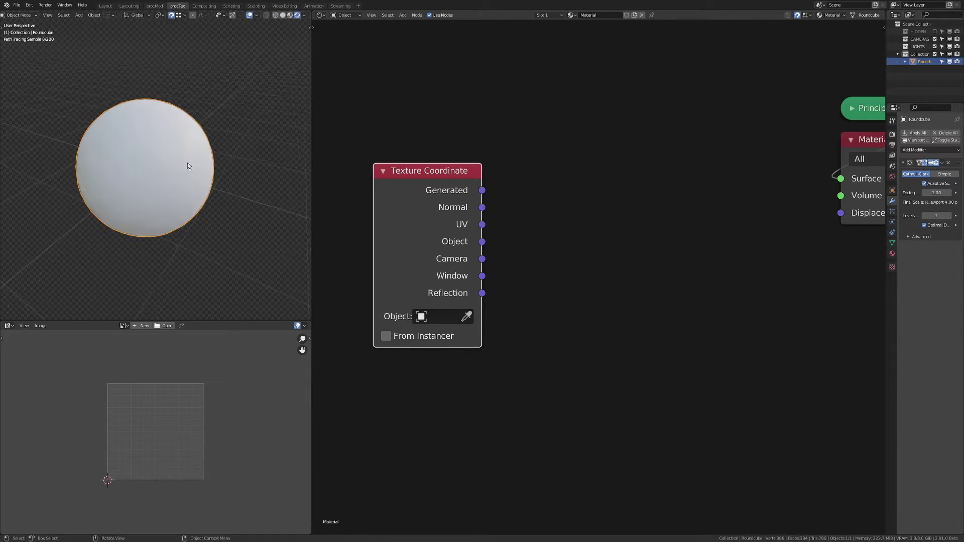
middle_drag(817, 195, 683, 199)
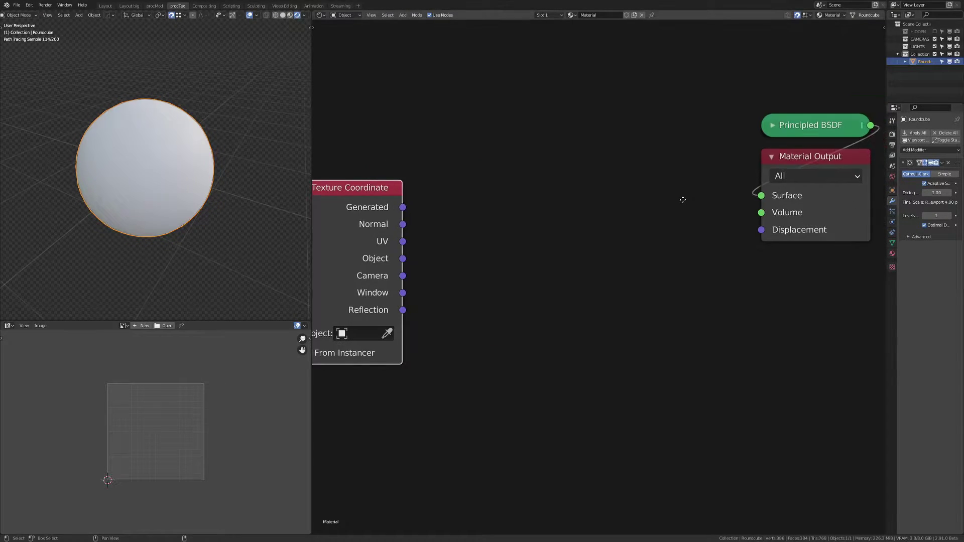
middle_drag(471, 185, 518, 170)
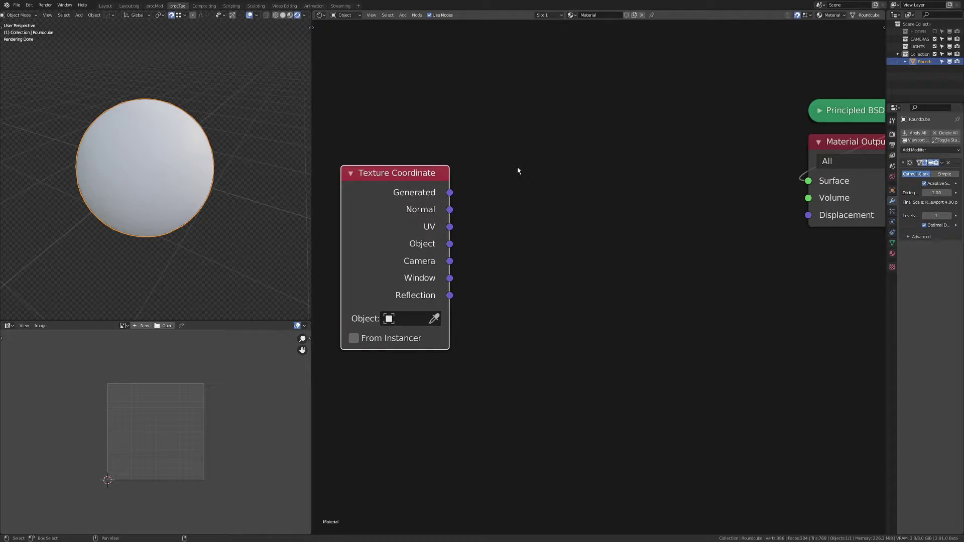
ctrl+shift+click(433, 196)
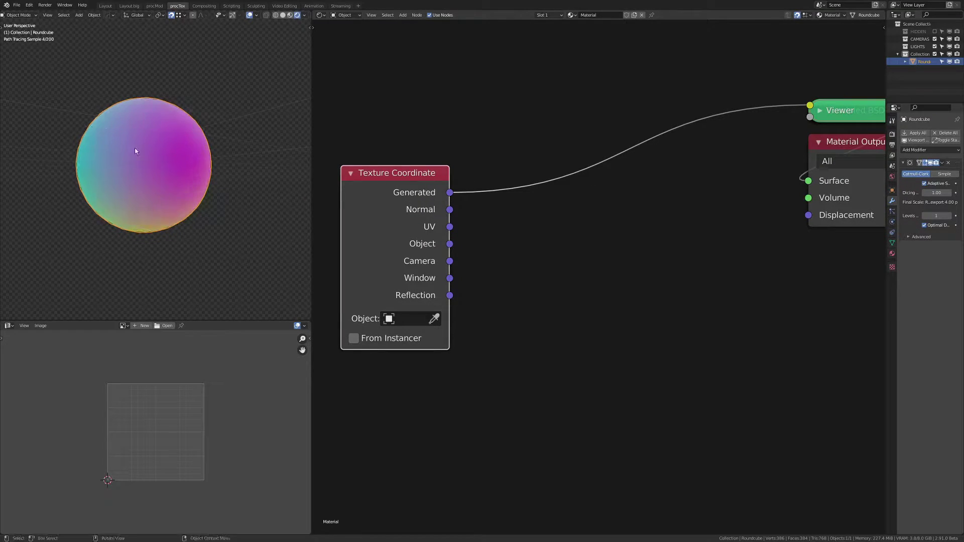
Insert a Separate XYZ node between the Generated output and the Viewer, and preview its Z output
key(shift+a)
mouse_move(535, 242)
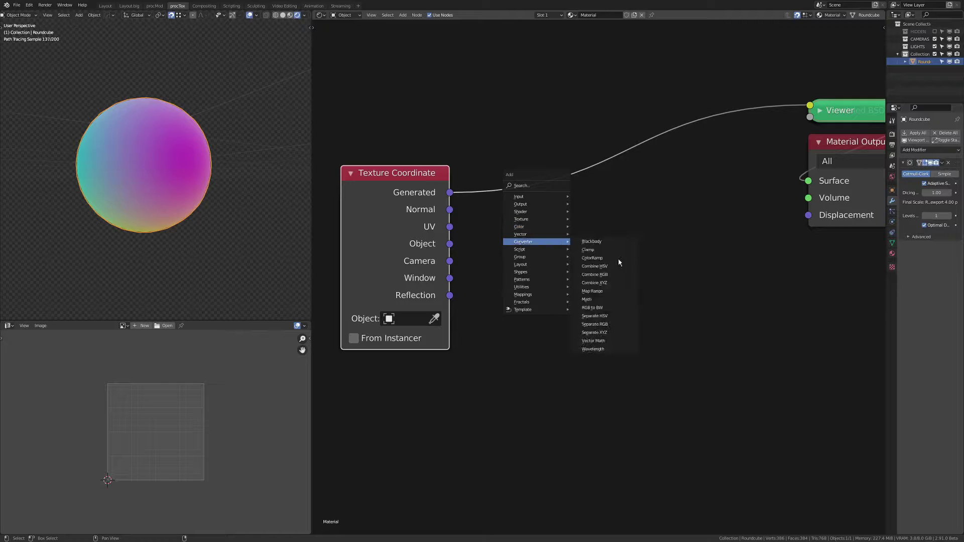
click(621, 332)
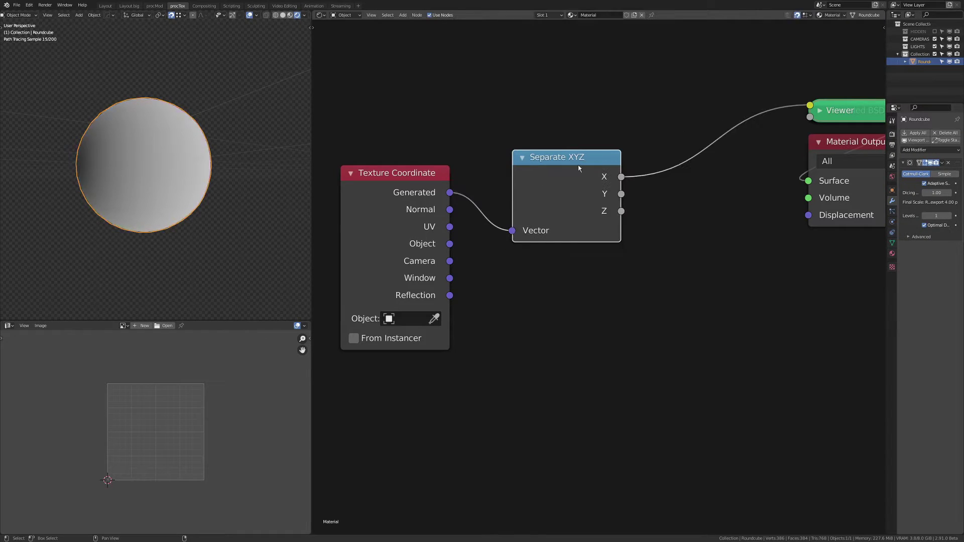
drag(568, 180, 555, 183)
ctrl+shift+click(557, 186)
ctrl+shift+click(557, 186)
drag(399, 169, 354, 153)
drag(553, 197, 492, 166)
Insert a Map Range node on the link between the Separate XYZ Z output and the Viewer
key(shift+a)
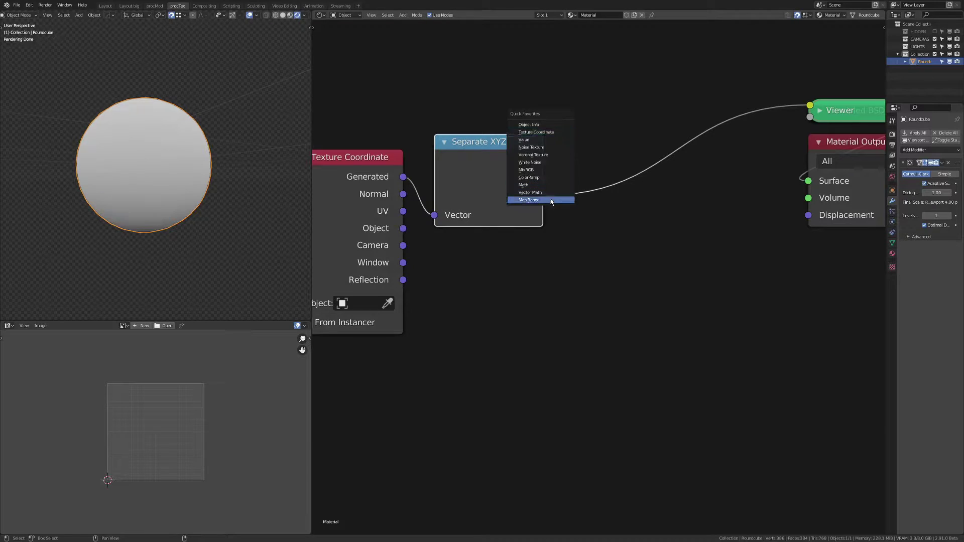
click(554, 187)
click(613, 129)
scroll(637, 156, down, 5)
drag(399, 161, 676, 236)
key(g)
click(536, 173)
click(534, 167)
middle_drag(194, 225, 128, 241)
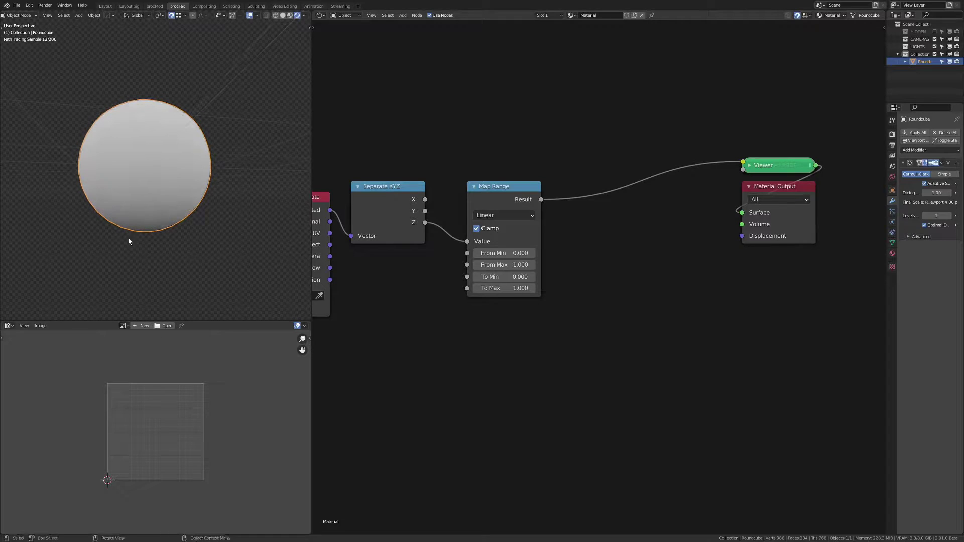
Set the Map Range node's From Max to 0.1, To Min to 1 and To Max to 0
click(509, 264)
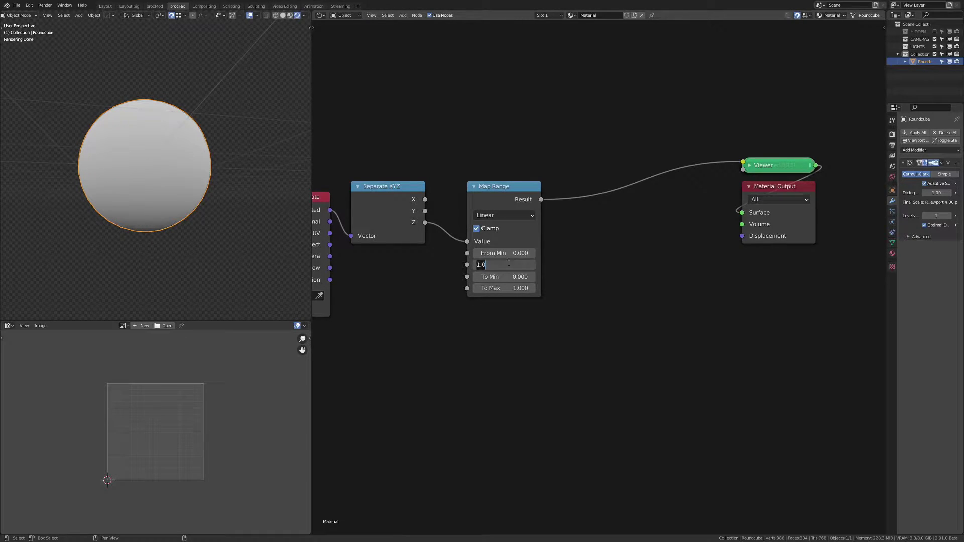
text(.1)
key(Return)
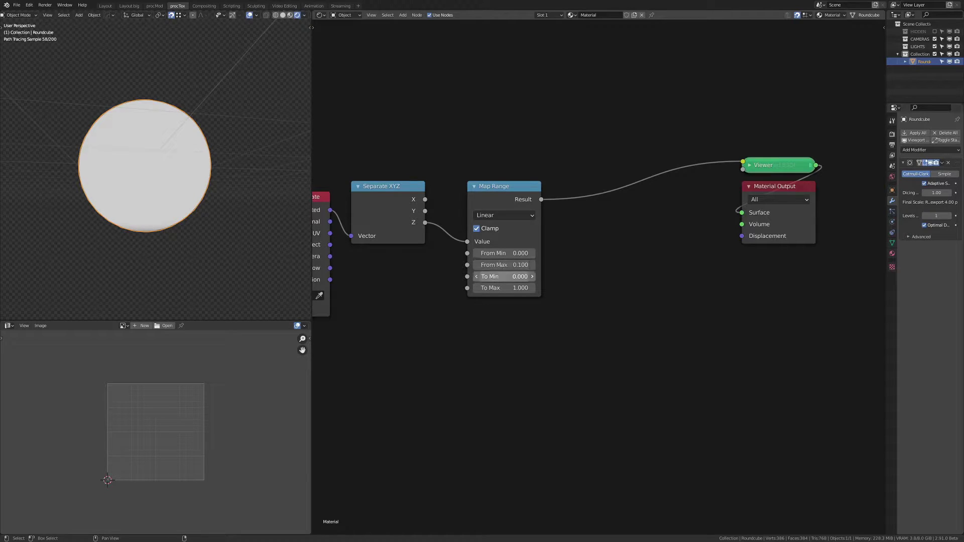
click(507, 277)
text(1)
key(Tab)
text(0)
key(Return)
middle_drag(308, 219, 190, 178)
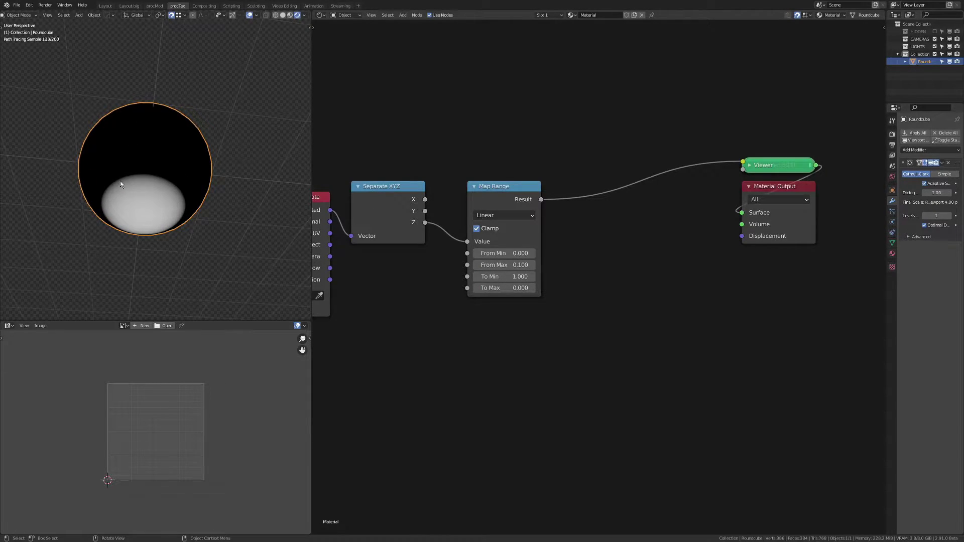
middle_drag(120, 184, 132, 176)
Add a Combine XYZ node, linking the Map Range Result to its Z and its Vector to the Material Output's Displacement
key(shift+a)
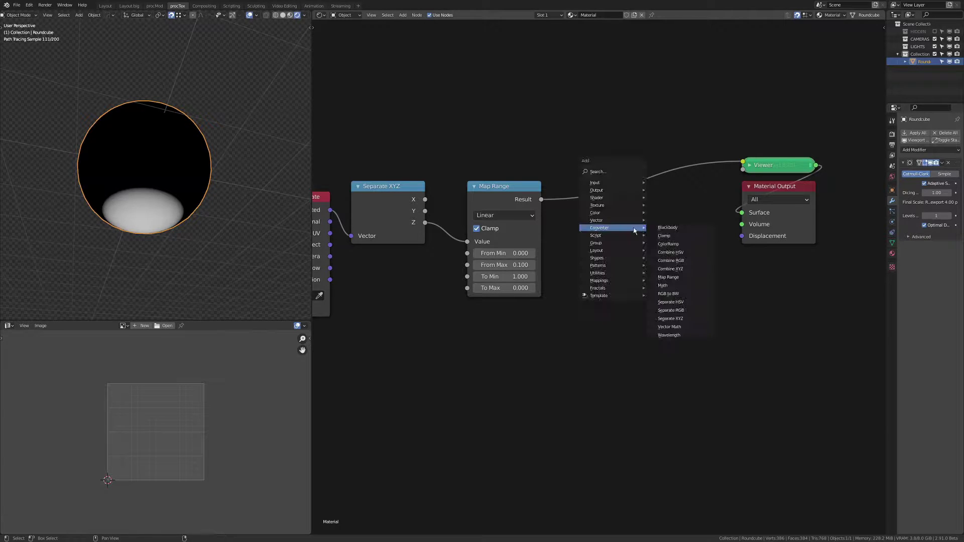
click(695, 269)
drag(542, 200, 654, 278)
mouse_move(666, 229)
mouse_down()
mouse_move(635, 218)
mouse_move(635, 208)
mouse_up()
drag(756, 240, 756, 240)
Examine the sphere's displaced underside from the front and draw an arched annotation over it
key(KP_1)
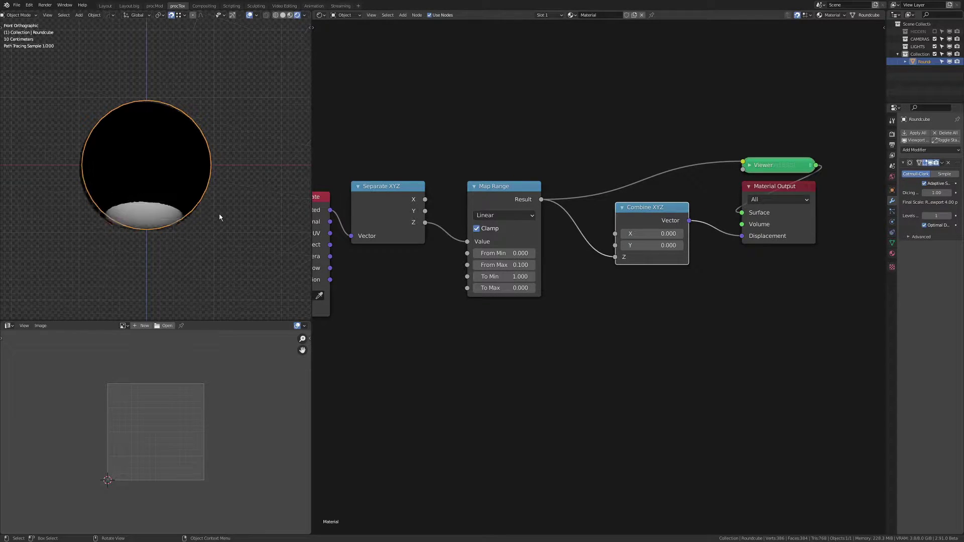
scroll(229, 203, up, 5)
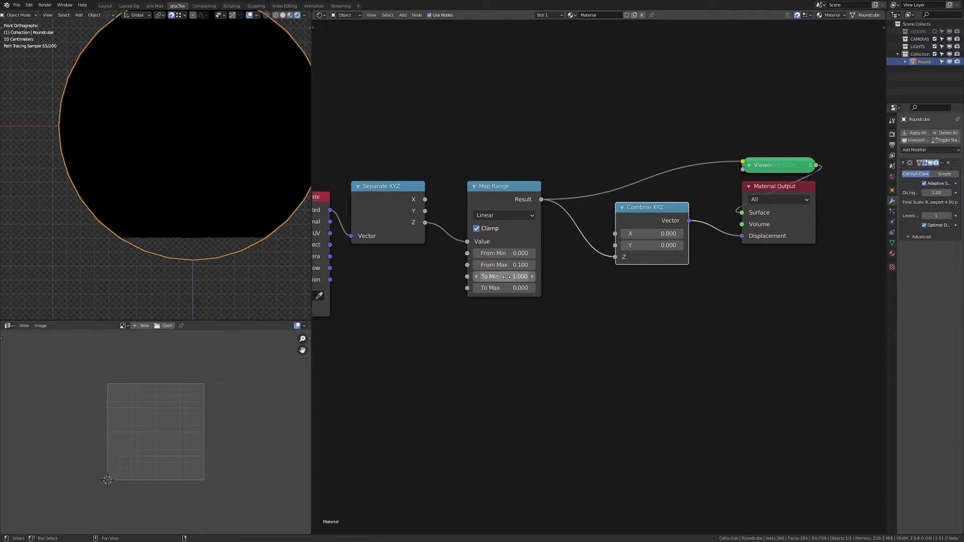
middle_drag(226, 209, 217, 186)
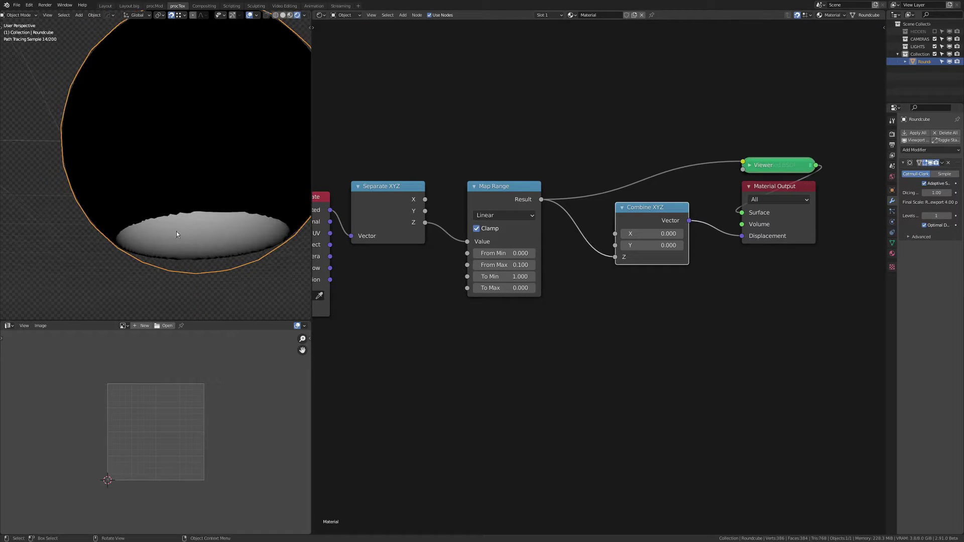
drag(232, 76, 293, 225)
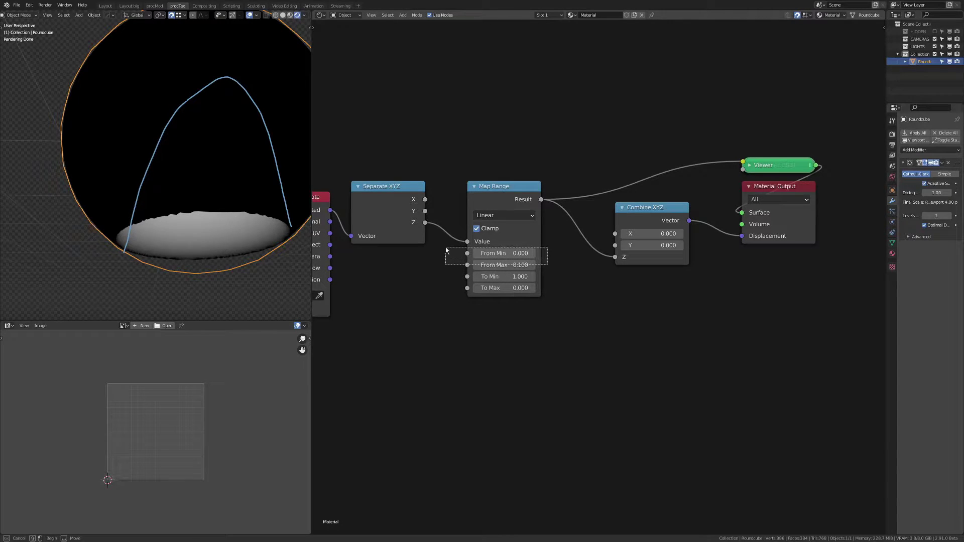
Reduce the displacement by setting the Map Range node's To Min to 0.2
click(506, 268)
drag(457, 250, 551, 271)
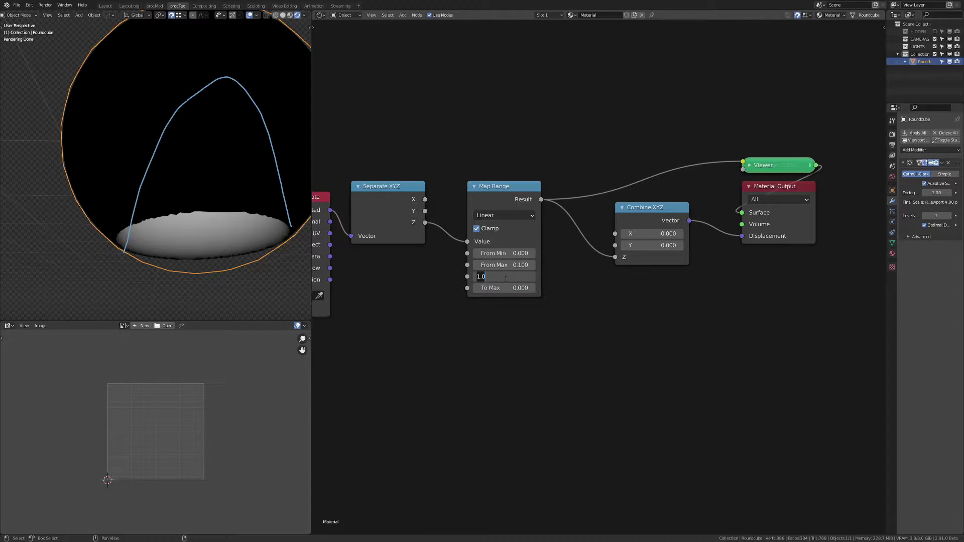
text(0.2)
key(Return)
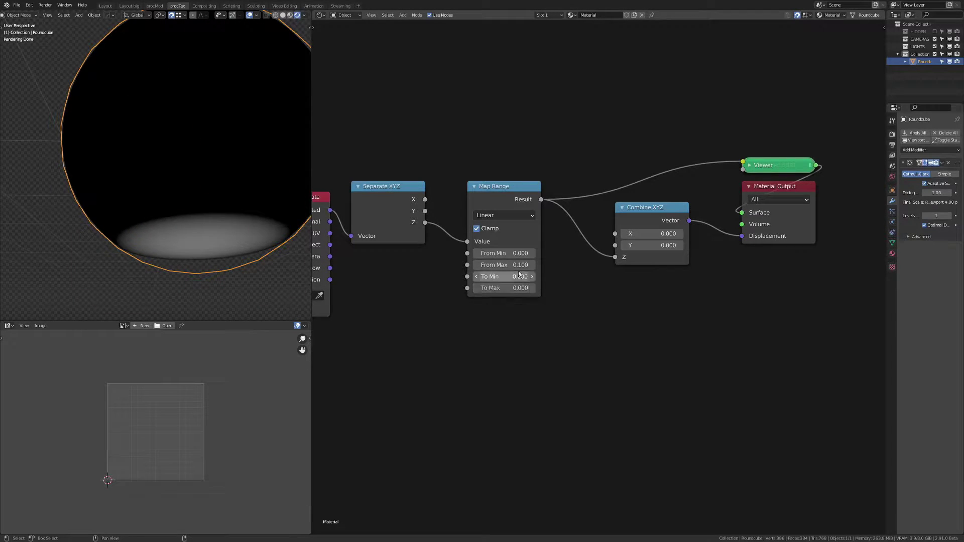
Move the Map Range node close beside the Separate XYZ node
scroll(230, 224, down, 2)
mouse_move(229, 224)
shift+middle_down()
mouse_move(220, 250)
mouse_move(217, 226)
shift+middle_up()
scroll(529, 248, down, 2)
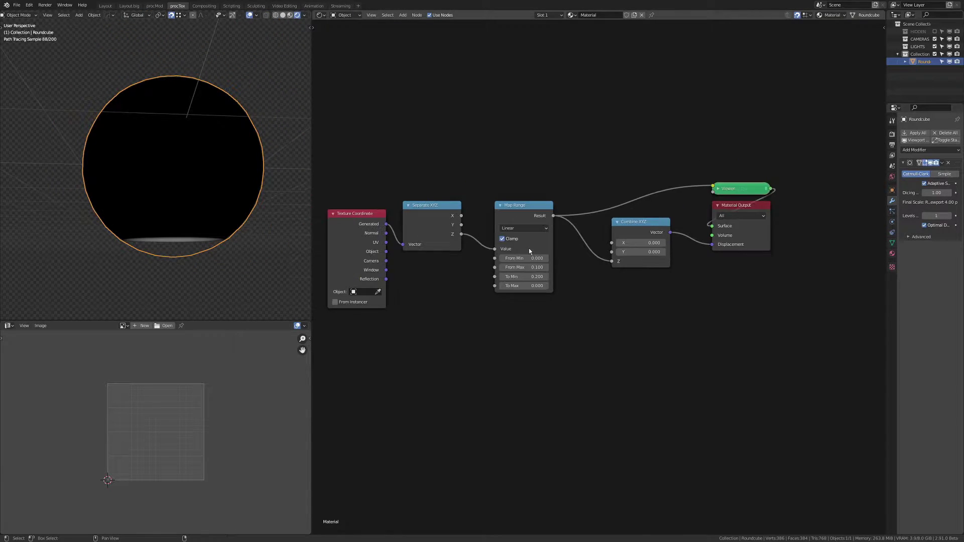
middle_drag(507, 219, 589, 236)
drag(589, 235, 564, 236)
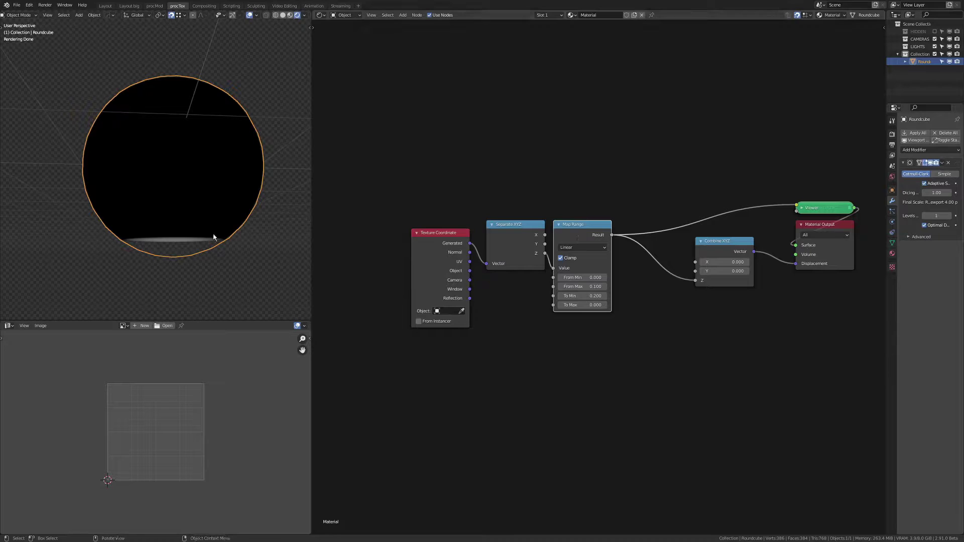
Draw two roughly horizontal annotation lines across the lower part of the sphere
middle_drag(445, 239, 454, 243)
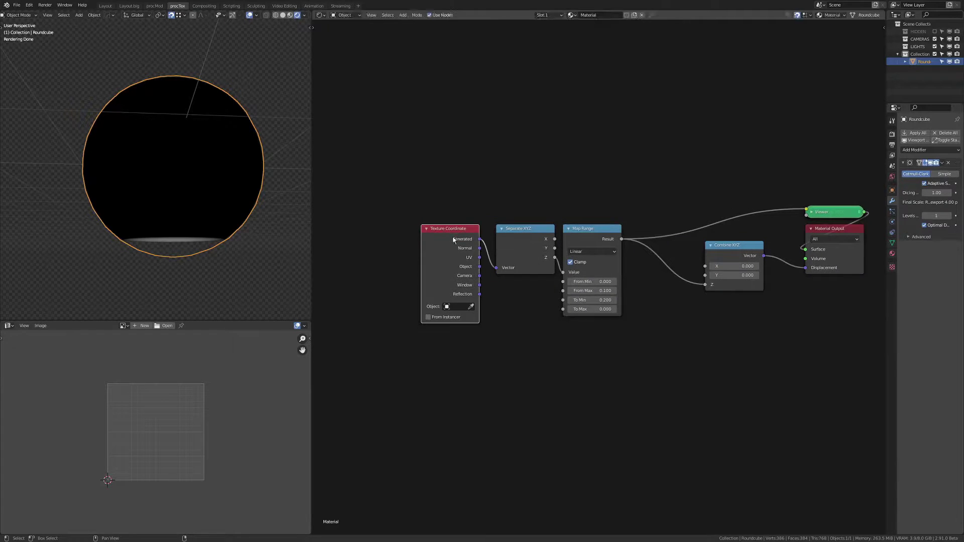
drag(77, 211, 234, 203)
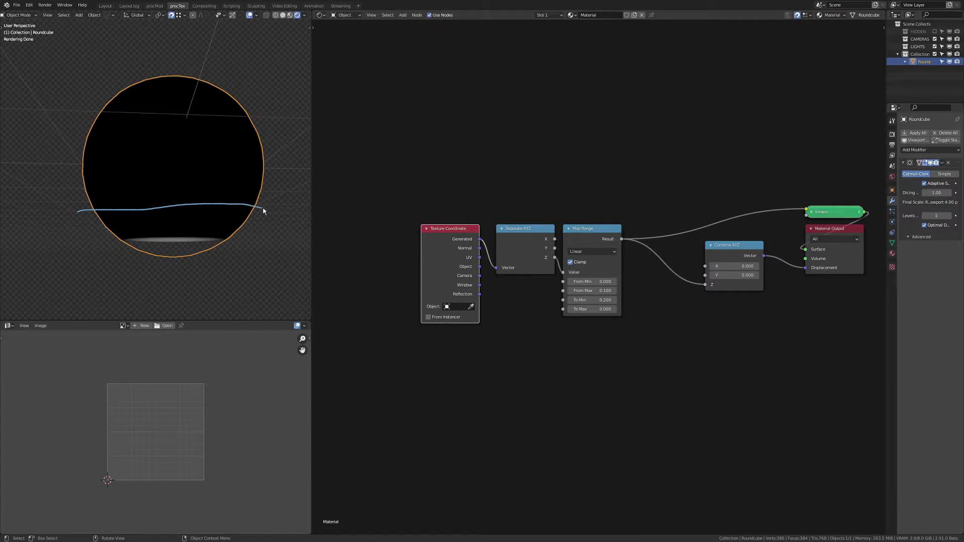
middle_drag(487, 236, 520, 244)
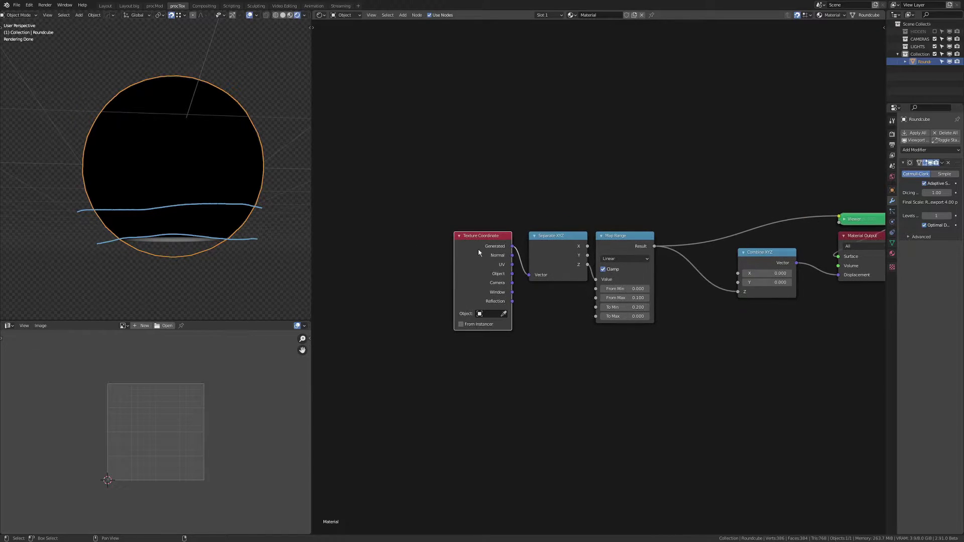
Move the Map Range node up and duplicate it below, keeping the copy's Value linked to the Separate XYZ Z output
drag(532, 243, 481, 239)
drag(472, 212, 547, 242)
drag(459, 211, 588, 280)
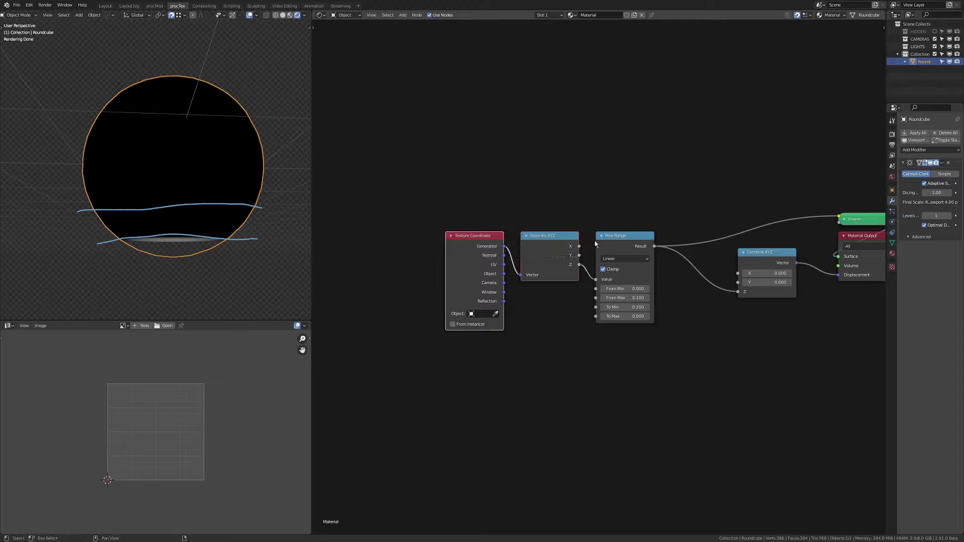
drag(612, 242, 630, 172)
key(shift+d)
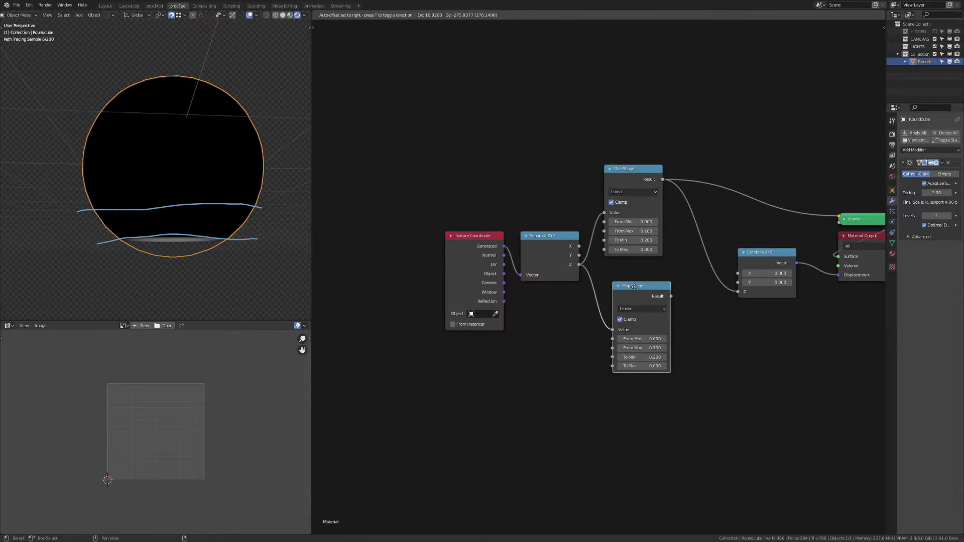
click(632, 277)
scroll(611, 242, up, 2)
scroll(610, 242, up, 1)
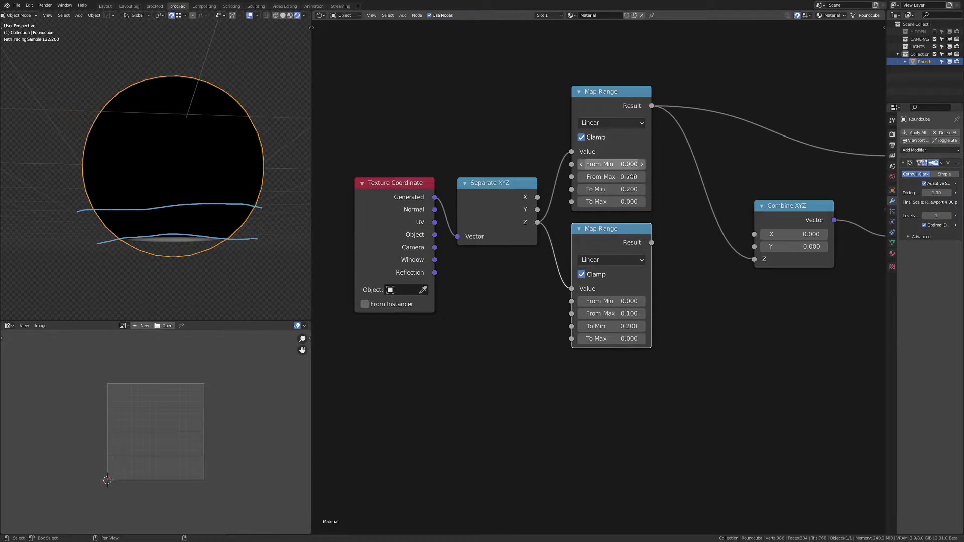
Set the duplicated Map Range node's From Min to 0.1 and From Max to 0.2
click(608, 301)
text(.1)
key(Tab)
text(.2)
key(Return)
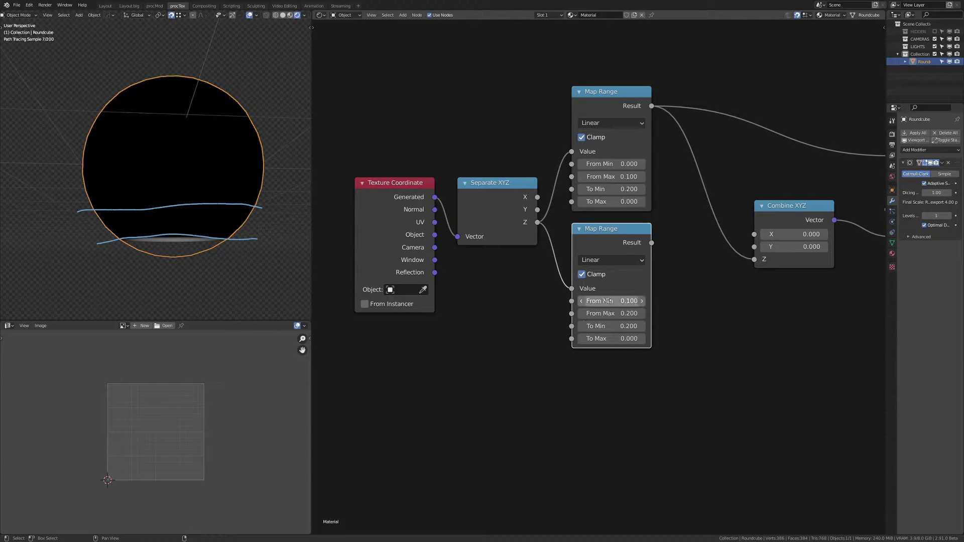
Preview the lower Map Range node on the deselected sphere and set its To Min to 1
ctrl+shift+click(635, 244)
middle_drag(212, 226, 208, 244)
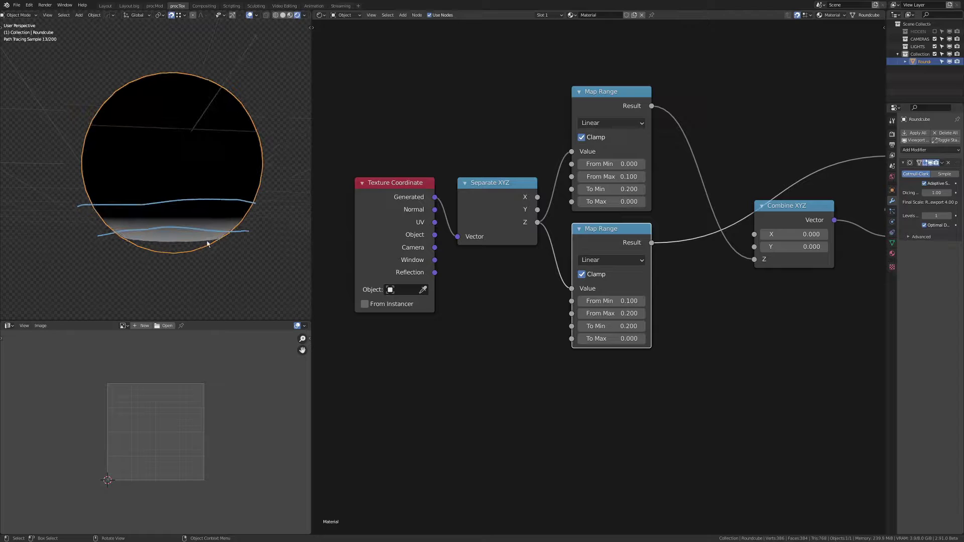
click(250, 221)
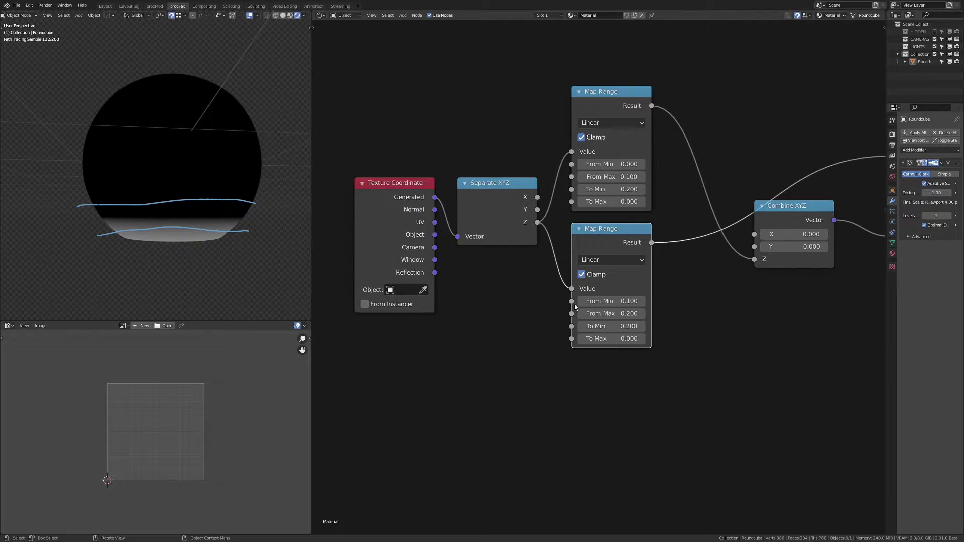
click(611, 326)
text(1)
key(Return)
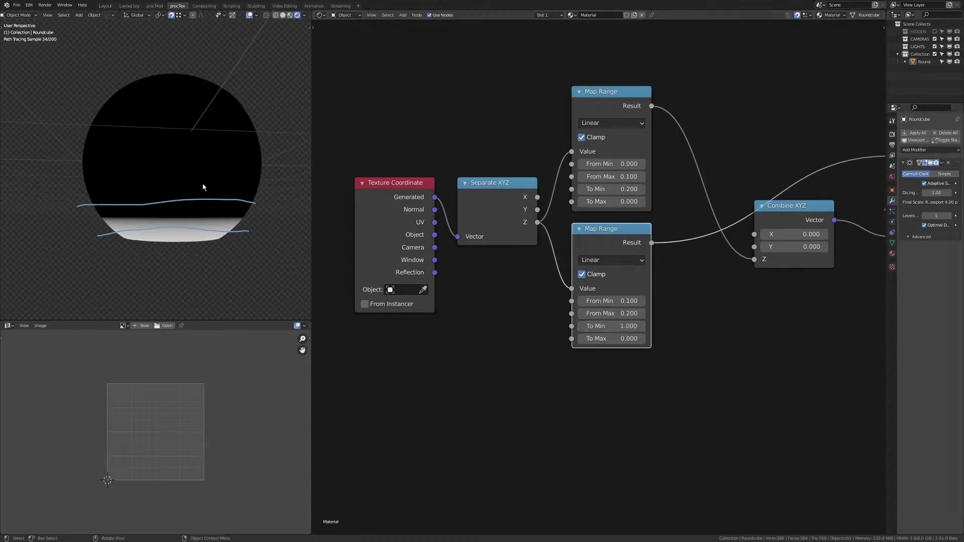
Erase the annotation lines across the sphere and draw short strokes beside both lower edges in front view
right_drag(142, 203, 121, 216)
mouse_move(174, 231)
middle_down()
mouse_move(183, 205)
mouse_move(217, 221)
middle_up()
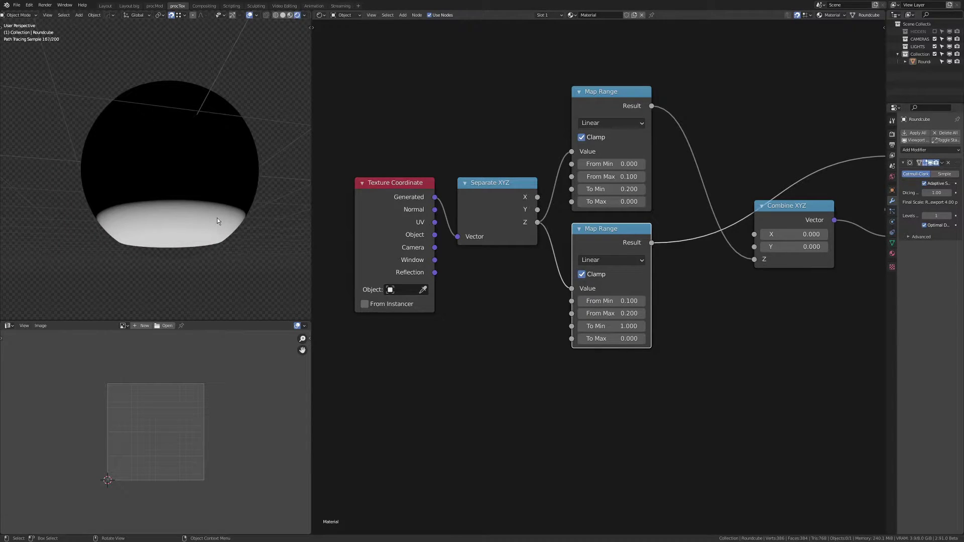
key(KP_1)
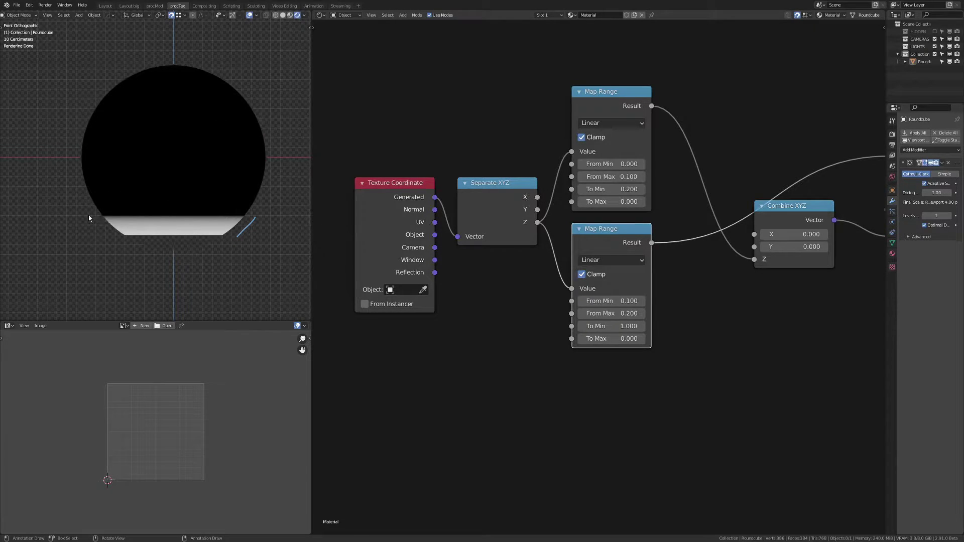
drag(89, 216, 92, 232)
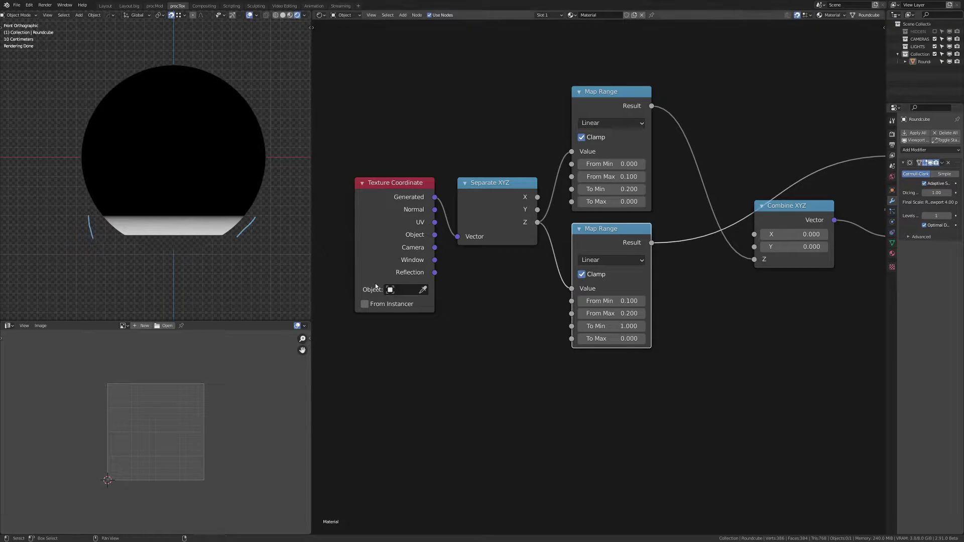
Preview the Separate XYZ node's X and Y outputs on the sphere to examine the horizontal gradients
key(Home)
ctrl+shift+click(471, 228)
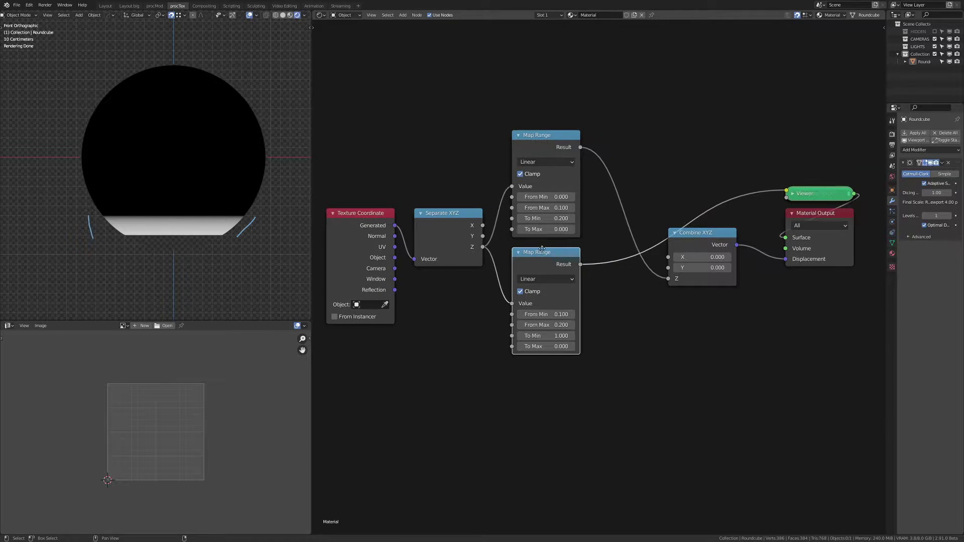
middle_drag(470, 229, 519, 210)
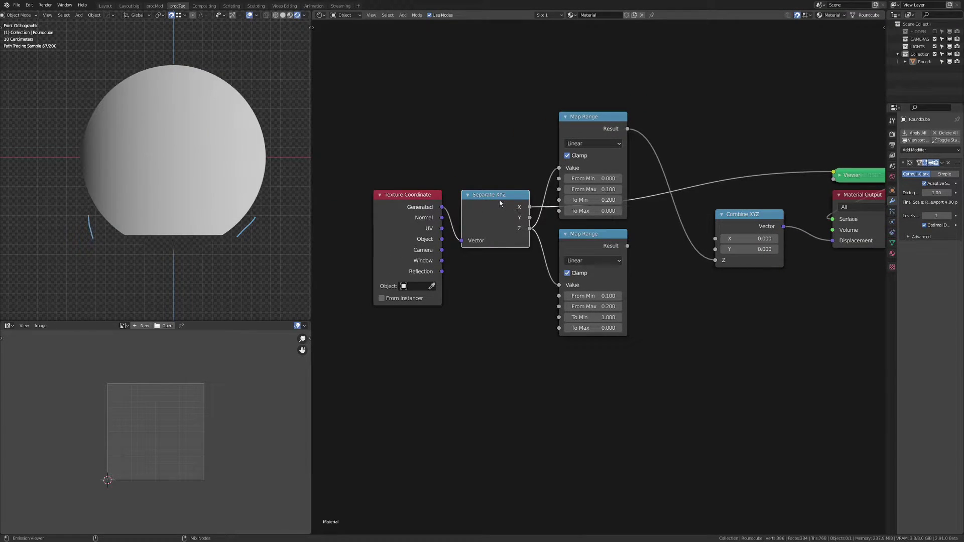
ctrl+shift+click(500, 203)
middle_drag(151, 178, 161, 197)
Move the Texture Coordinate node down and add a Vector Math node set to Subtract, fed by its Generated output
middle_drag(381, 225, 441, 212)
drag(440, 213, 315, 379)
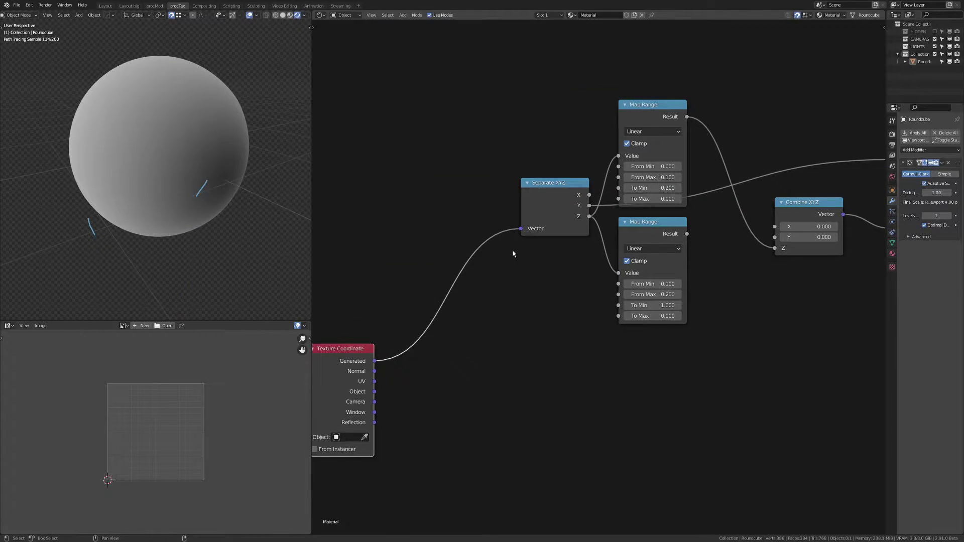
middle_drag(513, 254, 546, 164)
key(q)
click(514, 253)
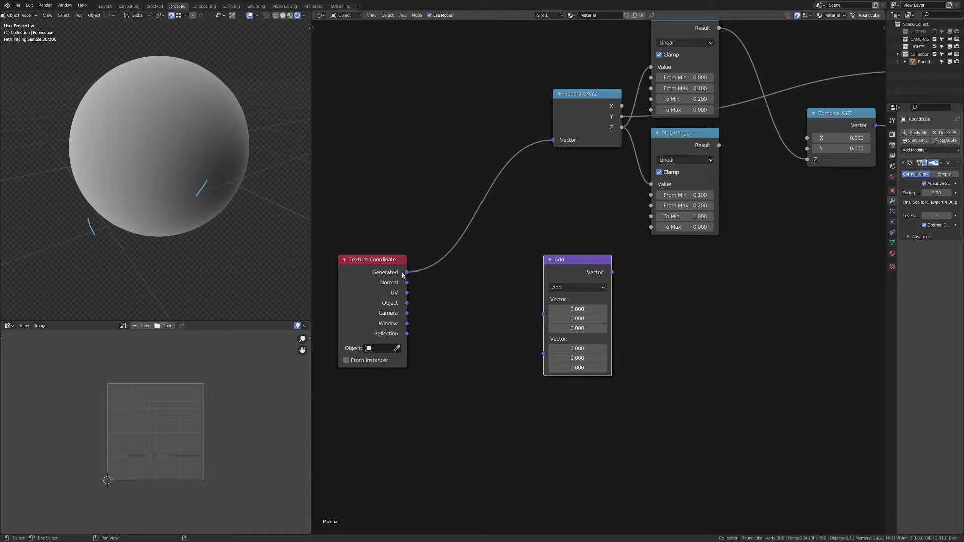
drag(406, 272, 543, 314)
click(578, 288)
click(576, 316)
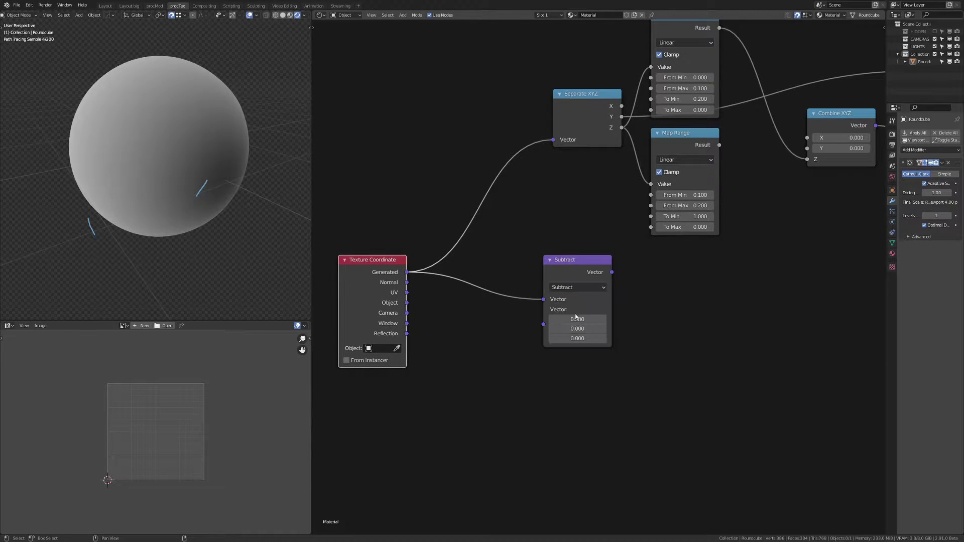
Set all three subtracted vector values to 0.5 and preview the Subtract node on the sphere
drag(577, 319, 577, 339)
text(.5)
key(Return)
ctrl+shift+click(590, 275)
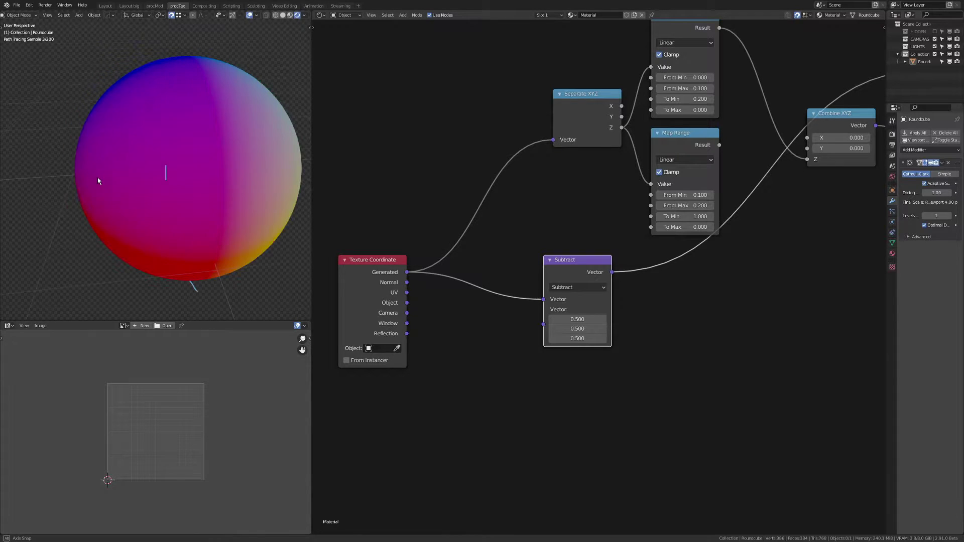
mouse_move(95, 177)
middle_down()
mouse_move(134, 194)
mouse_move(122, 180)
mouse_move(157, 183)
middle_up()
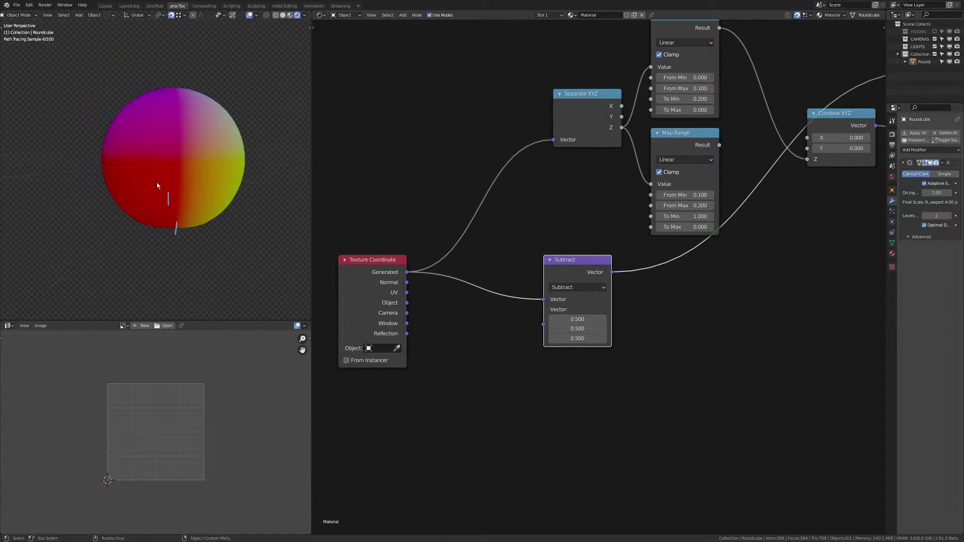
Place a duplicate Separate XYZ node after the Subtract node, feed it the Subtract Vector, and preview its Y output
scroll(582, 232, down, 1)
middle_drag(589, 283, 432, 279)
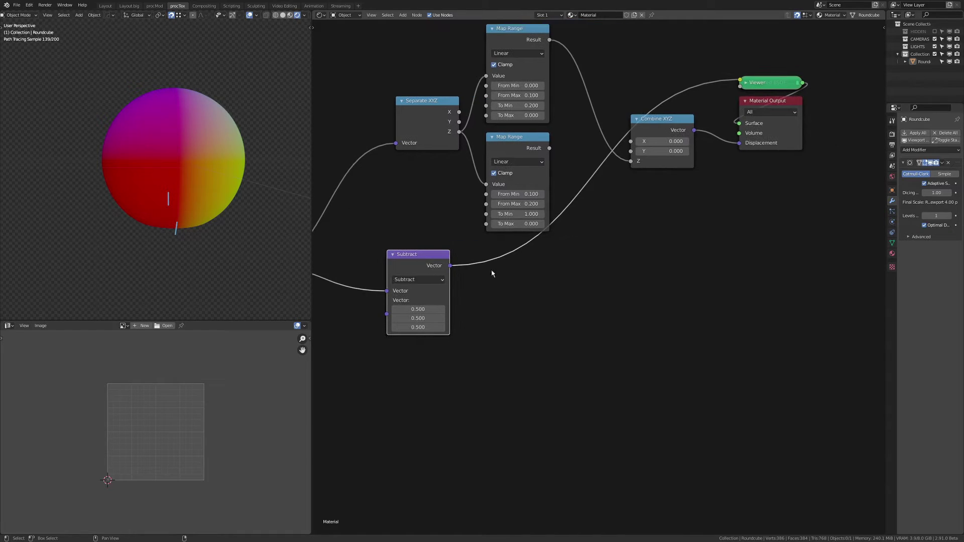
click(420, 122)
key(shift+d)
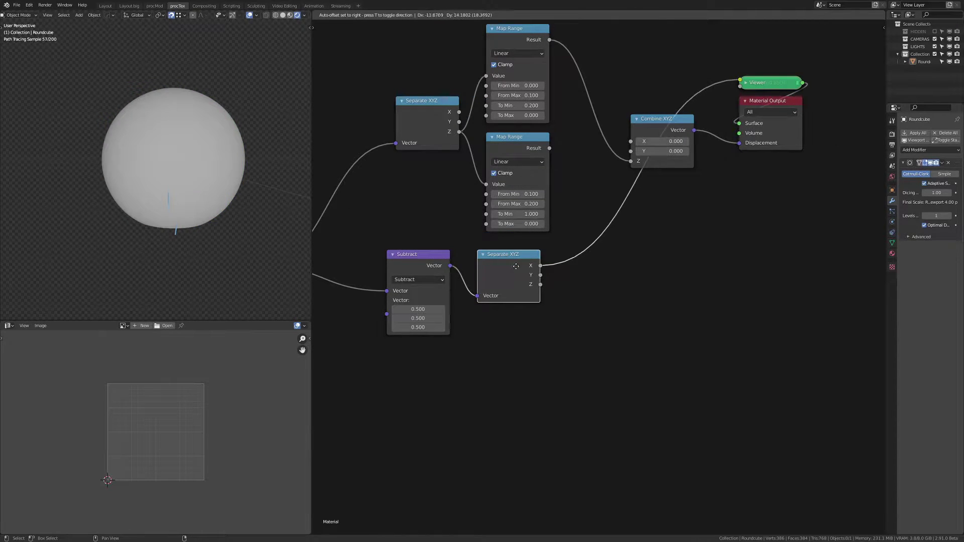
click(506, 267)
ctrl+shift+click(533, 271)
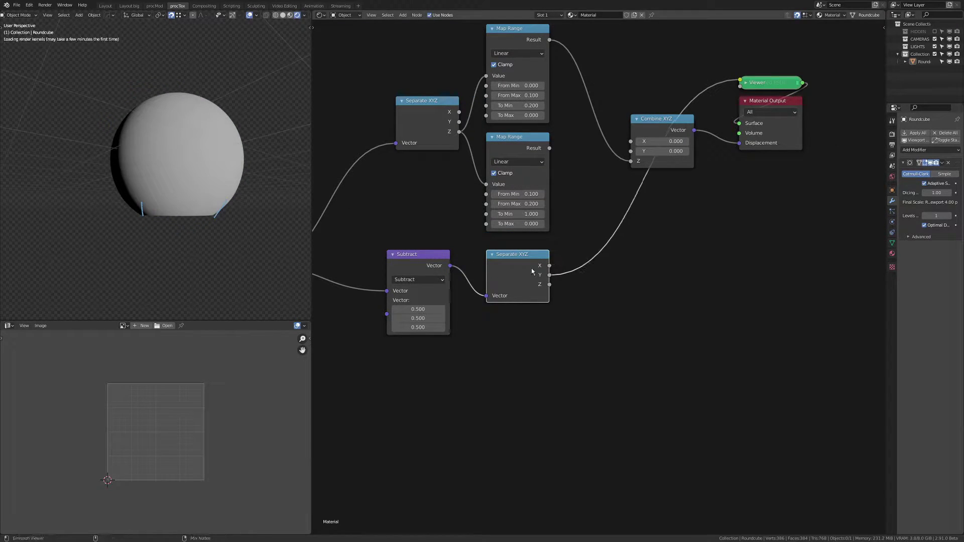
Move the Combine XYZ, Viewer and Material Output nodes farther from the Map Range nodes to make room
middle_drag(615, 266, 546, 298)
scroll(546, 291, down, 2)
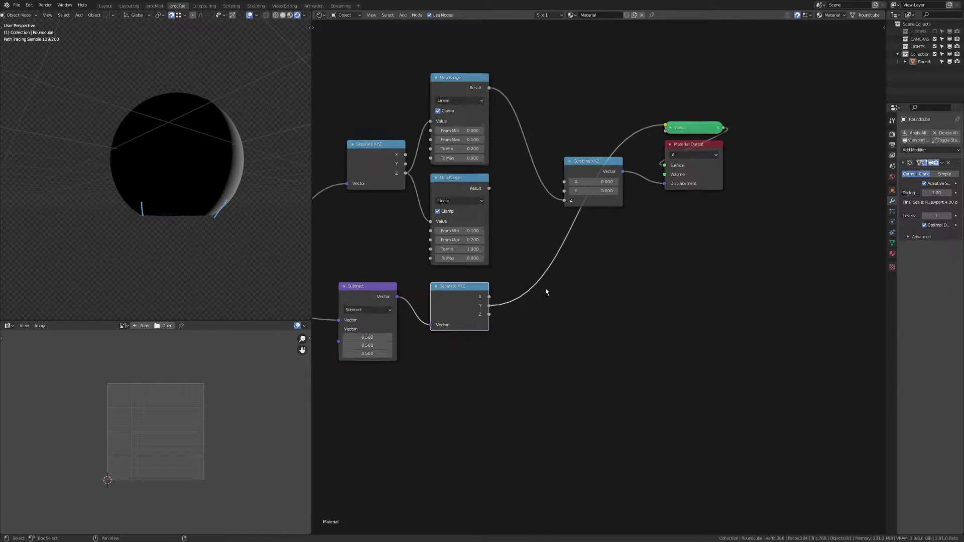
drag(719, 215, 563, 121)
key(g)
click(712, 95)
Add a Math node set to Multiply after the new Separate XYZ node's Y output and link its Value to Combine XYZ's Y
key(q)
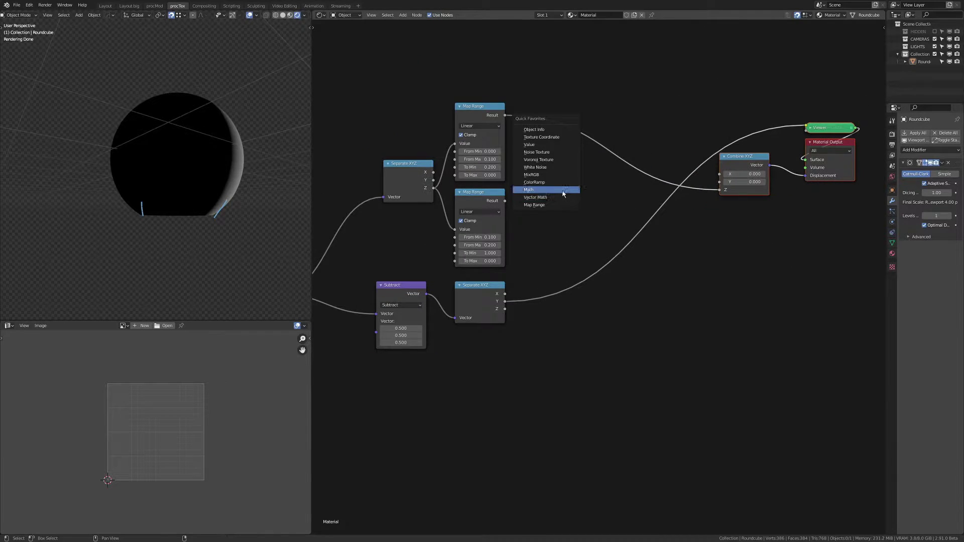
click(529, 190)
click(605, 237)
scroll(598, 239, up, 2)
click(611, 234)
key(m)
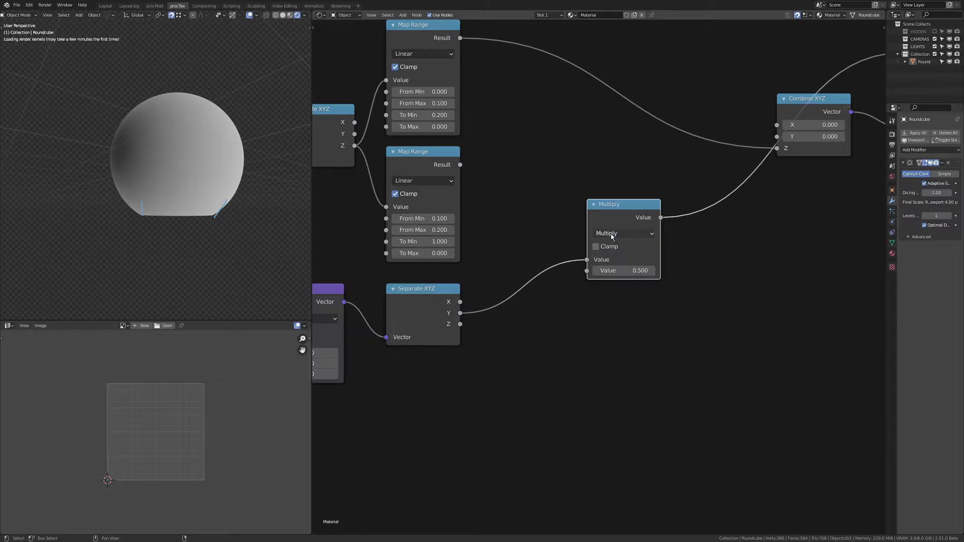
drag(625, 204, 616, 183)
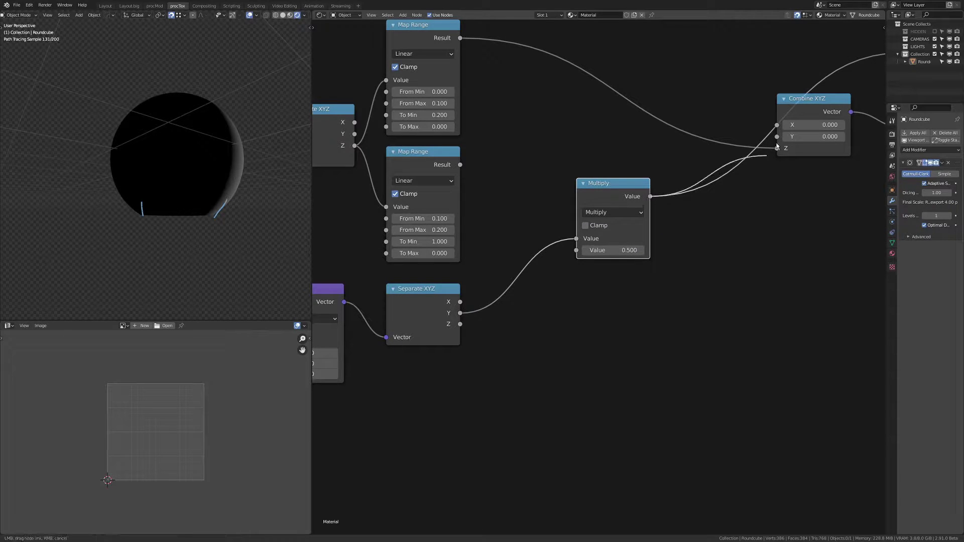
drag(777, 147, 789, 135)
drag(632, 196, 637, 306)
Duplicate the Multiply node, feed it the new Separate XYZ node's X output, and link its Value to Combine XYZ's X
key(shift+d)
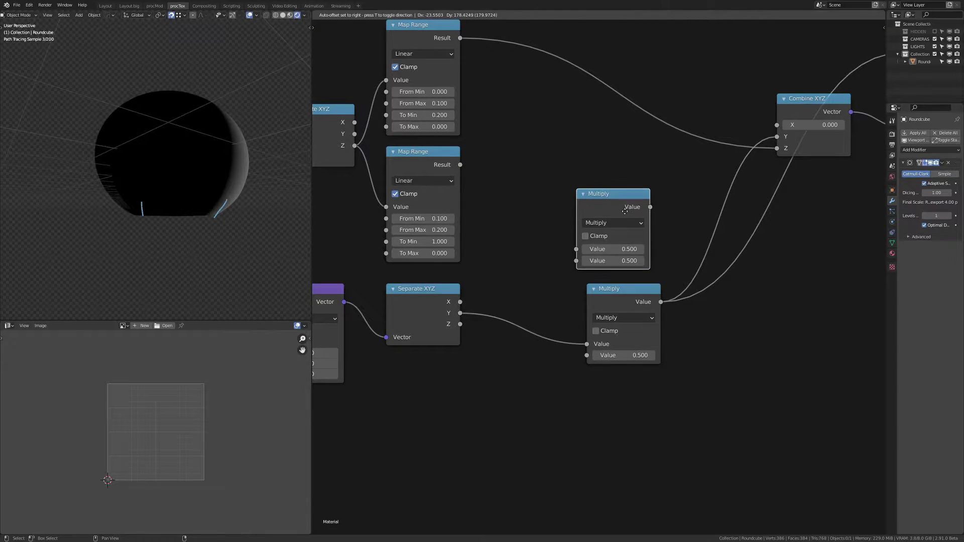
click(627, 225)
drag(460, 303, 589, 250)
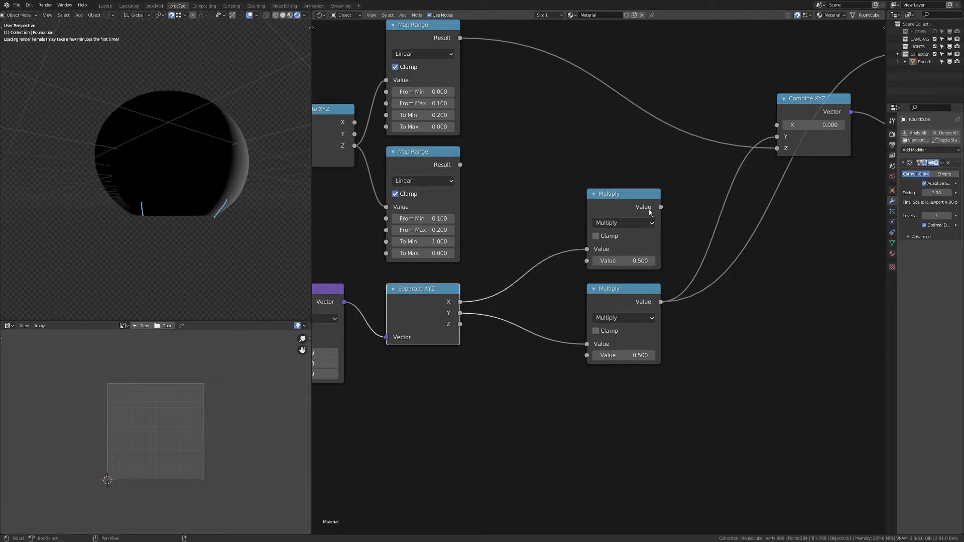
drag(661, 207, 720, 168)
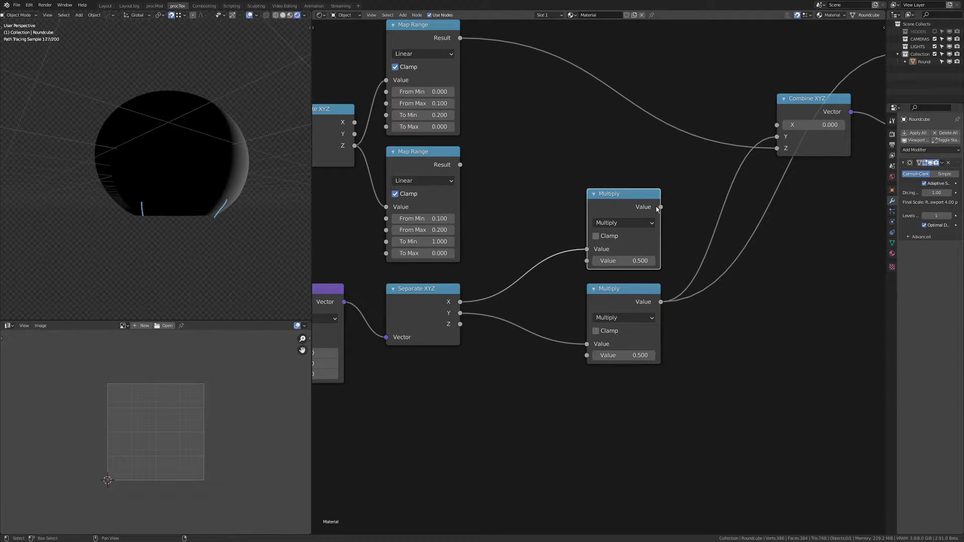
drag(782, 120, 777, 125)
Link the lower Map Range Result to the second Value of both Multiply nodes and erase the annotation strokes in front view
drag(460, 164, 587, 261)
drag(579, 347, 586, 355)
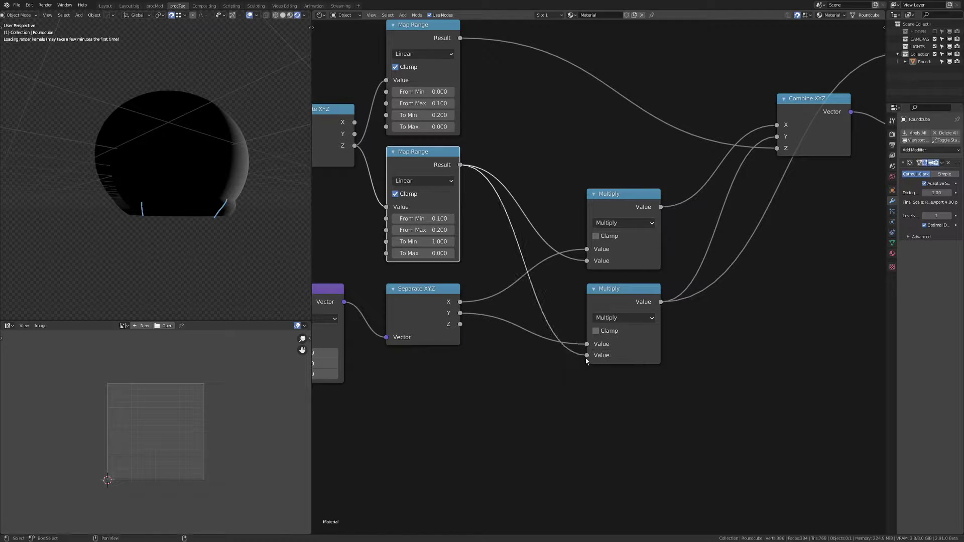
key(KP_1)
scroll(197, 202, up, 2)
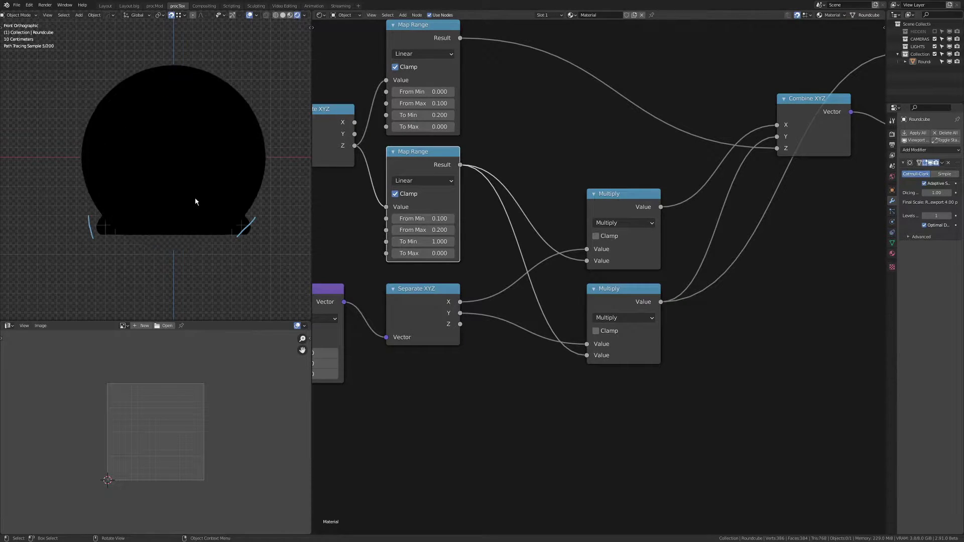
right_drag(255, 220, 75, 224)
Move the Principled BSDF node clear above the Material Output and show its shading on the sphere instead of the Multiply preview
middle_drag(565, 118, 350, 222)
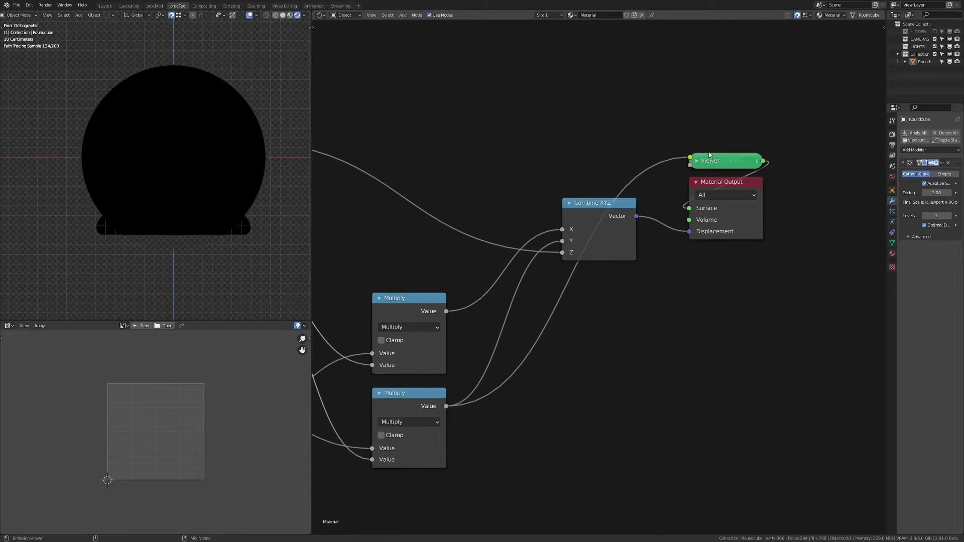
drag(735, 163, 727, 110)
drag(728, 181, 726, 160)
ctrl+shift+click(724, 113)
Set the lower Map Range node's To Max to 0.3 and To Min to 1.2
middle_drag(465, 165, 589, 146)
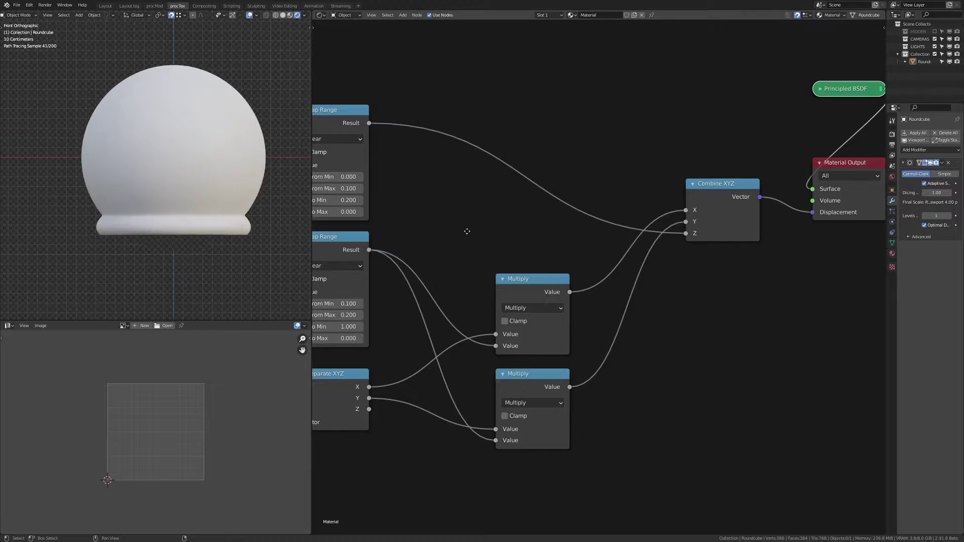
middle_drag(467, 230, 582, 190)
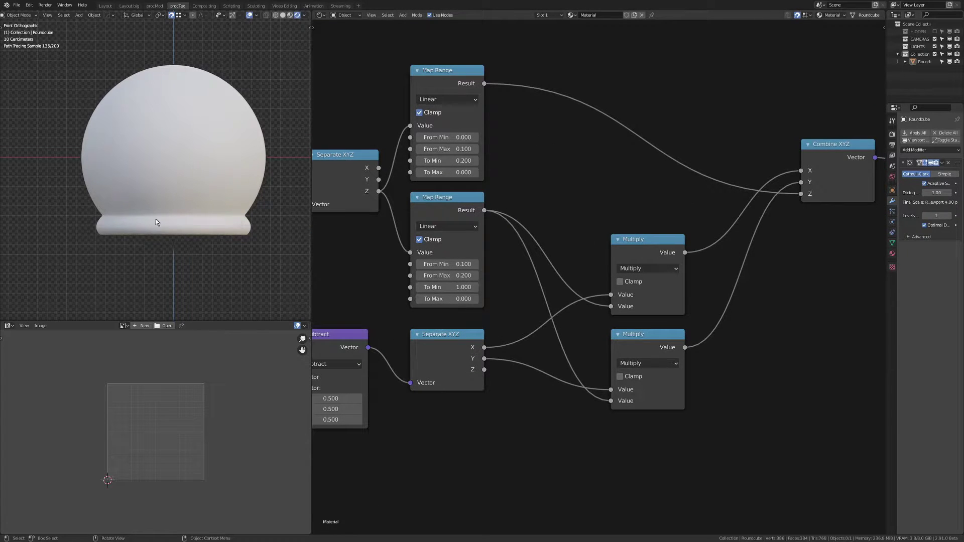
scroll(579, 268, up, 4)
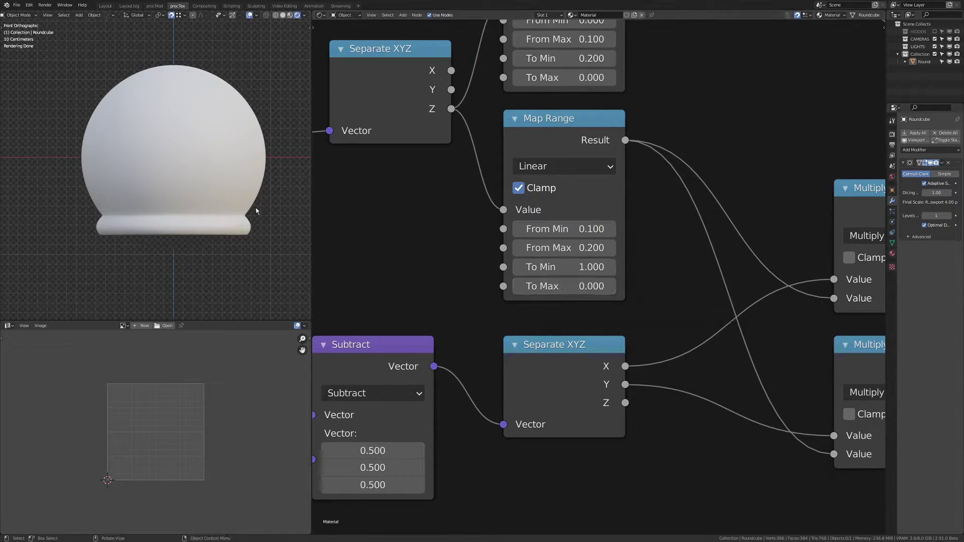
ctrl+scroll(612, 286, up, 2)
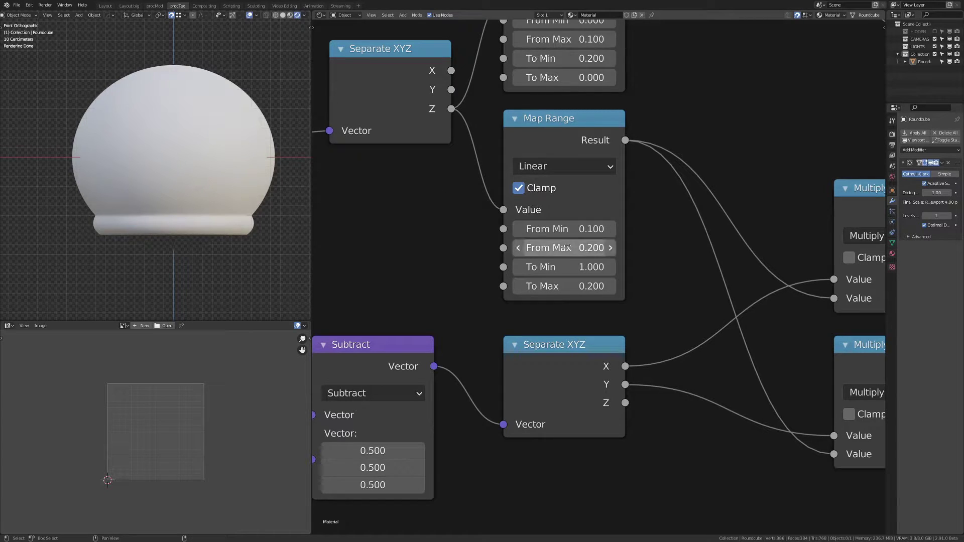
click(611, 285)
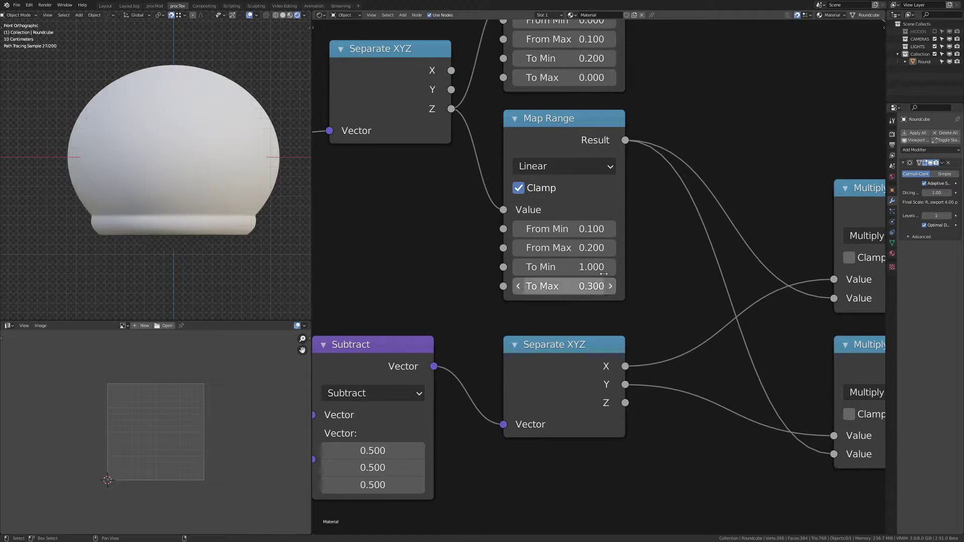
click(609, 267)
click(610, 267)
click(611, 267)
click(611, 267)
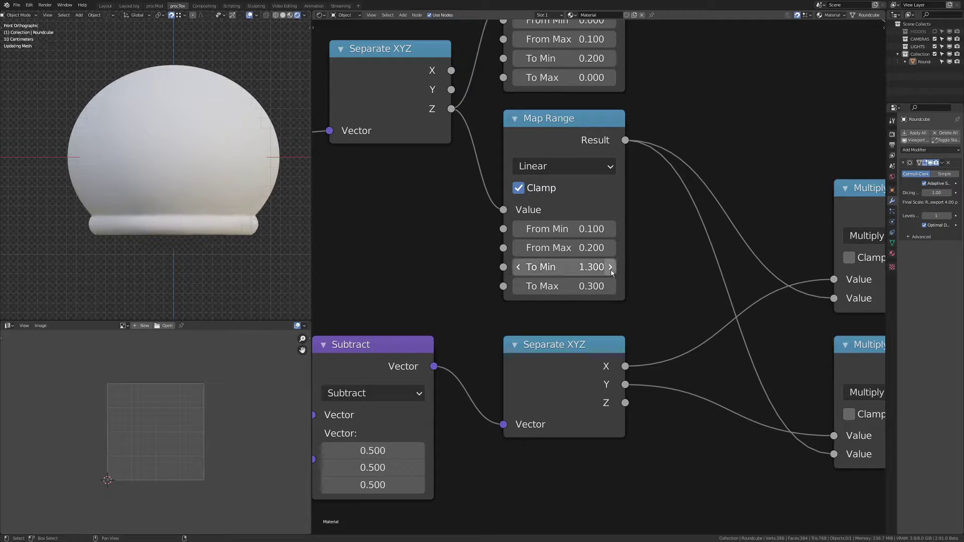
click(518, 267)
scroll(636, 303, down, 2)
scroll(636, 304, down, 2)
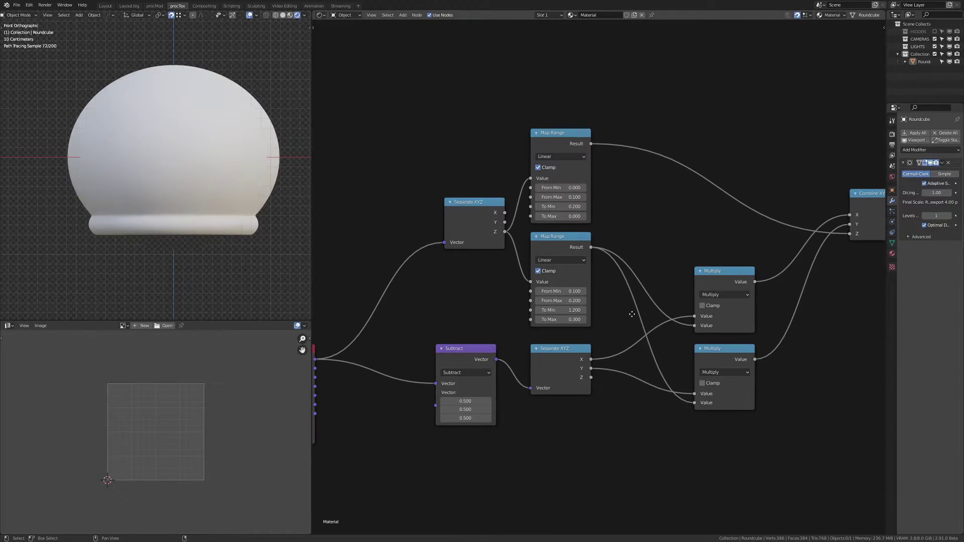
drag(448, 144, 646, 222)
key(g)
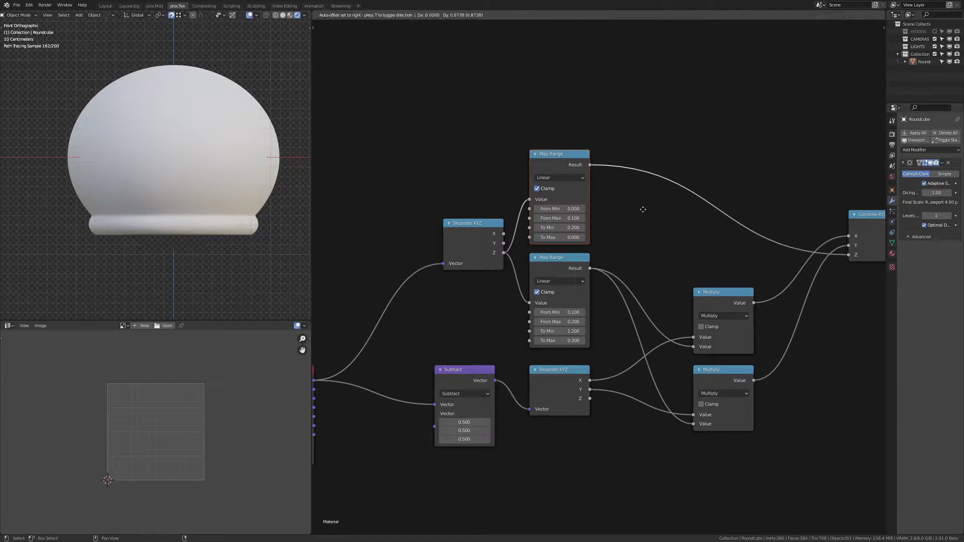
key(Escape)
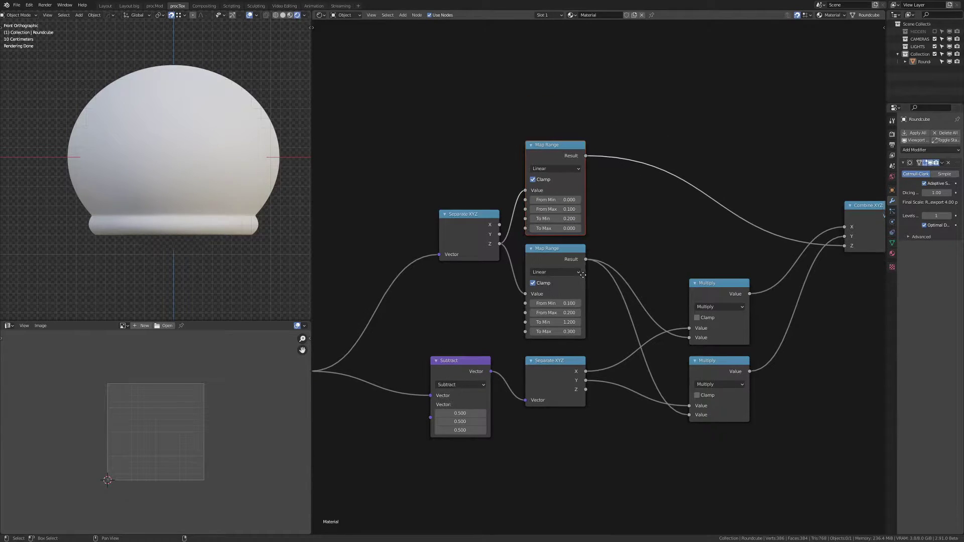
Move the Multiply, Combine XYZ, Principled BSDF and Material Output nodes farther from the Map Range nodes
middle_drag(572, 284, 551, 238)
middle_drag(627, 227, 537, 181)
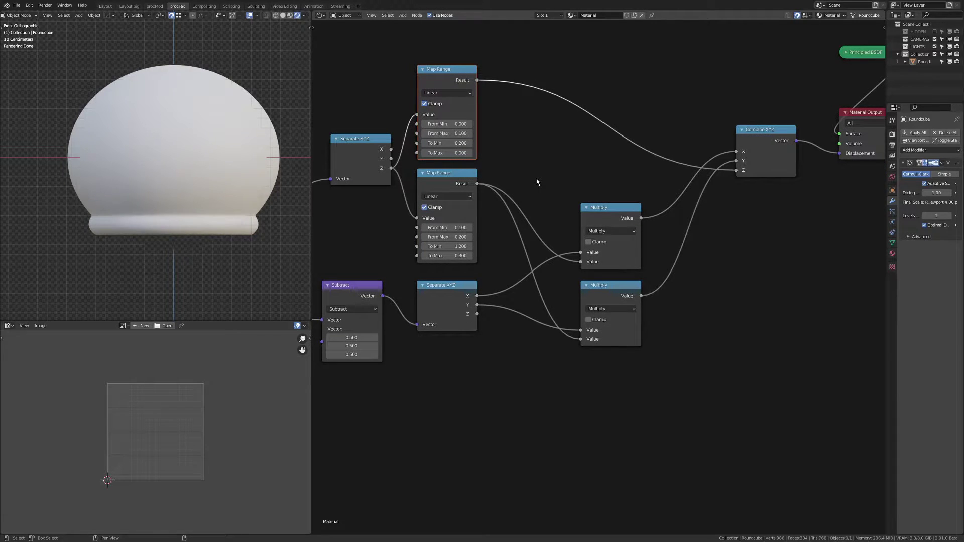
scroll(535, 180, down, 2)
drag(534, 53, 760, 300)
key(g)
click(706, 177)
Insert a reroute point on the two lower Map Range Result links and place it close to the Multiply nodes
mouse_move(625, 189)
middle_down()
mouse_move(648, 193)
mouse_move(629, 186)
middle_up()
scroll(628, 186, up, 6)
shift+right_drag(598, 135, 539, 193)
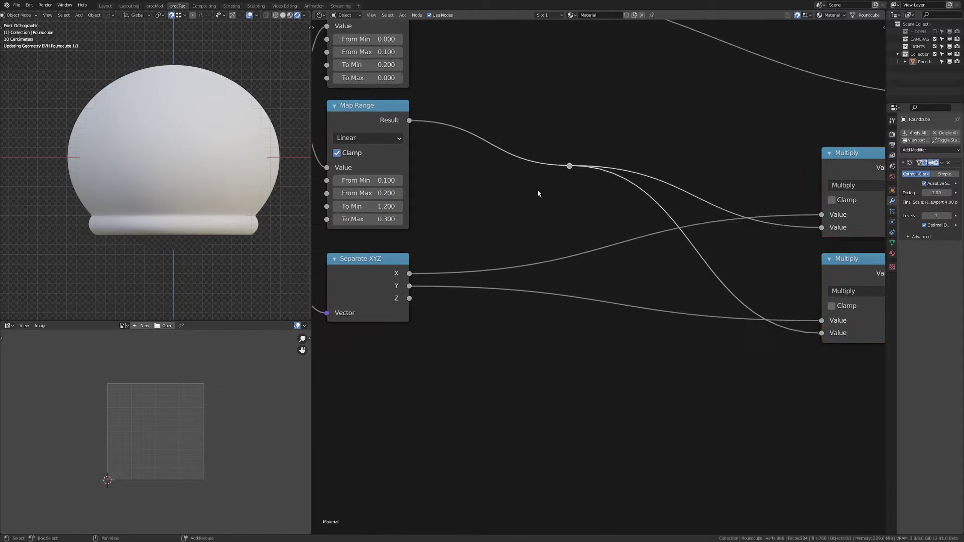
key(g)
click(780, 277)
middle_drag(500, 193, 663, 245)
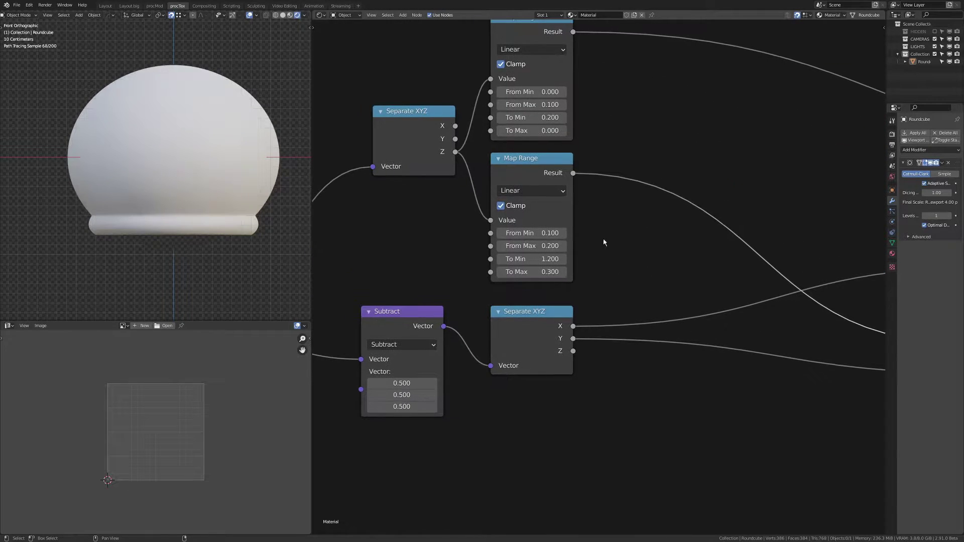
Set the lower Map Range node's To Min to 0 and To Max to 1, and preview its result on the sphere
middle_drag(605, 241, 599, 241)
click(547, 258)
text(0)
key(Tab)
text(1)
key(Return)
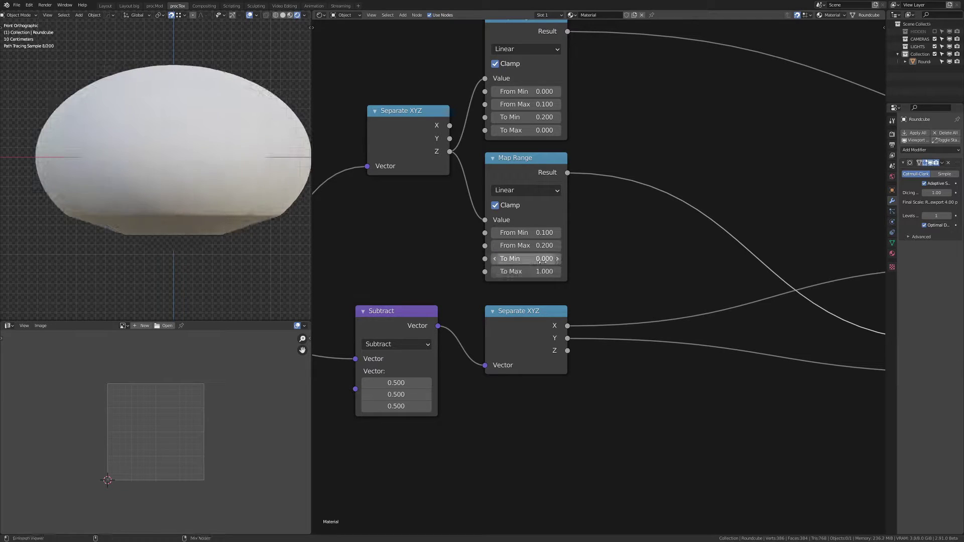
ctrl+shift+click(536, 156)
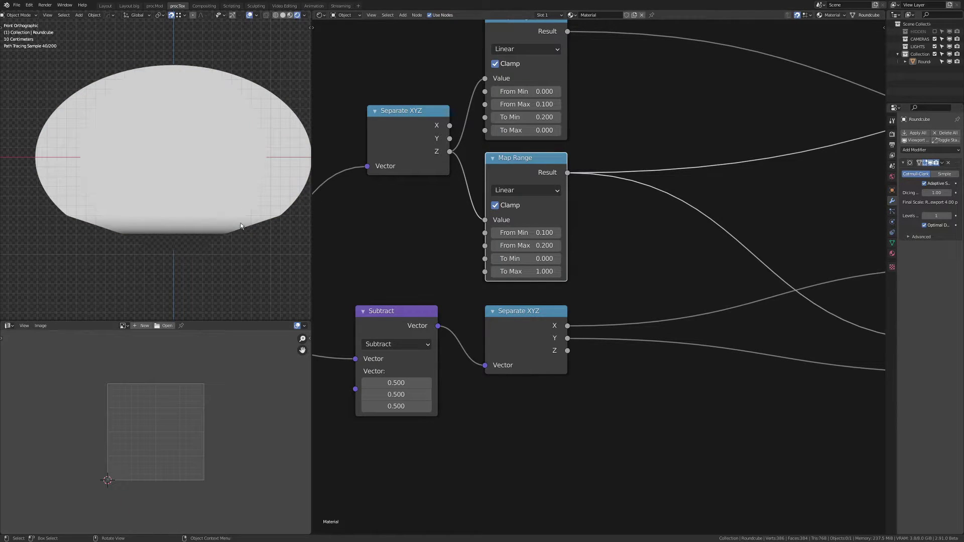
Add an RGB Curves node on the link from the lower Map Range to the Multiply nodes, placed beside that Map Range
middle_drag(619, 223, 508, 232)
key(shift+a)
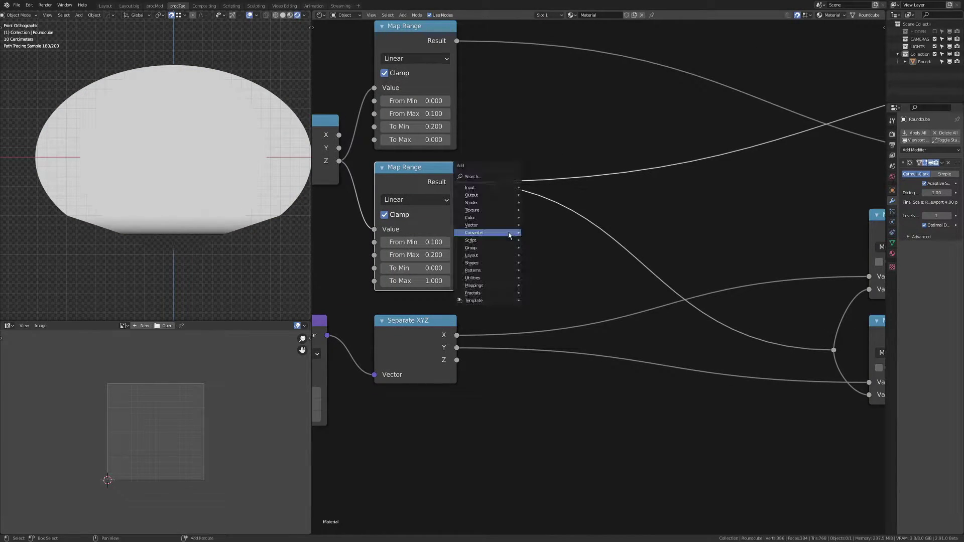
mouse_move(510, 219)
click(568, 269)
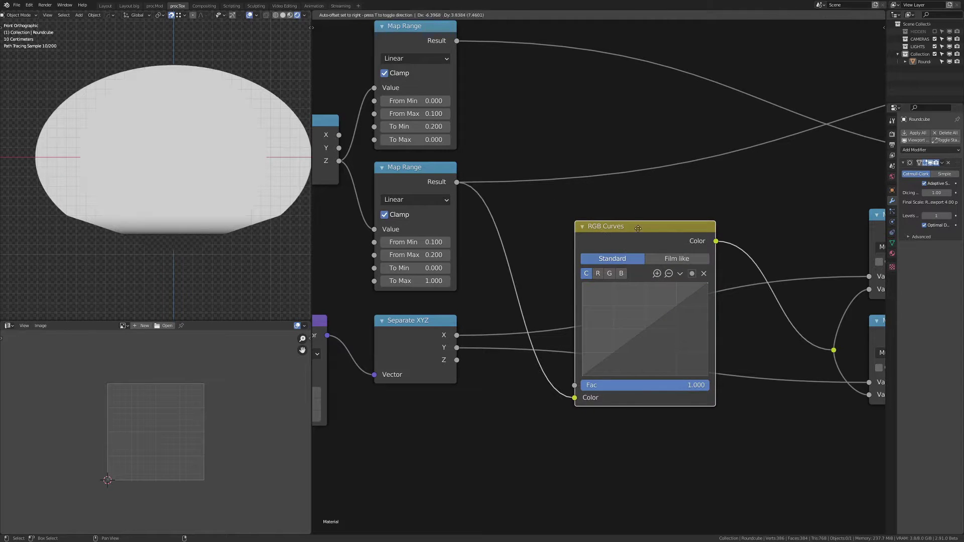
click(556, 168)
Duplicate the lower Map Range node and insert the copy between the RGB Curves node and the Multiply nodes
click(401, 169)
key(shift+d)
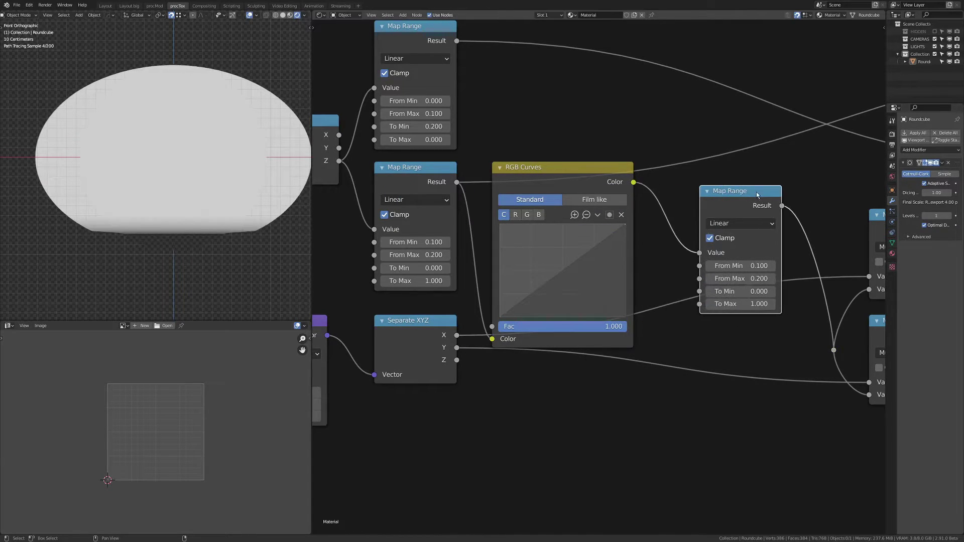
click(757, 195)
middle_drag(758, 194, 599, 190)
Set the duplicated Map Range node's To Min to 0.3 and To Max to 1.2
click(588, 299)
text(1.0)
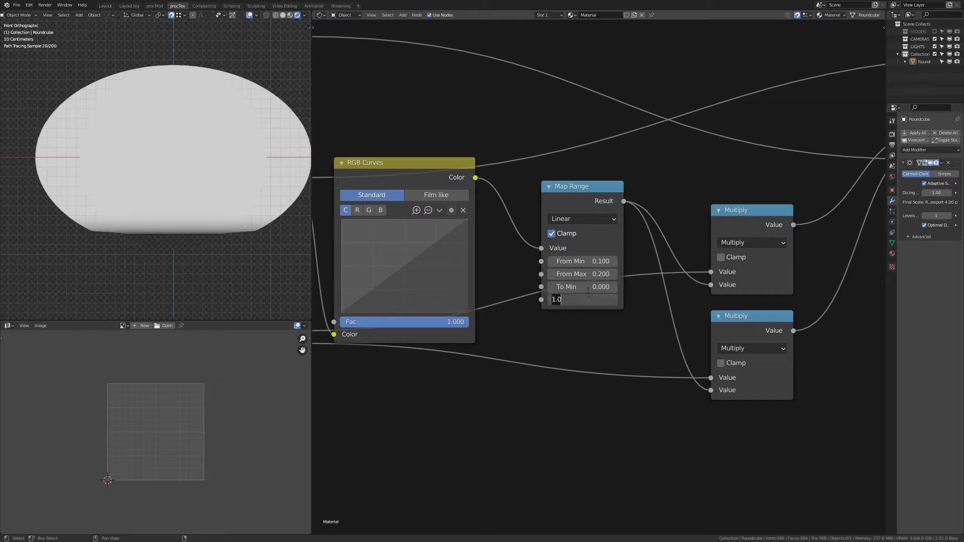
key(Return)
click(588, 290)
text(0.0)
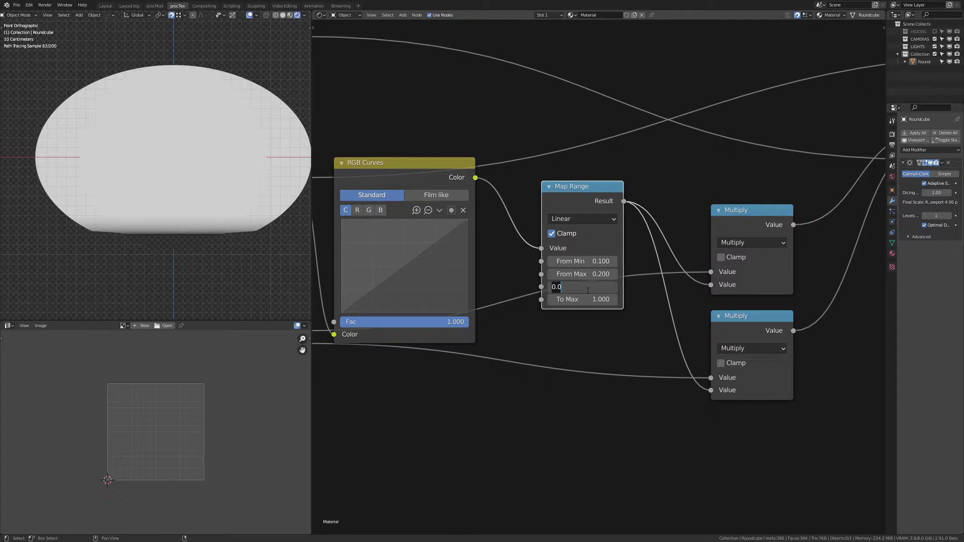
key(BackSpace)
text(3)
key(Tab)
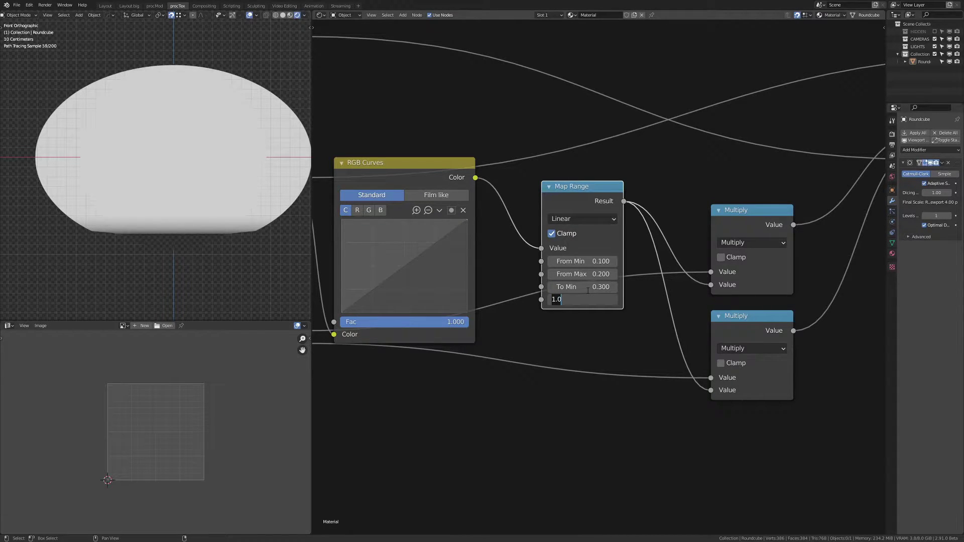
text(1.2)
key(Return)
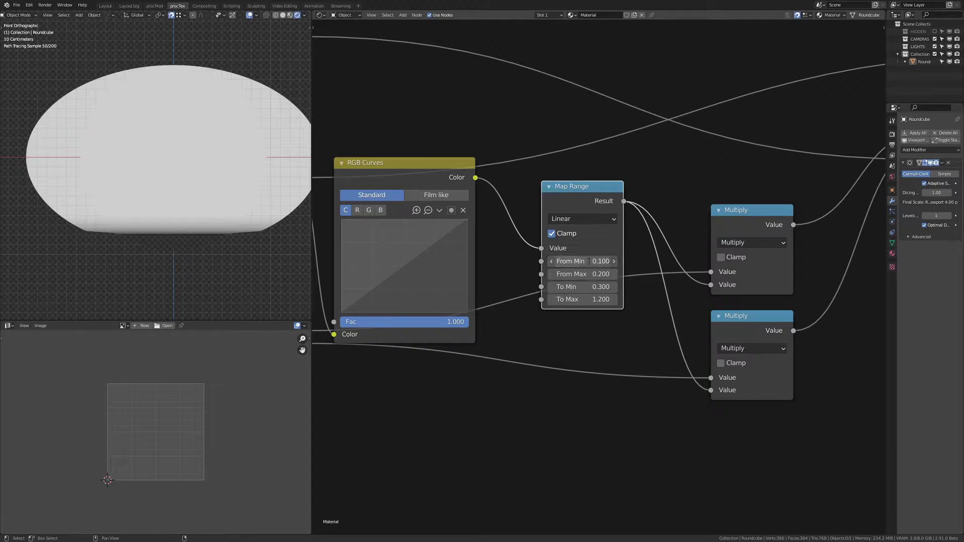
Set the duplicated Map Range node's From Min to 0 and From Max to 1
click(589, 261)
text(0)
key(Tab)
text(1)
key(Return)
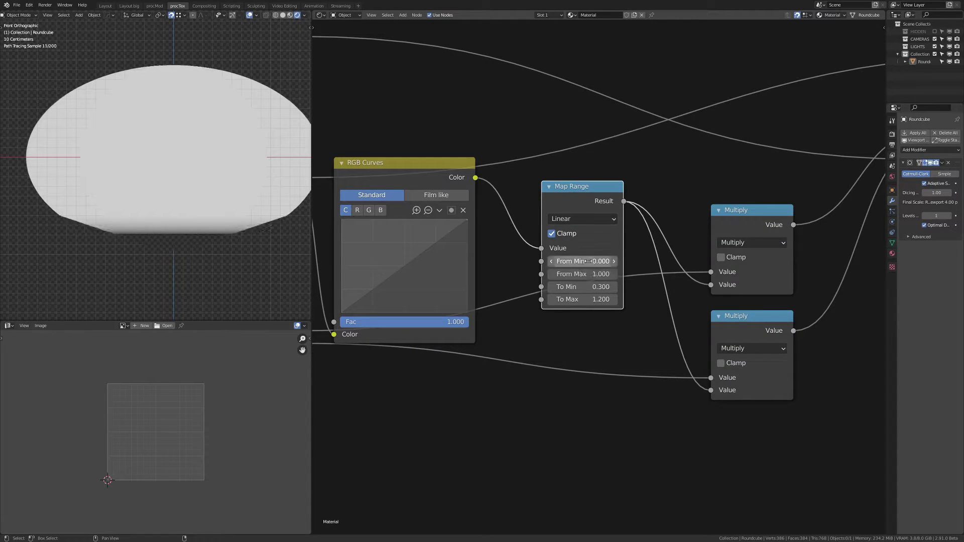
Swap the duplicated Map Range node's output limits by setting To Min to 1.2 and To Max to 0.3
middle_drag(563, 275, 655, 271)
click(677, 284)
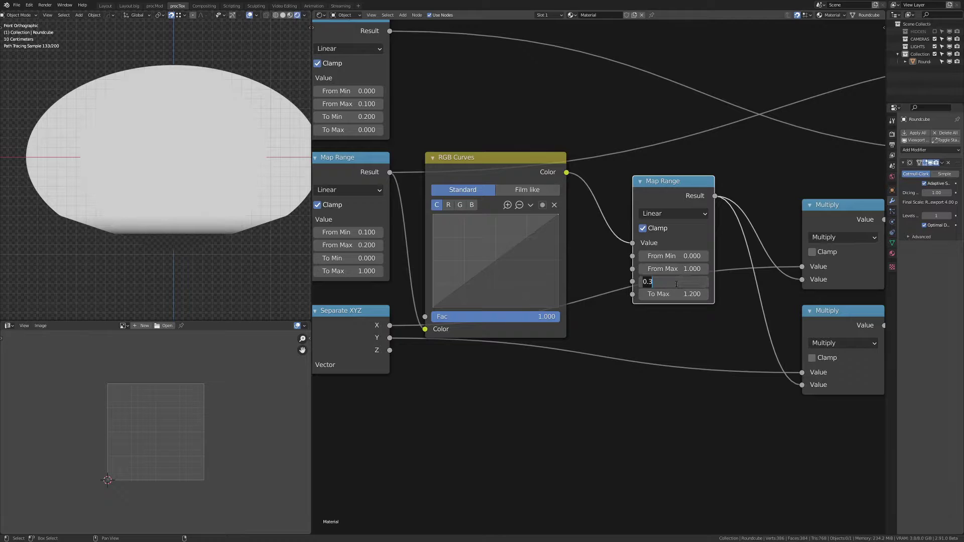
text(1.2)
key(Tab)
text(0.3)
key(Return)
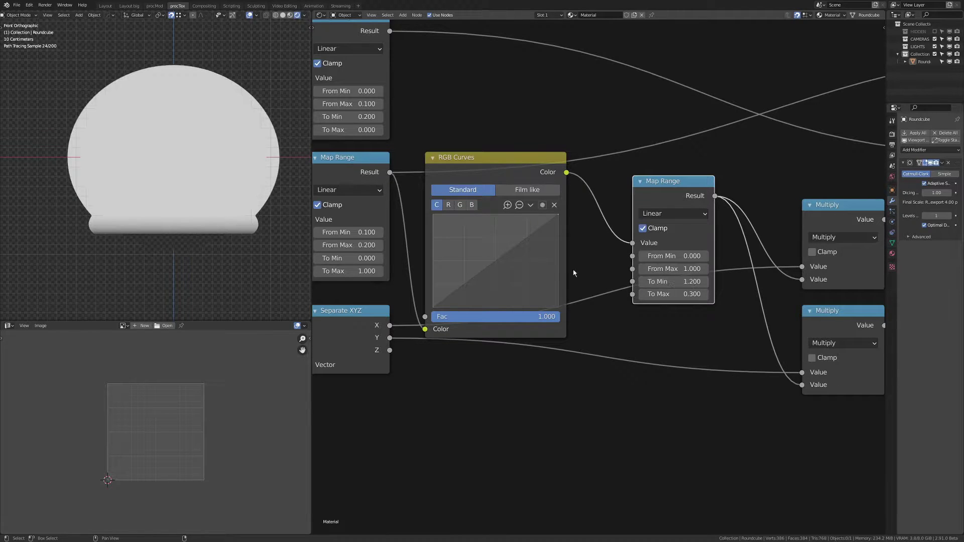
Add a midpoint to the RGB curve and raise it slightly to about X 0.468, Y 0.594
middle_drag(572, 271, 644, 265)
mouse_move(591, 261)
mouse_down()
mouse_move(600, 272)
mouse_move(580, 244)
mouse_move(587, 252)
mouse_up()
Align the duplicated Map Range with the RGB Curves node and place both Multiply nodes close beside it
scroll(623, 196, down, 4)
middle_drag(627, 195, 586, 249)
drag(697, 243, 674, 225)
middle_drag(704, 233, 565, 243)
drag(594, 213, 708, 401)
key(g)
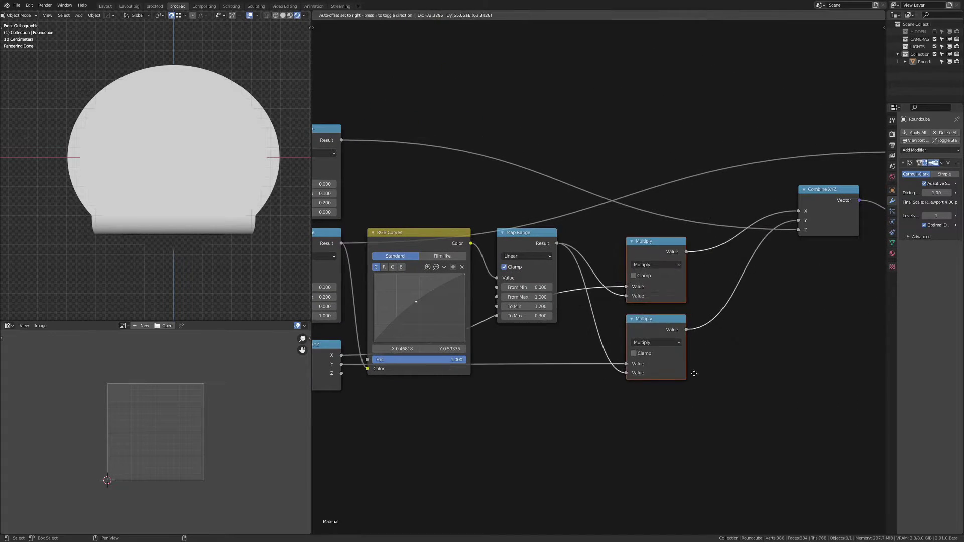
click(648, 368)
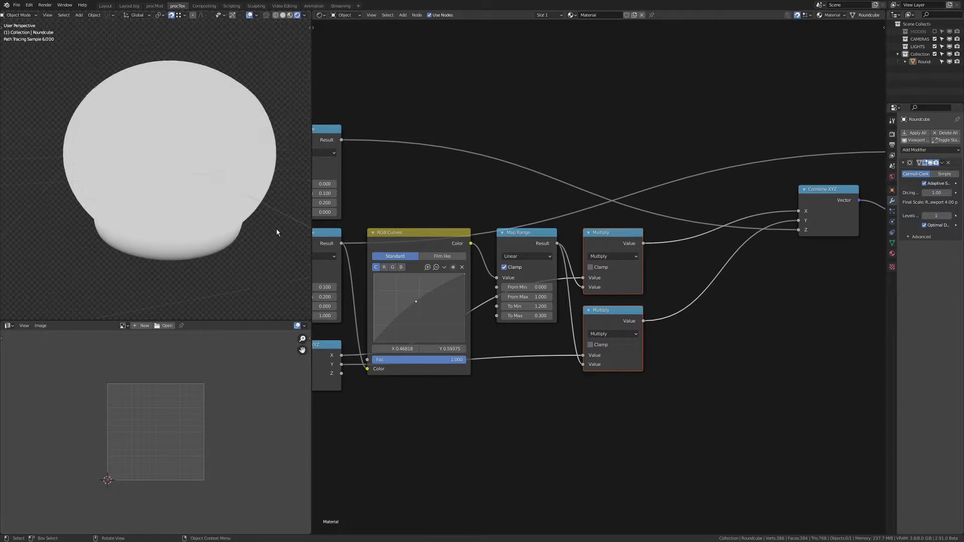
Sketch an upward arrow annotation beside the sphere's base in the front view
shift+middle_drag(267, 221, 235, 225)
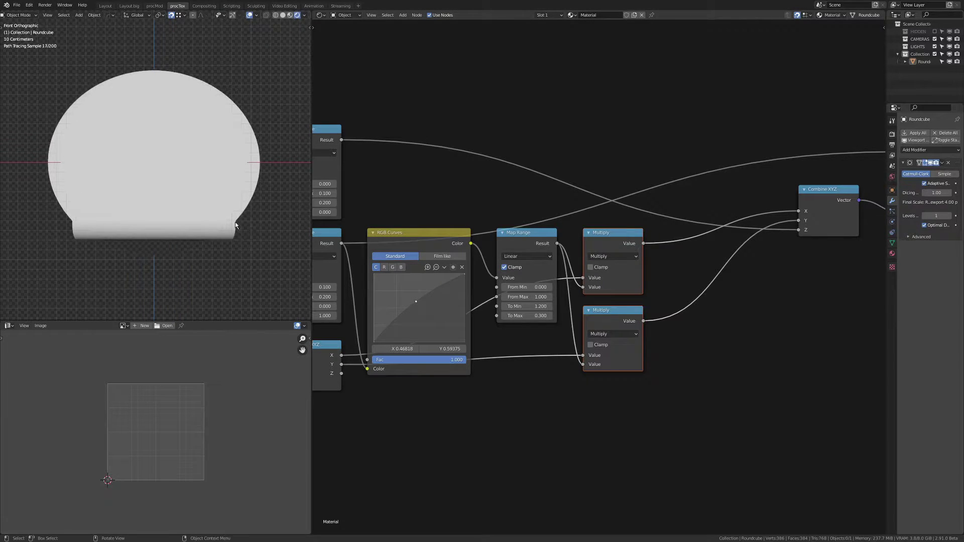
mouse_move(266, 214)
mouse_down()
mouse_move(279, 149)
mouse_move(290, 160)
mouse_move(275, 149)
mouse_up()
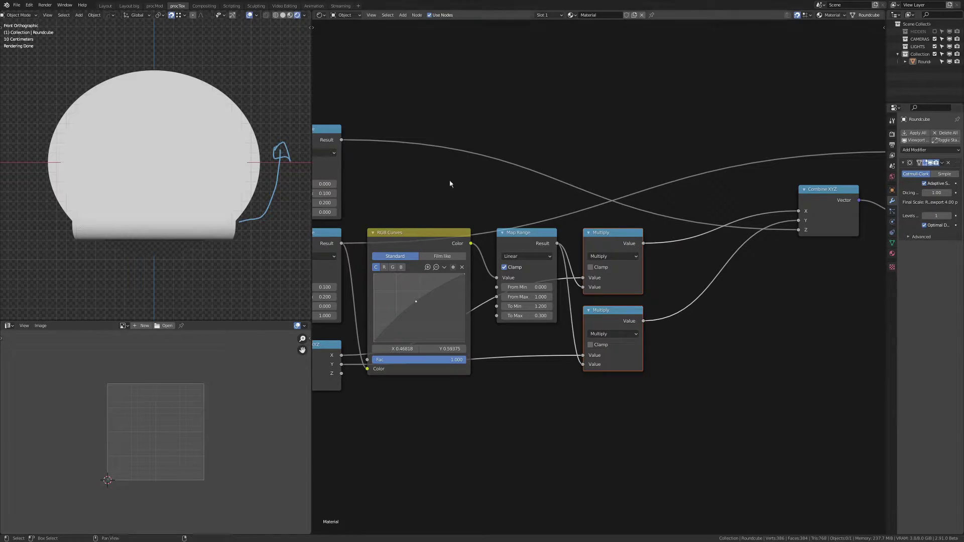
Move the Combine XYZ and output nodes farther away from the two Multiply nodes
scroll(538, 170, down, 3)
middle_drag(533, 171, 448, 191)
middle_drag(502, 179, 463, 178)
drag(578, 133, 799, 318)
key(g)
click(711, 205)
middle_drag(547, 205, 598, 206)
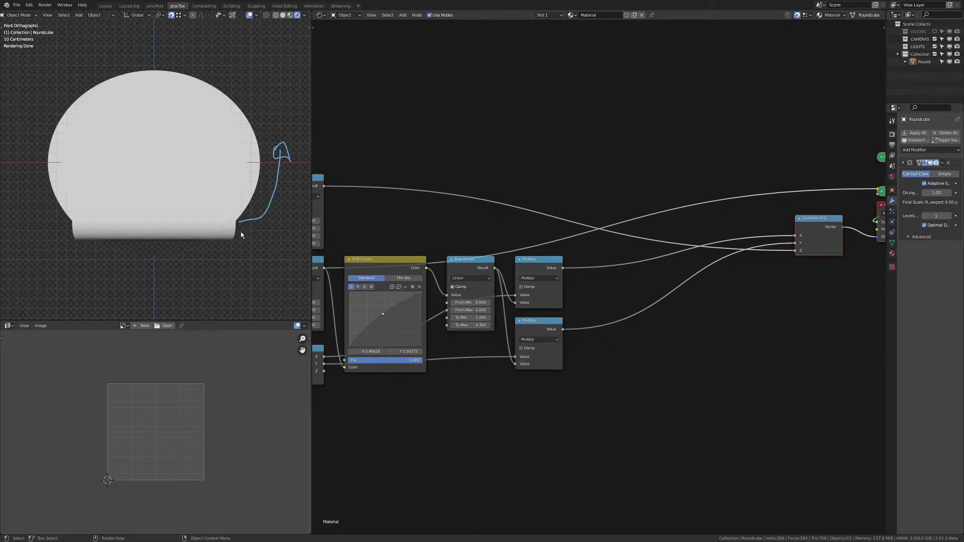
Sketch more annotation strokes around the sphere's base and erase all the annotations
drag(239, 237, 242, 230)
drag(274, 239, 272, 242)
mouse_move(289, 213)
mouse_down()
mouse_move(289, 180)
mouse_move(287, 191)
mouse_up()
drag(225, 224, 230, 230)
right_drag(226, 236, 252, 221)
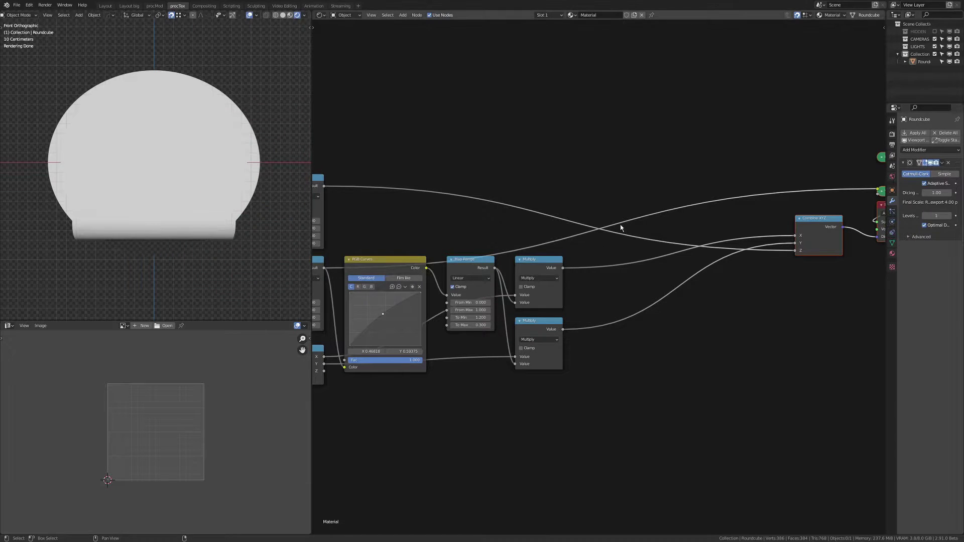
Insert a Math node on the link from the upper Map Range to Combine XYZ's Z input and set it to Multiply
middle_drag(621, 228, 651, 192)
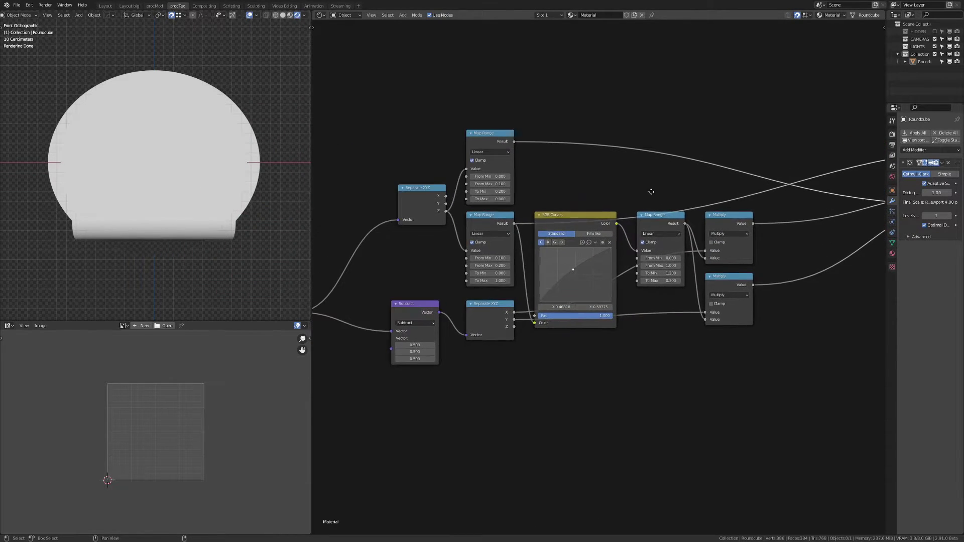
click(494, 222)
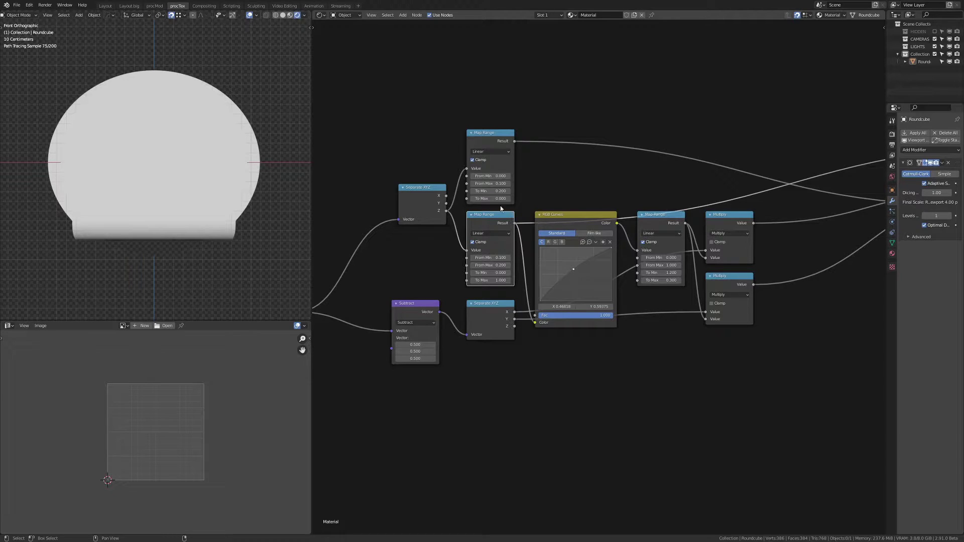
middle_drag(701, 216, 561, 241)
key(q)
click(666, 180)
click(562, 162)
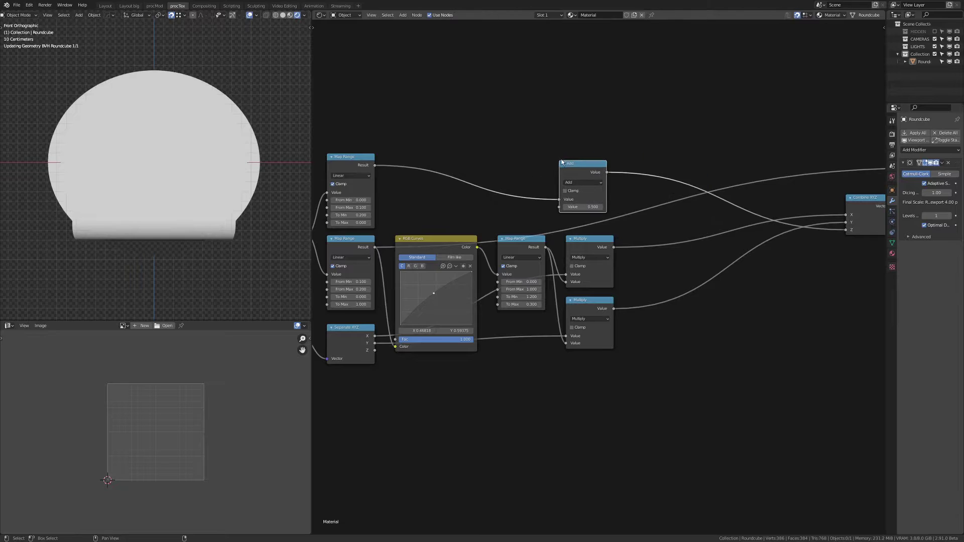
middle_drag(562, 162, 593, 168)
click(614, 188)
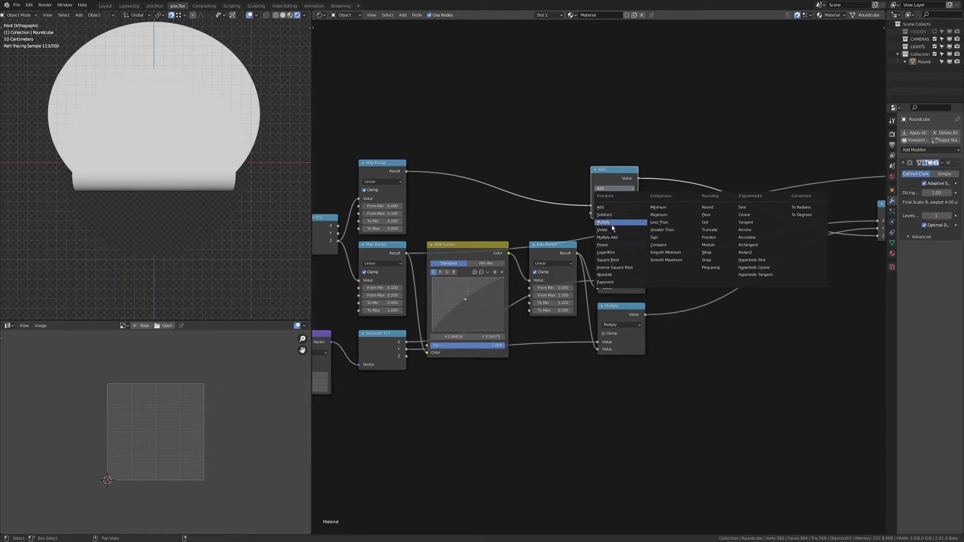
click(609, 222)
Try feeding the lower Map Range result into the new Multiply's second value, then unlink it and detach the Multiply node
ctrl+scroll(827, 252, right, 4)
middle_drag(661, 204, 793, 223)
drag(669, 193, 676, 208)
drag(450, 272, 644, 246)
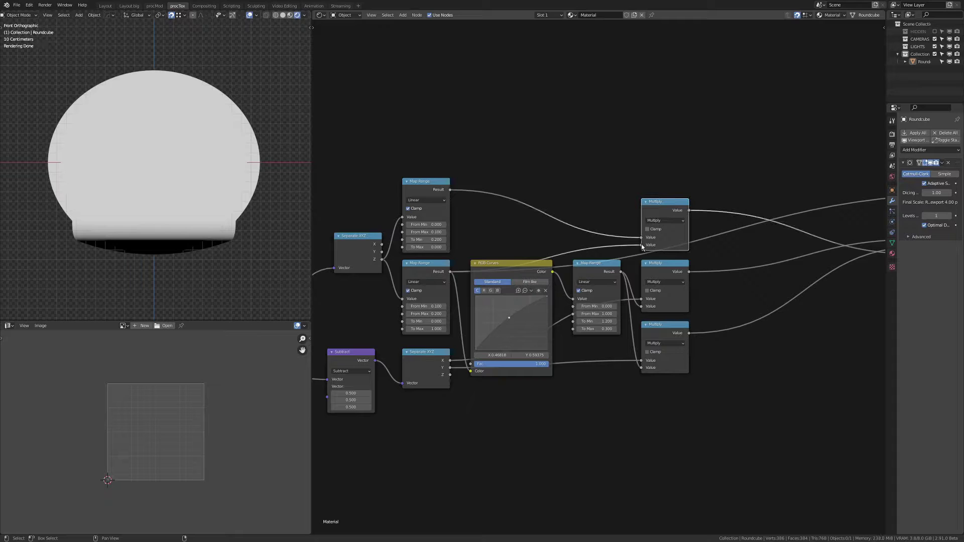
drag(642, 246, 511, 227)
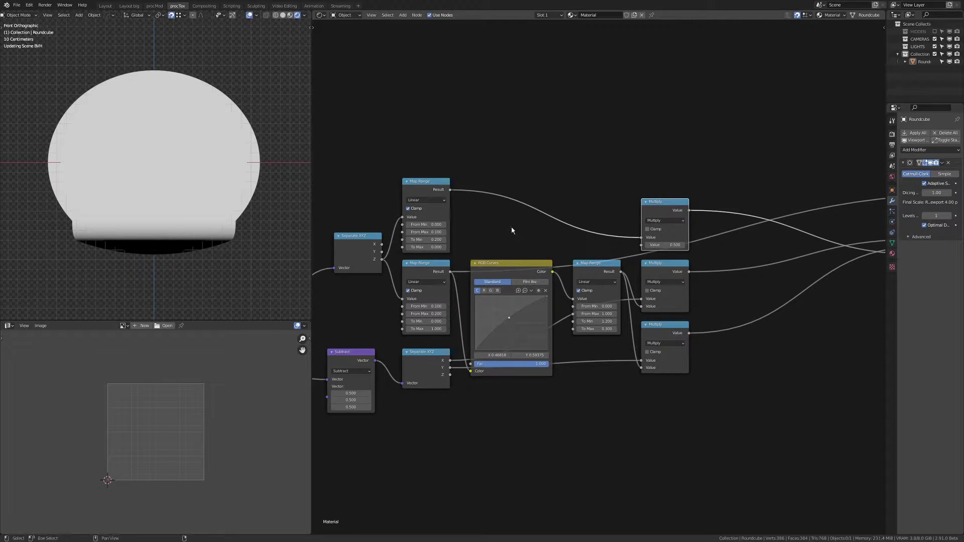
alt+drag(679, 204, 658, 130)
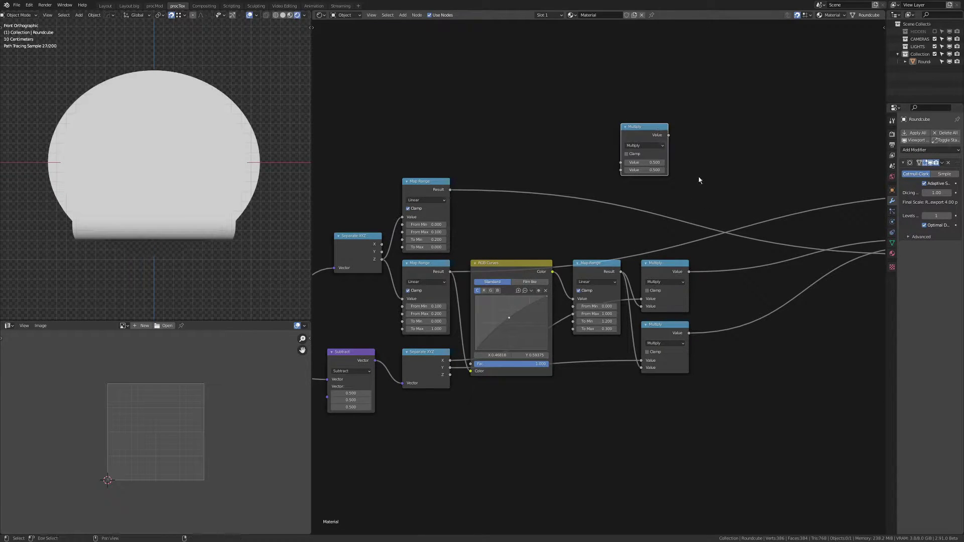
Reinsert the detached Math node on the upper Map Range to Combine XYZ link and set its operation to Add
middle_drag(699, 179, 642, 166)
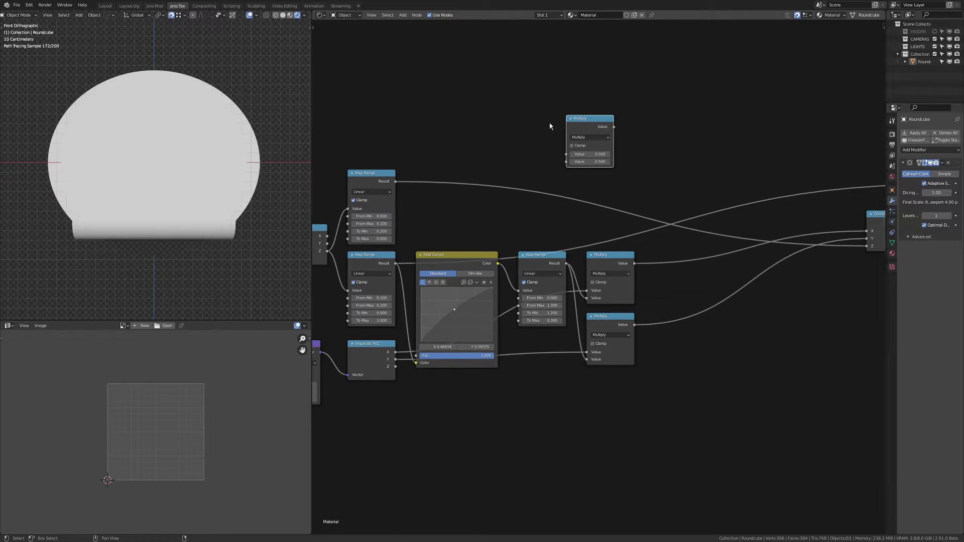
drag(586, 119, 592, 164)
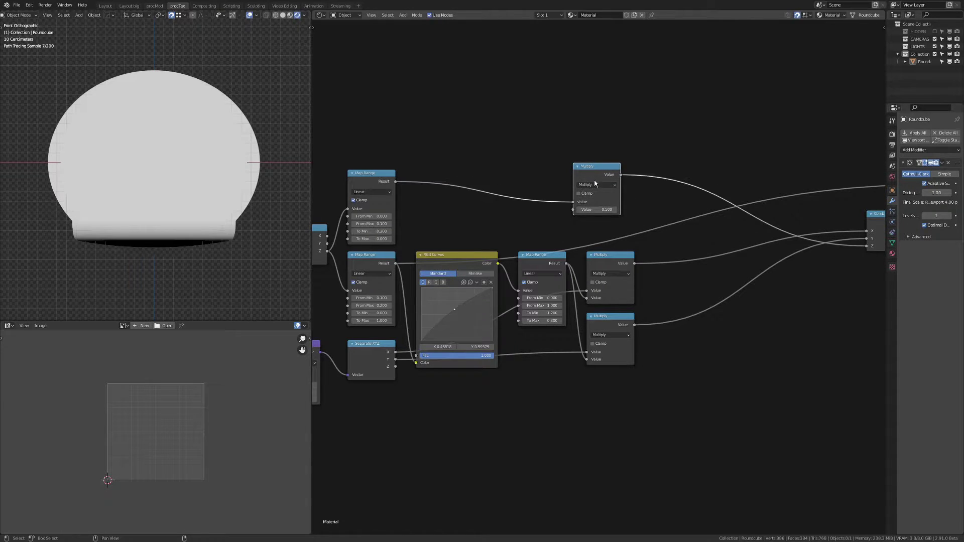
click(596, 185)
click(593, 186)
click(584, 203)
Connect the lower Map Range's Result to the Add node's second Value input
middle_drag(540, 160, 594, 183)
drag(449, 287, 626, 235)
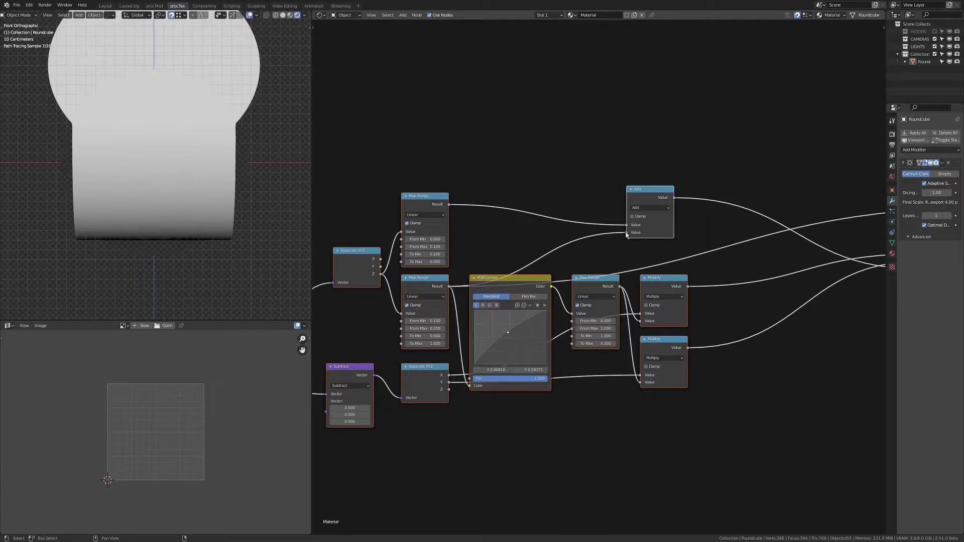
Mute and unmute the Add node to compare its effect on the sphere's base in the front view
middle_drag(241, 142, 250, 184)
key(KP_1)
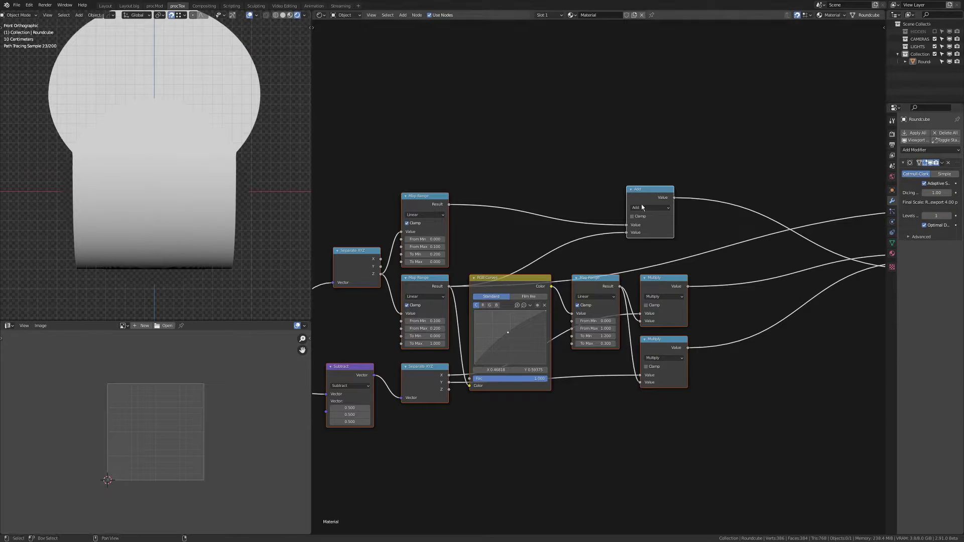
key(m)
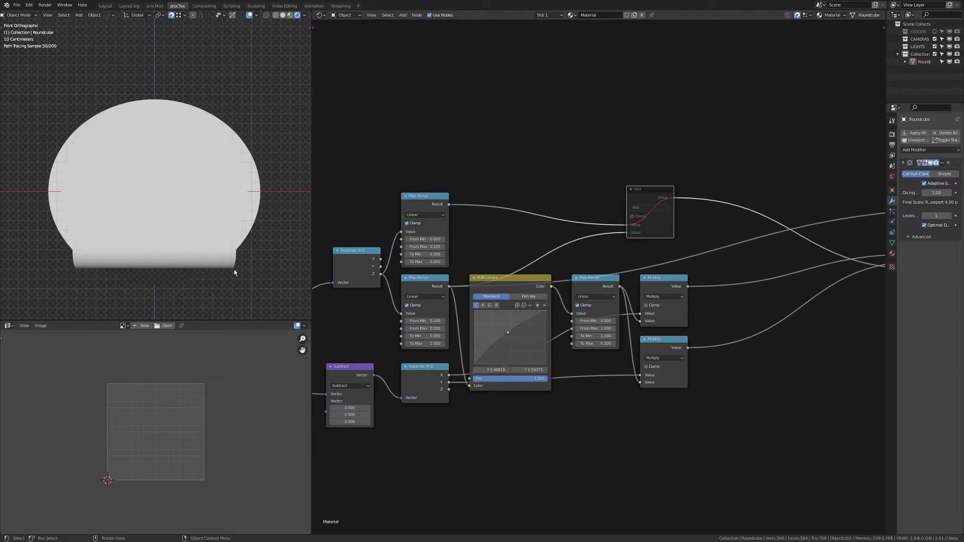
key(m)
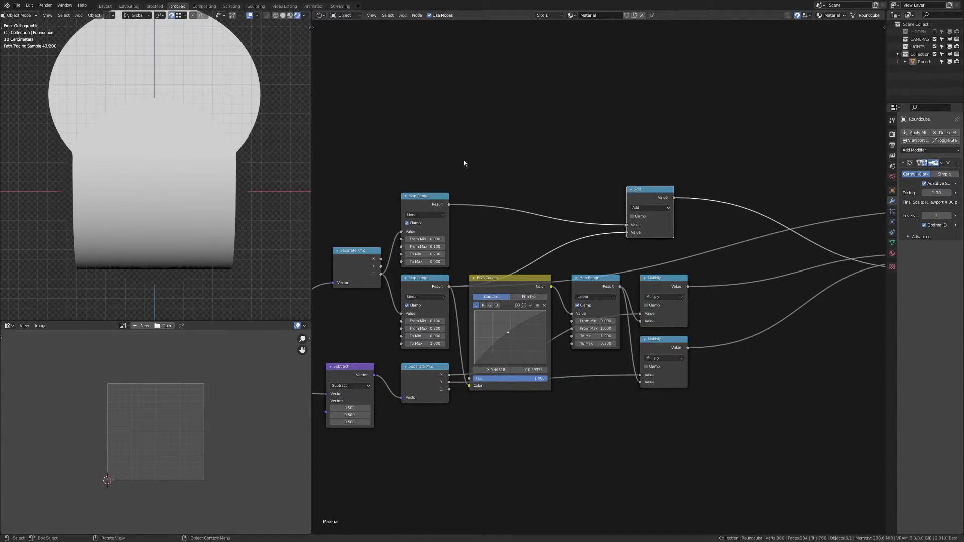
Insert another Math node between the lower Map Range and the Add node's second input, placed above the RGB Curves node
key(q)
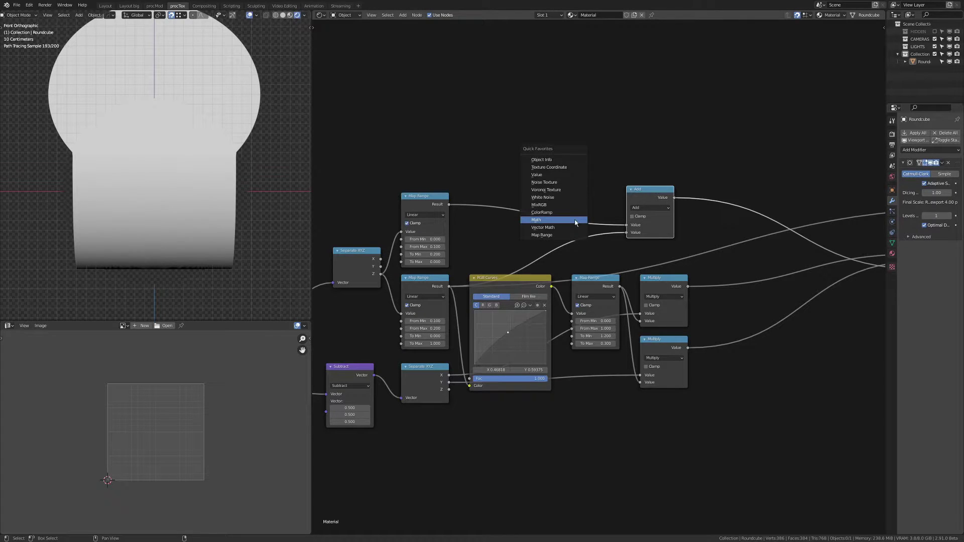
click(575, 222)
click(569, 251)
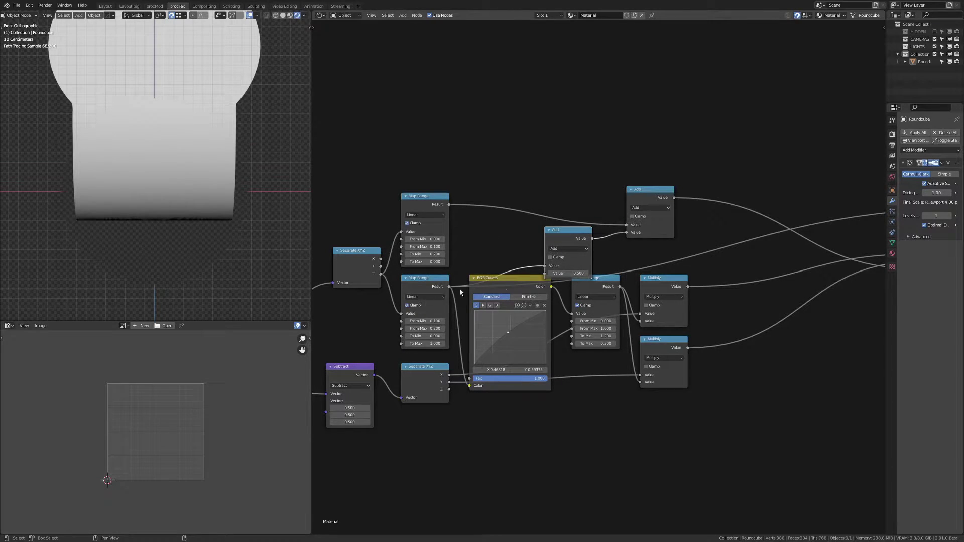
drag(556, 229, 494, 222)
middle_drag(553, 241, 558, 246)
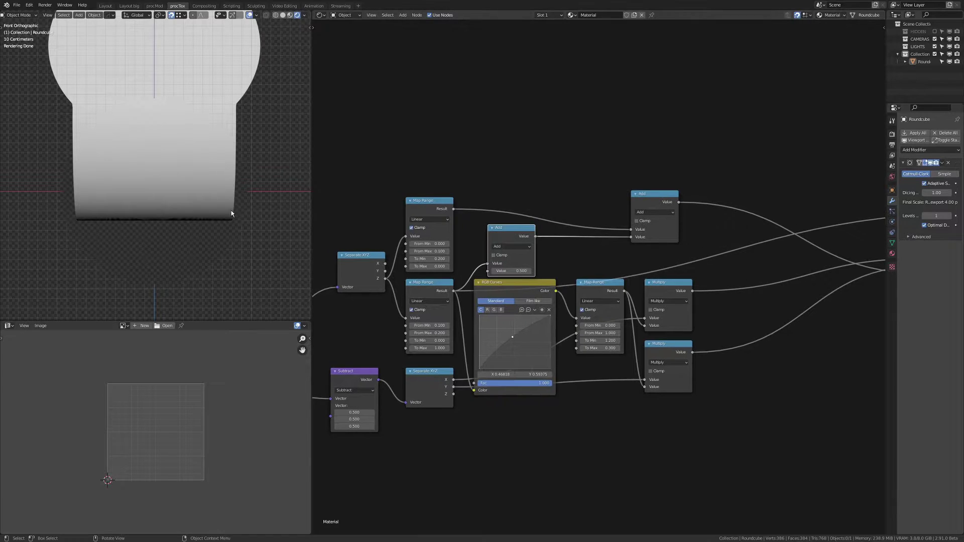
Change the Math node between the lower Map Range and the Add node to Multiply with a value of 0.2
scroll(521, 254, up, 2)
click(517, 245)
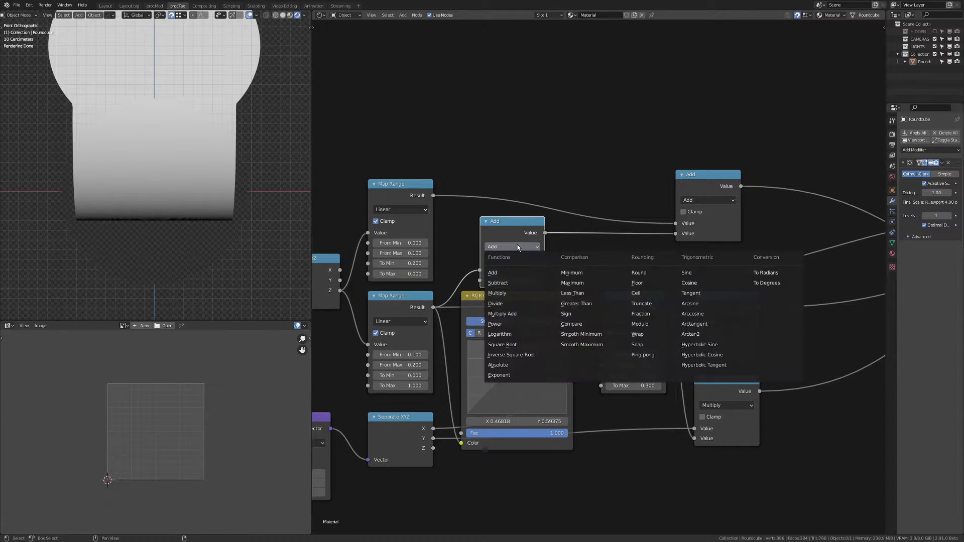
click(513, 296)
click(487, 280)
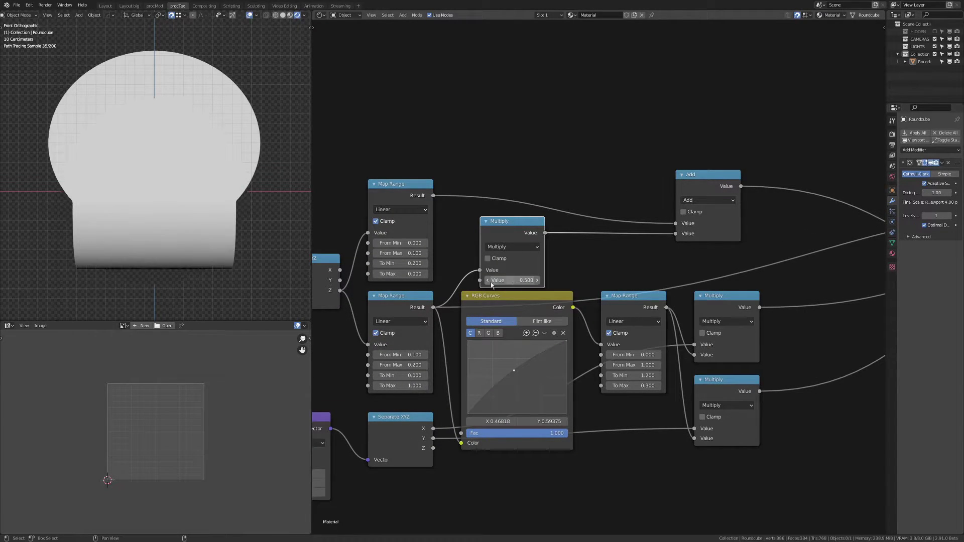
click(488, 283)
click(487, 283)
click(487, 283)
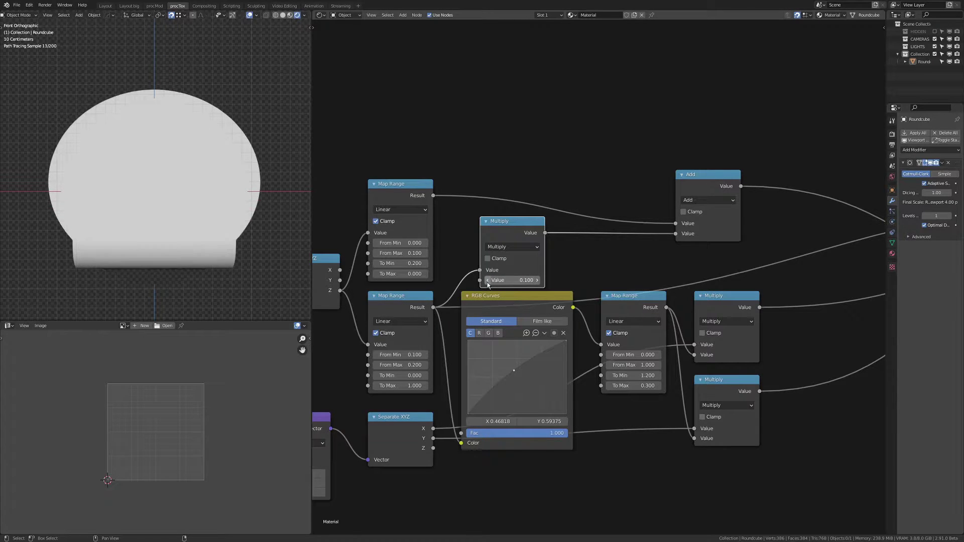
click(537, 280)
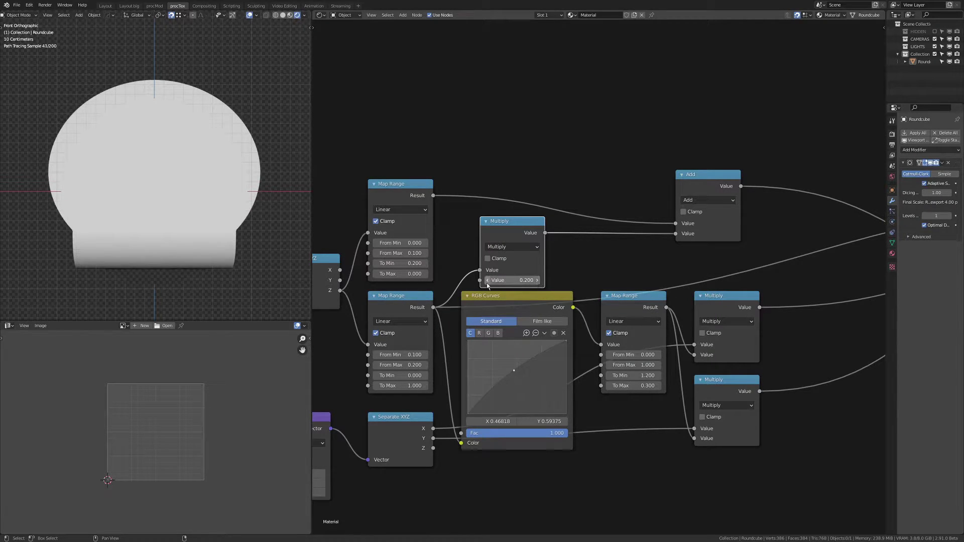
Set the Map Range after RGB Curves to To Min 0.9 and To Max 0.4, and raise the curve's midpoint to about Y 0.694
scroll(610, 221, down, 1)
middle_drag(648, 228, 627, 231)
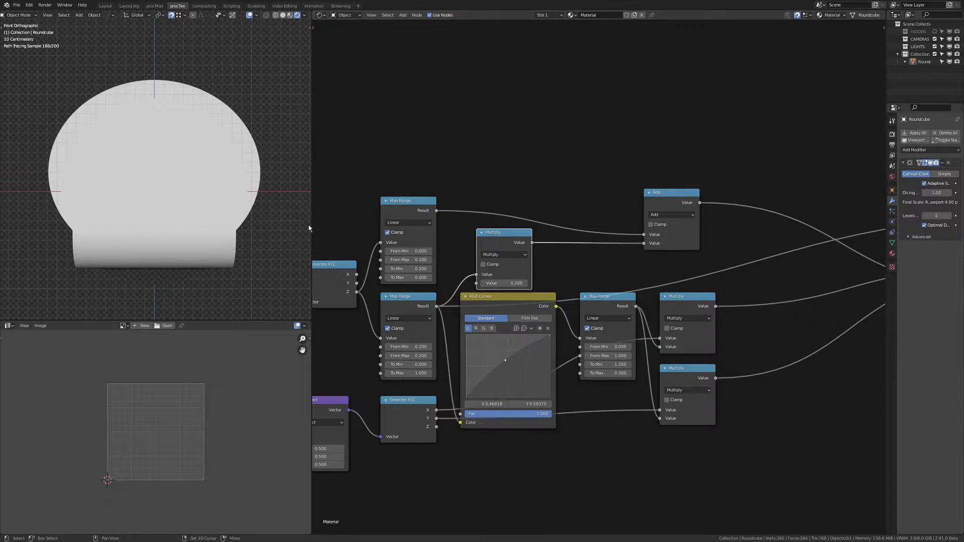
middle_drag(558, 306, 547, 244)
click(619, 310)
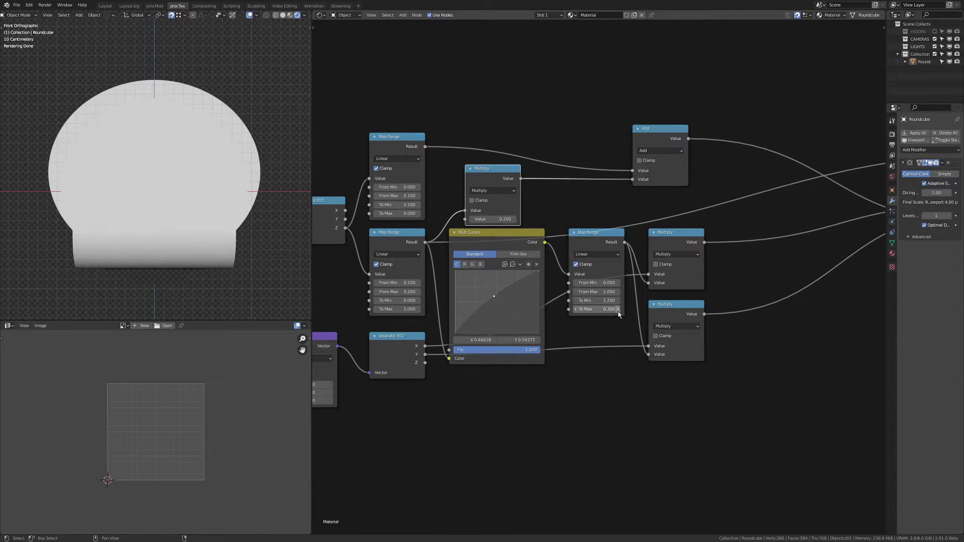
click(576, 300)
click(576, 301)
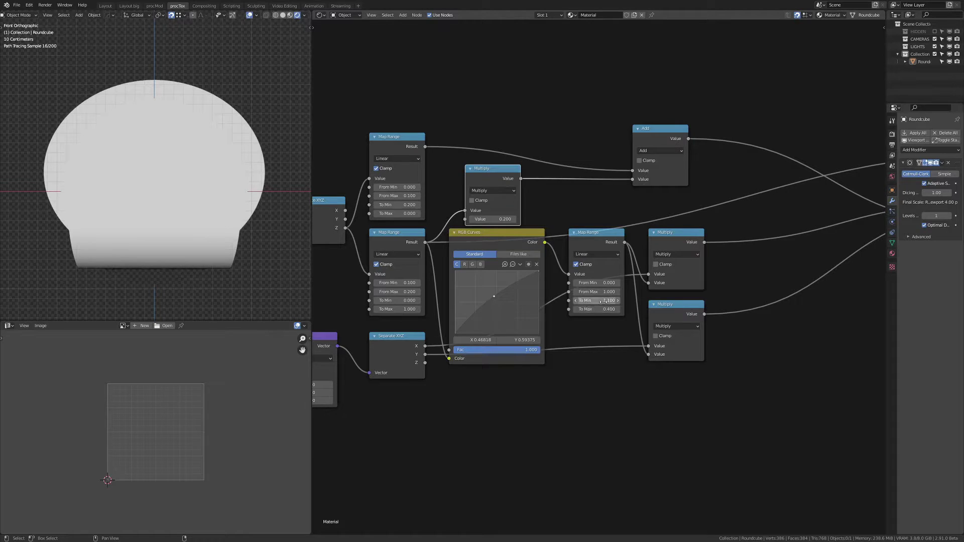
click(576, 301)
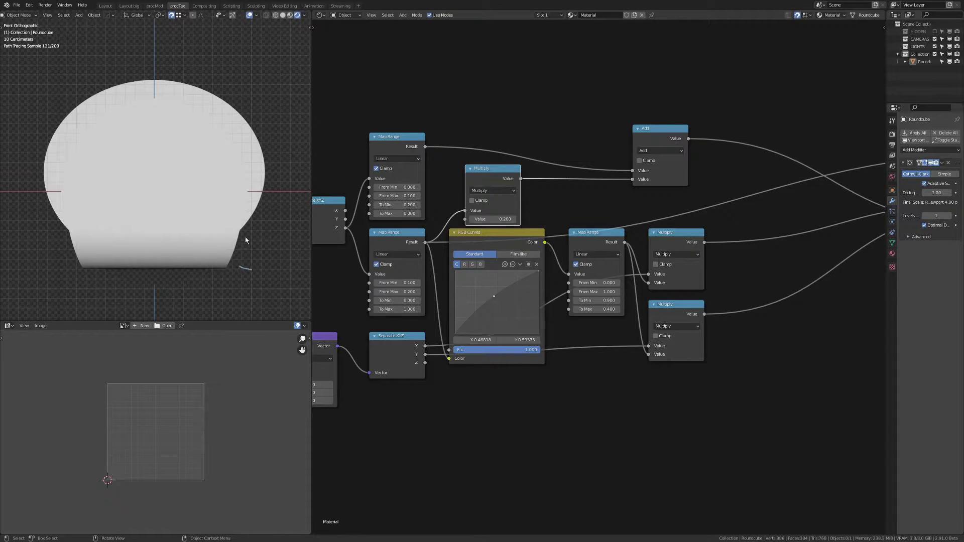
drag(494, 296, 493, 290)
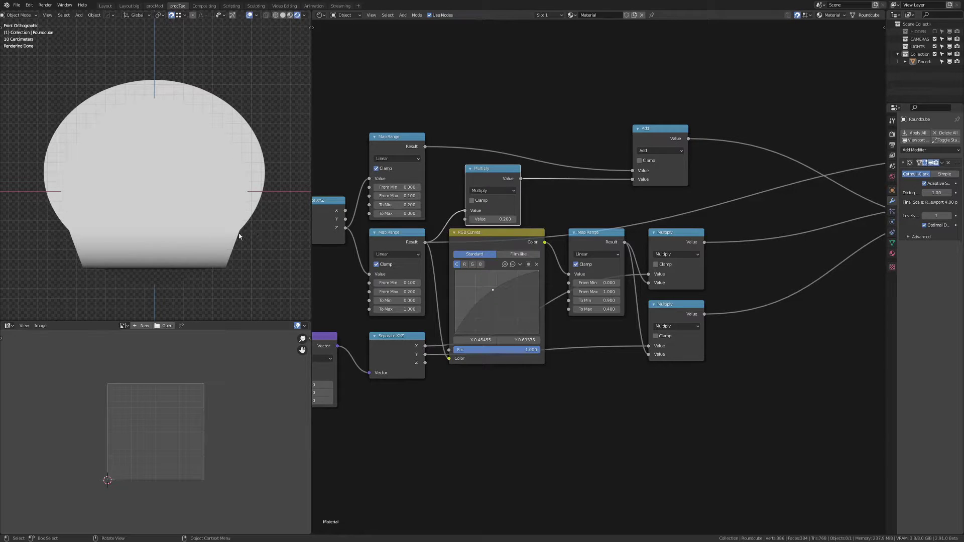
Annotate the front view, marking the transition band above the base, the sphere's body and the base outline
mouse_move(240, 236)
mouse_down()
mouse_move(235, 216)
mouse_move(222, 227)
mouse_up()
mouse_move(244, 228)
mouse_down()
mouse_move(250, 219)
mouse_move(245, 226)
mouse_up()
drag(69, 230, 246, 221)
drag(70, 230, 241, 231)
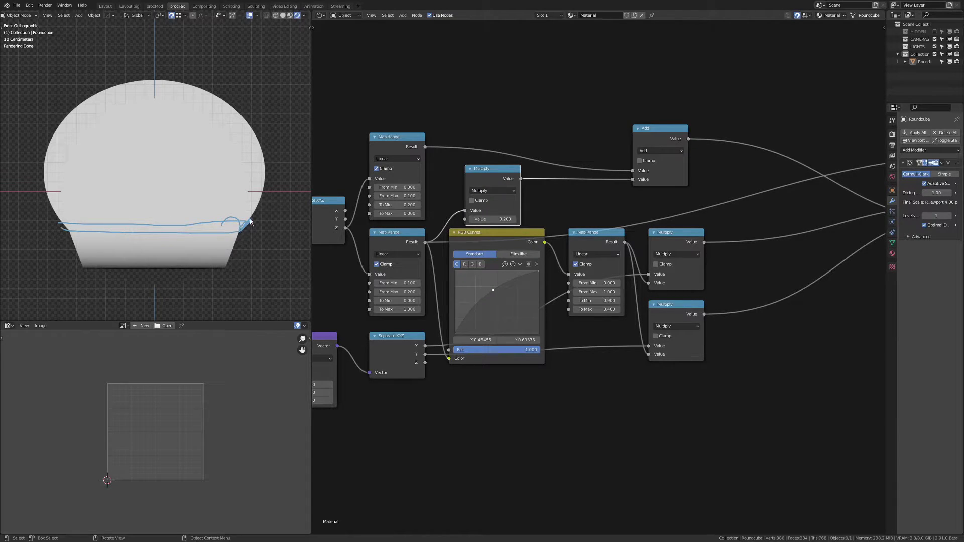
mouse_move(261, 174)
mouse_down()
mouse_move(217, 176)
mouse_move(182, 197)
mouse_move(179, 189)
mouse_up()
mouse_move(191, 88)
mouse_down()
mouse_move(178, 207)
mouse_move(96, 146)
mouse_up()
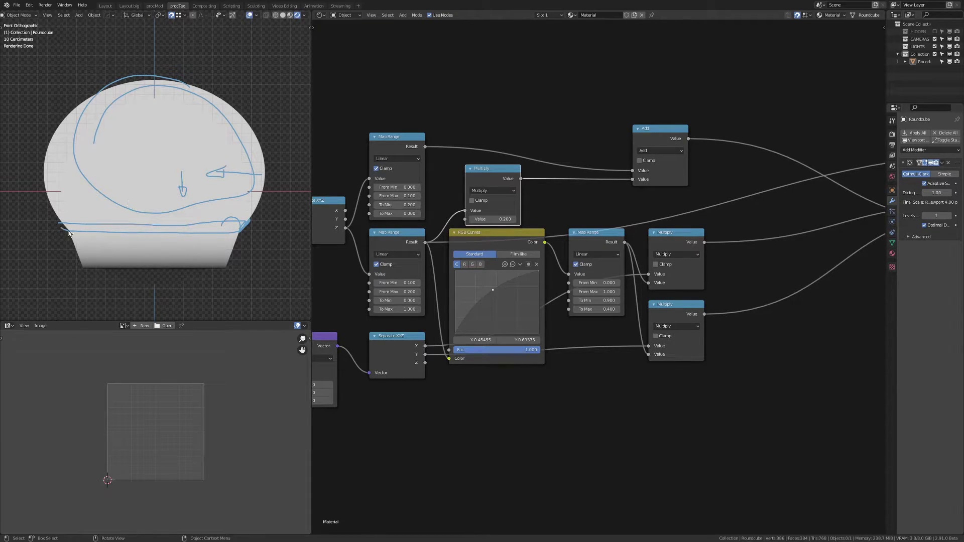
mouse_move(68, 232)
mouse_down()
mouse_move(125, 241)
mouse_move(237, 234)
mouse_up()
mouse_move(60, 254)
mouse_down()
mouse_move(228, 237)
mouse_move(228, 292)
mouse_up()
drag(68, 226, 75, 220)
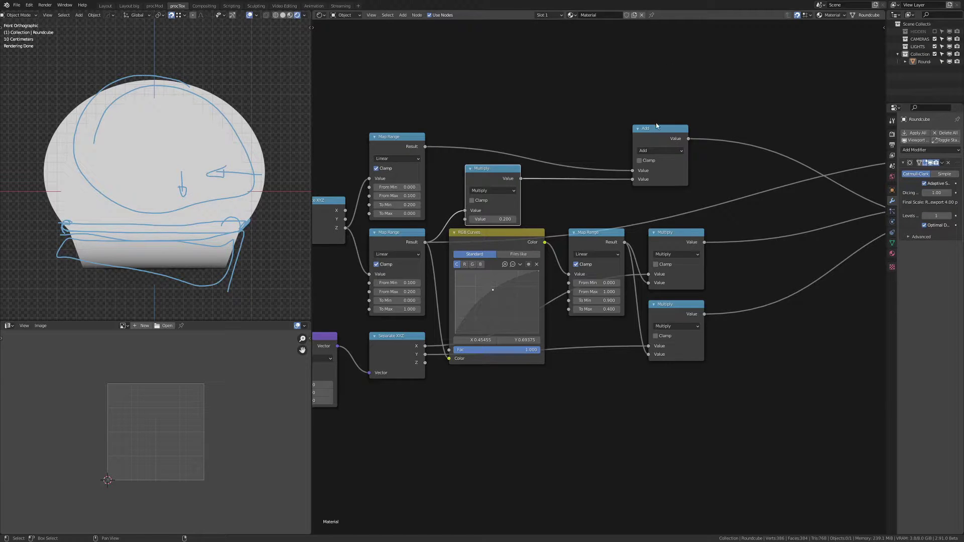
Align the Add node above the two Multiply nodes and shift the Combine XYZ and output nodes farther away from them
mouse_move(656, 126)
mouse_down()
mouse_move(671, 153)
mouse_move(663, 117)
mouse_move(673, 117)
mouse_up()
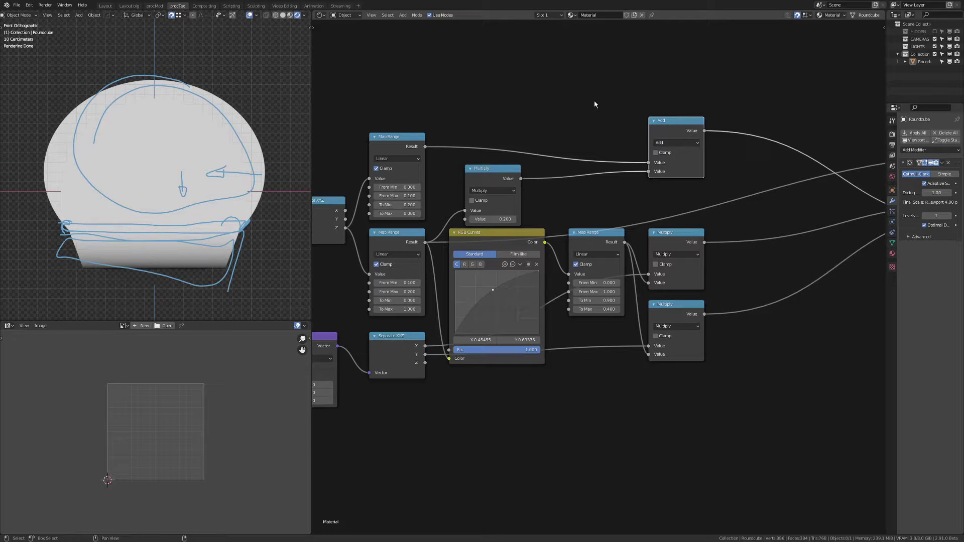
middle_drag(670, 116, 472, 121)
middle_drag(734, 139, 586, 164)
drag(612, 95, 833, 307)
key(g)
click(775, 177)
Duplicate the upper Map Range with its Z input link, place the copy above it and preview the copy through the Viewer
middle_drag(460, 148, 626, 239)
middle_drag(508, 201, 651, 193)
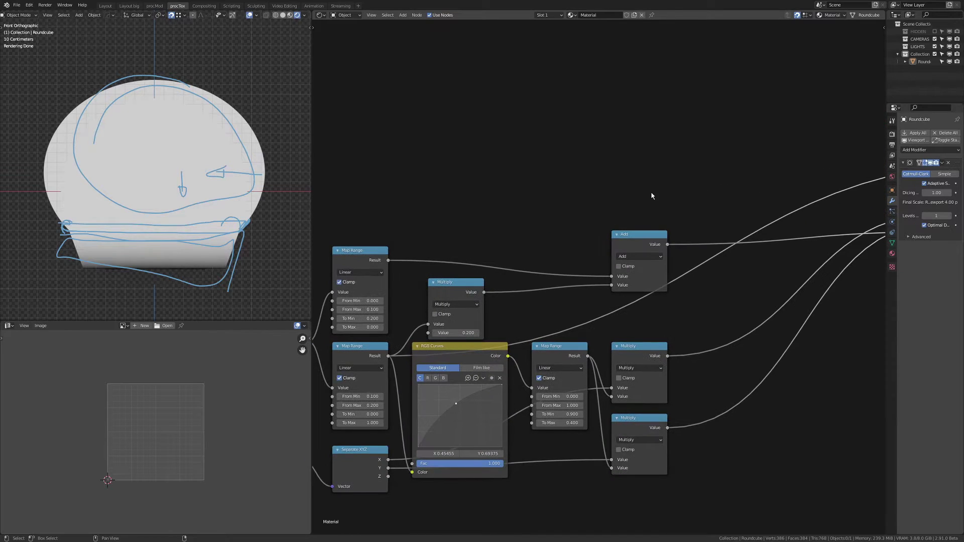
middle_drag(523, 217, 609, 219)
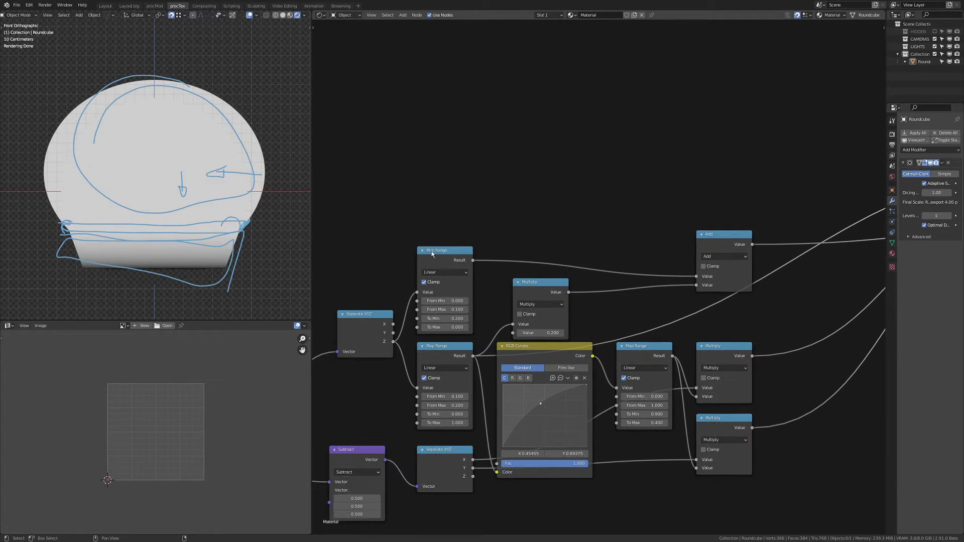
click(442, 255)
key(shift+d)
click(507, 120)
middle_drag(548, 136, 617, 280)
scroll(516, 220, up, 2)
ctrl+shift+click(467, 198)
drag(555, 257, 518, 238)
Set the duplicated Map Range's From Min to 0.2 and From Max to 0.025
scroll(549, 253, up, 6)
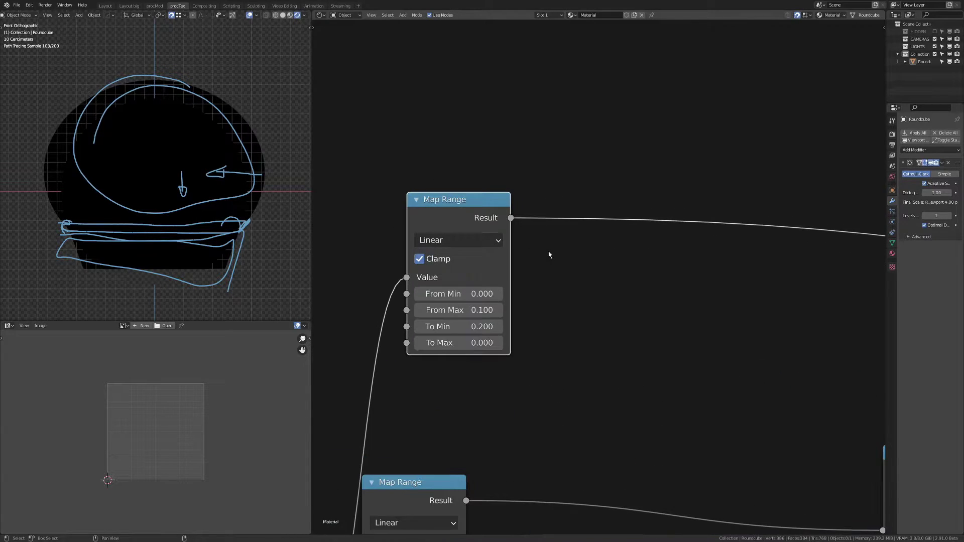
scroll(530, 285, down, 3)
middle_drag(534, 280, 538, 131)
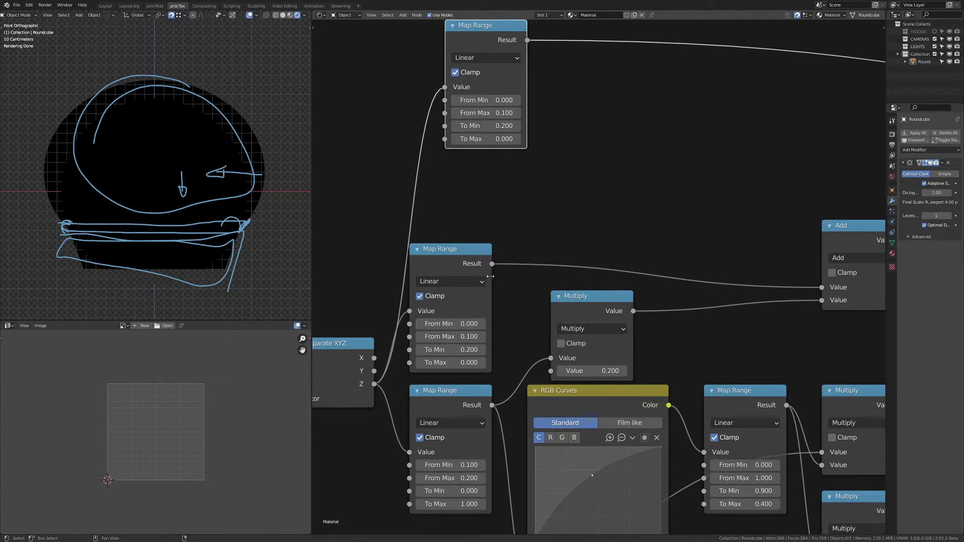
middle_drag(592, 233, 630, 396)
scroll(630, 395, up, 3)
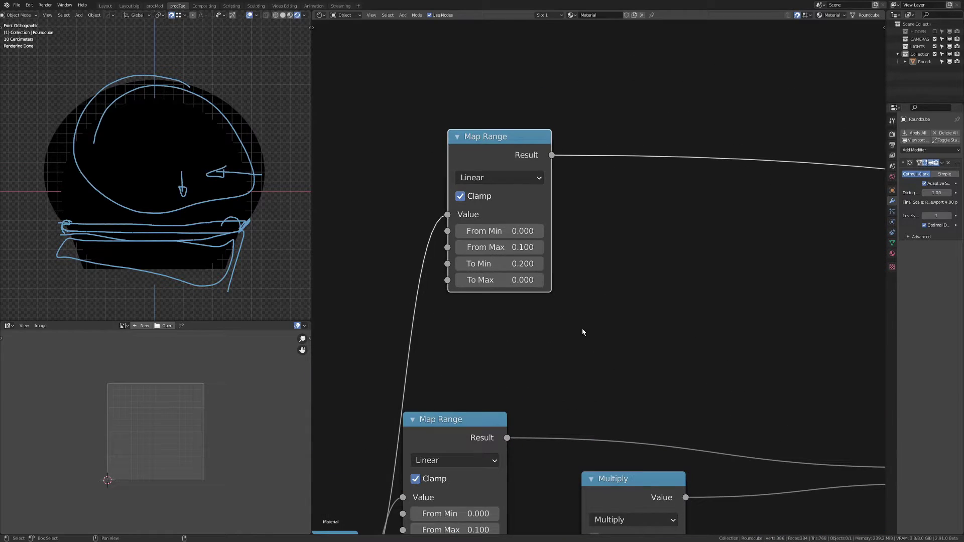
click(511, 236)
text(0.2)
key(Return)
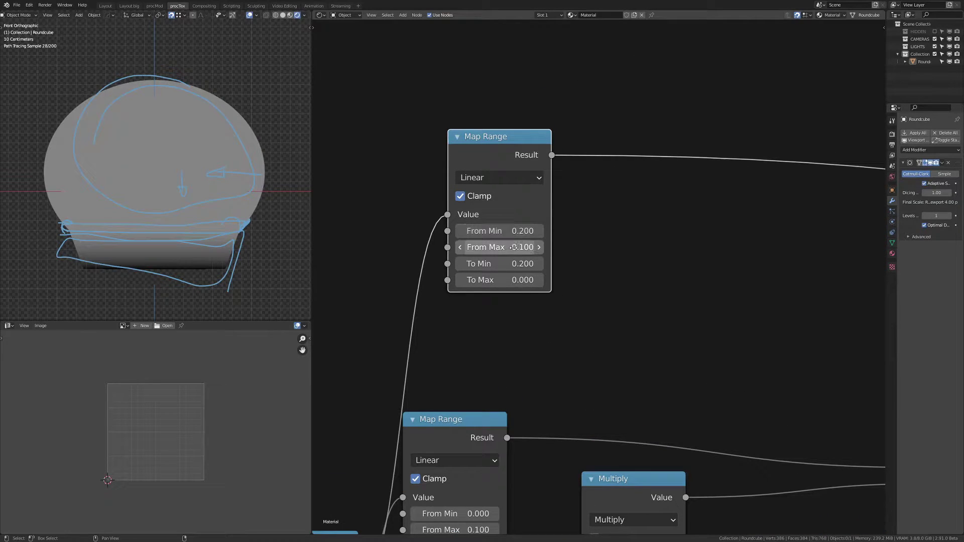
click(513, 247)
text(0.025)
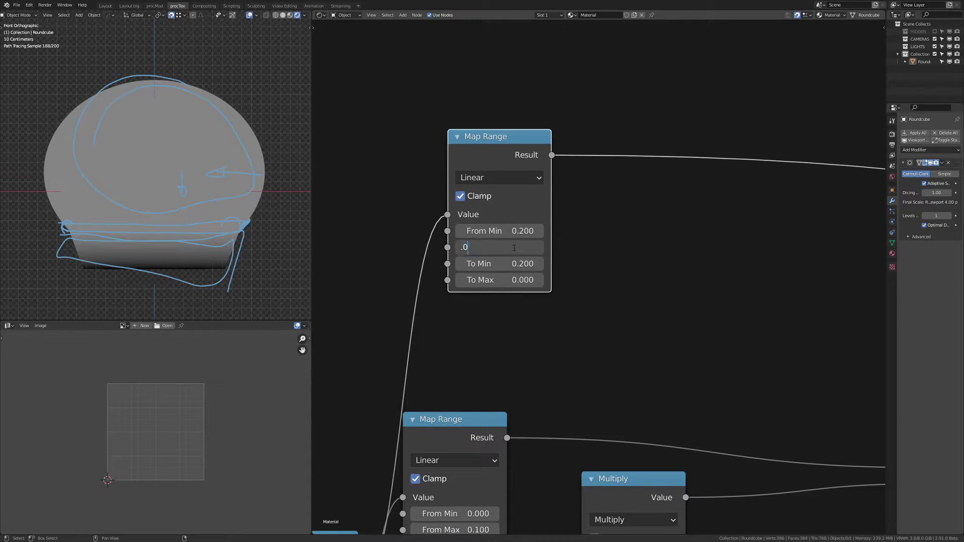
key(Return)
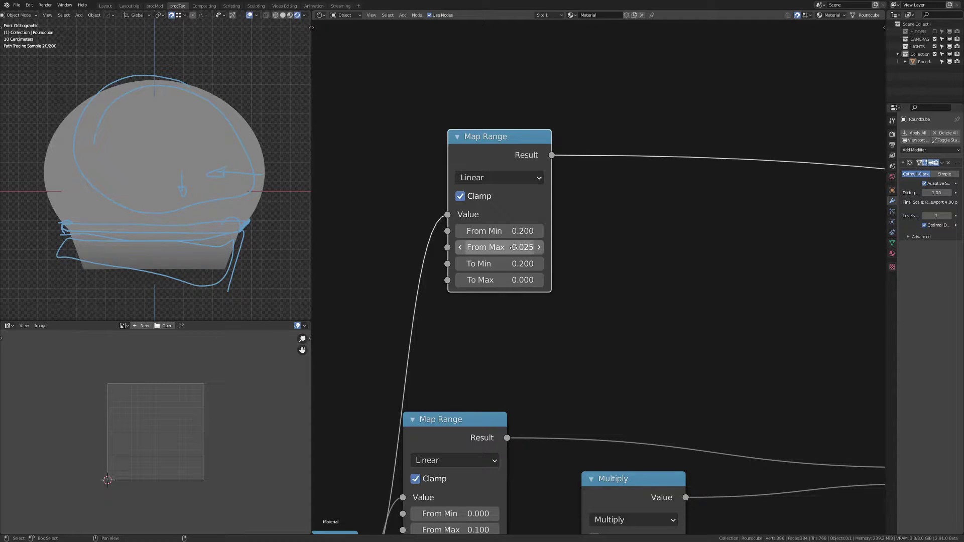
Set the duplicated Map Range's To Min to 1 and correct its From Max to 0.25
click(522, 264)
text(1)
key(Return)
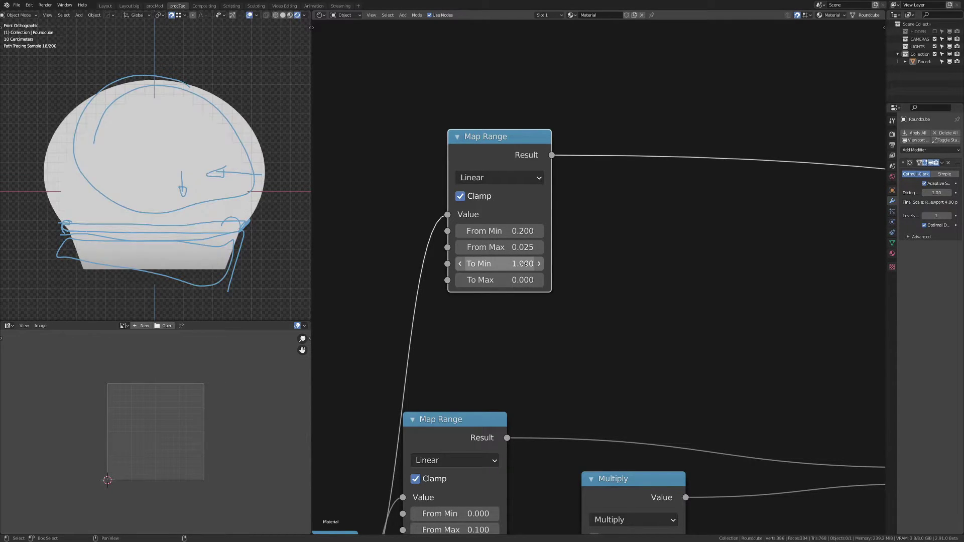
click(505, 248)
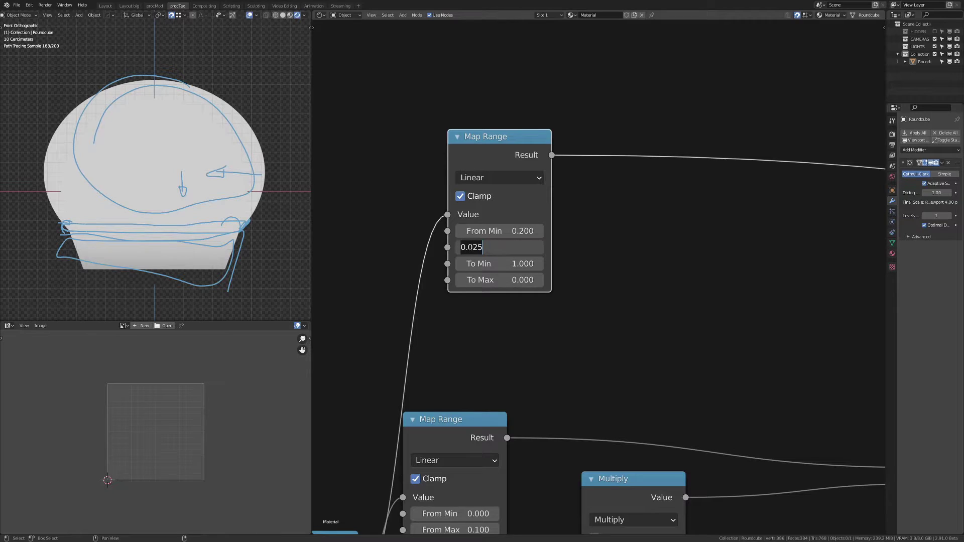
key(Left)
key(Left)
key(BackSpace)
key(Return)
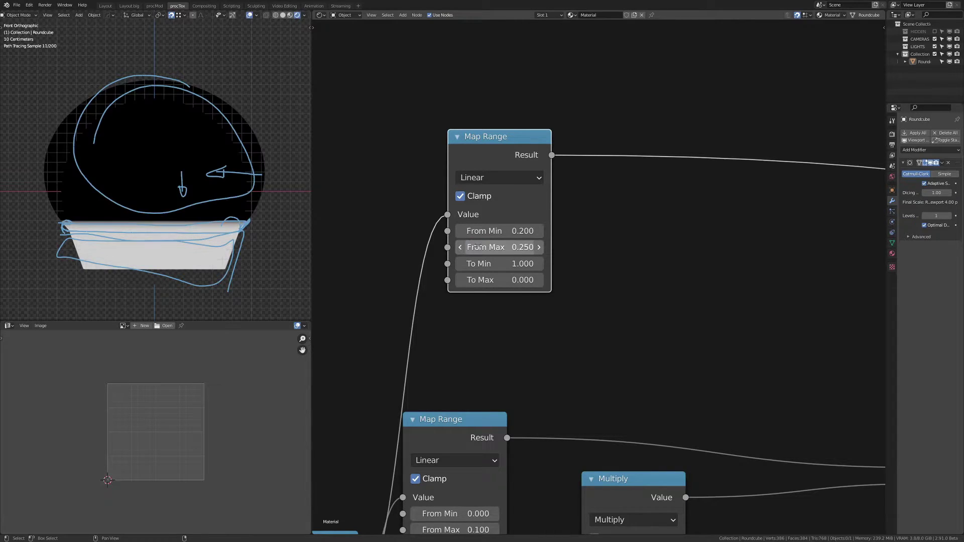
Erase the viewport annotations and invert the new Map Range's output to To Min 0 and To Max 1
mouse_move(269, 221)
right_down()
mouse_move(151, 216)
mouse_move(221, 160)
mouse_move(67, 158)
right_up()
middle_drag(571, 208, 540, 211)
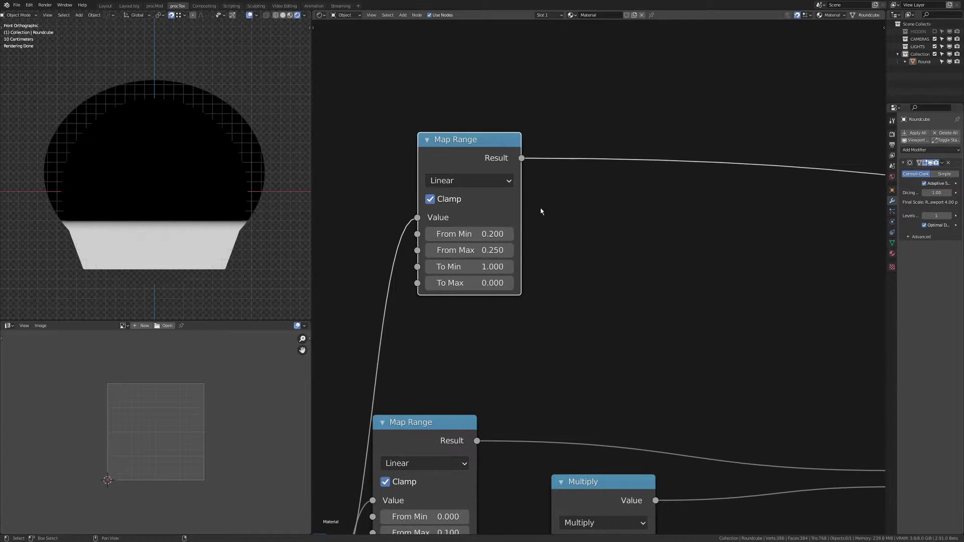
click(483, 265)
text(1)
key(Return)
click(493, 268)
text(0)
key(Tab)
text(1)
key(Return)
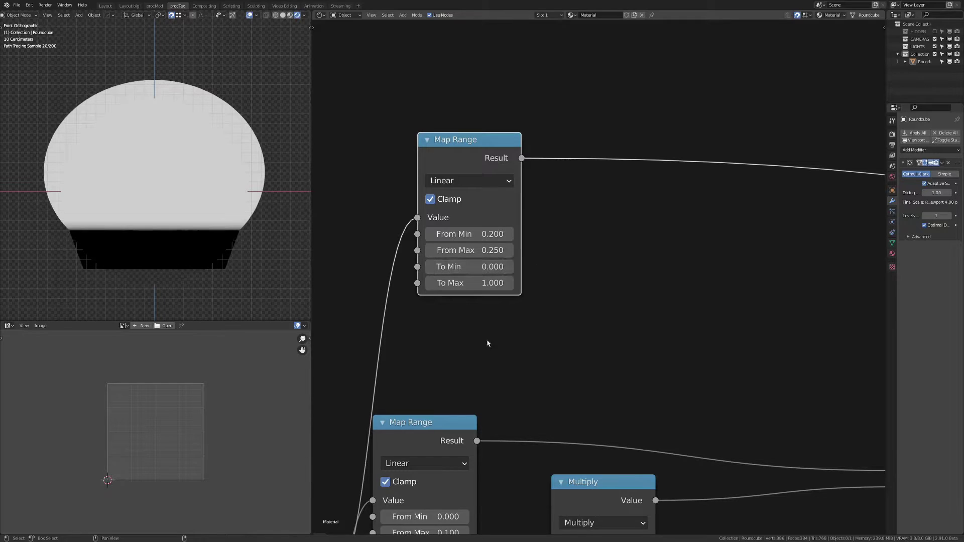
Try the new Map Range with To Min 1 and To Max 0, temporarily annotating the mask edge in the front view
drag(192, 233, 248, 234)
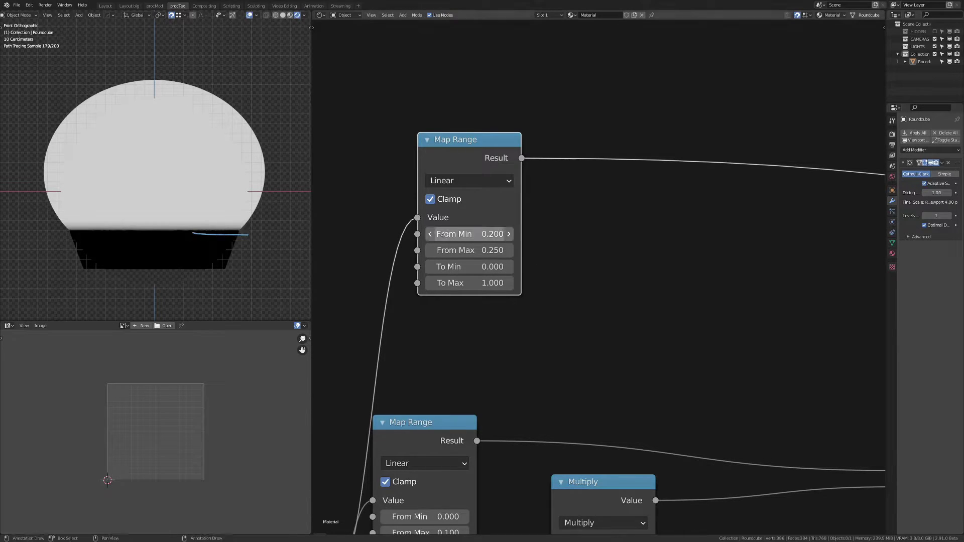
click(473, 265)
text(1)
key(Tab)
text(0)
key(Return)
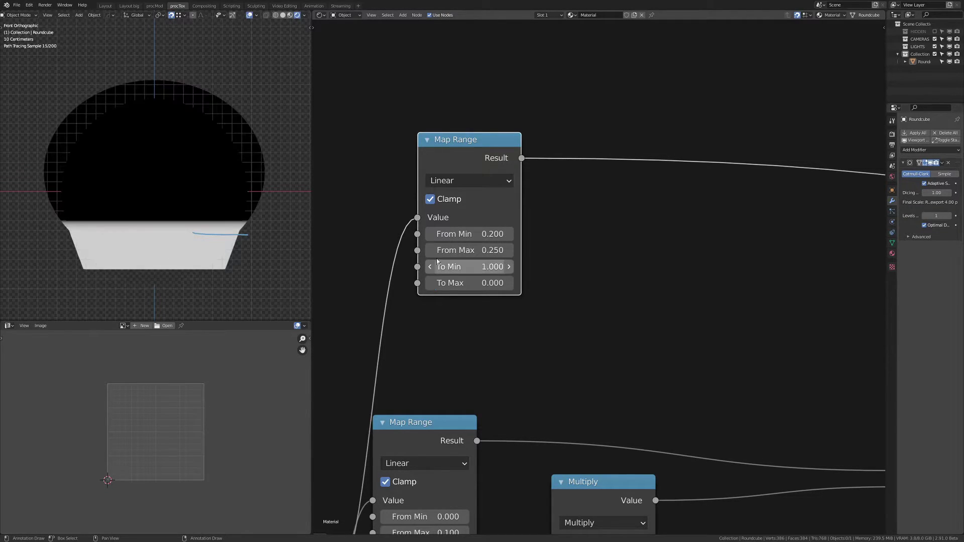
drag(224, 227, 261, 220)
click(267, 224)
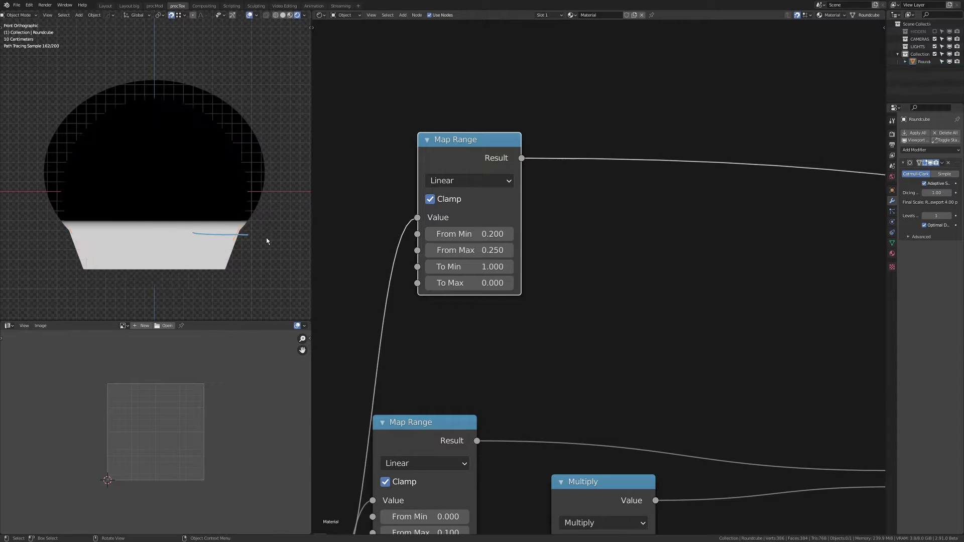
right_drag(266, 239, 265, 239)
Restore the new Map Range's output range to To Min 0 and To Max 1
click(492, 268)
text(0)
key(Tab)
text(1)
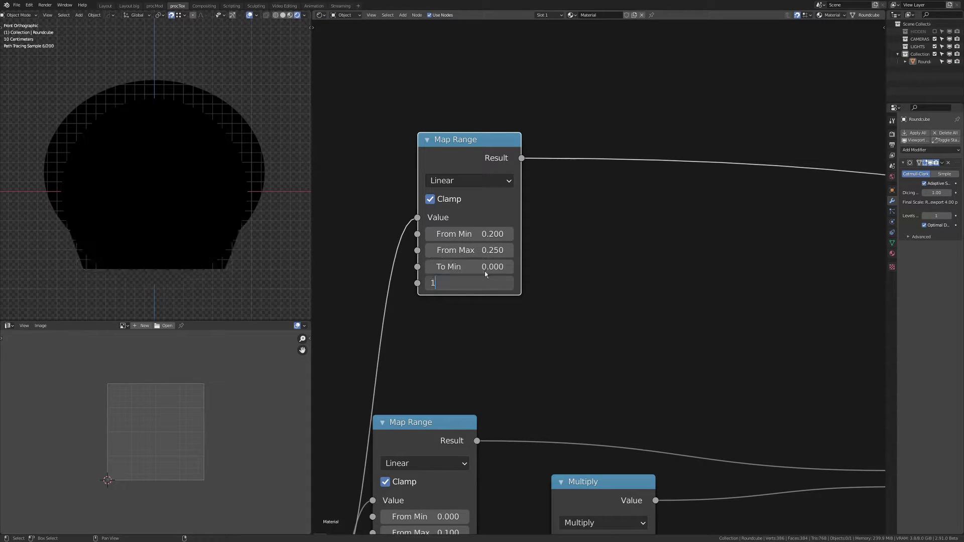
key(Return)
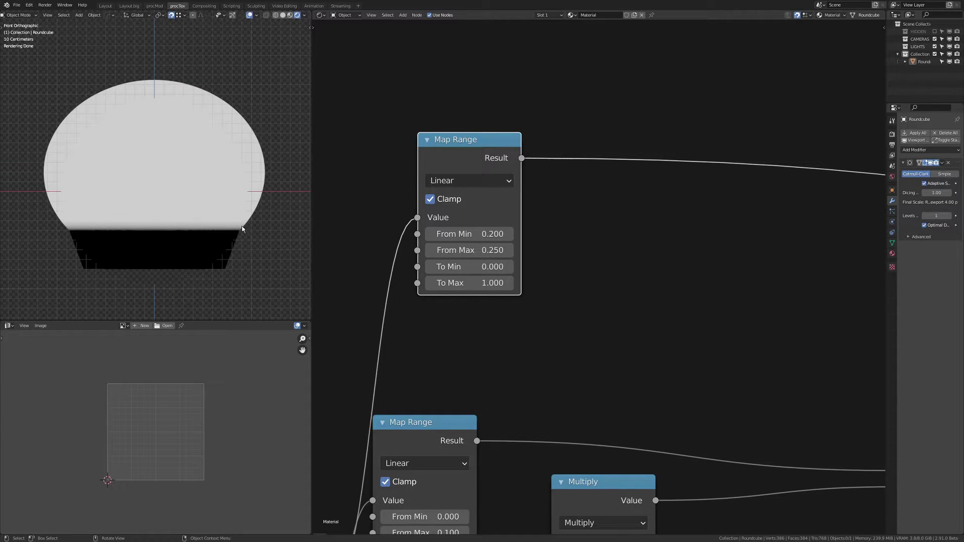
Move the new Map Range above the Add node and shift the Combine XYZ, shader and output nodes away to make room
scroll(559, 209, down, 3)
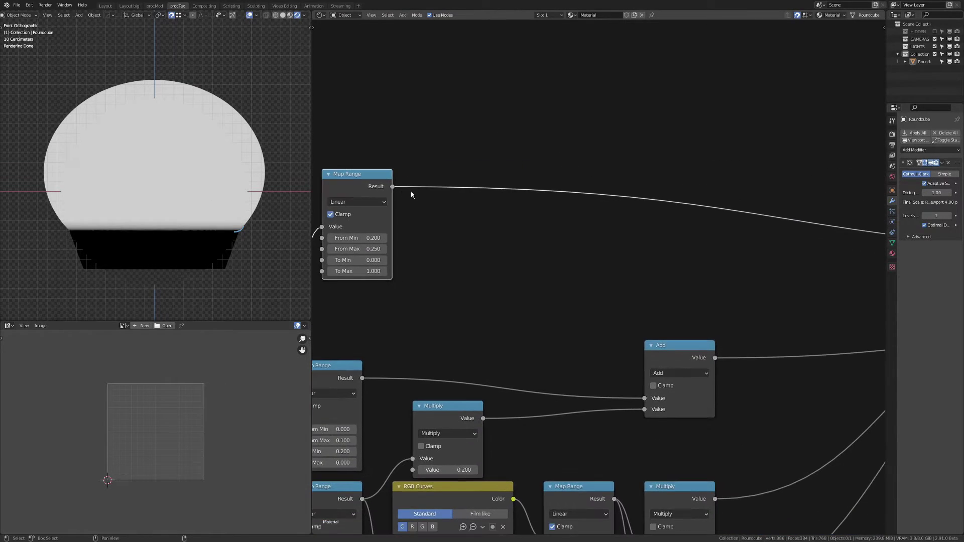
drag(339, 178, 659, 214)
middle_drag(839, 260, 478, 166)
scroll(478, 163, down, 1)
drag(677, 83, 839, 221)
key(g)
click(734, 264)
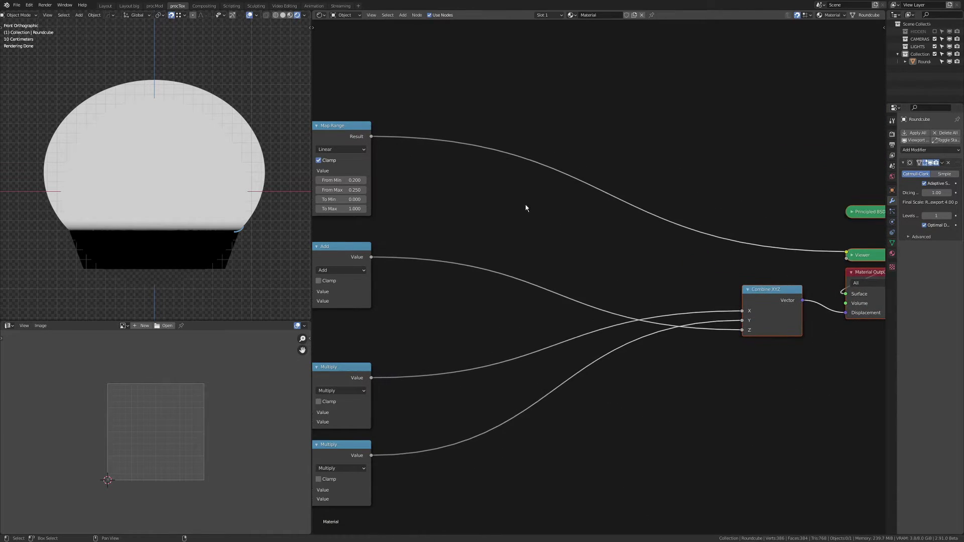
Duplicate a Multiply node onto the new Map Range's output, and stack a second Multiply copy fed by the same result
middle_drag(526, 208, 613, 170)
middle_drag(555, 243, 643, 150)
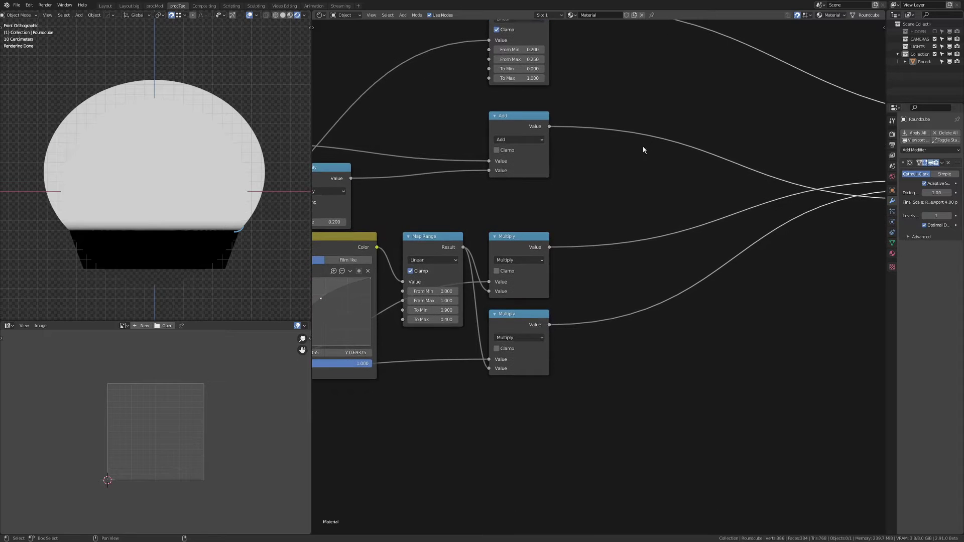
click(518, 249)
key(shift+d)
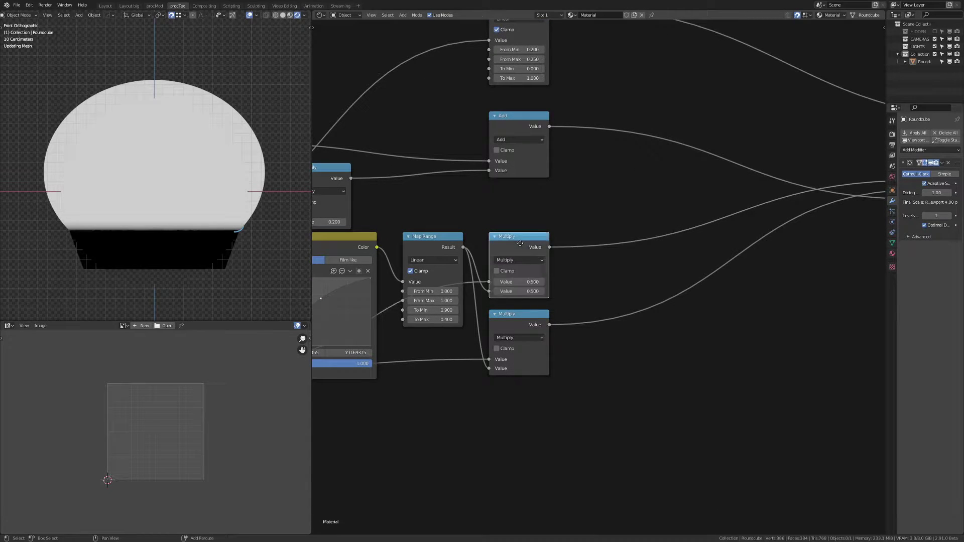
click(696, 99)
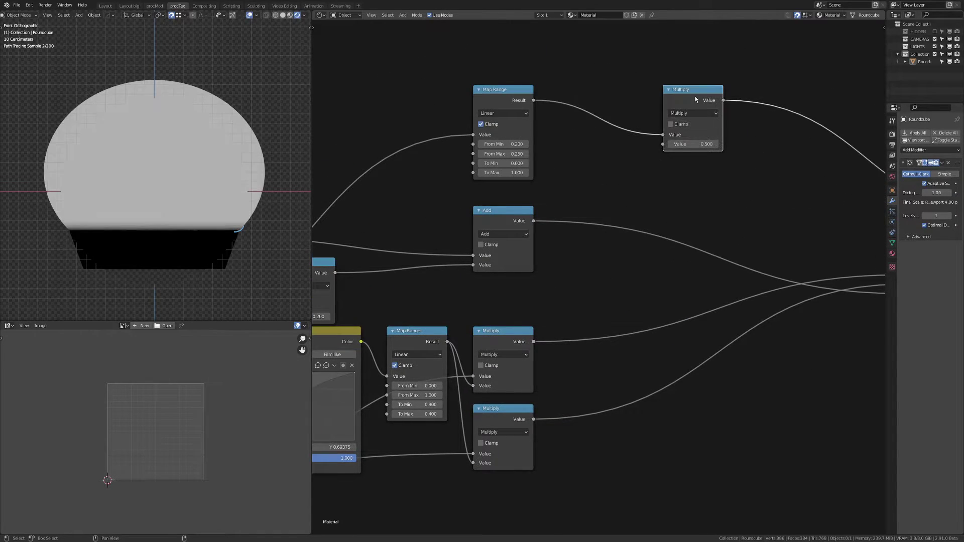
key(ctrl+shift+d)
drag(688, 94, 672, 54)
click(669, 133)
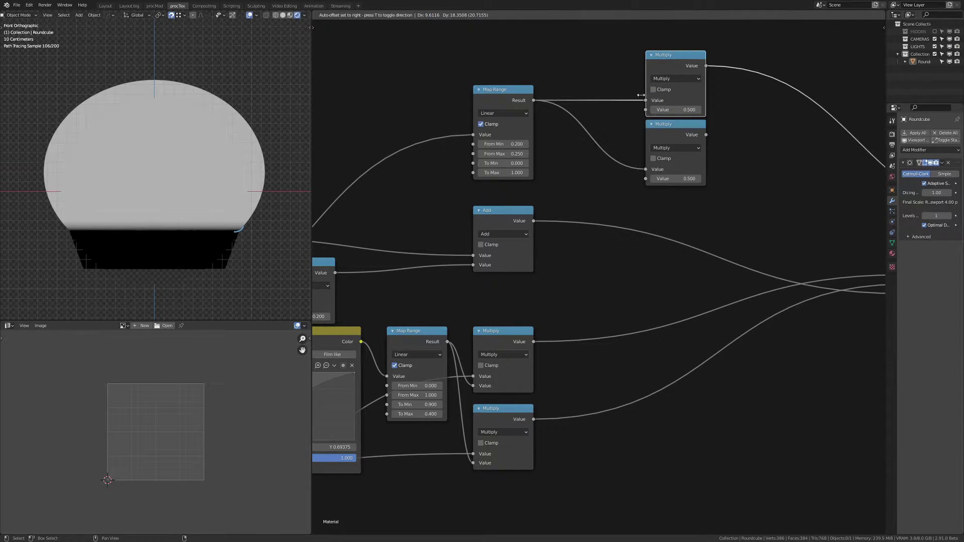
Frame the new Map Range with its two Multiply nodes, label the frame CRUST TOP EDGE, and move it up and left
scroll(671, 54, down, 4)
middle_drag(672, 54, 659, 125)
drag(548, 138, 710, 191)
key(ctrl+j)
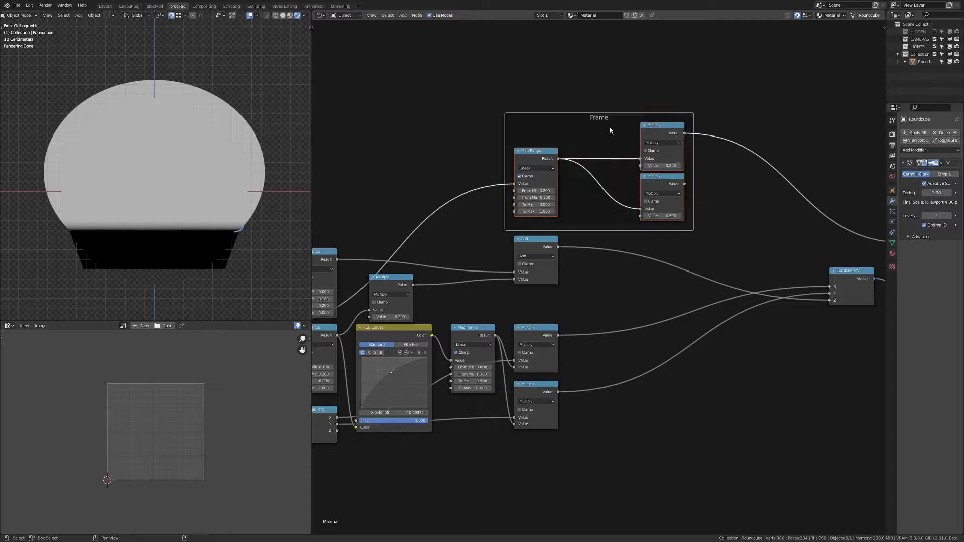
key(F2)
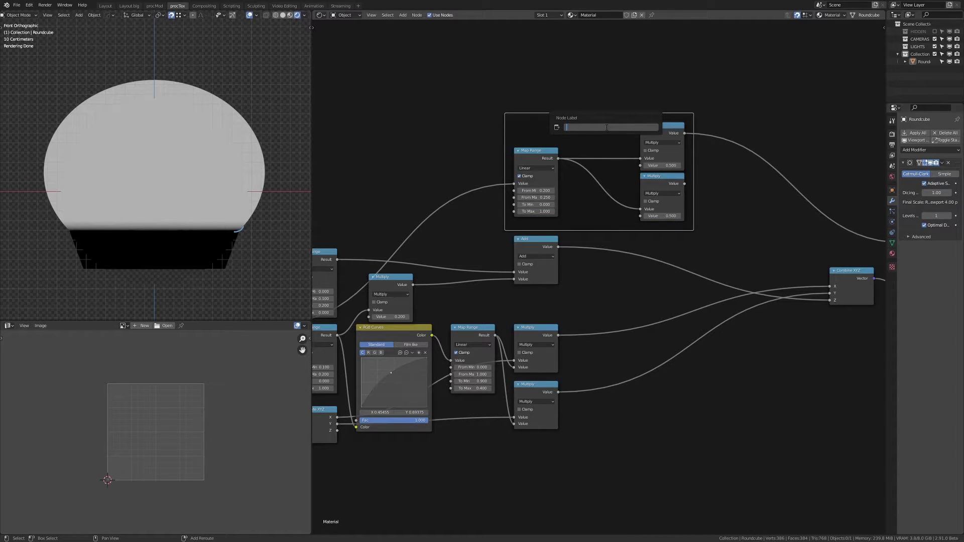
text(CRUST TOP EDGE)
key(Return)
drag(602, 143, 543, 89)
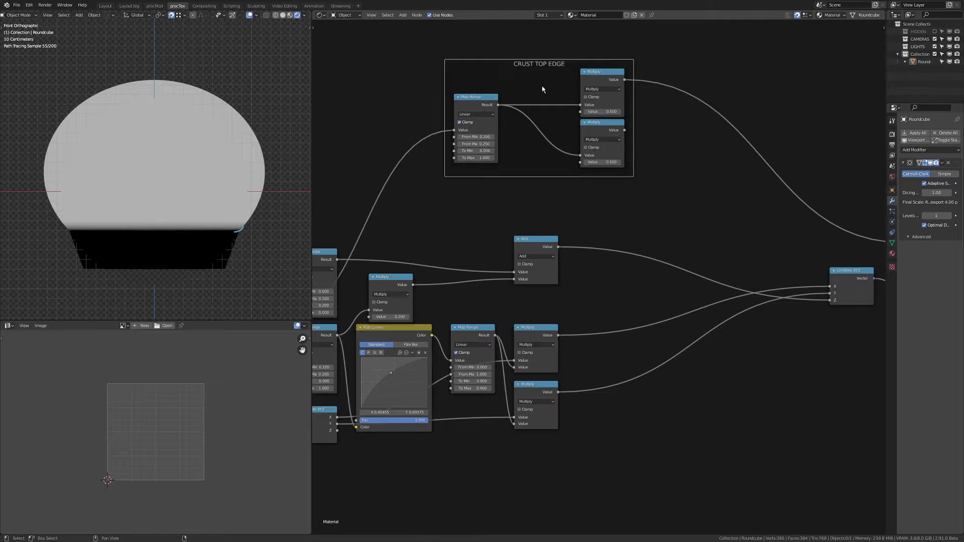
Move the RGB Curves, Map Range and Multiply nodes right, and place the Subtract and Separate XYZ nodes beneath them
scroll(537, 193, down, 3)
middle_drag(538, 193, 618, 123)
drag(701, 323, 471, 230)
key(g)
click(510, 267)
drag(356, 325, 488, 310)
key(g)
click(602, 370)
Frame the RGB Curves, Map Range, Multiply, Subtract and Separate XYZ nodes as DIAMETER and move the frame down
drag(706, 432, 477, 255)
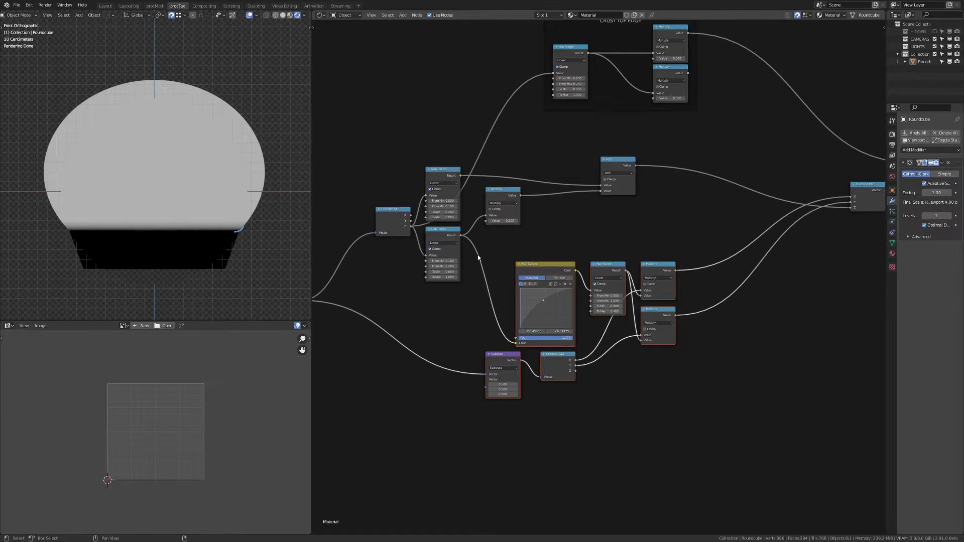
key(ctrl+j)
key(F2)
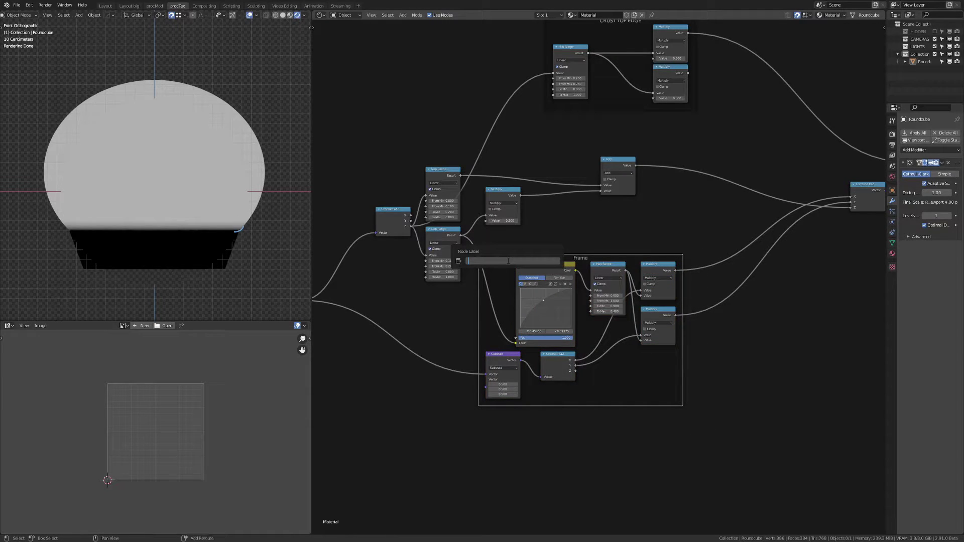
text(DIAMETER)
key(Return)
drag(508, 260, 526, 324)
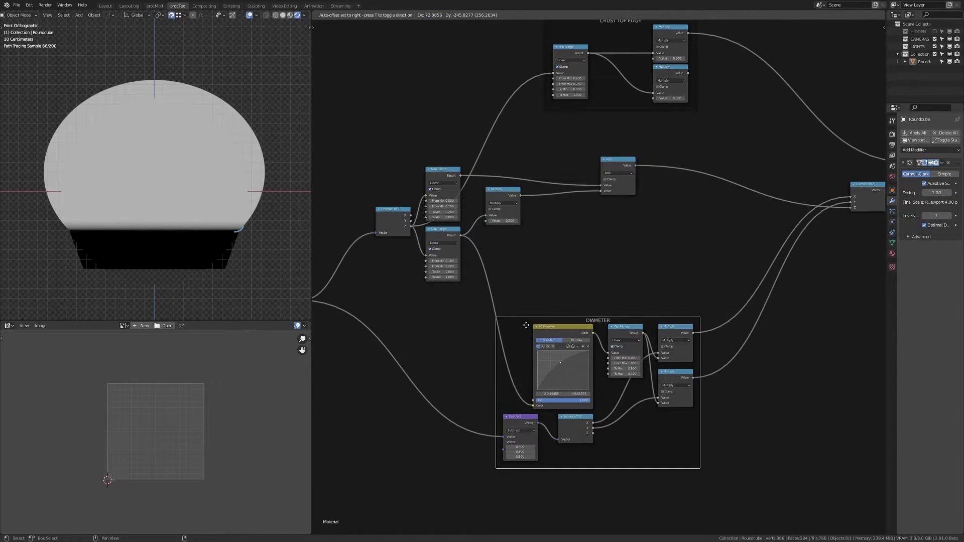
click(526, 335)
Spread out the middle nodes: shift the Multiply and Add nodes right and down, and lower the Map Range that feeds DIAMETER
middle_drag(528, 249, 520, 267)
drag(481, 175, 657, 243)
key(g)
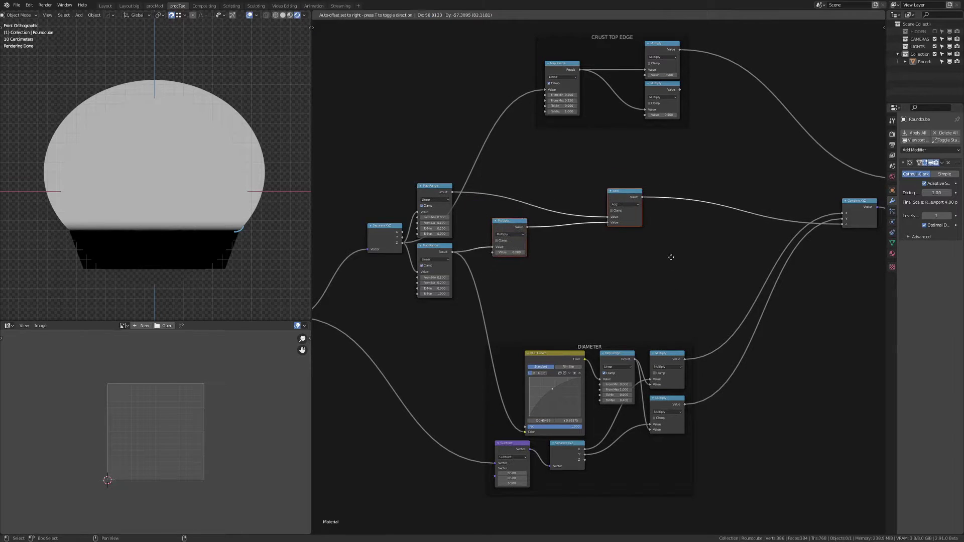
click(696, 262)
drag(434, 252, 449, 312)
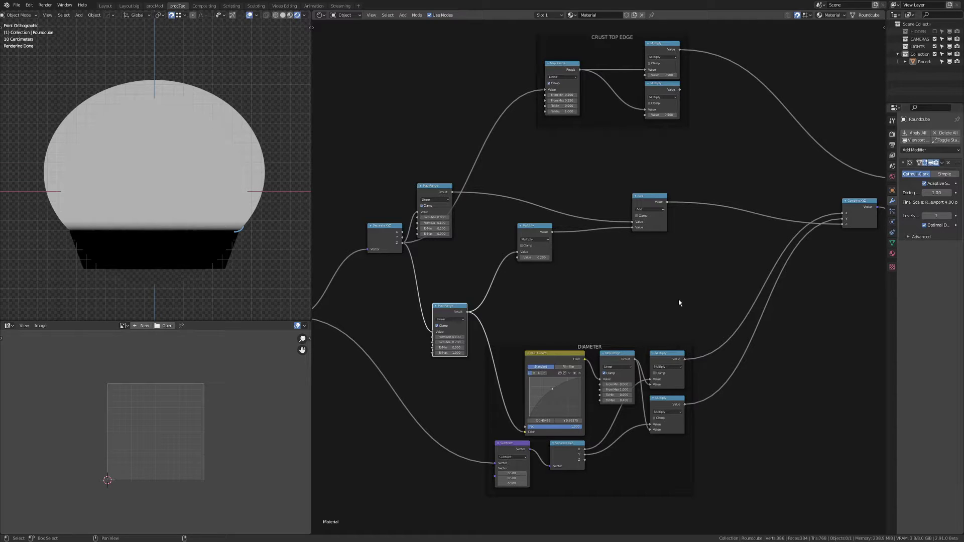
middle_drag(579, 200, 575, 213)
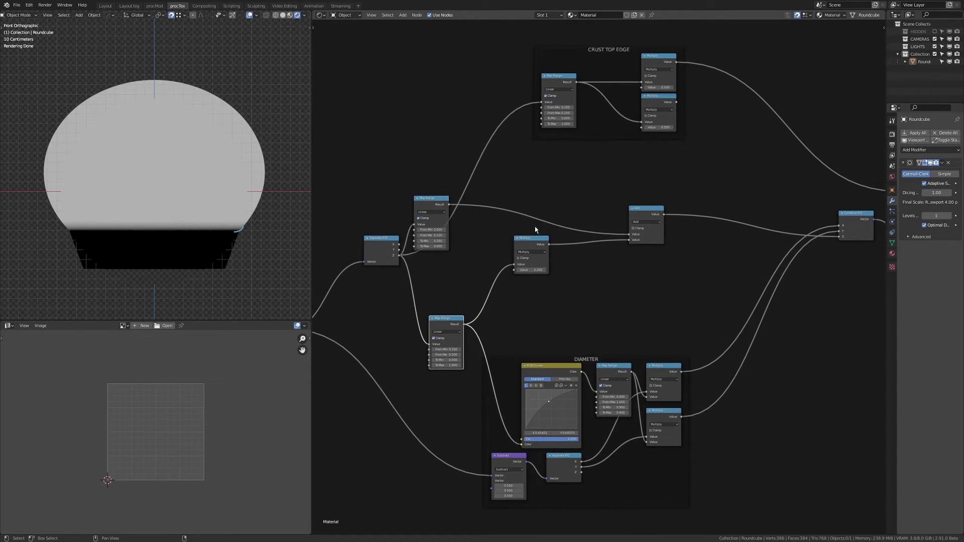
drag(533, 241, 540, 267)
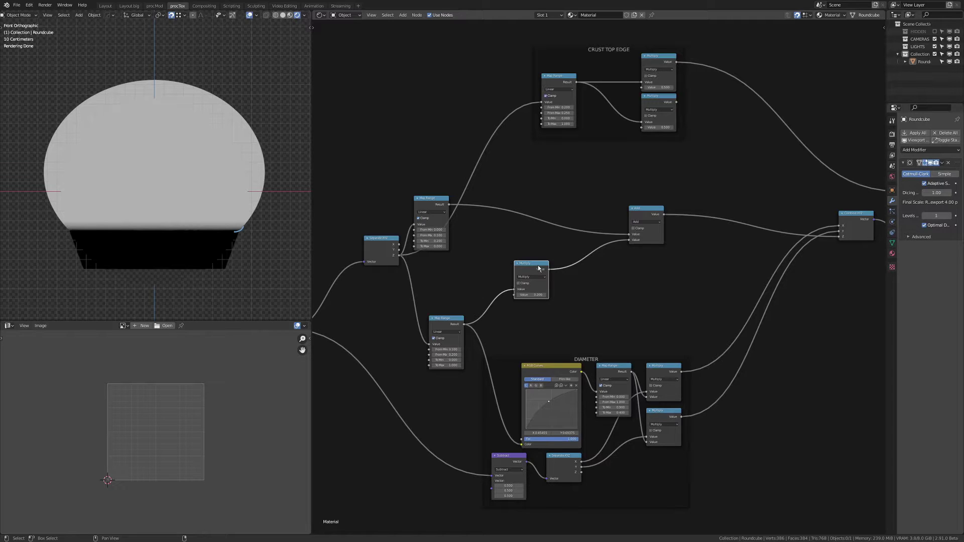
Reposition the CRUST TOP EDGE frame and move its two Multiply nodes closer to the Map Range
middle_drag(622, 108, 578, 242)
scroll(578, 241, up, 2)
drag(575, 252, 561, 235)
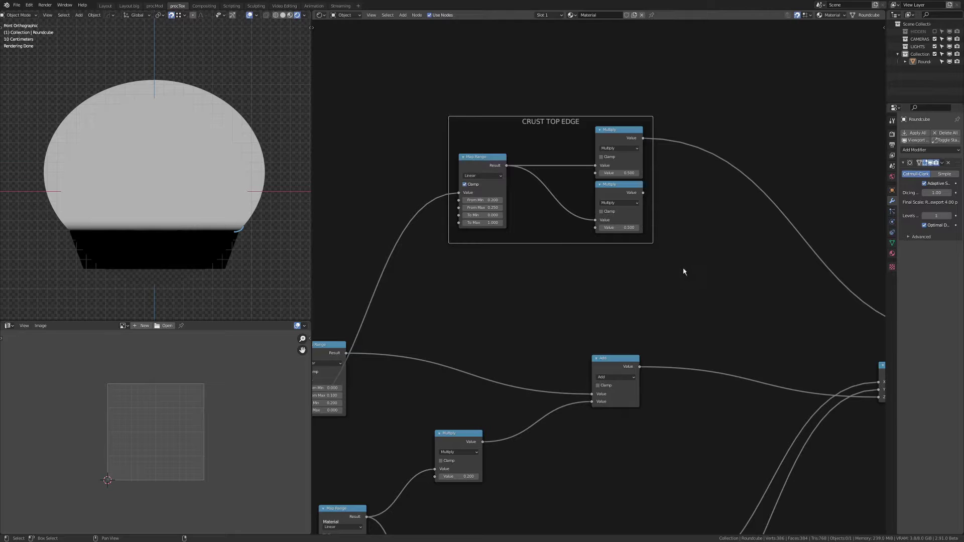
drag(685, 272, 593, 100)
drag(619, 132, 559, 106)
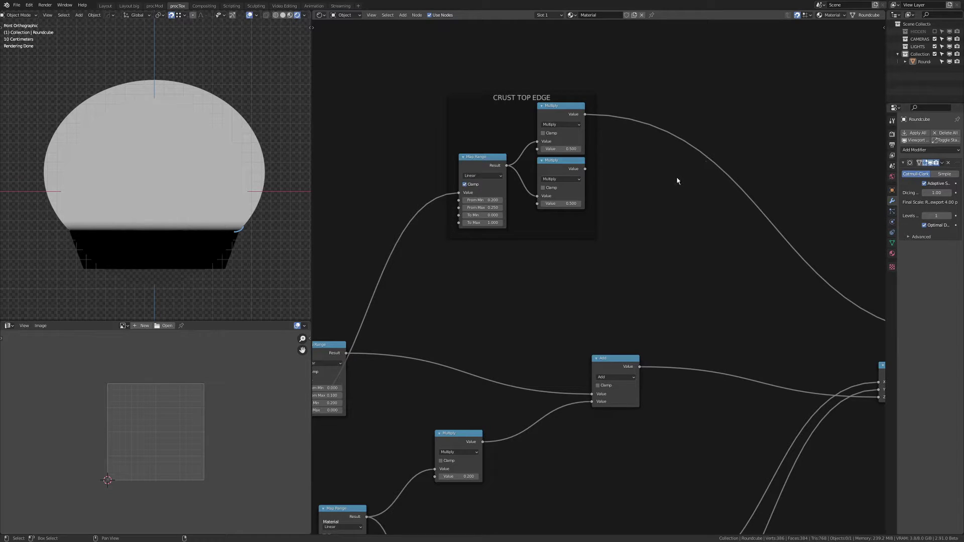
middle_drag(673, 180, 676, 214)
scroll(672, 215, down, 4)
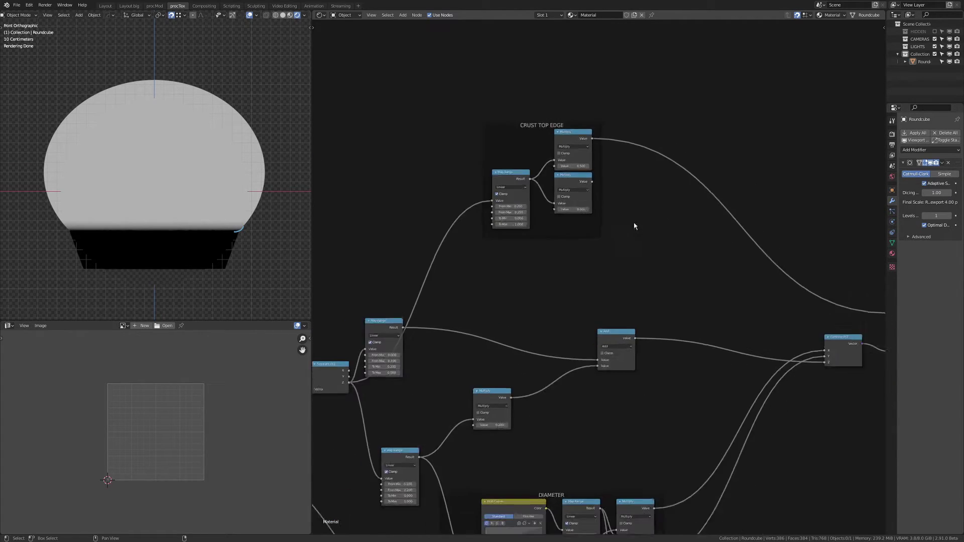
Group the height nodes compactly, with the Map Range above the Multiply and both feeding the Add node beside them
middle_drag(501, 299, 583, 246)
drag(483, 264, 582, 269)
drag(547, 237, 636, 355)
key(g)
click(693, 346)
Frame the height Map Range, Multiply and Add nodes, label the frame CRUST HIEGHT, and shift it slightly left
drag(745, 363, 583, 216)
key(ctrl+j)
click(683, 262)
key(F2)
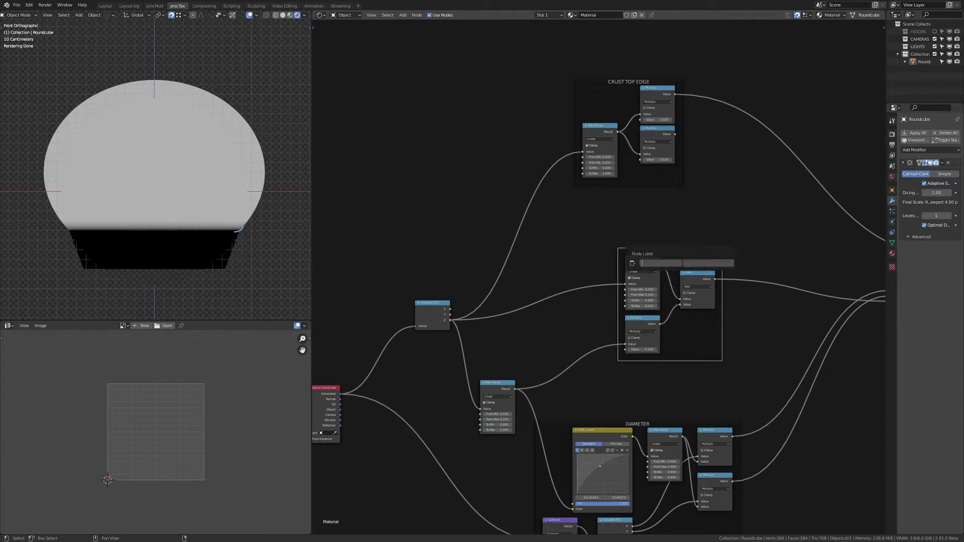
text(CRUST HIG)
key(BackSpace)
text(IEGHT)
key(Return)
middle_drag(674, 231, 634, 312)
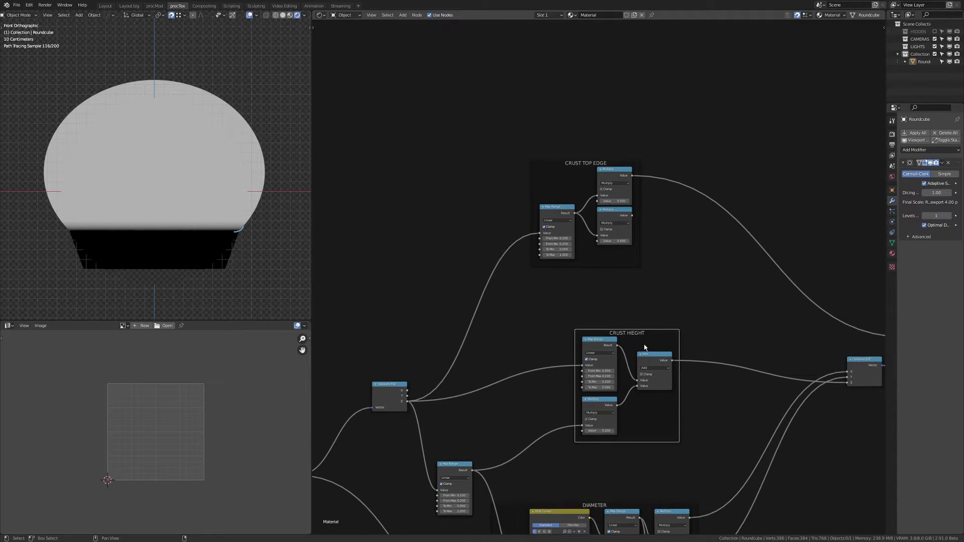
drag(643, 343, 595, 346)
middle_drag(617, 295, 542, 199)
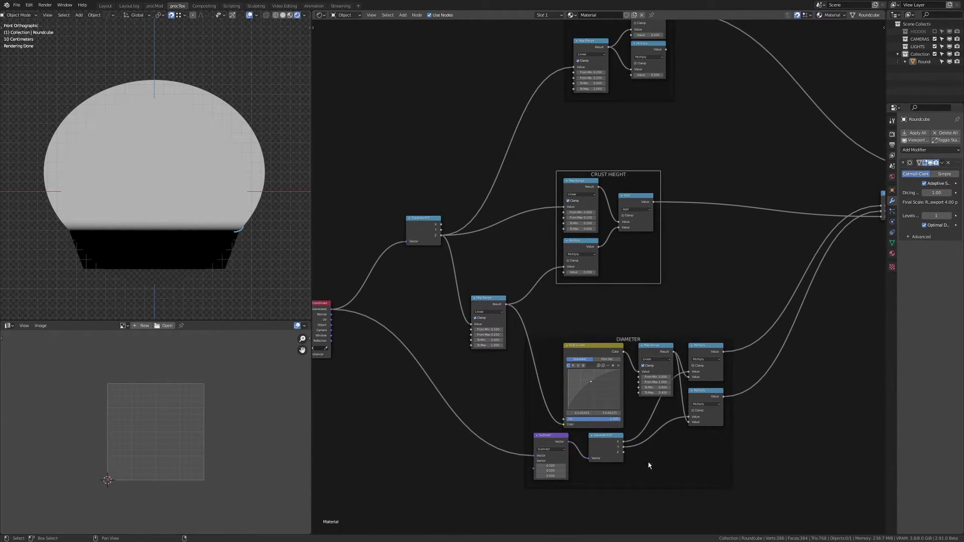
Detach the Subtract and Separate XYZ nodes from the DIAMETER frame and place them to its left
click(613, 444)
shift+click(547, 439)
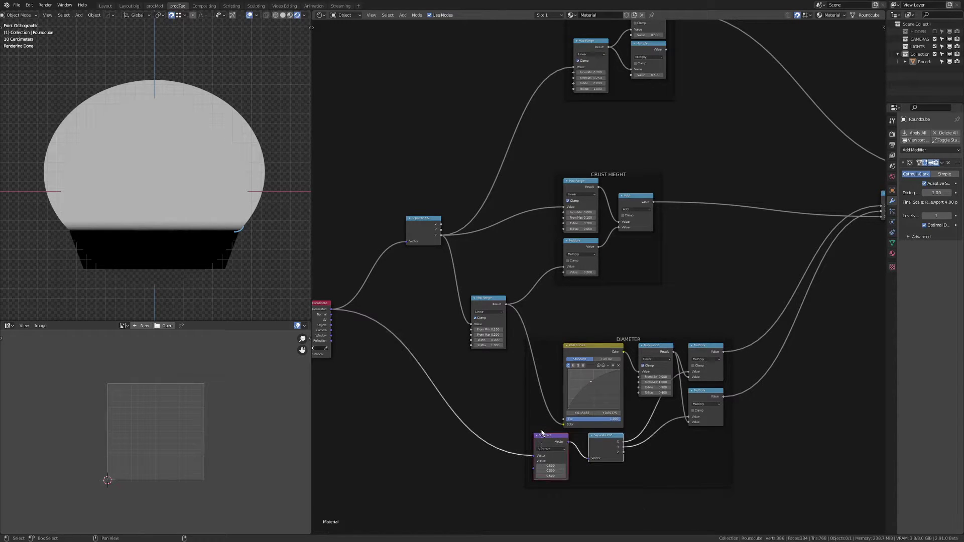
key(alt+p)
key(g)
click(510, 423)
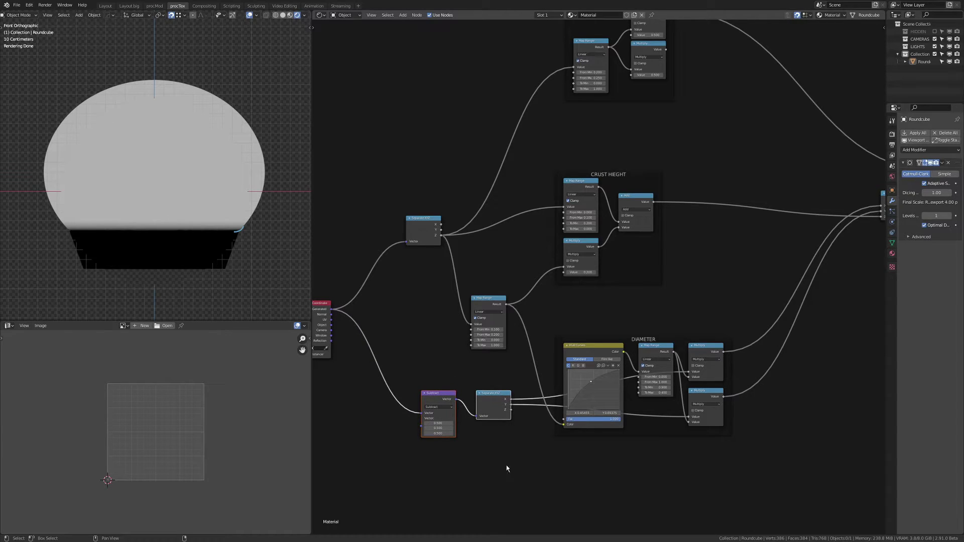
Frame the Subtract and Separate XYZ nodes together and label the frame CENTRED COORDINATES
key(ctrl+j)
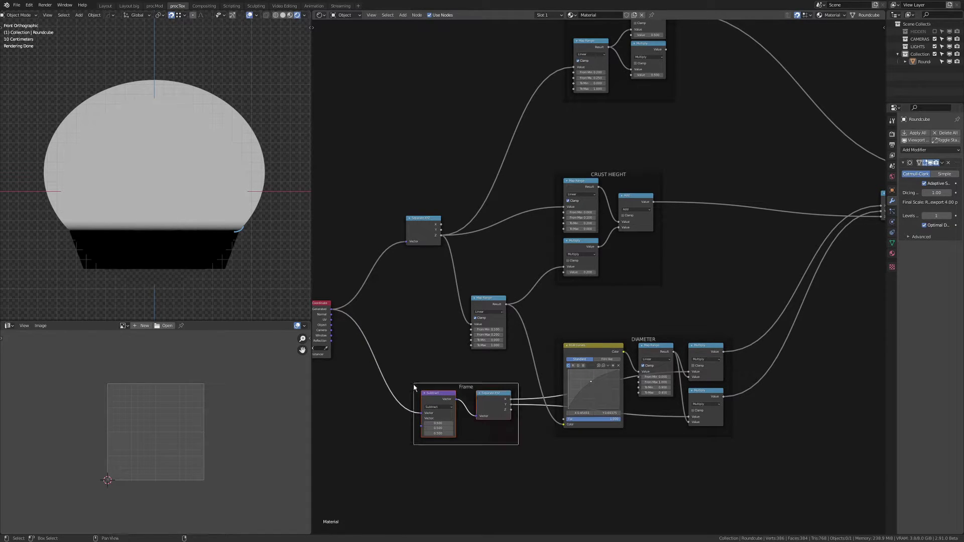
key(F2)
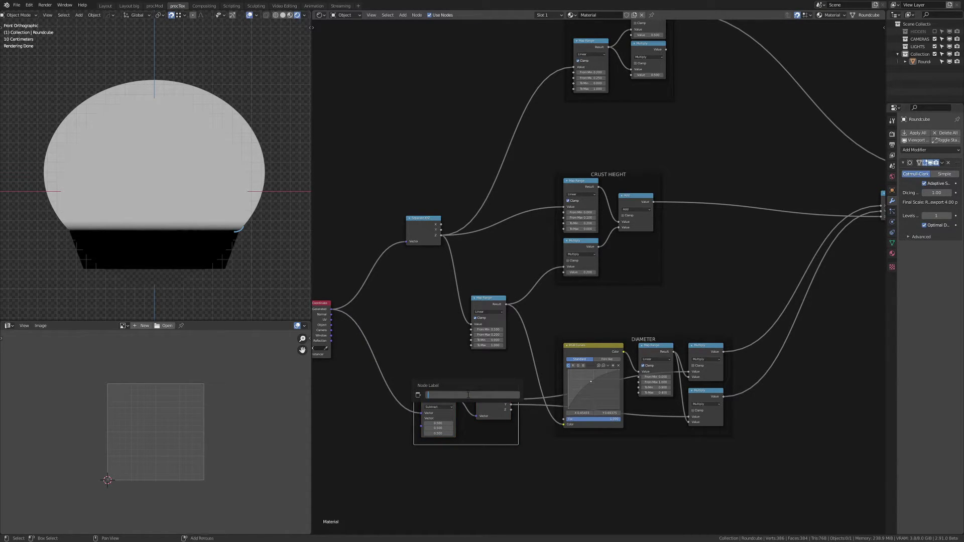
text(CENTRED COORDINATES)
key(Return)
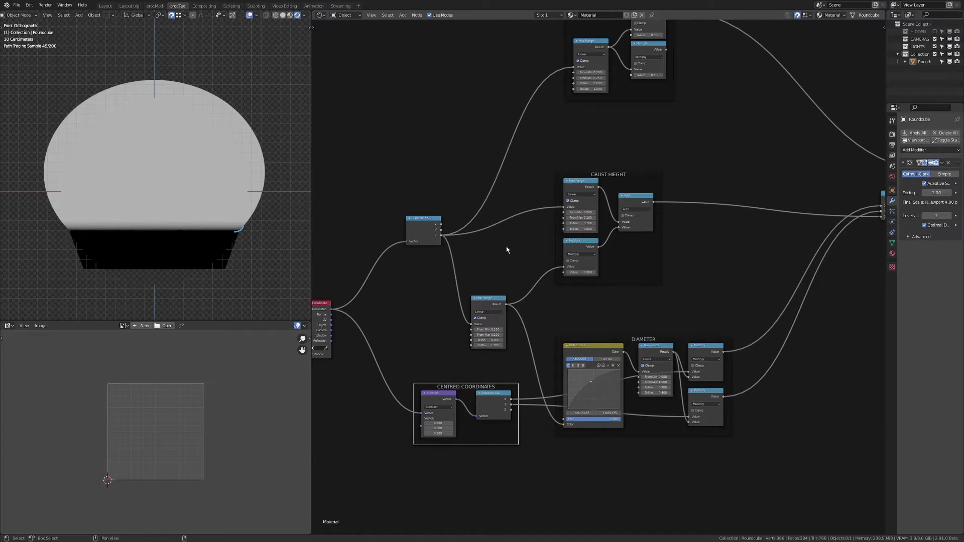
Tidy the layout by spacing the shared Map Range and CENTRED COORDINATES apart and bringing CRUST TOP EDGE down above CRUST HIEGHT
drag(500, 305, 535, 324)
drag(468, 392, 426, 374)
middle_drag(444, 293, 438, 325)
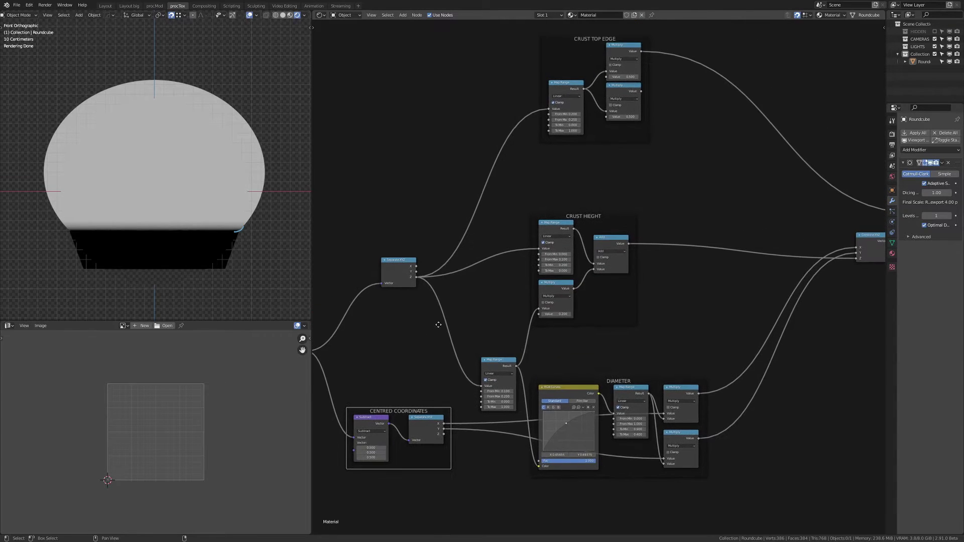
drag(604, 131, 625, 220)
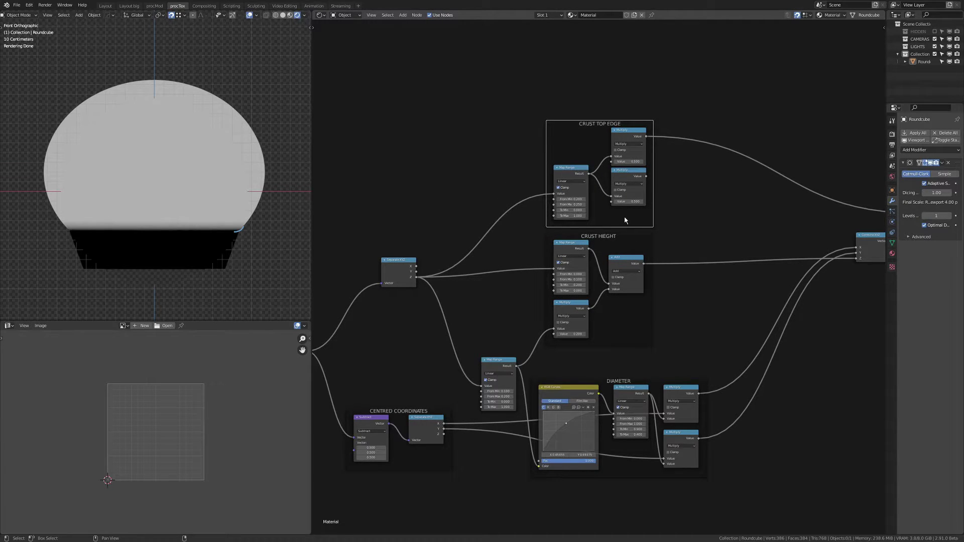
Connect the centred X and Y coordinates to the second inputs of the upper and lower CRUST TOP EDGE Multiply nodes respectively
drag(444, 424, 611, 162)
drag(444, 429, 612, 202)
middle_drag(725, 181, 627, 251)
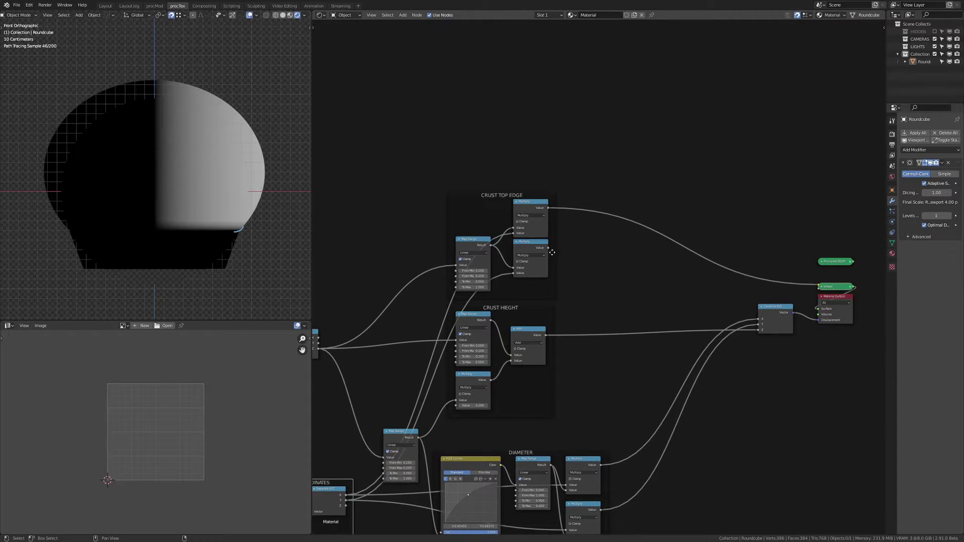
scroll(552, 252, up, 3)
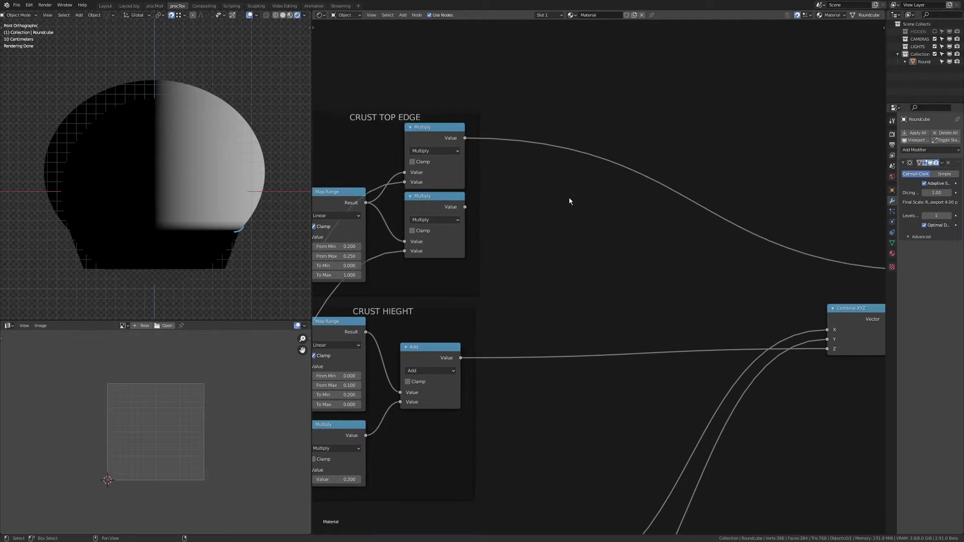
middle_drag(487, 194, 604, 194)
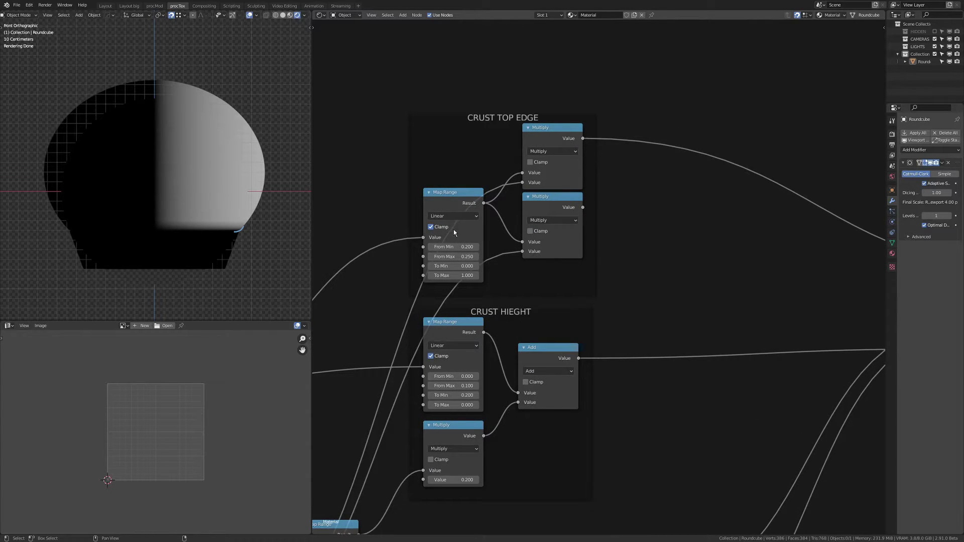
Move the Combine XYZ node down and insert a duplicate of it between the upper CRUST TOP EDGE Multiply and the Viewer
scroll(670, 235, down, 3)
middle_drag(670, 235, 512, 172)
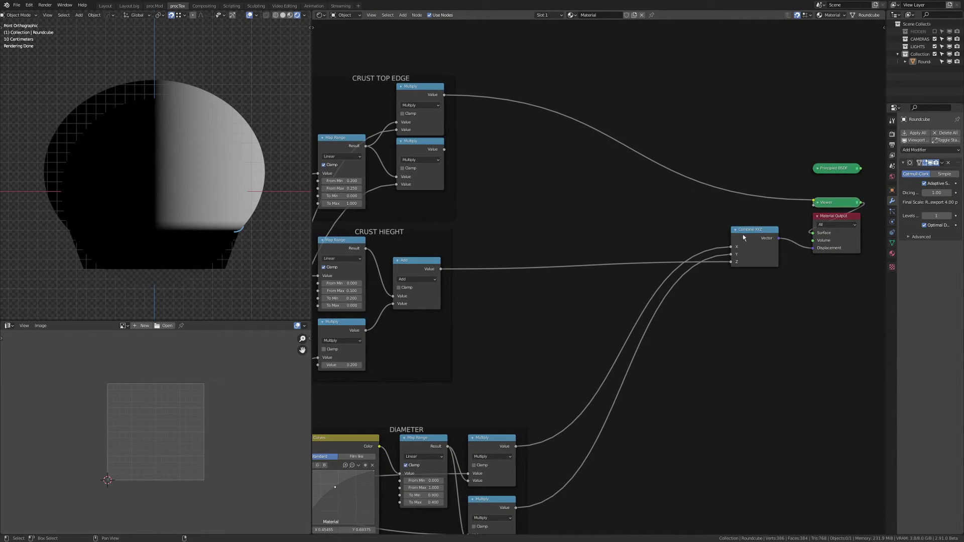
drag(749, 238, 625, 327)
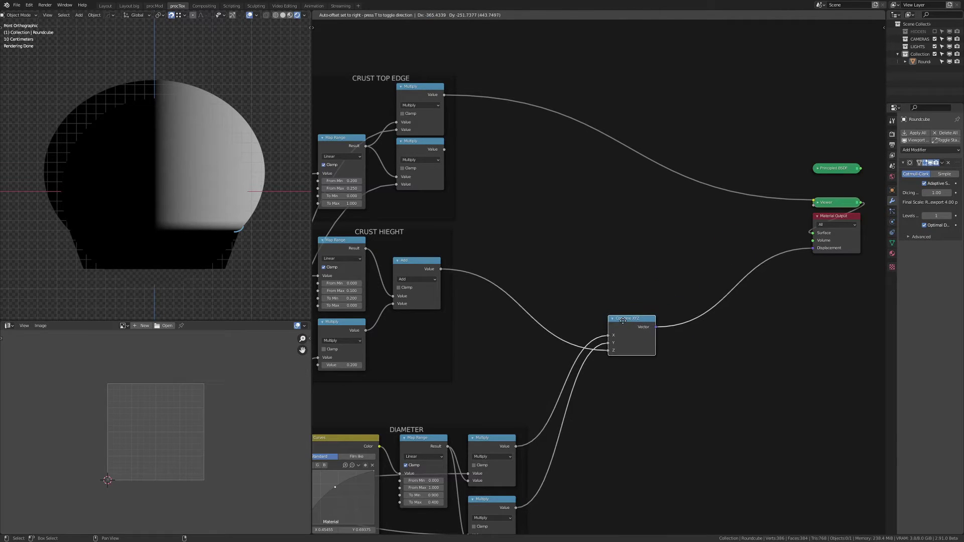
key(shift+d)
click(624, 119)
middle_drag(525, 140, 537, 187)
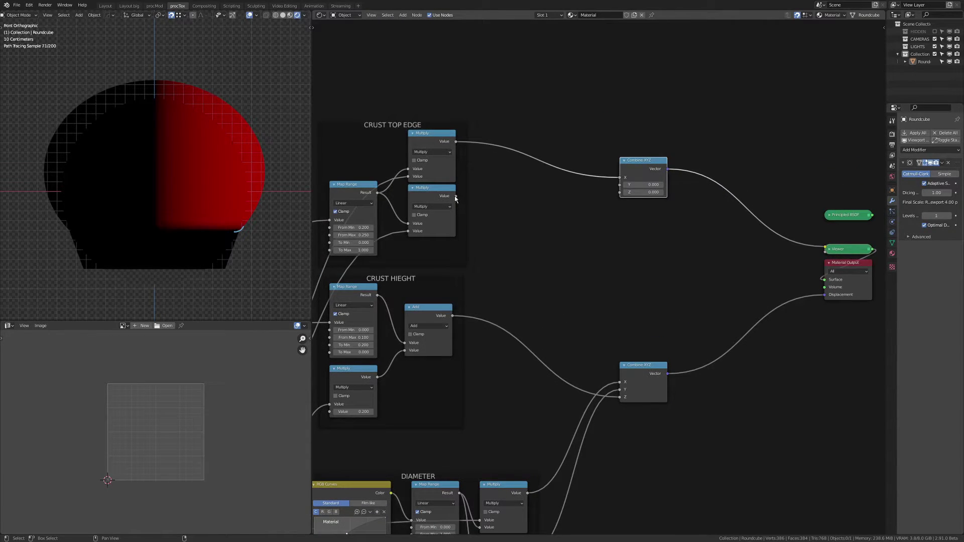
Connect the lower CRUST TOP EDGE Multiply to the new Combine XYZ's Y input and shift both Combine XYZ nodes left
drag(456, 196, 619, 185)
key(g)
click(624, 215)
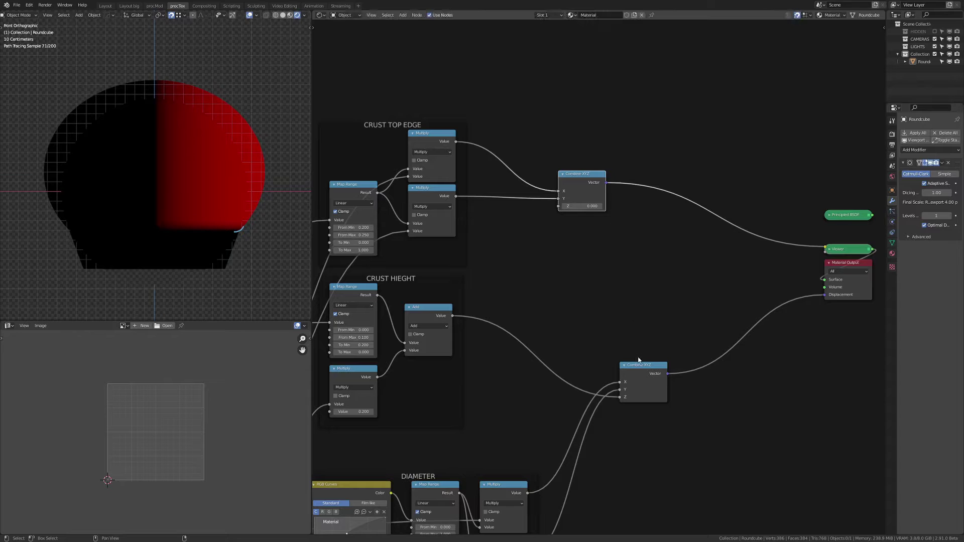
drag(639, 360, 578, 346)
Combine the two Combine XYZ vectors with a new Vector Math Add node and connect its result to the Material Output's Displacement
key(shift+a)
click(633, 246)
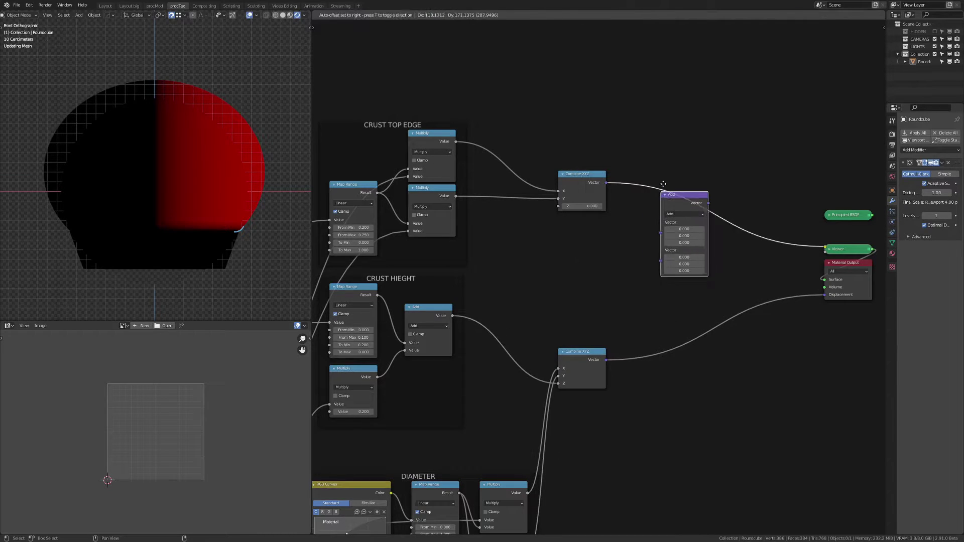
click(676, 164)
drag(607, 360, 712, 269)
drag(823, 248, 825, 295)
Preview the Principled BSDF shading on the displaced mesh and return to the front view
ctrl+shift+click(832, 216)
middle_drag(728, 231, 825, 254)
middle_drag(168, 193, 176, 215)
key(KP_1)
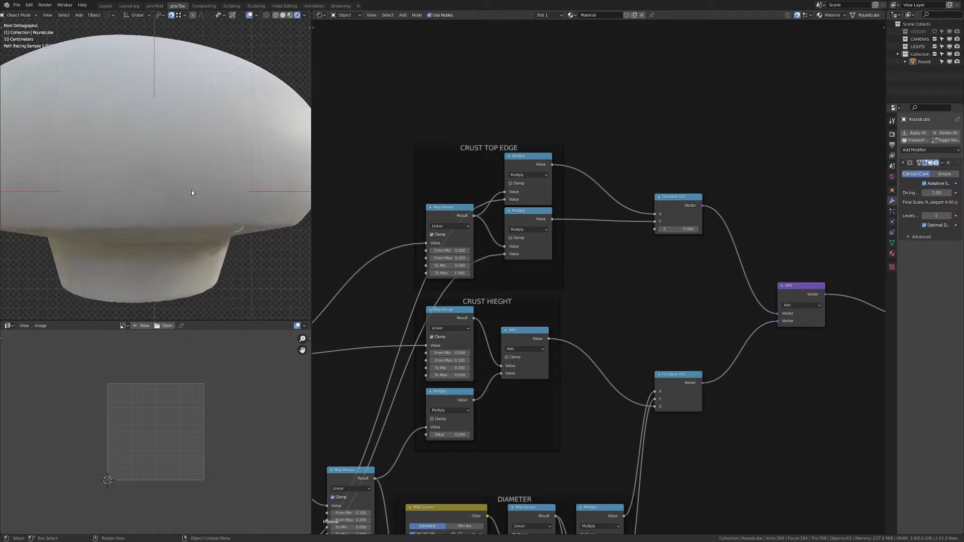
Set the CRUST TOP EDGE Map Range's To Max first to -1, and refine it to -0.550
scroll(191, 190, down, 2)
middle_drag(579, 193, 631, 267)
scroll(631, 267, up, 9)
middle_drag(580, 296, 688, 214)
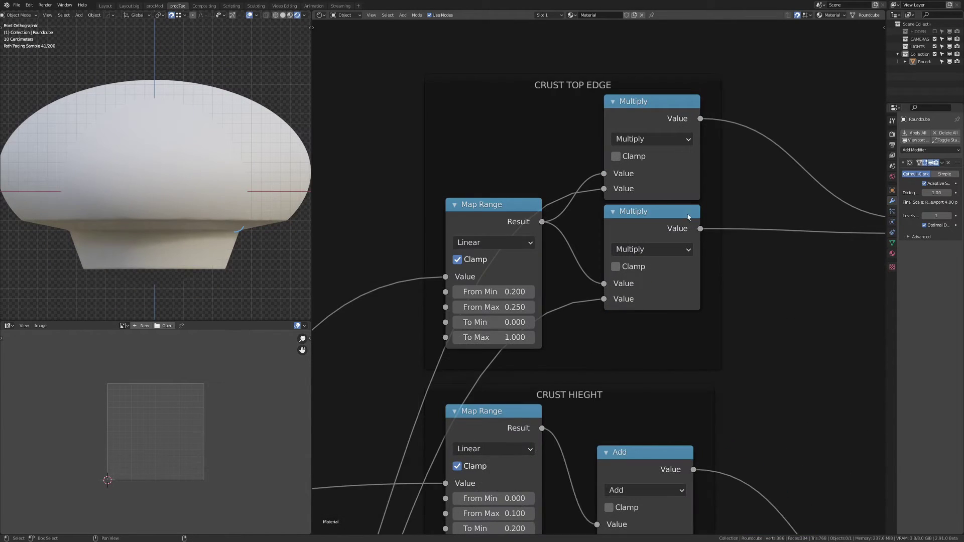
click(482, 337)
text(-1)
key(Return)
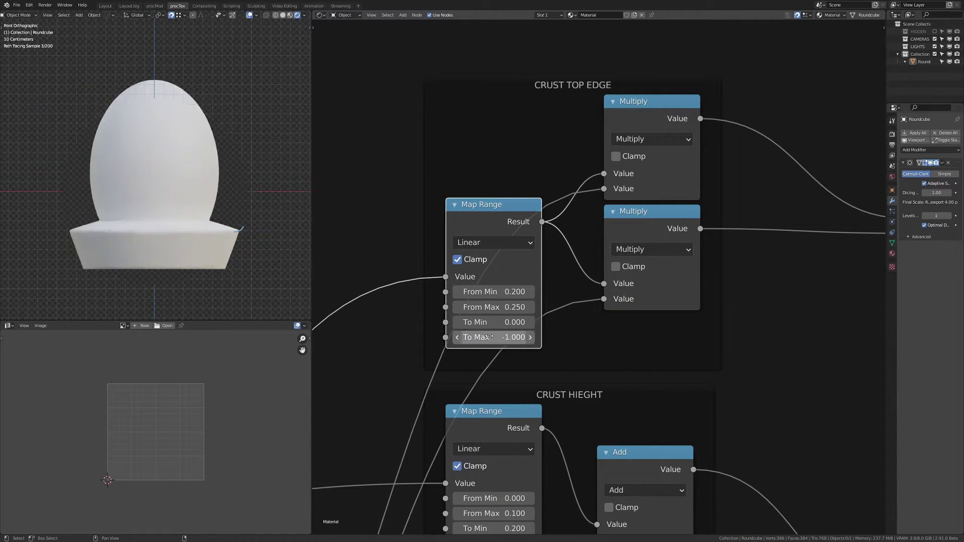
shift+drag(483, 338, 504, 338)
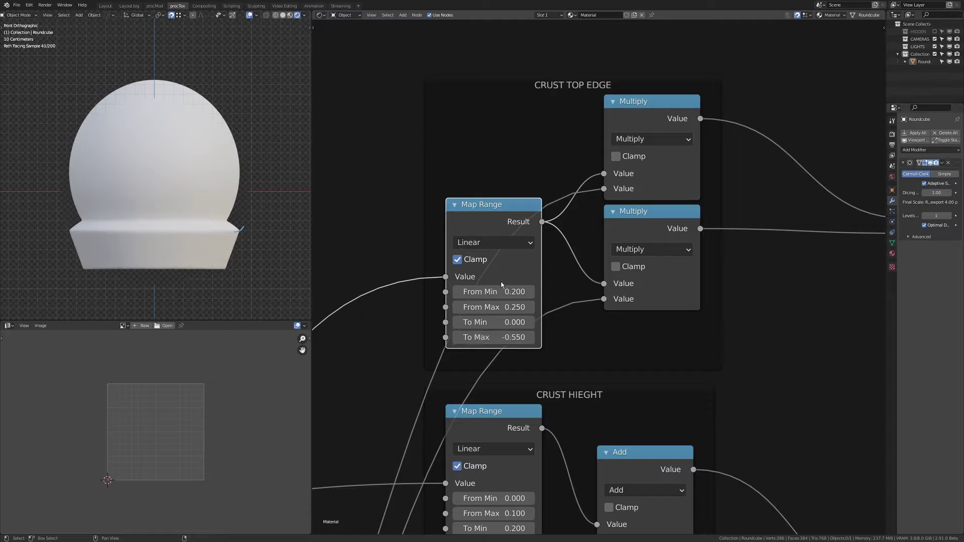
Add a Math node to the CRUST TOP EDGE frame and place it beneath the two Multiply nodes, moving those up
middle_drag(568, 290, 433, 271)
scroll(522, 275, down, 3)
middle_drag(542, 265, 484, 284)
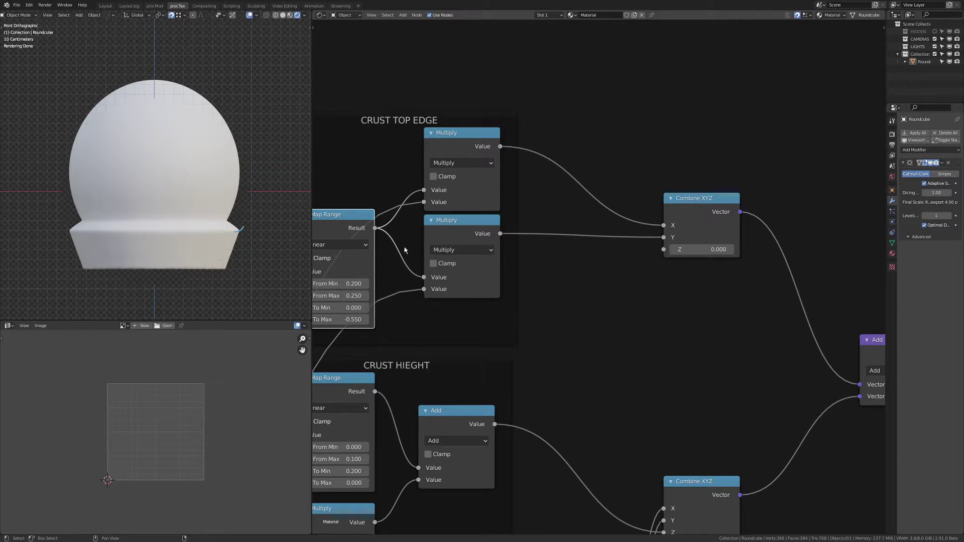
middle_drag(405, 250, 497, 236)
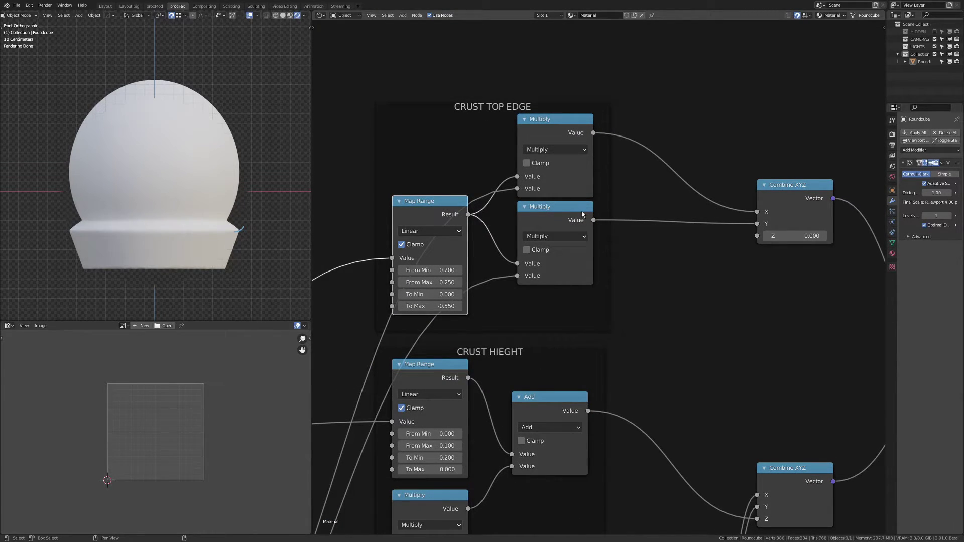
scroll(628, 213, down, 4)
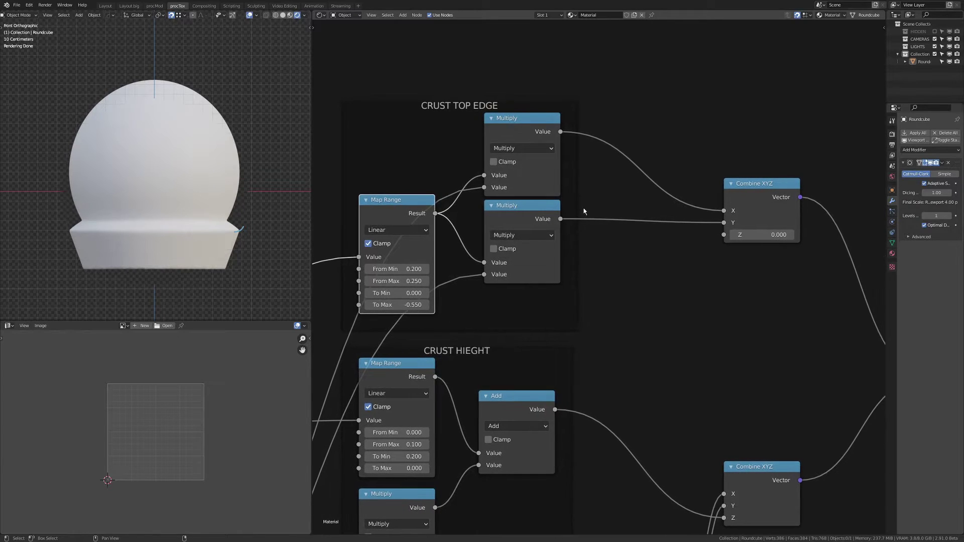
key(shift+a)
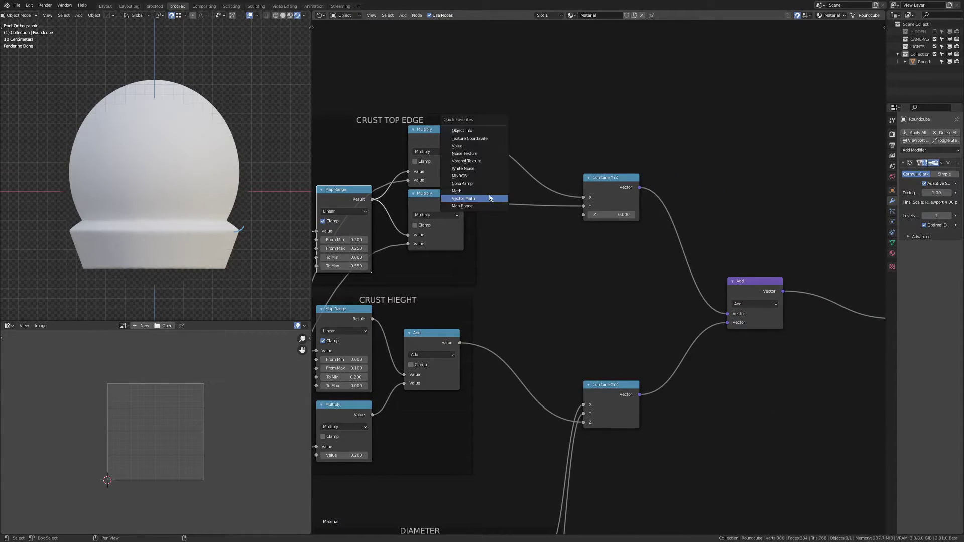
click(489, 197)
click(491, 222)
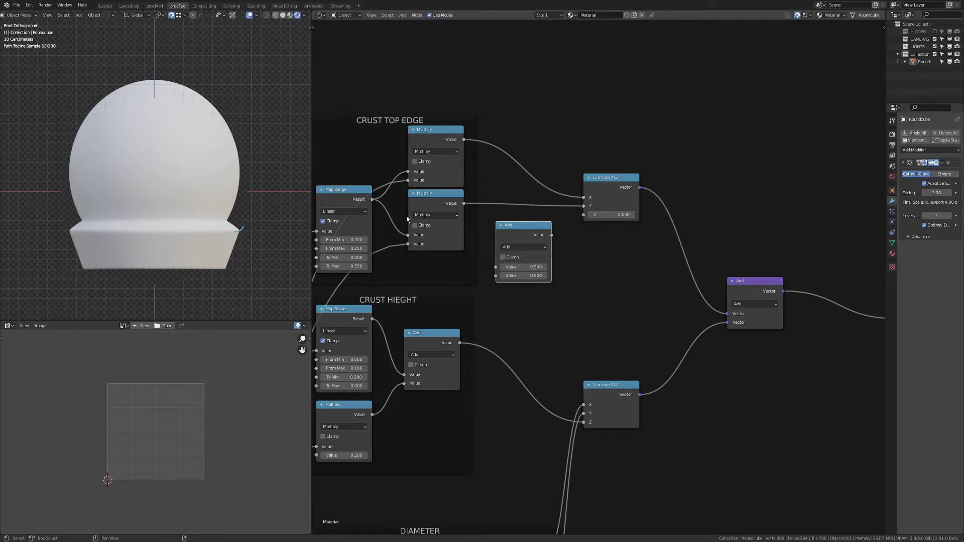
middle_drag(539, 229, 601, 288)
drag(602, 287, 449, 169)
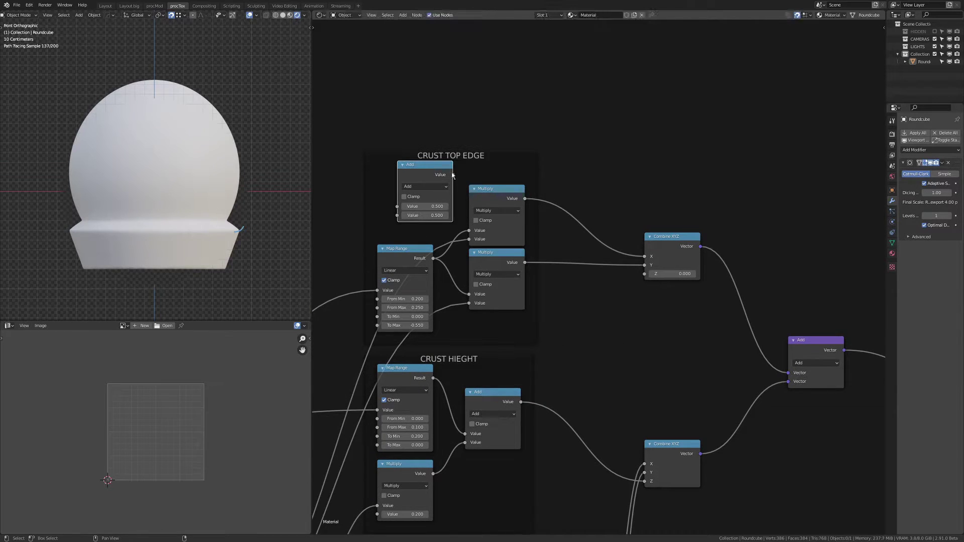
drag(516, 114, 543, 331)
key(g)
click(556, 204)
click(429, 166)
drag(429, 165, 514, 214)
Feed the CRUST TOP EDGE Map Range into the new Math node, set it to Multiply, and connect it to Combine XYZ's Z
drag(433, 258, 485, 246)
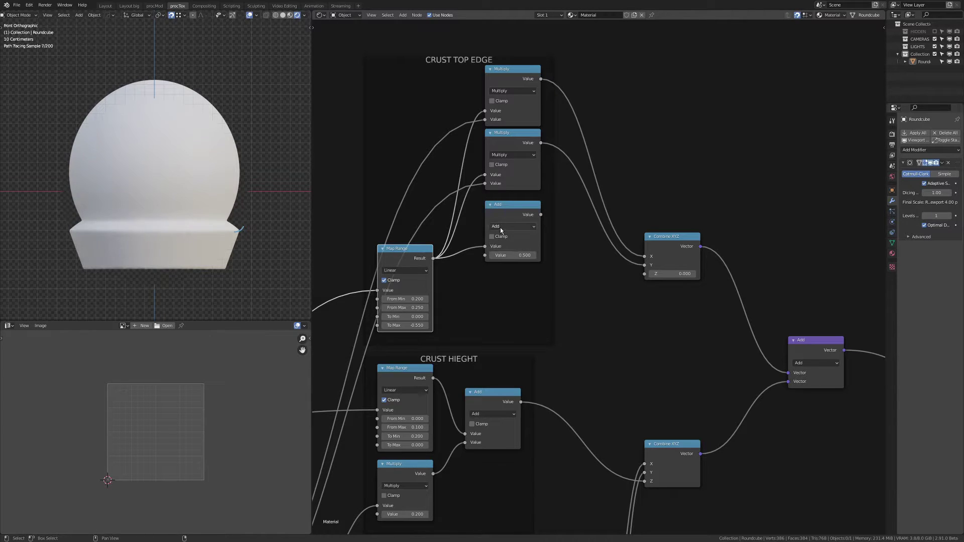
click(499, 227)
click(502, 247)
drag(541, 215, 643, 274)
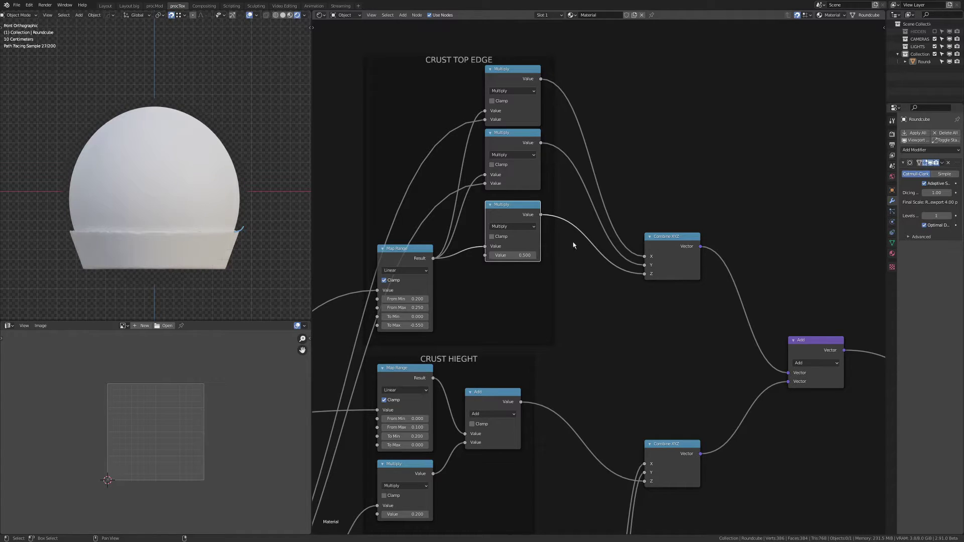
Change the CRUST TOP EDGE Map Range's interpolation to Smoother Step
middle_drag(611, 214, 683, 161)
scroll(511, 218, up, 4)
middle_drag(408, 189, 440, 198)
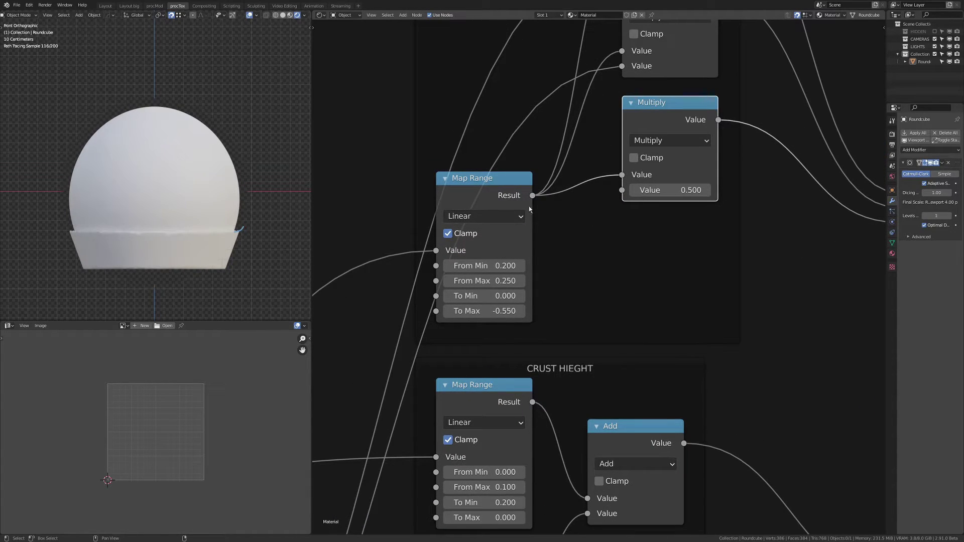
click(501, 217)
click(482, 275)
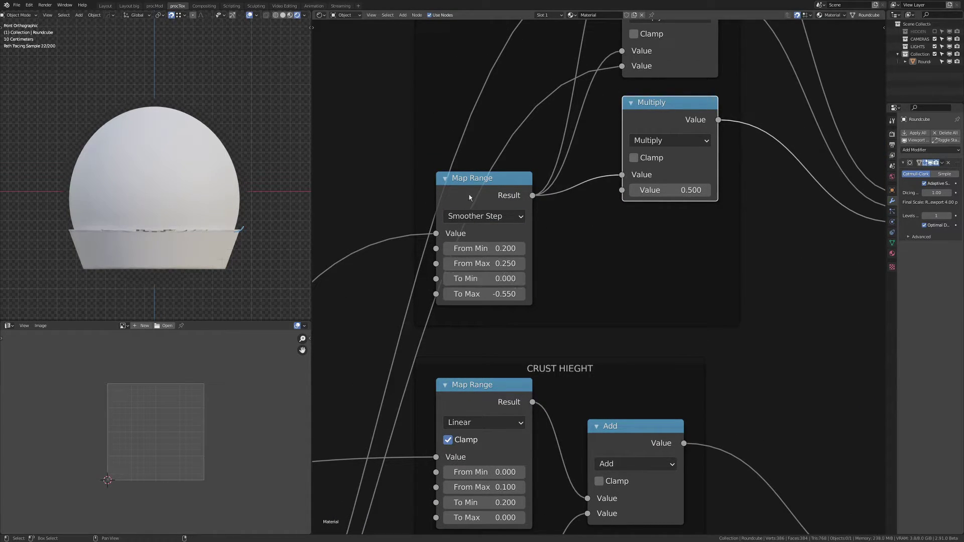
Set the second value of the lowest CRUST TOP EDGE Multiply node to 0.080
middle_drag(470, 198, 387, 288)
click(591, 280)
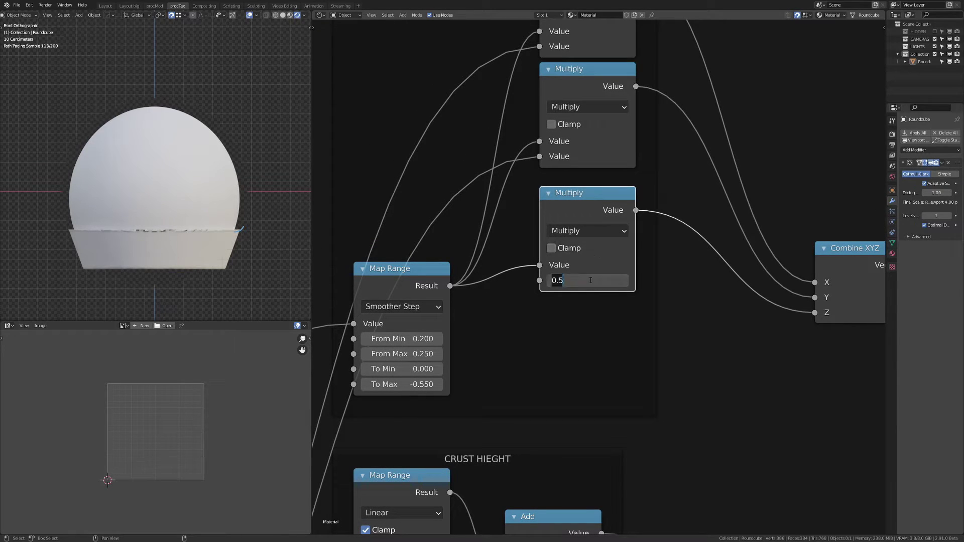
text(0.03)
key(Return)
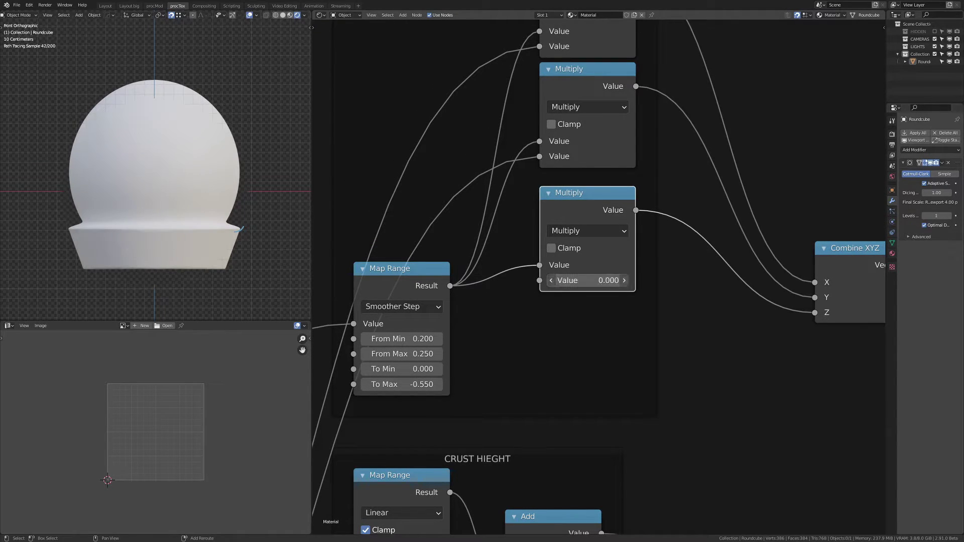
drag(590, 280, 593, 280)
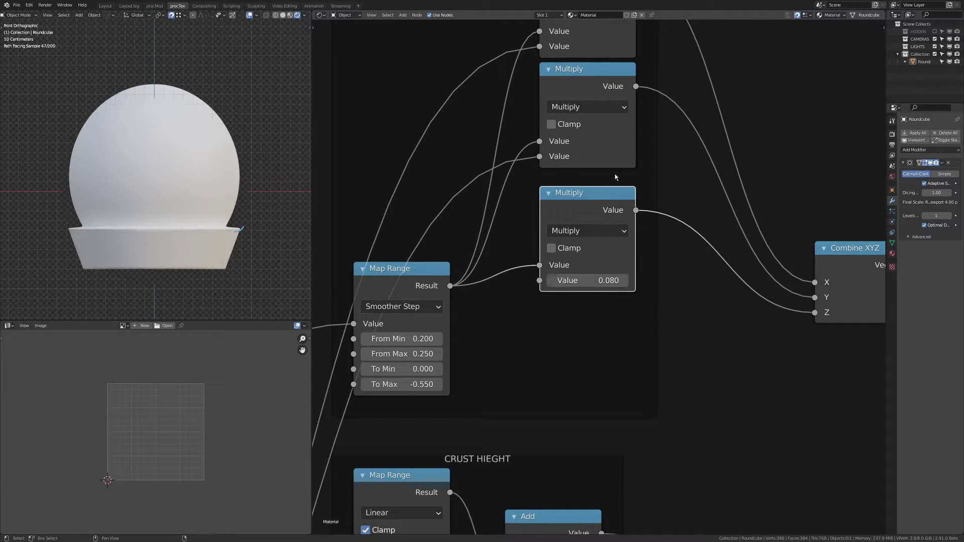
Set the CRUST TOP EDGE Map Range's To Max to -0.350
middle_drag(600, 134, 586, 227)
scroll(573, 280, down, 1)
scroll(573, 280, down, 3)
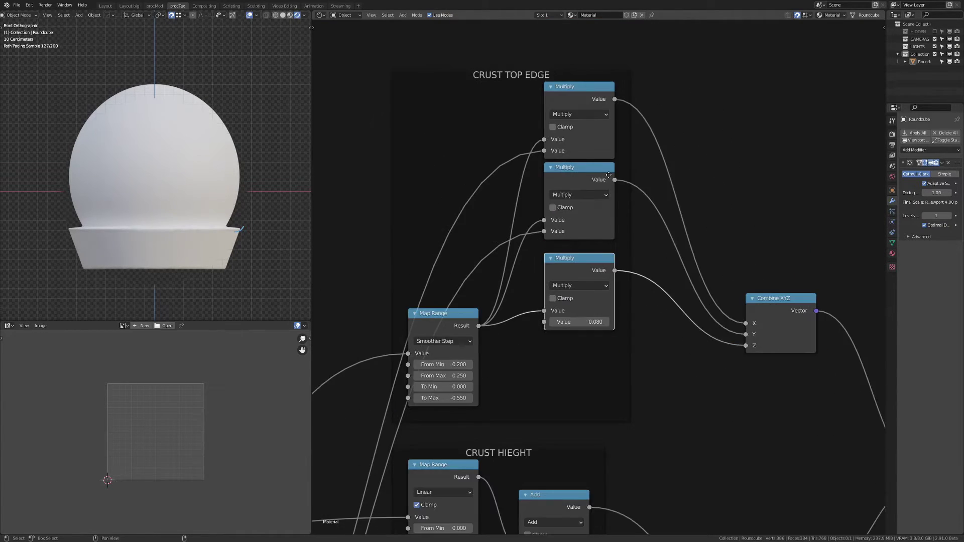
scroll(475, 376, up, 7)
middle_drag(470, 362, 543, 274)
drag(498, 275, 523, 272)
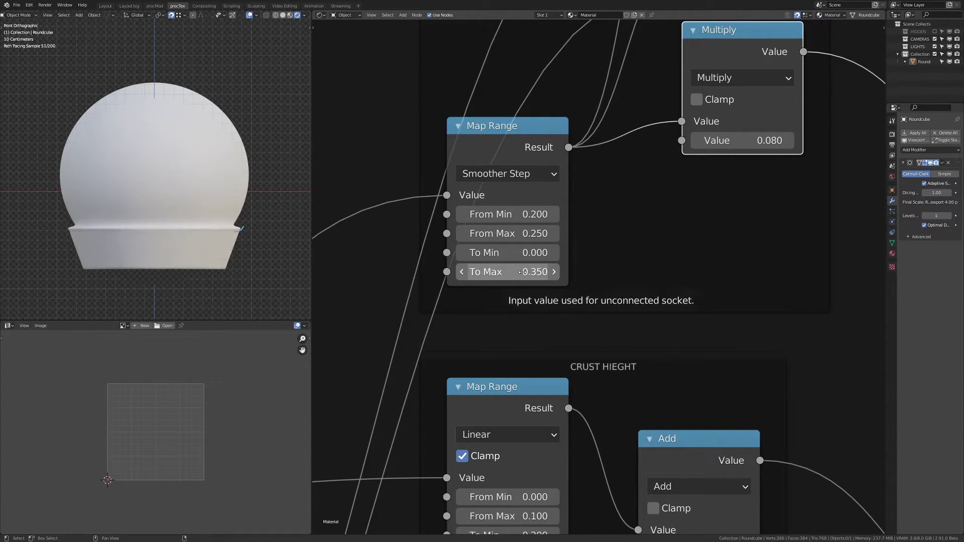
click(523, 271)
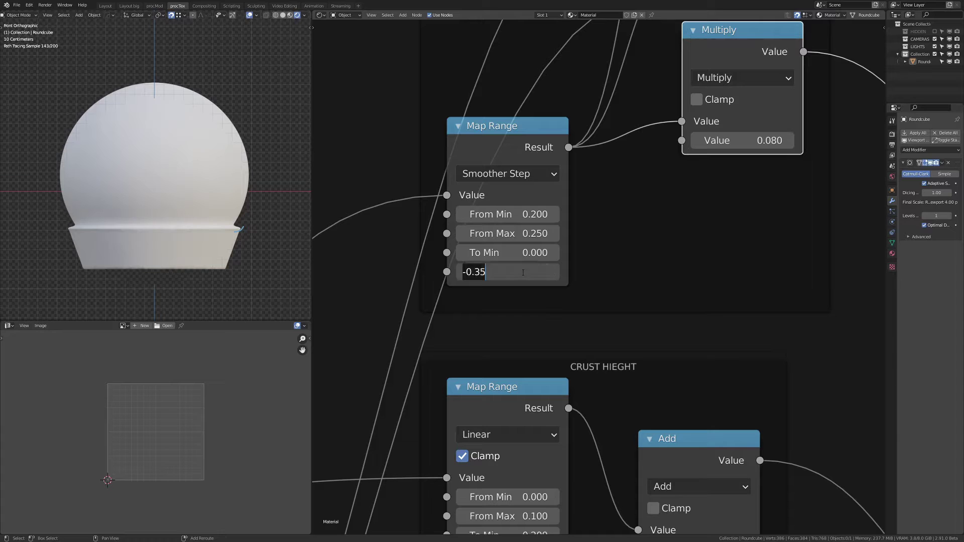
click(604, 323)
click(604, 323)
middle_drag(373, 196, 458, 196)
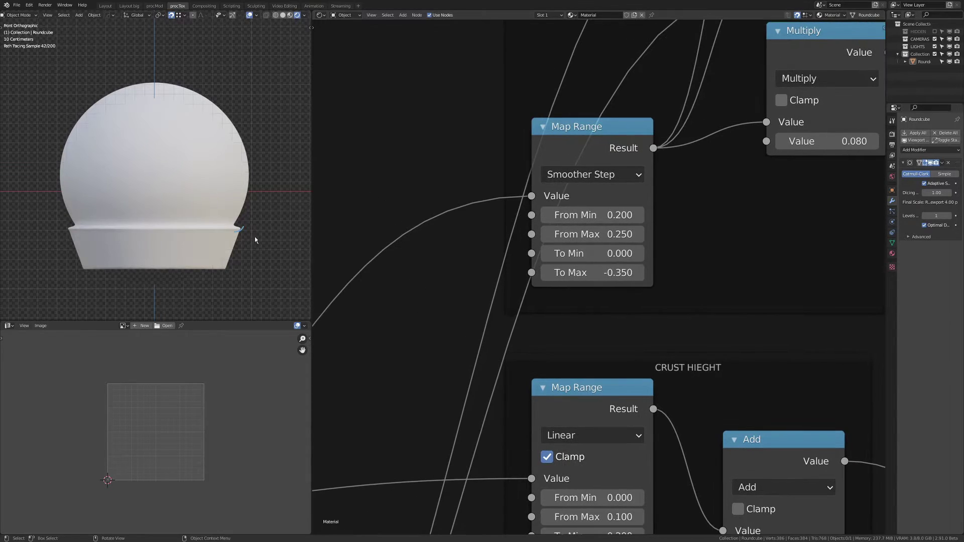
Sketch annotation curves over the crust's rim and sides in the viewport, and erase them
key(d)
right_drag(245, 236, 227, 253)
scroll(475, 207, down, 3)
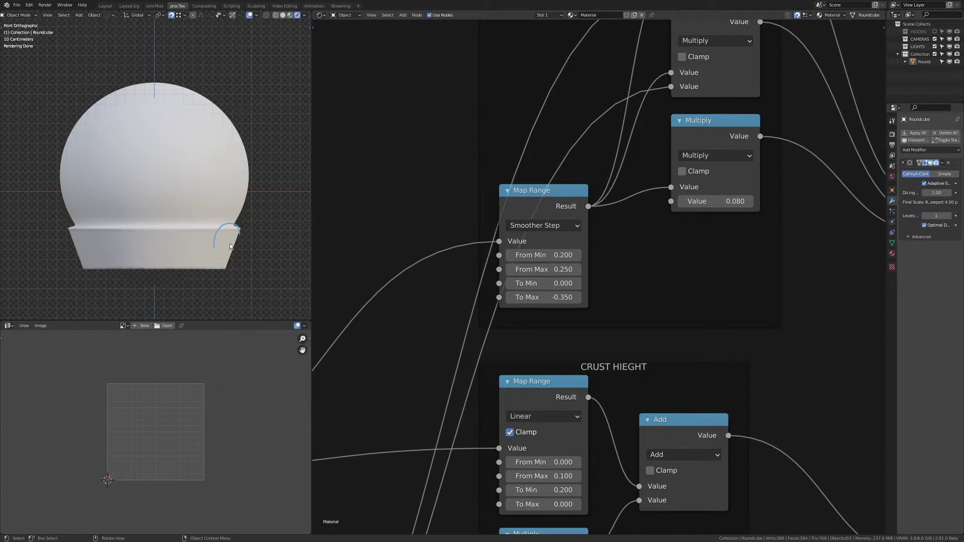
drag(238, 225, 239, 259)
drag(66, 236, 88, 273)
ctrl+drag(254, 277, 59, 251)
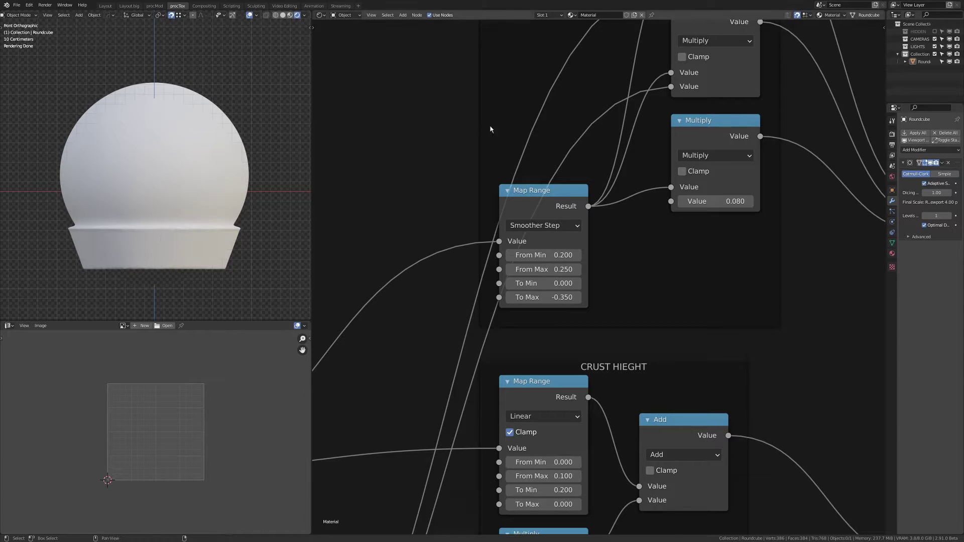
Sketch a circle with a wavy outline as an annotation beside the CRUST TOP EDGE nodes, and erase it
middle_drag(762, 252, 574, 156)
mouse_move(751, 203)
mouse_down()
mouse_move(663, 235)
mouse_move(718, 174)
mouse_move(757, 189)
mouse_up()
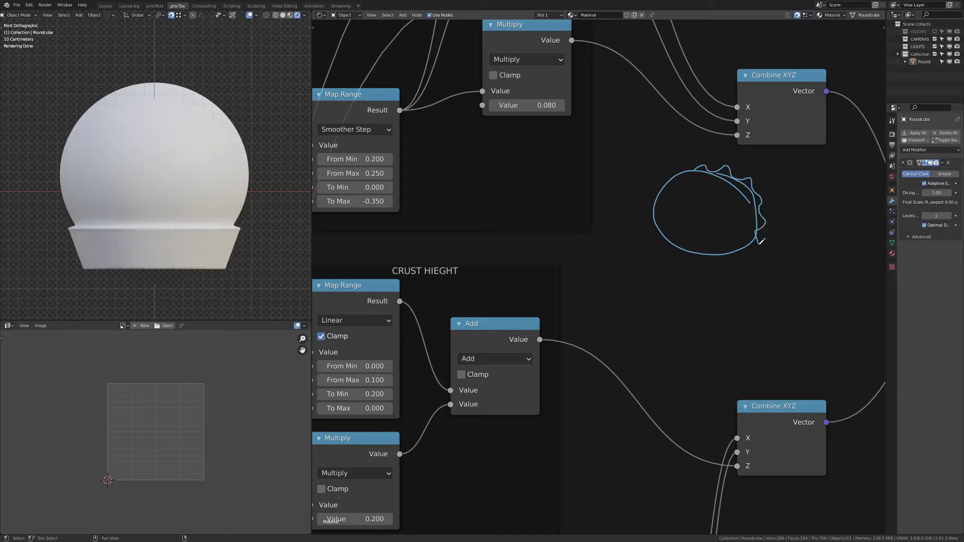
mouse_move(759, 244)
mouse_down()
mouse_move(727, 257)
mouse_move(695, 253)
mouse_up()
right_drag(739, 257, 711, 234)
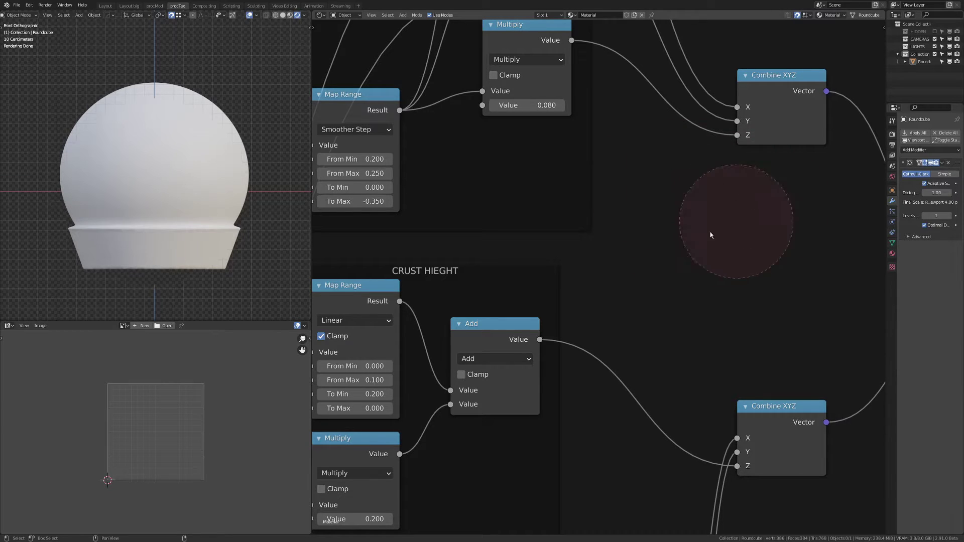
Shift the CRUST HIEGHT and CRUST TOP EDGE frames right so their left edges line up
scroll(699, 201, down, 4)
mouse_move(693, 185)
middle_down()
mouse_move(552, 294)
mouse_move(553, 283)
mouse_move(608, 247)
middle_up()
scroll(553, 282, down, 2)
drag(531, 304, 567, 333)
middle_drag(558, 259, 564, 285)
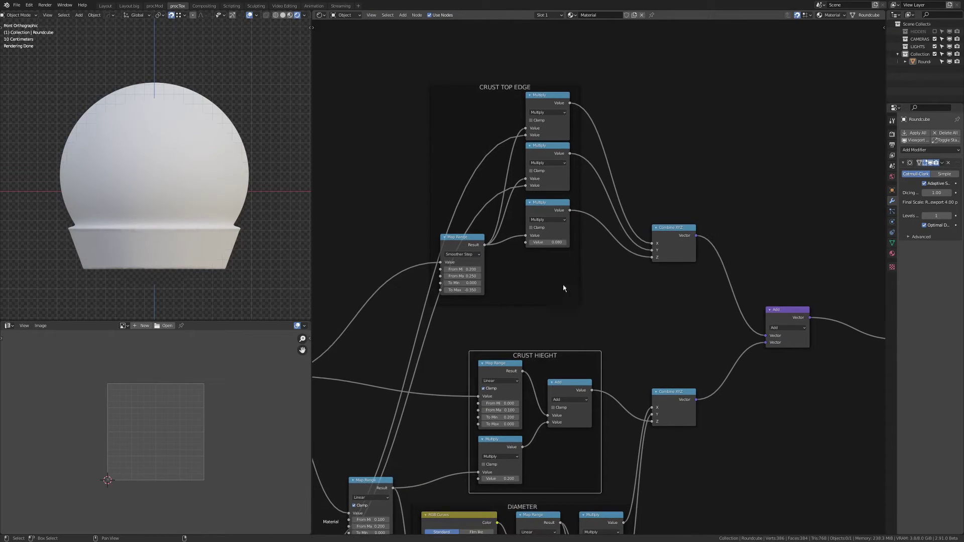
drag(564, 285, 595, 317)
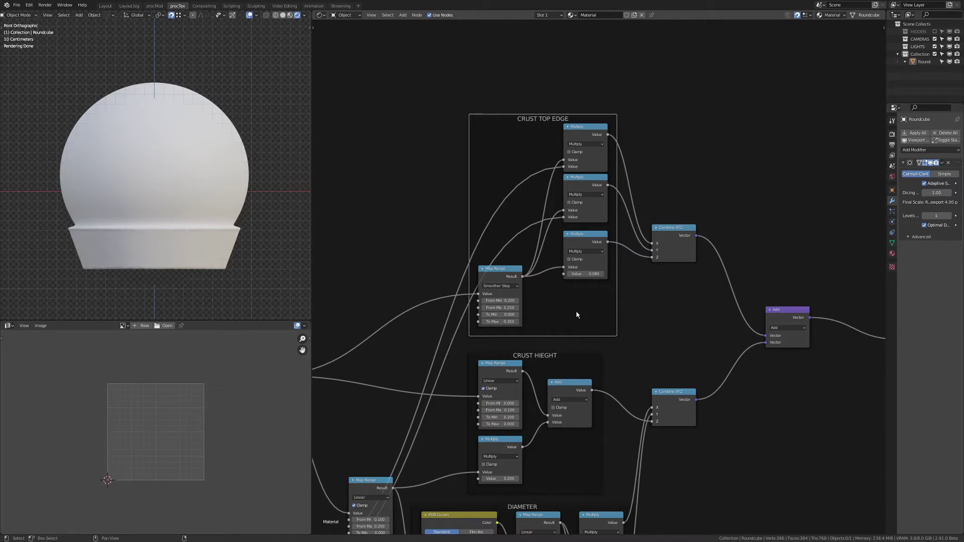
Preview the CENTRED COORDINATES Separate XYZ and Subtract outputs on the mesh, viewing it from several angles
scroll(576, 313, down, 5)
middle_drag(572, 322, 584, 234)
middle_drag(413, 333, 478, 335)
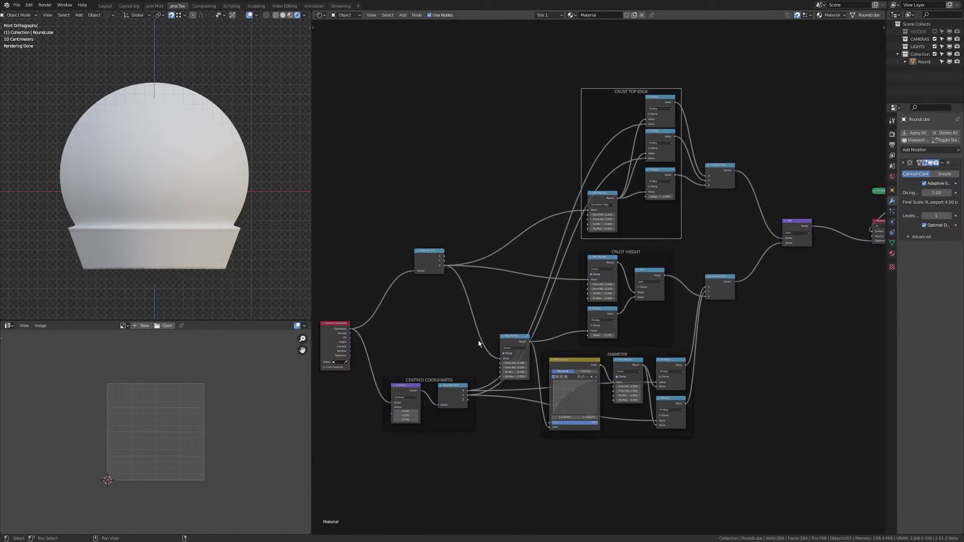
ctrl+shift+click(456, 393)
middle_drag(166, 201, 174, 200)
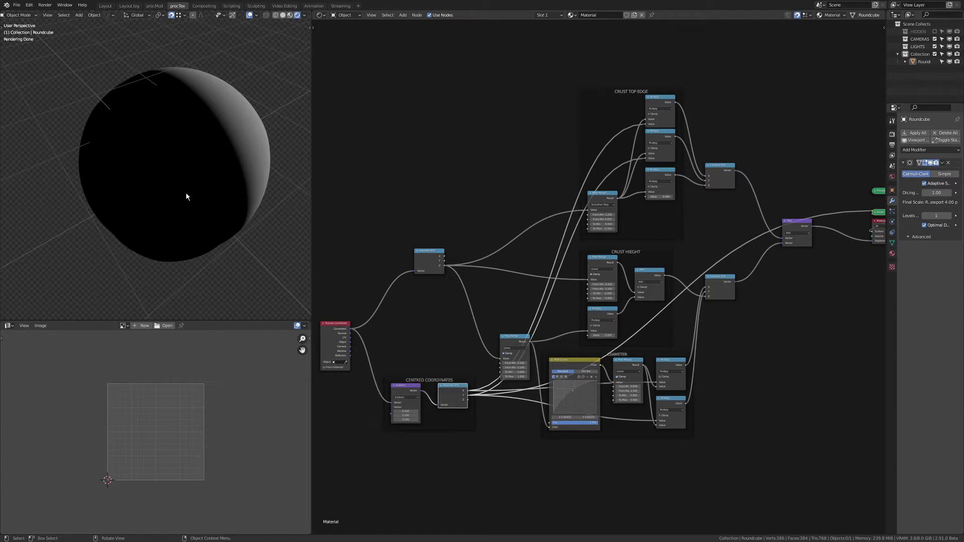
middle_drag(248, 117, 216, 142)
middle_drag(717, 165, 639, 134)
middle_drag(599, 236, 764, 58)
scroll(548, 188, up, 7)
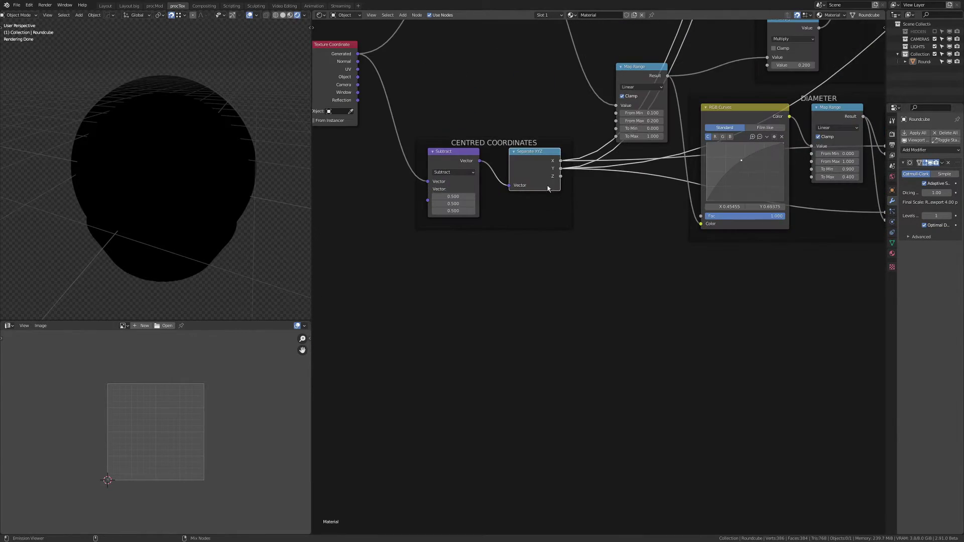
ctrl+shift+click(457, 157)
middle_drag(170, 149, 184, 199)
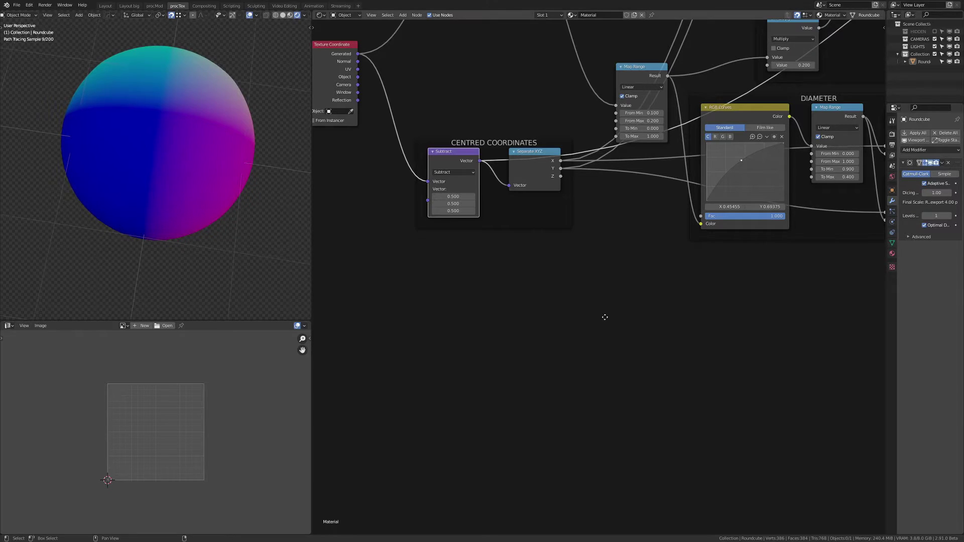
Add a Radial Gradient Texture below the DIAMETER frame, feed it the centred Subtract vector, and preview it on the mesh
middle_drag(606, 318, 581, 303)
key(shift+a)
mouse_move(558, 294)
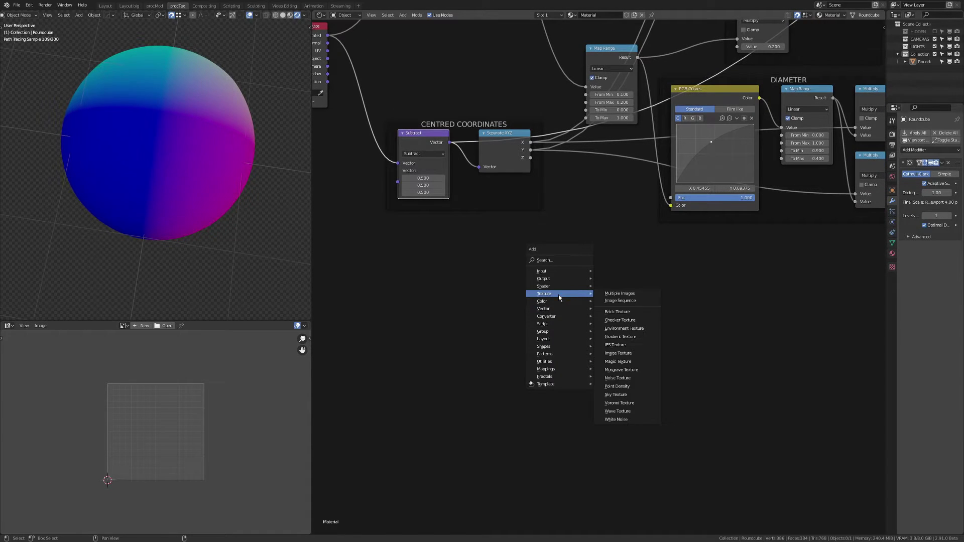
click(645, 337)
click(648, 272)
click(669, 291)
click(666, 347)
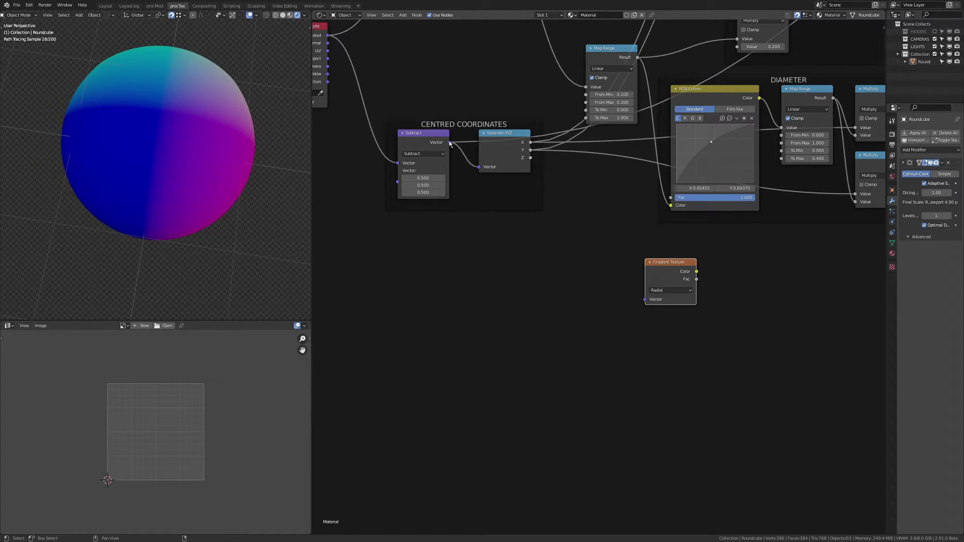
drag(450, 143, 645, 300)
ctrl+shift+click(653, 294)
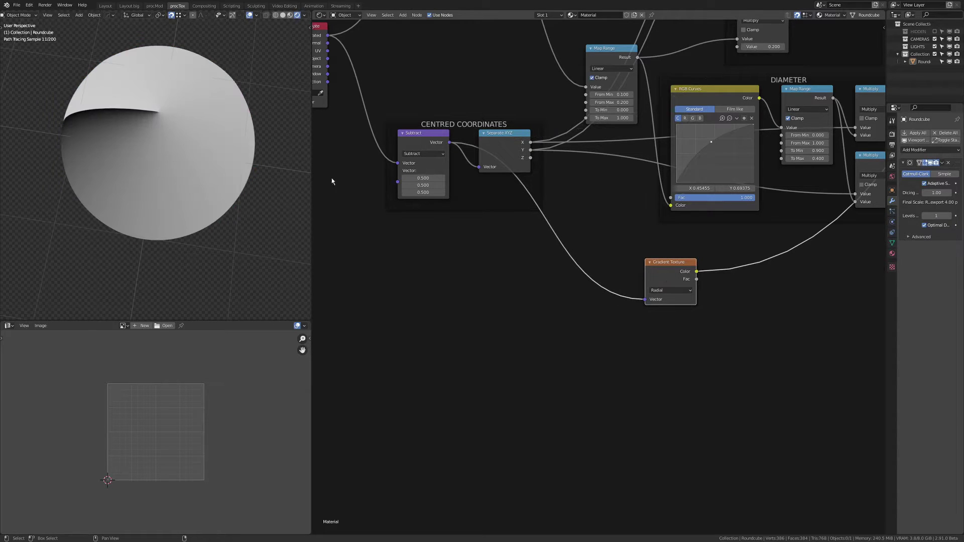
Insert a Math node set to Multiply on the Gradient Texture's Color output link and place it right beside the texture node
middle_drag(211, 136, 191, 124)
middle_drag(555, 318, 367, 303)
key(q)
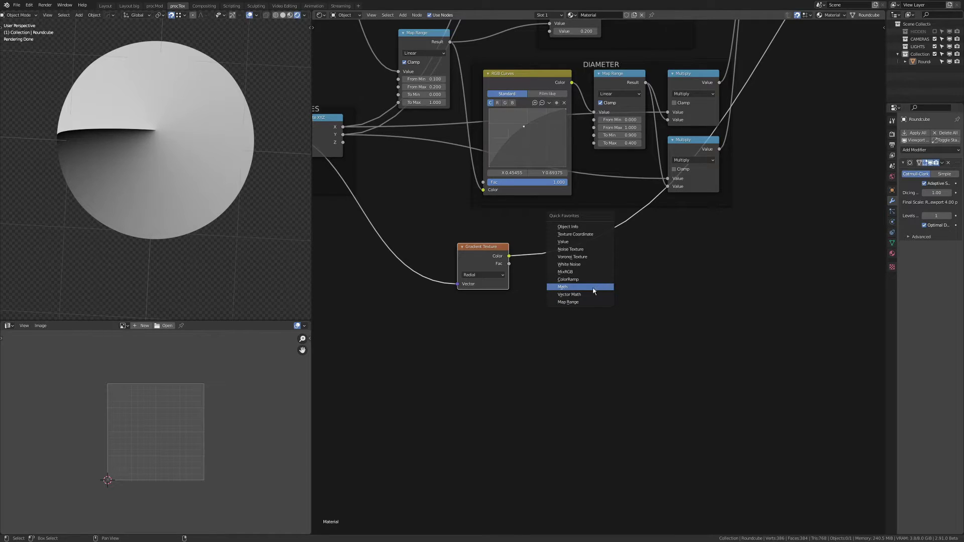
click(593, 289)
click(565, 249)
click(574, 260)
key(m)
drag(575, 239, 569, 251)
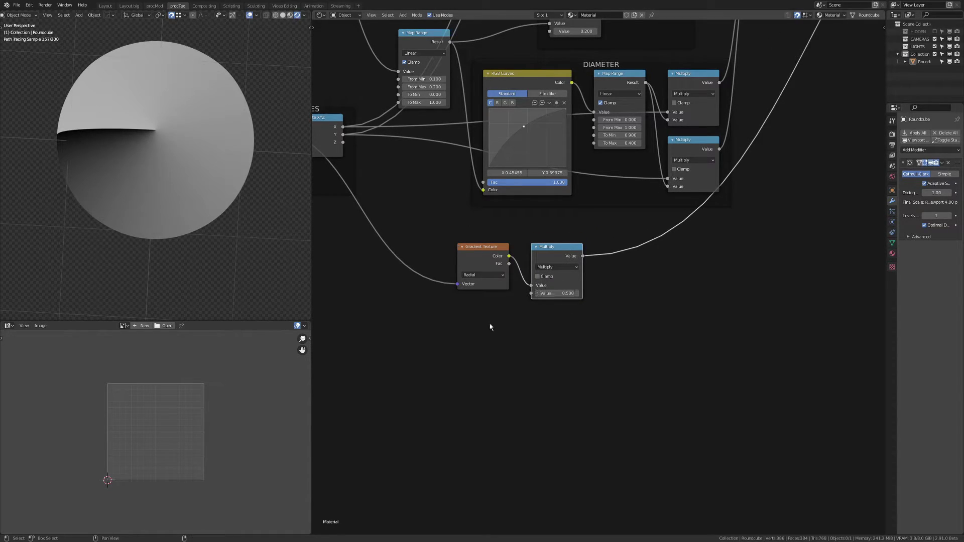
Duplicate the Multiply node into the link after it and change the copy's operation to Sine
key(shift+d)
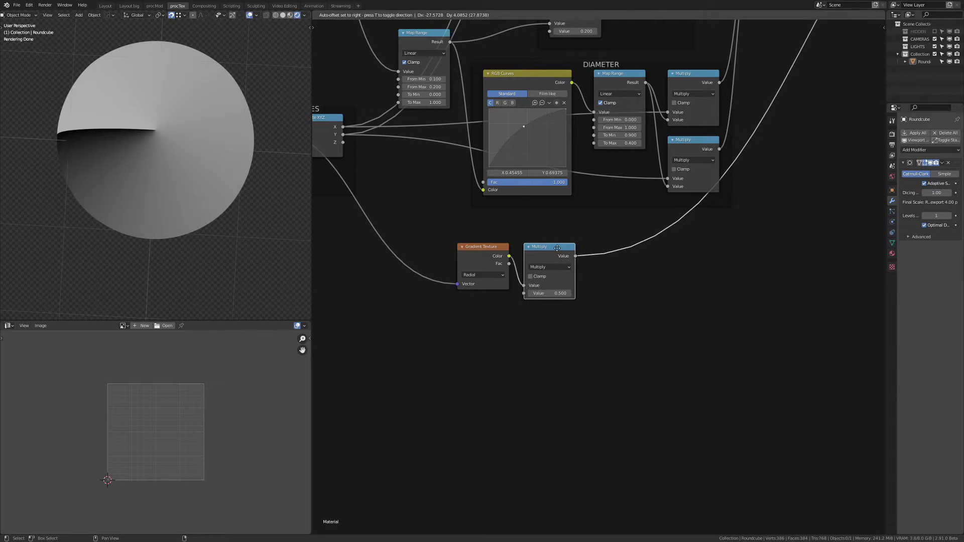
click(641, 265)
click(640, 268)
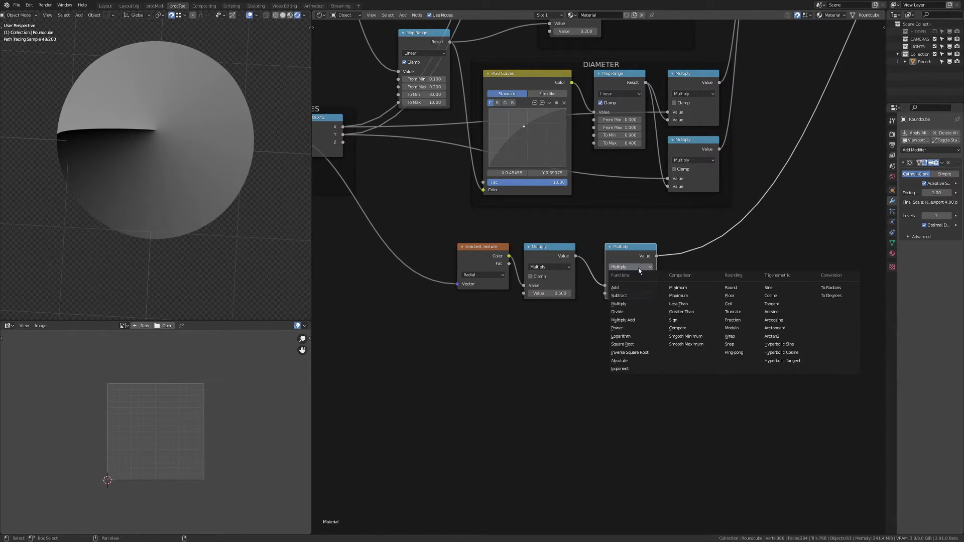
click(753, 284)
drag(631, 252, 623, 252)
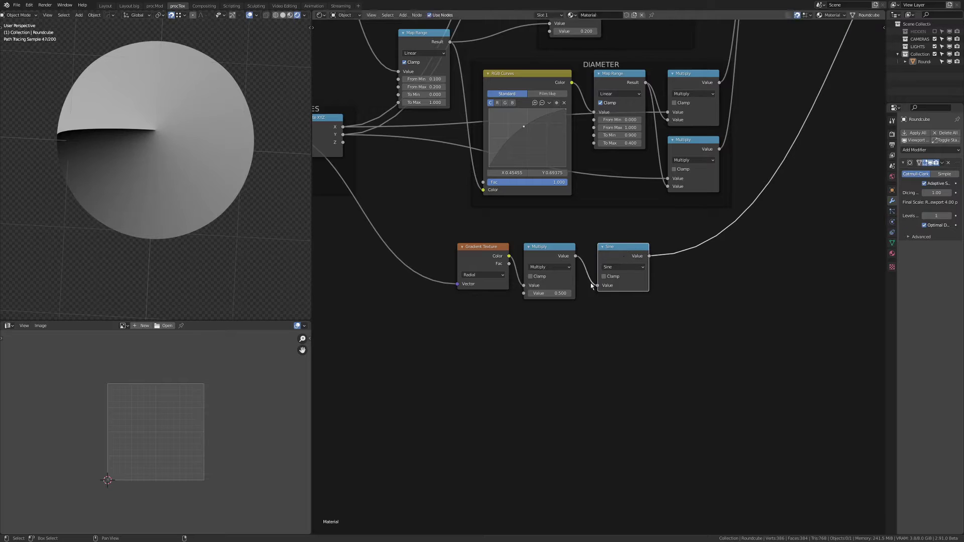
Set the multiplier of the Multiply node between the Gradient Texture and the Sine node to 100
click(546, 293)
text(100)
key(Return)
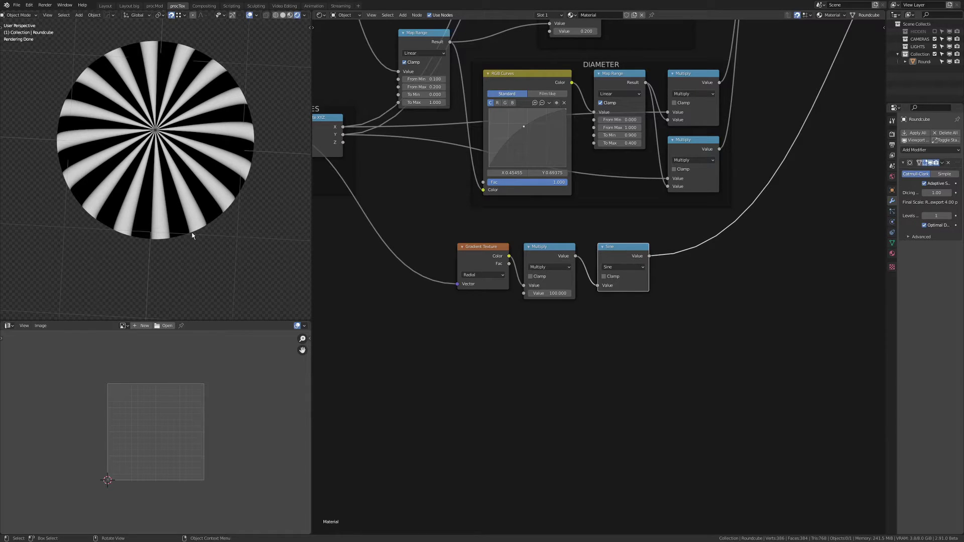
Insert a Math node set to Add after the Sine node and set its value to 1
scroll(442, 282, down, 3)
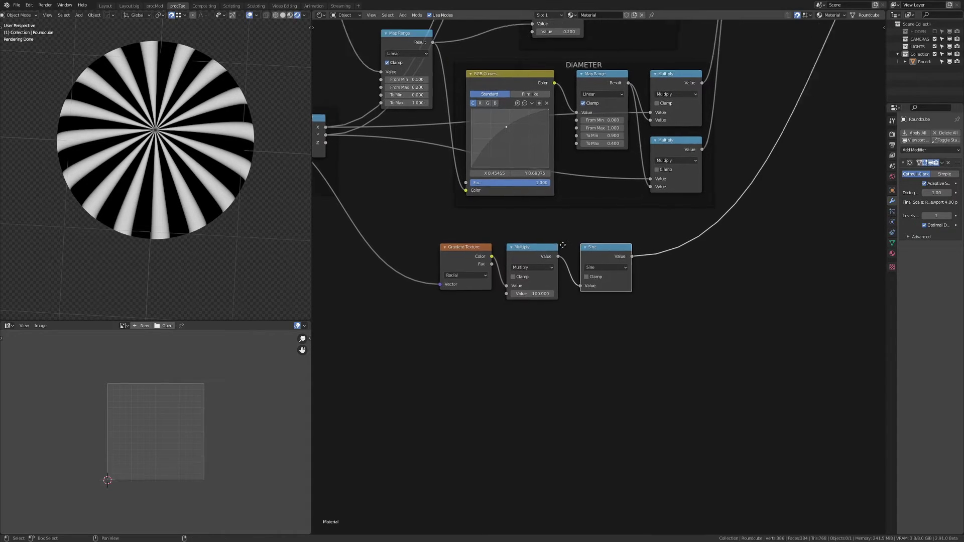
drag(572, 267, 564, 267)
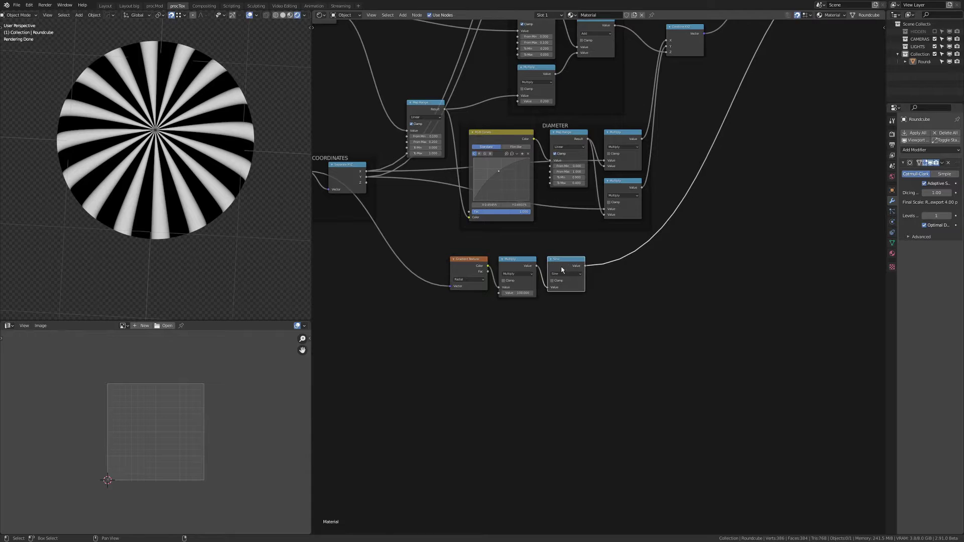
click(510, 268)
key(shift+d)
click(616, 259)
ctrl+scroll(620, 259, up, 2)
drag(620, 252, 610, 260)
click(616, 287)
text(1)
key(Return)
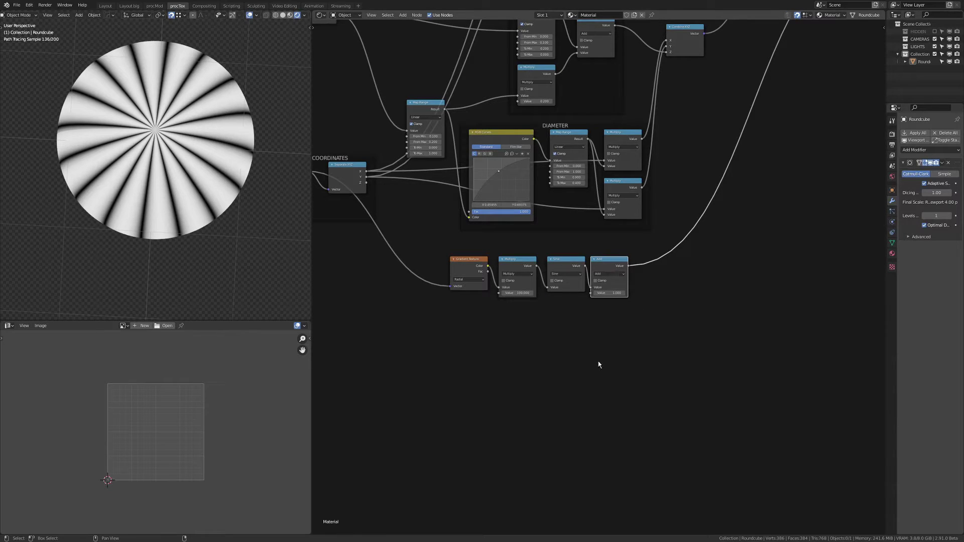
Sketch a small annotated graph with two axes and a curve below the sine node chain, and erase it
drag(510, 365, 666, 352)
drag(532, 308, 533, 394)
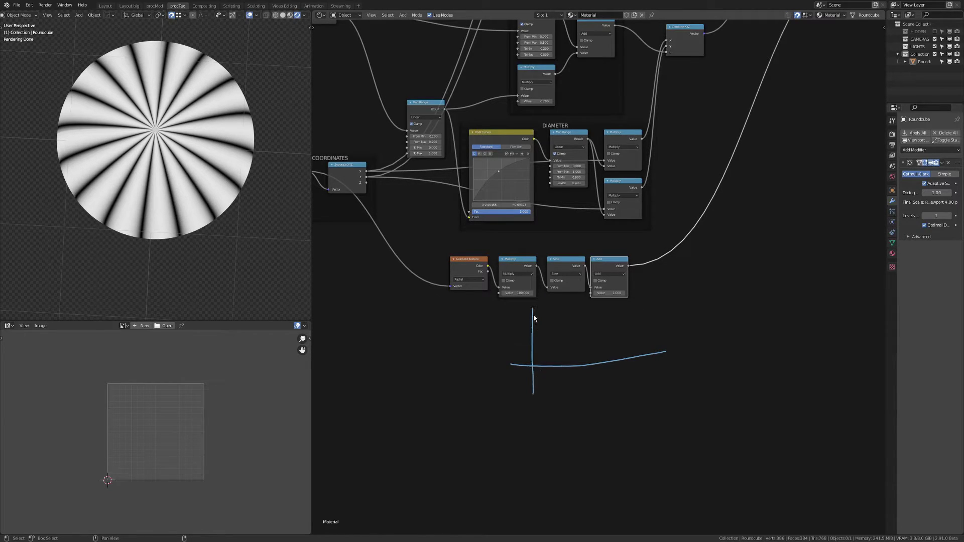
mouse_move(535, 361)
mouse_down()
mouse_move(557, 340)
mouse_move(598, 344)
mouse_move(667, 327)
mouse_move(680, 344)
mouse_up()
right_drag(680, 345, 521, 330)
View the object from the side, annotate the upper and lower edges of its base, and erase the marks
mouse_move(237, 167)
middle_down()
mouse_move(213, 152)
mouse_move(222, 140)
mouse_move(206, 226)
mouse_move(204, 195)
mouse_move(190, 213)
middle_up()
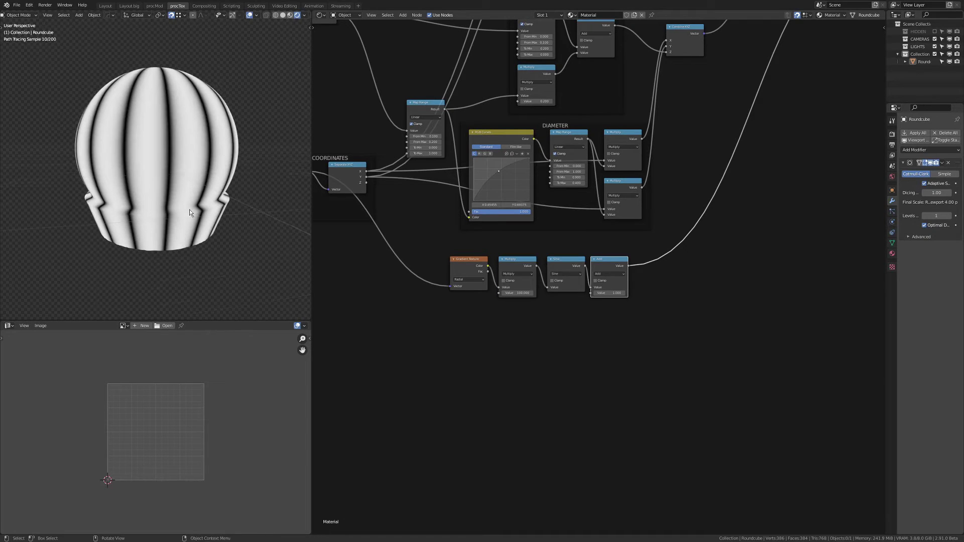
mouse_move(195, 212)
mouse_down()
mouse_move(83, 199)
mouse_move(196, 241)
mouse_move(217, 227)
mouse_up()
scroll(593, 181, down, 4)
middle_drag(593, 181, 554, 193)
scroll(554, 193, up, 3)
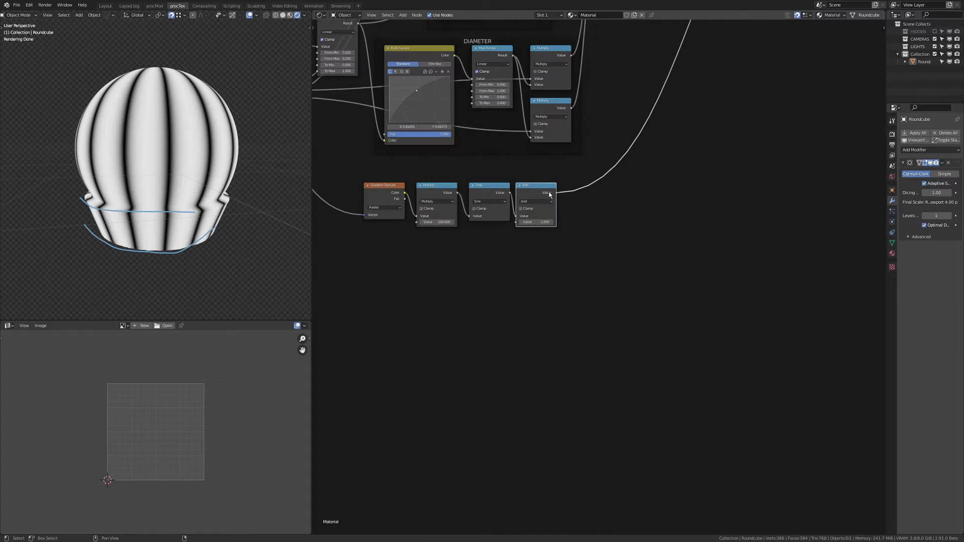
key(shift+a)
mouse_move(499, 273)
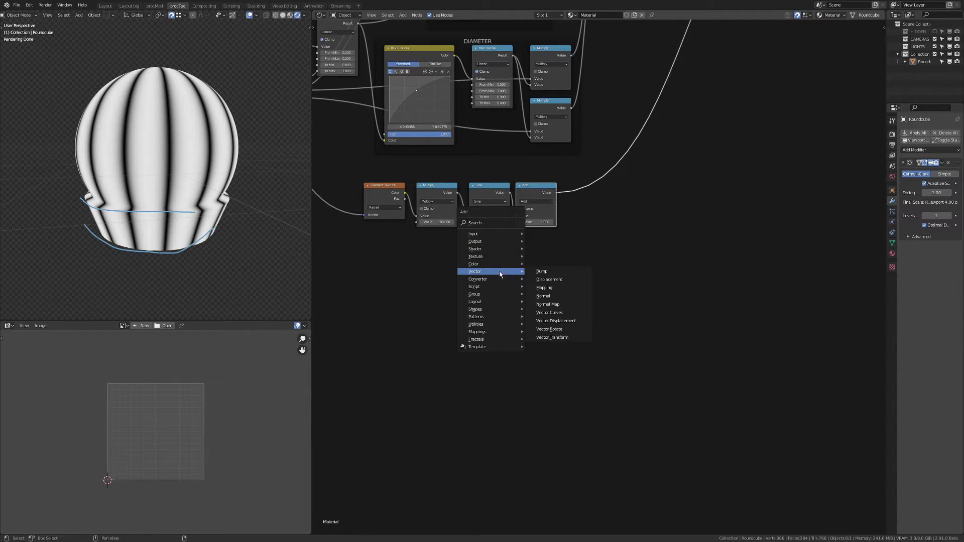
mouse_move(497, 347)
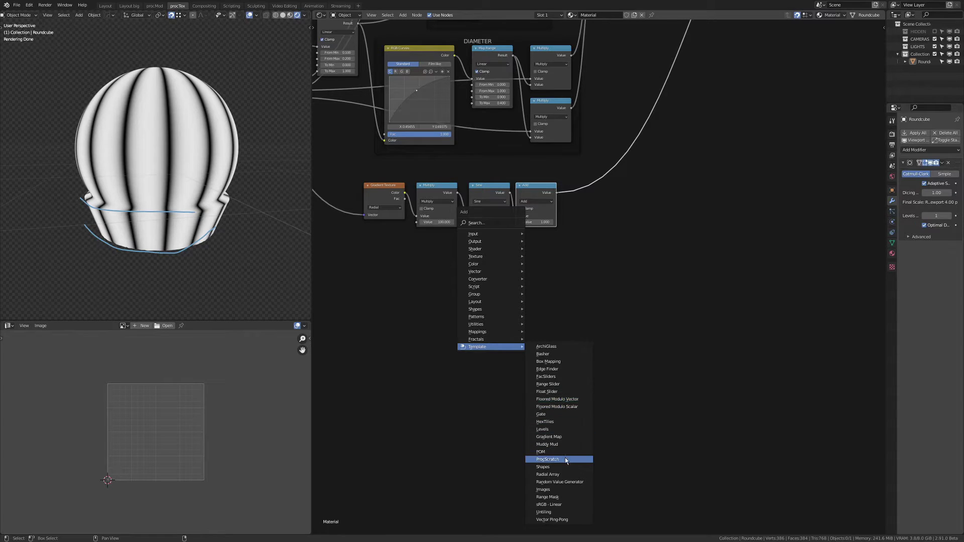
click(659, 253)
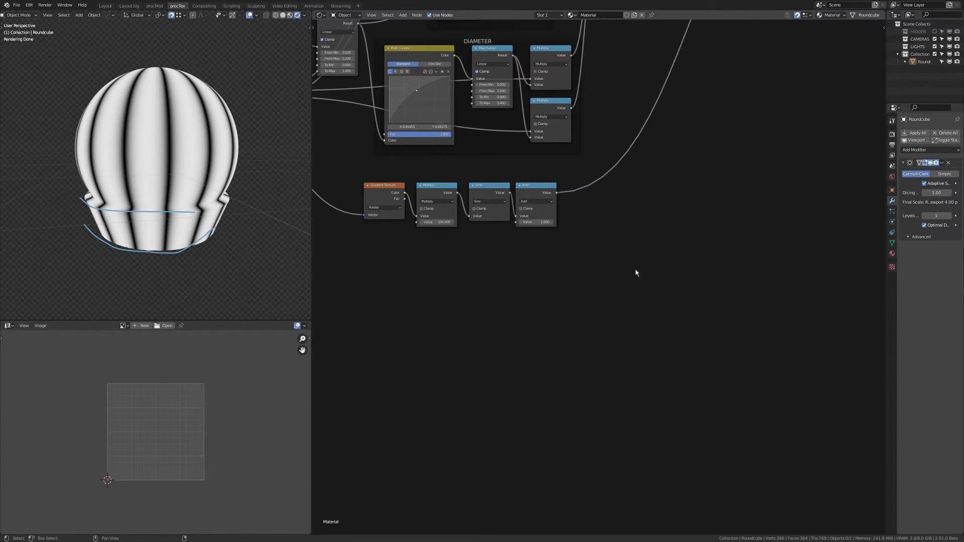
middle_drag(601, 272, 606, 202)
scroll(510, 226, up, 2)
right_drag(194, 210, 65, 226)
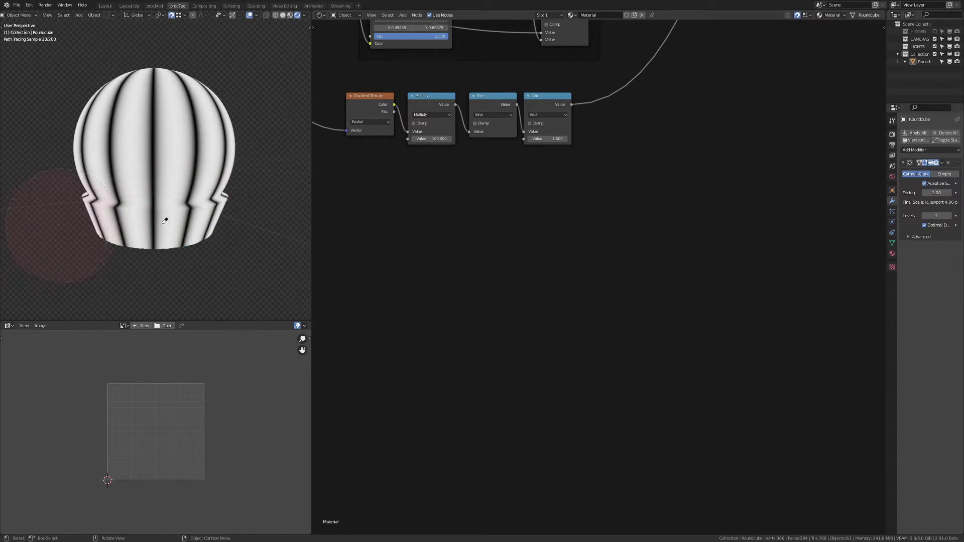
Duplicate the 0.1–0.2 Map Range node with its input link kept, placing the copy below the Gradient Texture chain
middle_drag(96, 236, 104, 198)
middle_drag(617, 195, 596, 226)
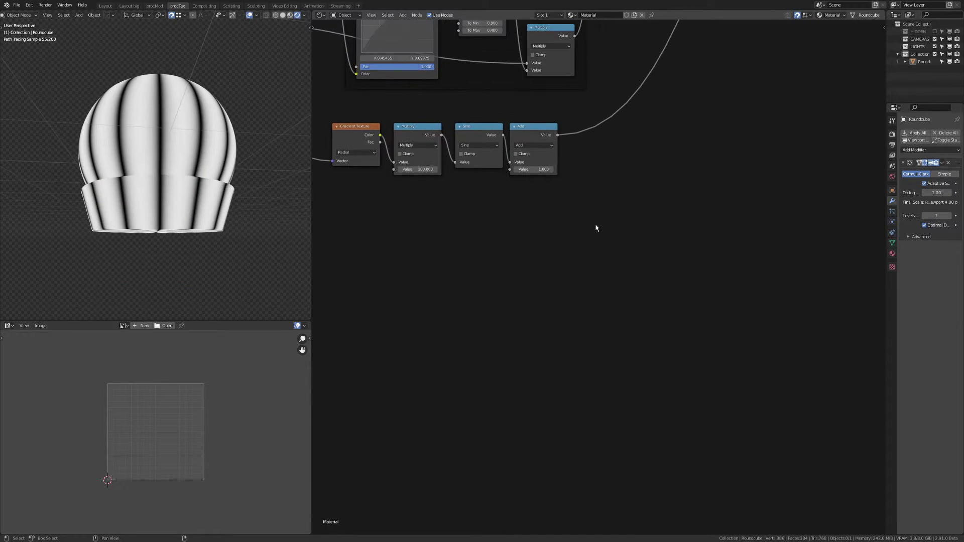
scroll(587, 223, up, 1)
key(shift+a)
scroll(421, 208, down, 2)
middle_drag(422, 206, 677, 225)
scroll(483, 71, down, 1)
middle_drag(483, 71, 540, 336)
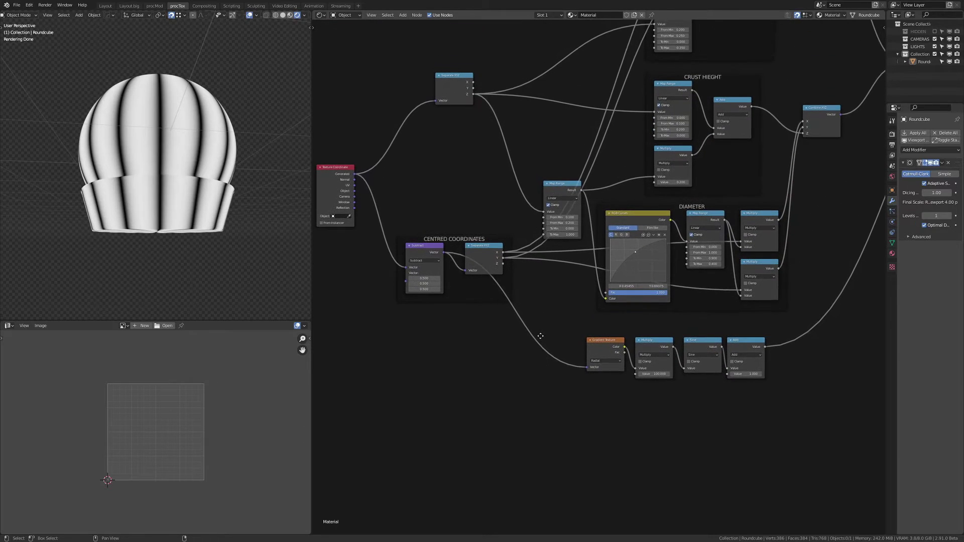
click(559, 189)
middle_drag(571, 237, 528, 75)
key(ctrl+shift+d)
click(603, 368)
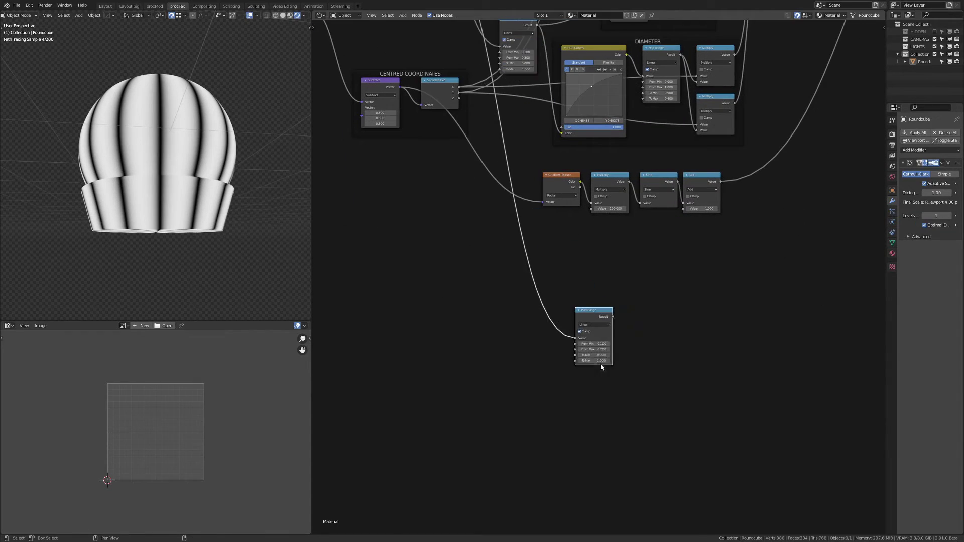
Preview the duplicated Map Range node's output on the object in front view
middle_drag(623, 350, 587, 210)
scroll(607, 251, up, 4)
key(g)
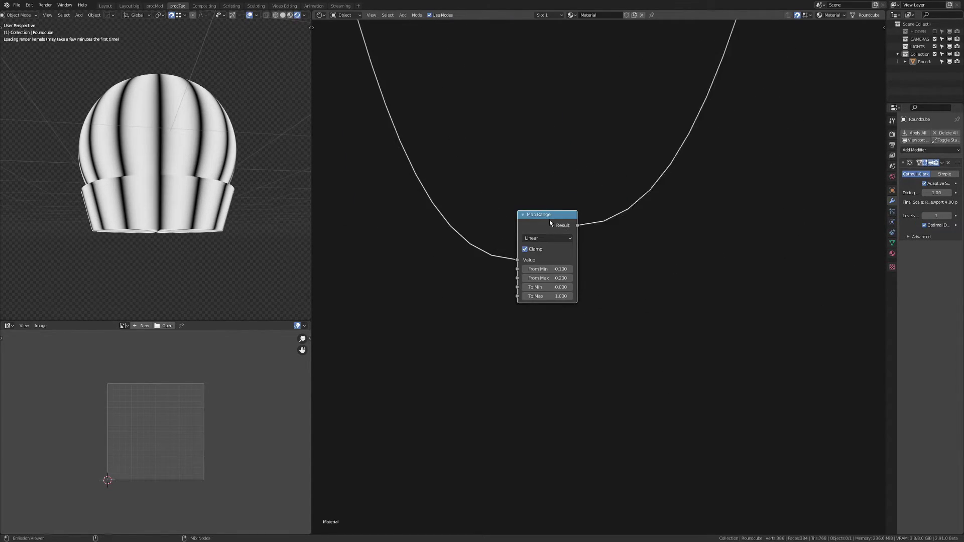
click(548, 221)
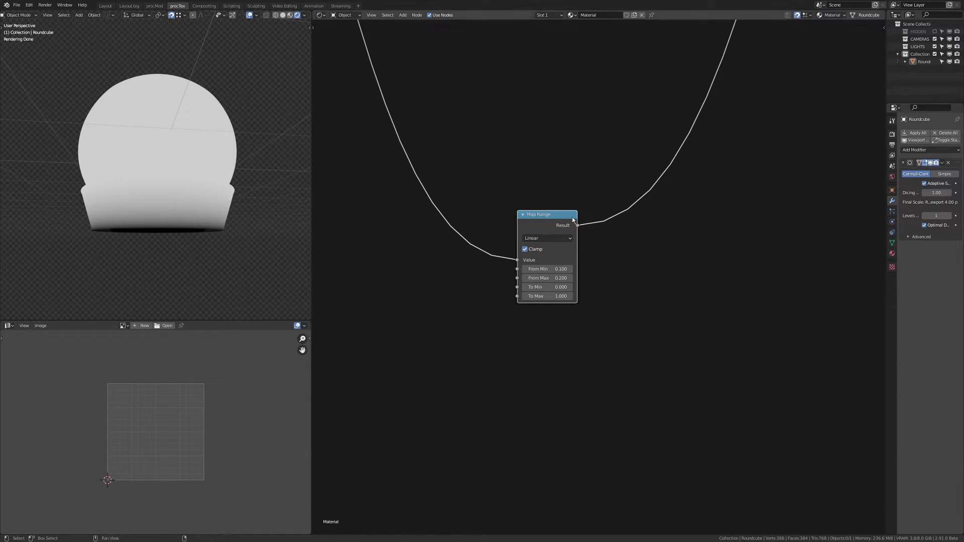
key(KP_1)
Place a second Map Range copy below the first on the same input, with To Min 1 and To Max 0
drag(541, 212, 516, 50)
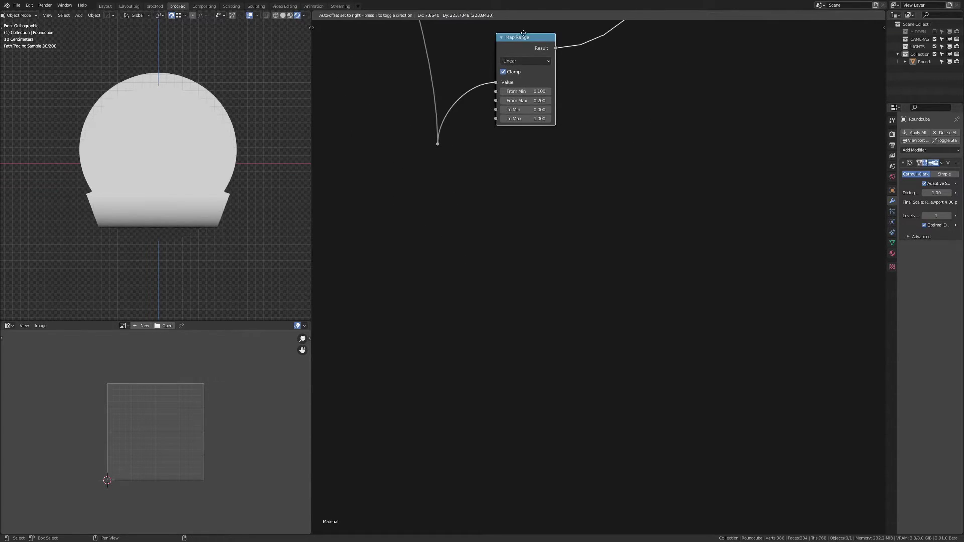
key(shift+d)
click(567, 192)
scroll(526, 249, up, 1)
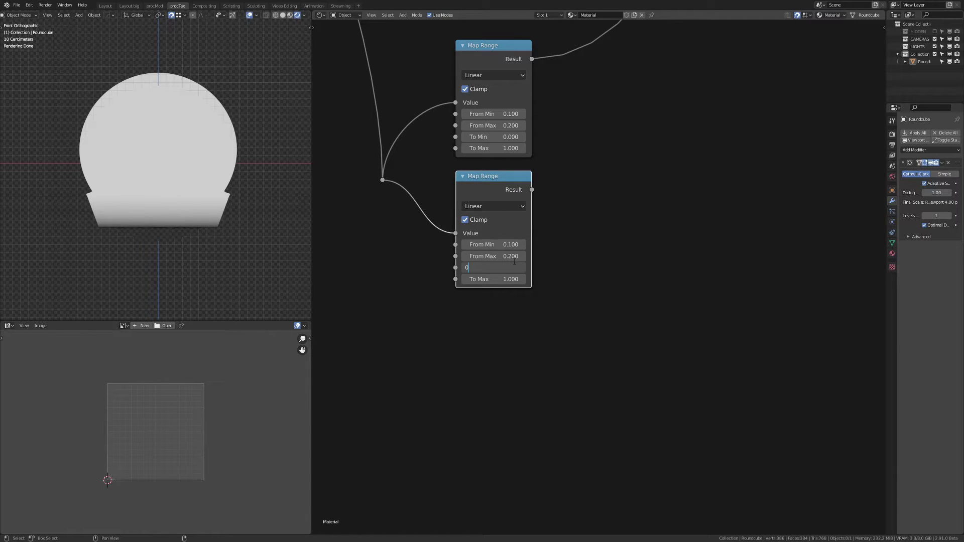
text(0)
key(Return)
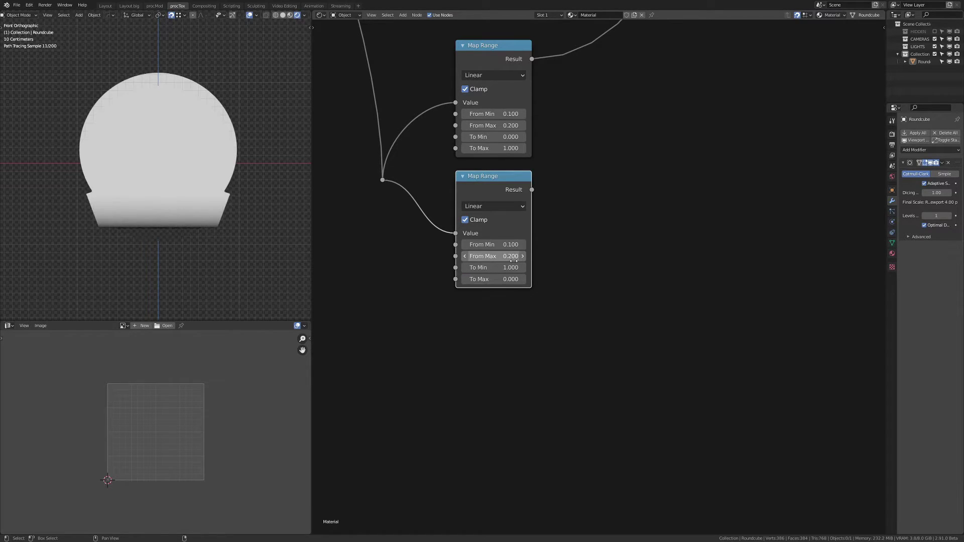
Preview the output of the inverted Map Range node, and of the upper Map Range node
ctrl+shift+click(533, 187)
middle_drag(500, 42, 388, 166)
ctrl+shift+click(427, 147)
Add a Math node set to Minimum that combines the outputs of the two Map Range nodes
key(q)
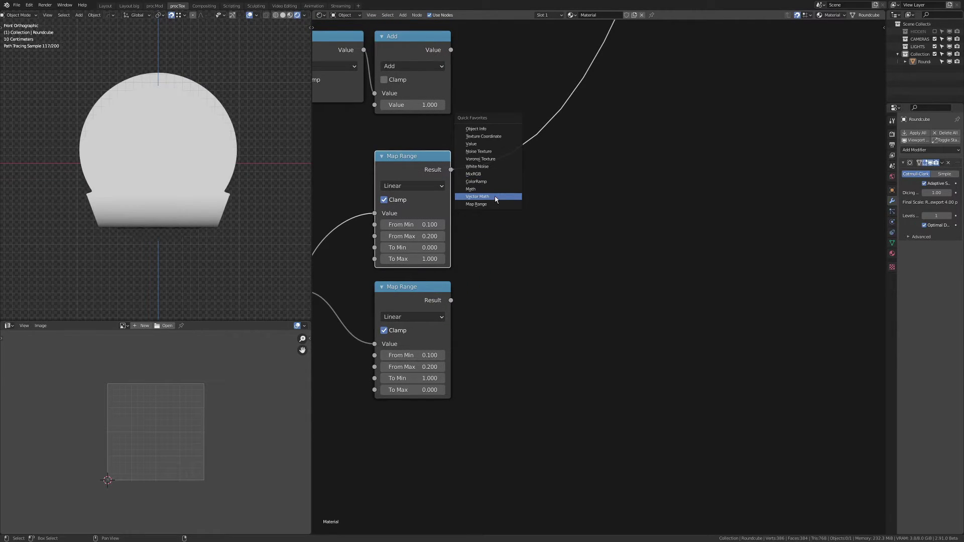
key(Up)
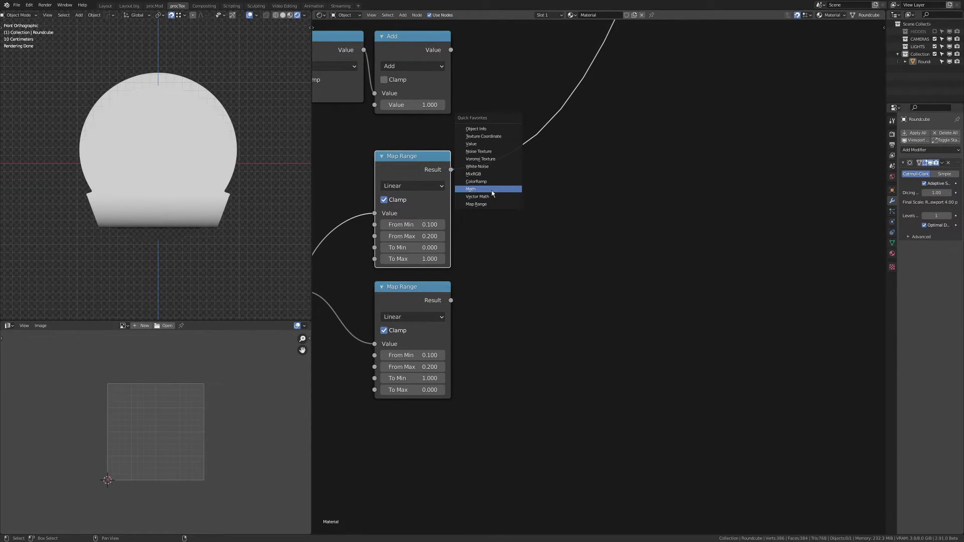
key(Return)
click(502, 187)
click(515, 176)
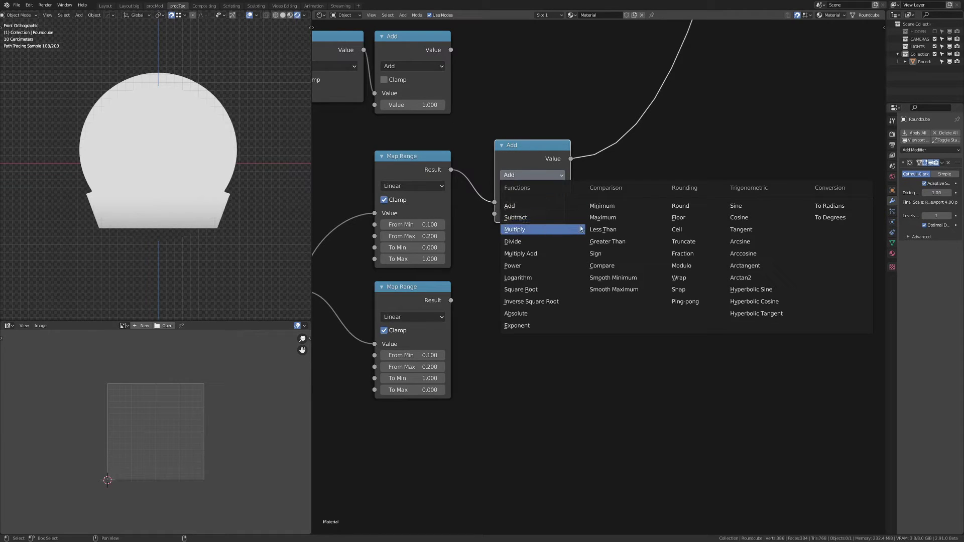
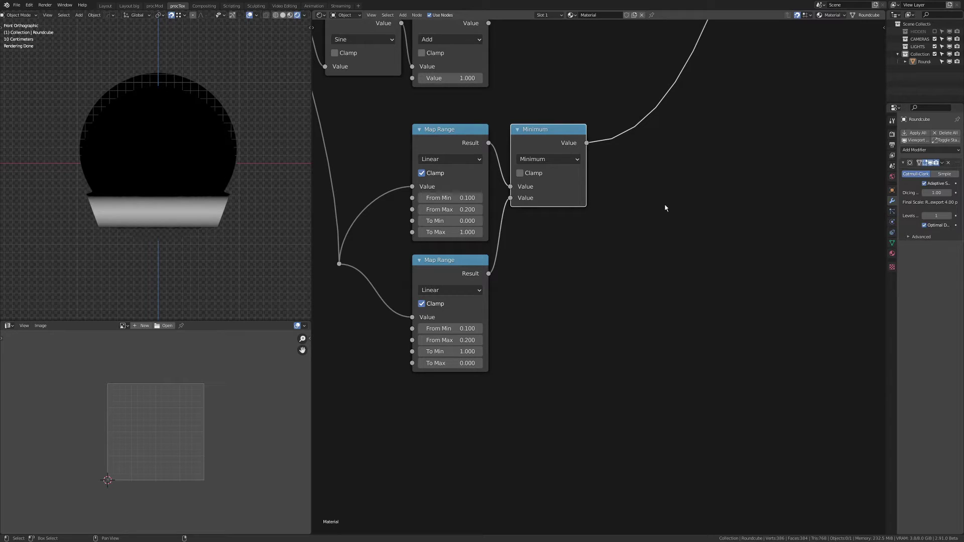
Sketch horizontal and vertical graph axes with a rising diagonal line beside the Minimum node as annotations
middle_drag(687, 199, 595, 217)
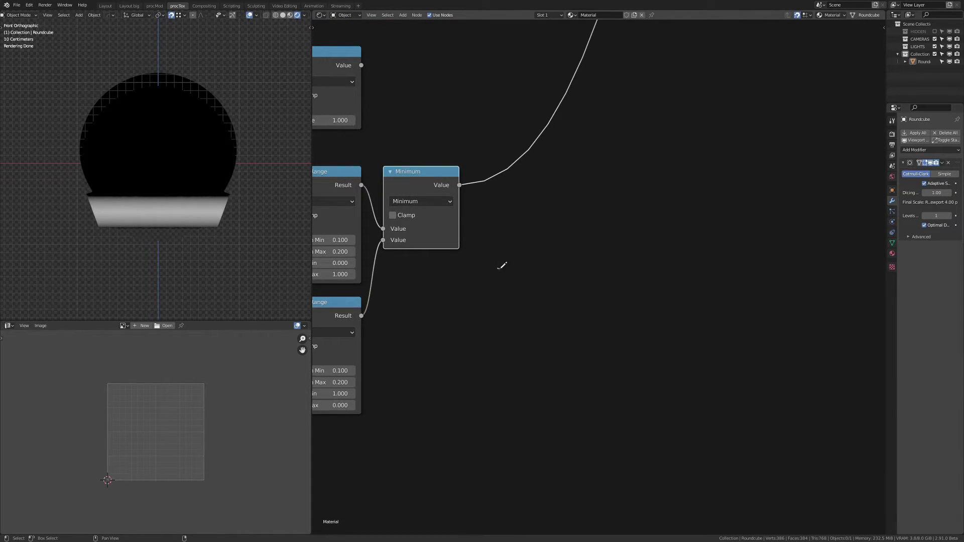
drag(499, 268, 823, 260)
drag(526, 56, 523, 294)
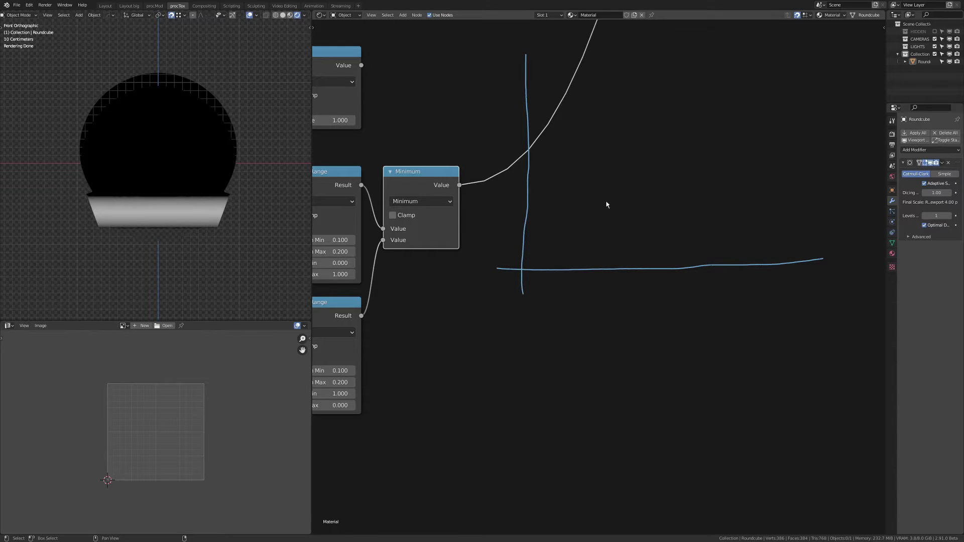
middle_drag(532, 263, 461, 353)
drag(467, 345, 736, 103)
mouse_move(697, 163)
middle_down()
mouse_move(688, 172)
mouse_move(677, 149)
middle_up()
middle_drag(546, 269, 583, 226)
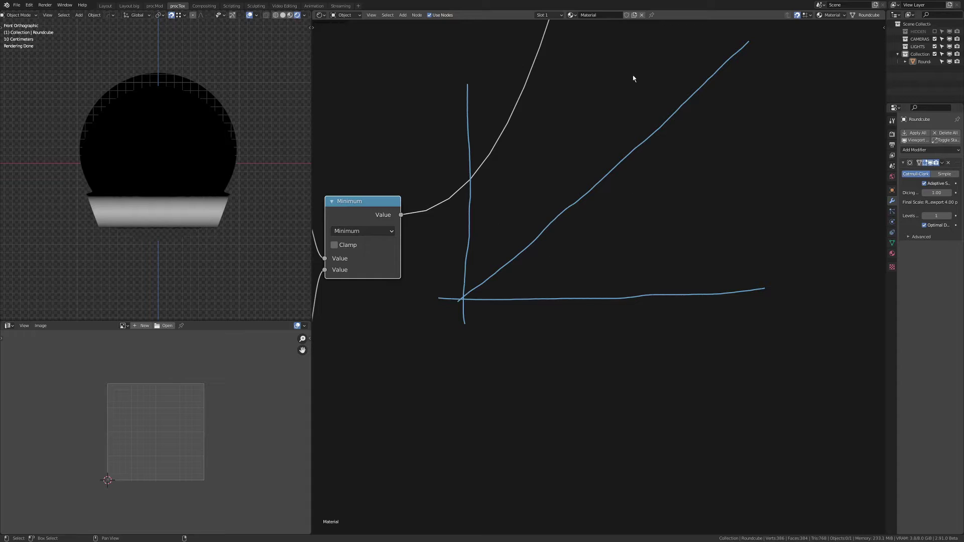
Sketch steeper lines rising from the annotated graph's origin, and erase them
middle_drag(608, 148, 603, 187)
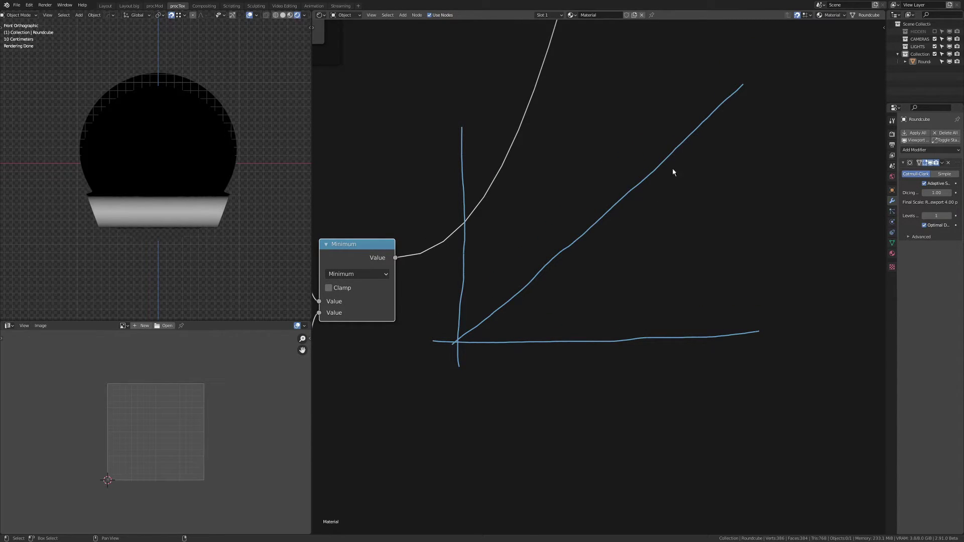
middle_drag(681, 141, 628, 161)
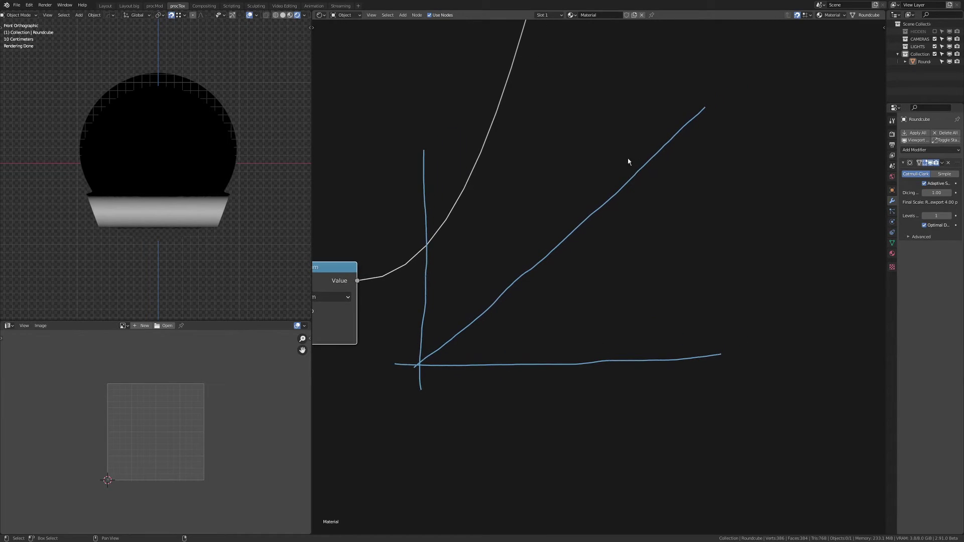
drag(427, 343, 486, 42)
mouse_move(552, 164)
right_down()
mouse_move(502, 78)
mouse_move(497, 163)
mouse_move(448, 316)
mouse_move(453, 258)
right_up()
drag(424, 357, 619, 30)
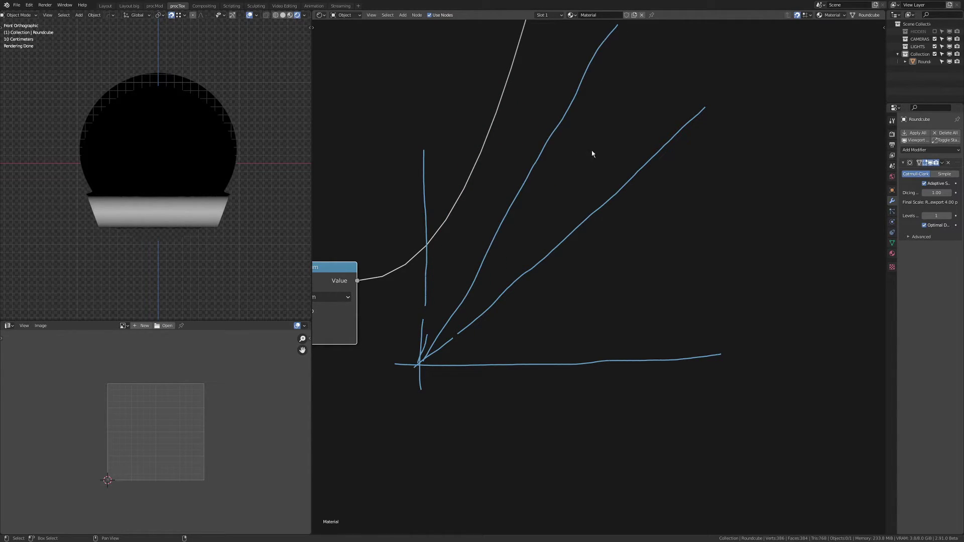
middle_drag(595, 124, 587, 134)
right_drag(613, 26, 440, 327)
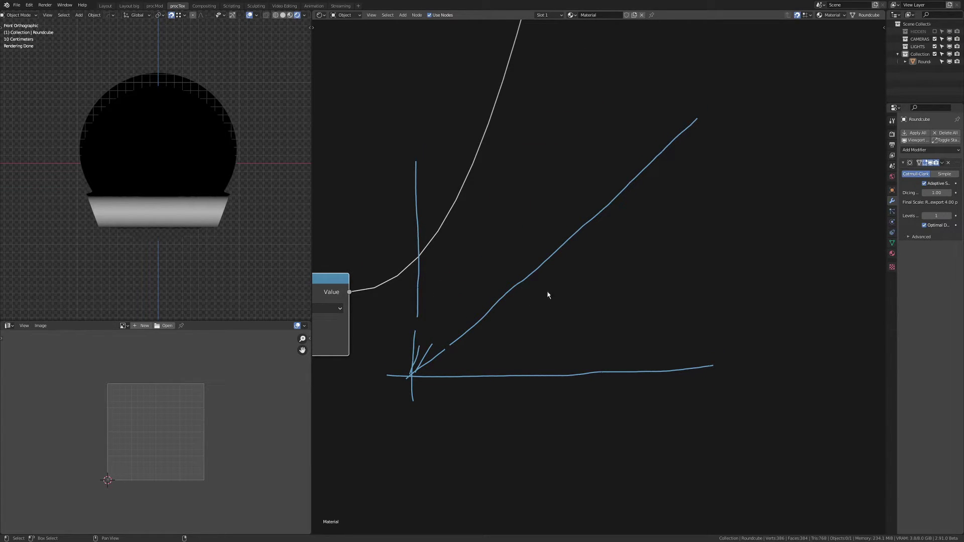
Mark four divisions along the graph's horizontal axis and sketch a four-tooth sawtooth wave across them
shift+scroll(548, 295, down, 4)
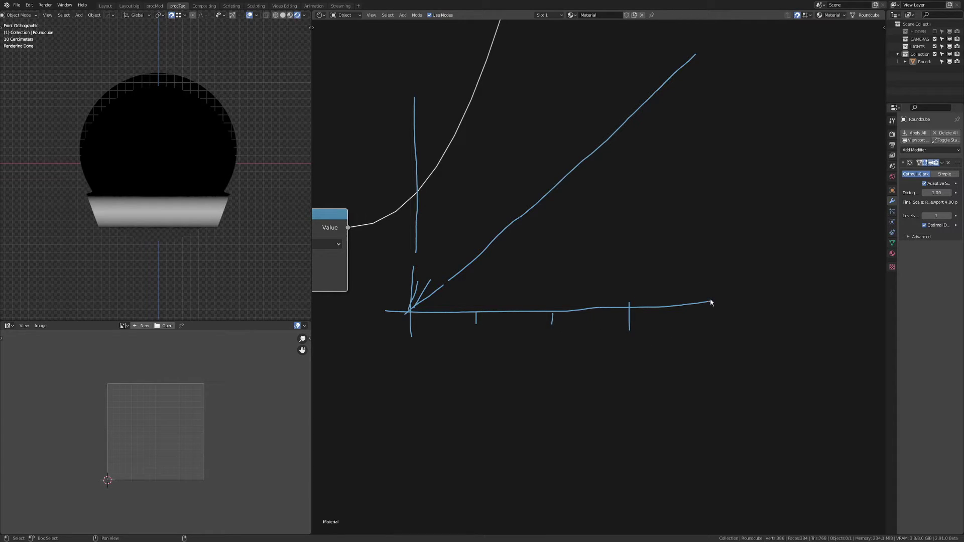
middle_drag(595, 296, 617, 321)
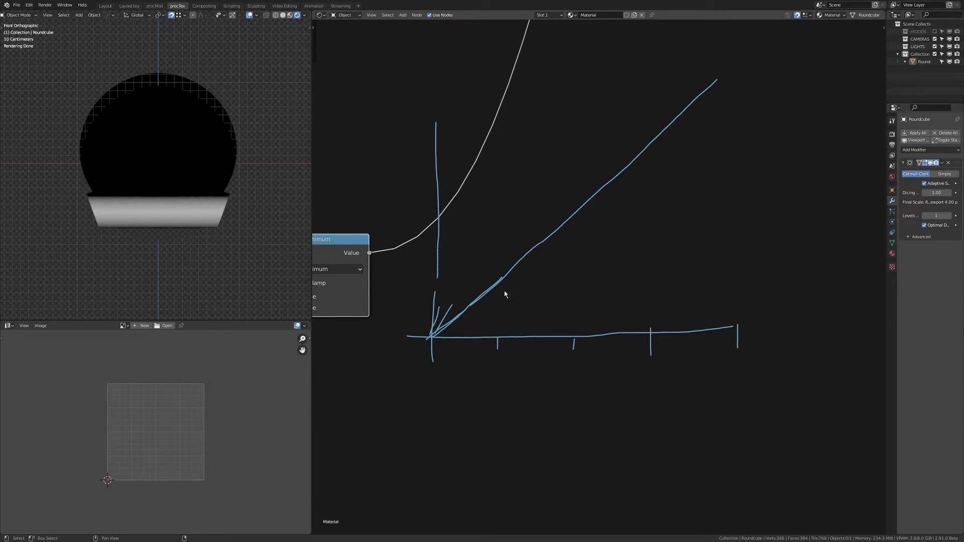
mouse_move(498, 335)
mouse_down()
mouse_move(563, 291)
mouse_move(580, 331)
mouse_move(649, 263)
mouse_move(659, 340)
mouse_move(730, 253)
mouse_move(743, 324)
mouse_up()
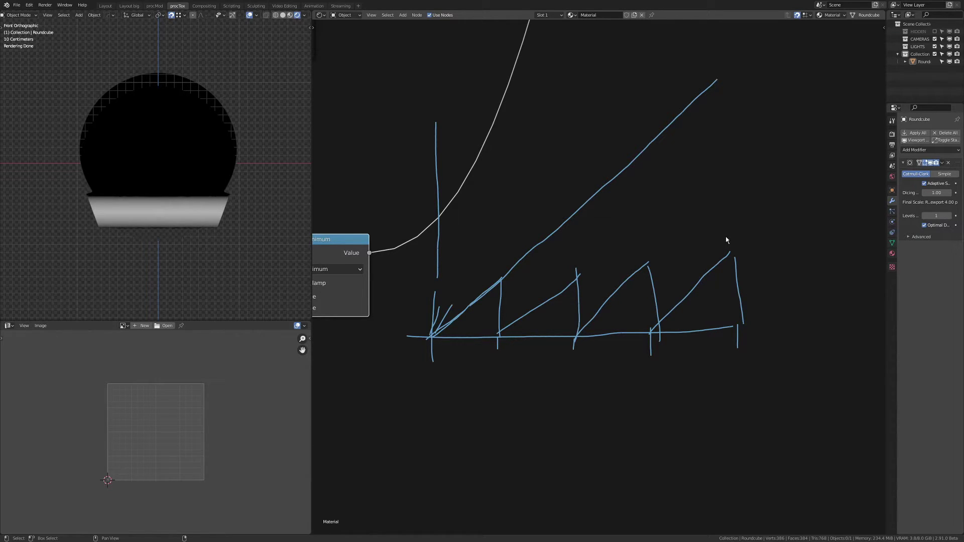
Erase the entire annotated graph beside the Minimum node
scroll(653, 202, down, 3)
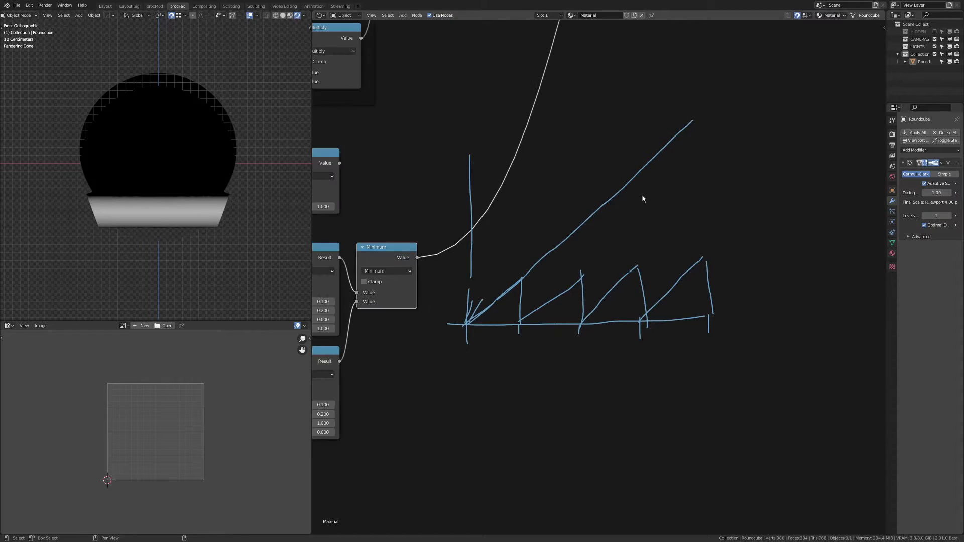
middle_drag(639, 204, 616, 238)
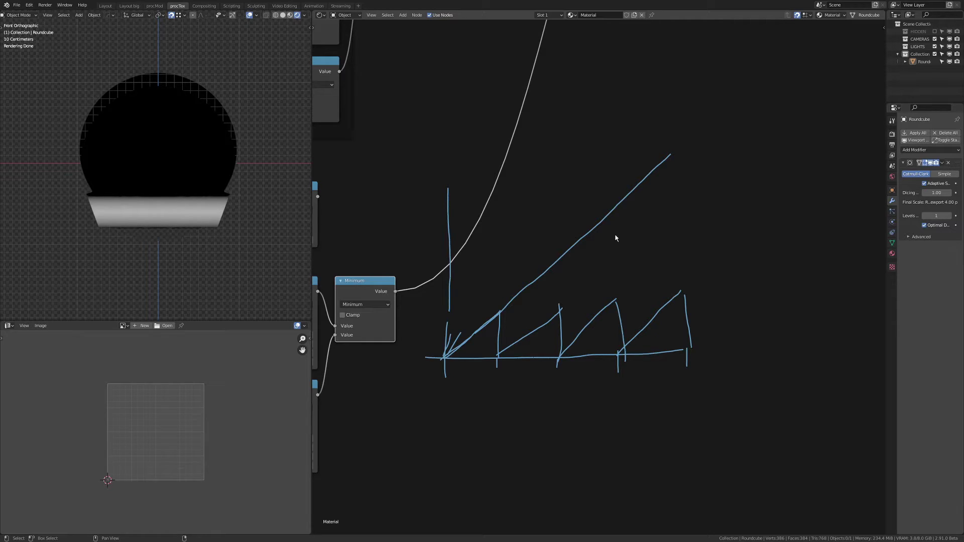
mouse_move(592, 217)
right_down()
mouse_move(570, 241)
mouse_move(641, 209)
mouse_move(448, 340)
mouse_move(574, 338)
mouse_move(642, 214)
right_up()
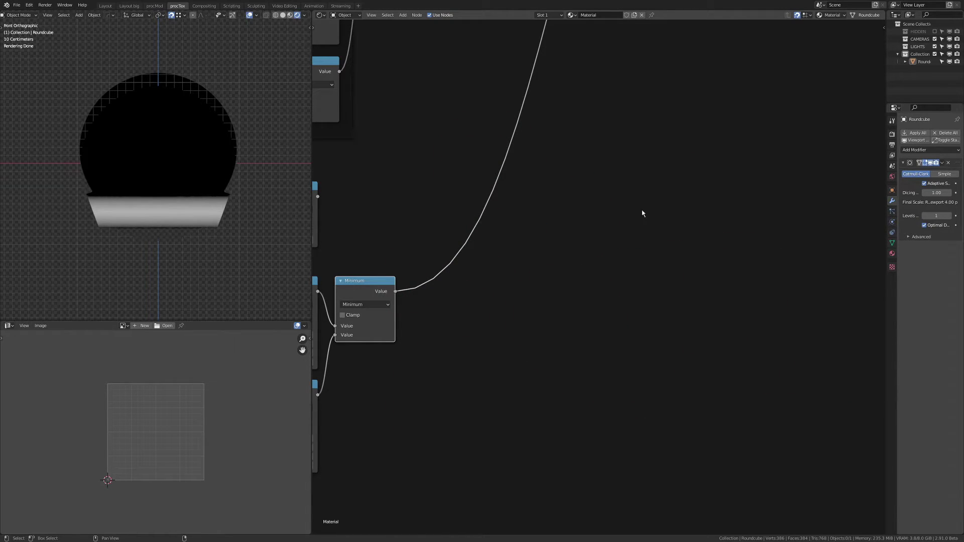
Move the shared reroute point close to the two mask Map Range nodes and tuck the lower Map Range beneath the upper one
middle_drag(634, 181, 736, 174)
scroll(718, 200, down, 4)
drag(508, 294, 462, 370)
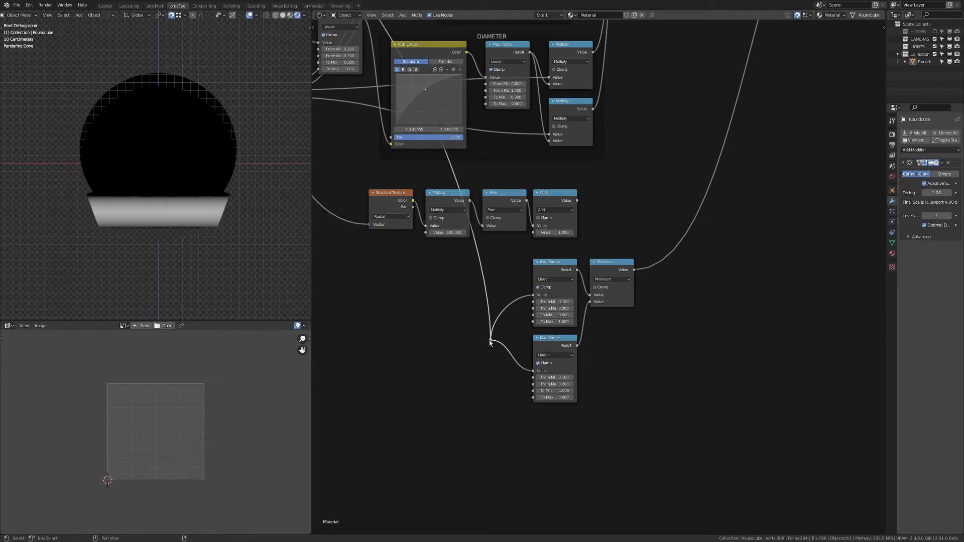
key(g)
click(525, 324)
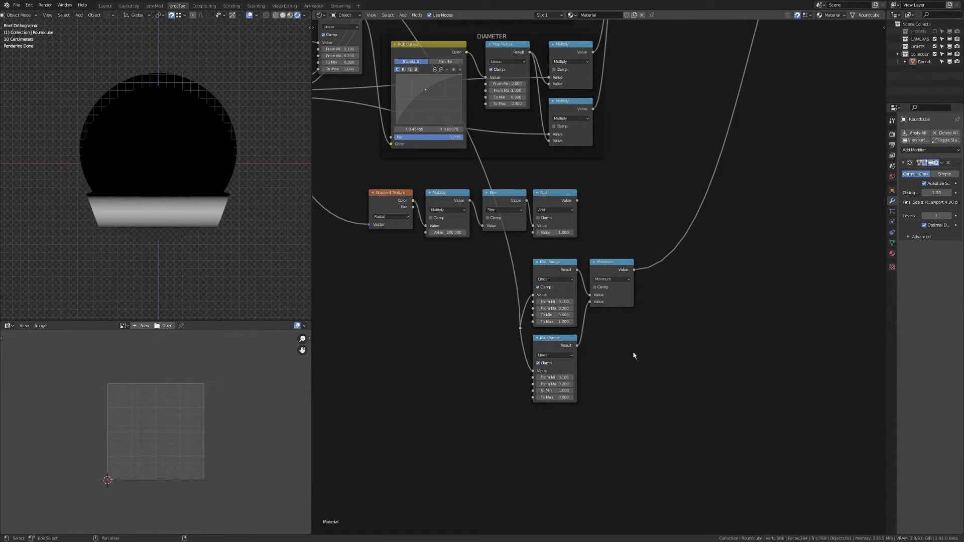
drag(564, 336, 564, 329)
click(628, 331)
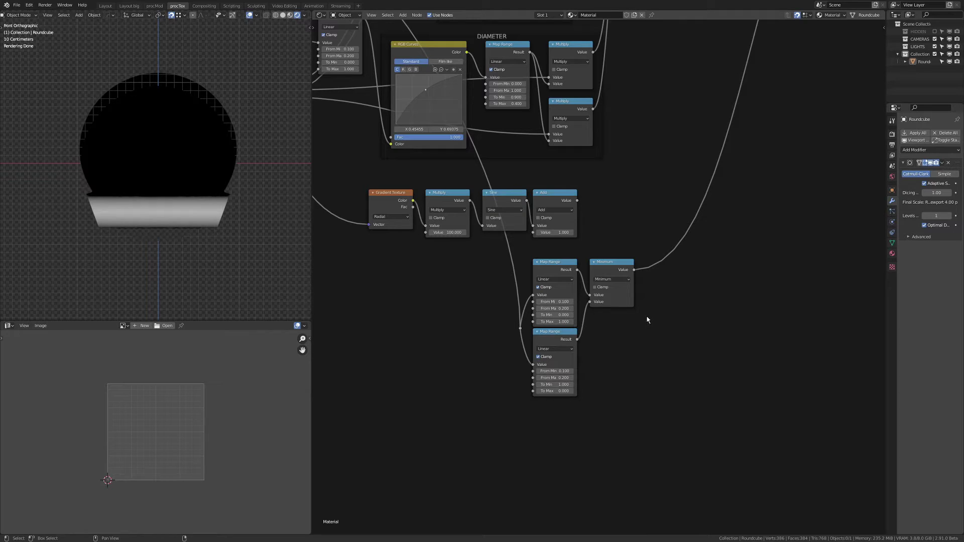
Move the mask's Map Range and Minimum nodes below the Gradient Texture chain, and preview the chain's Add node on the model
middle_drag(224, 210, 246, 230)
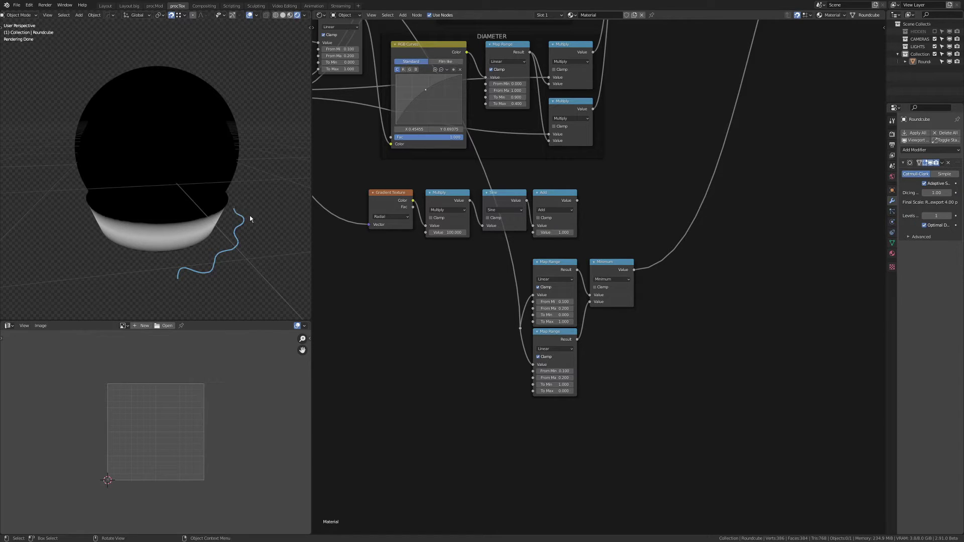
right_drag(250, 216, 188, 279)
middle_drag(563, 200, 533, 195)
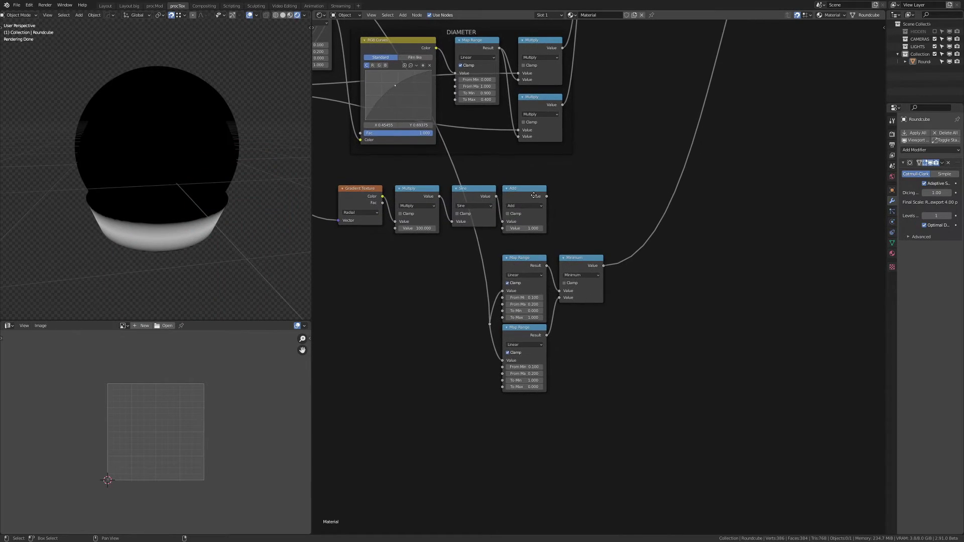
drag(643, 385, 444, 244)
key(g)
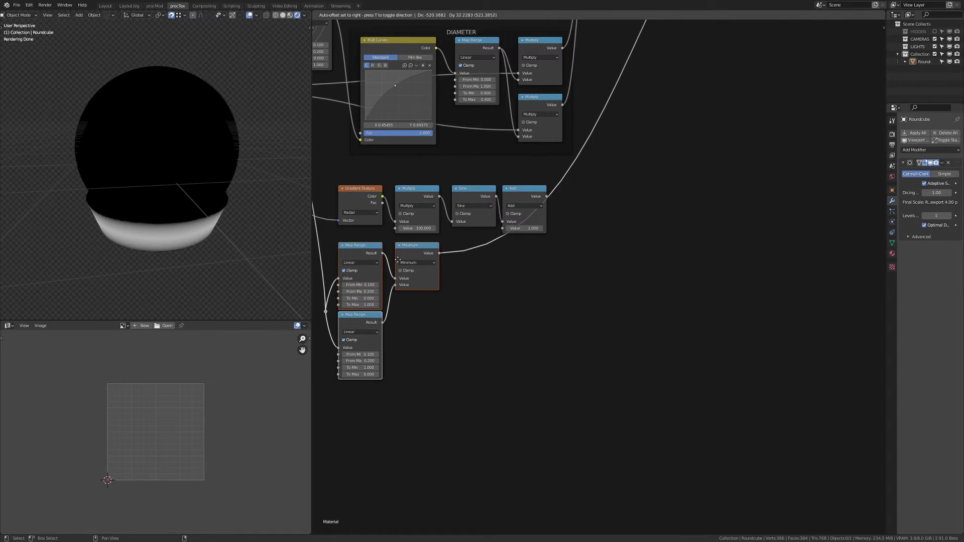
click(540, 258)
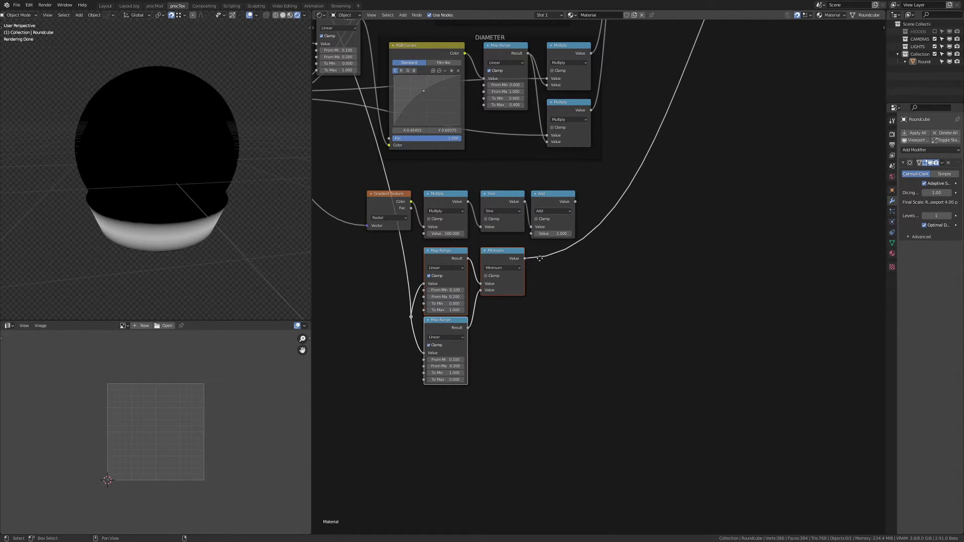
scroll(531, 240, up, 2)
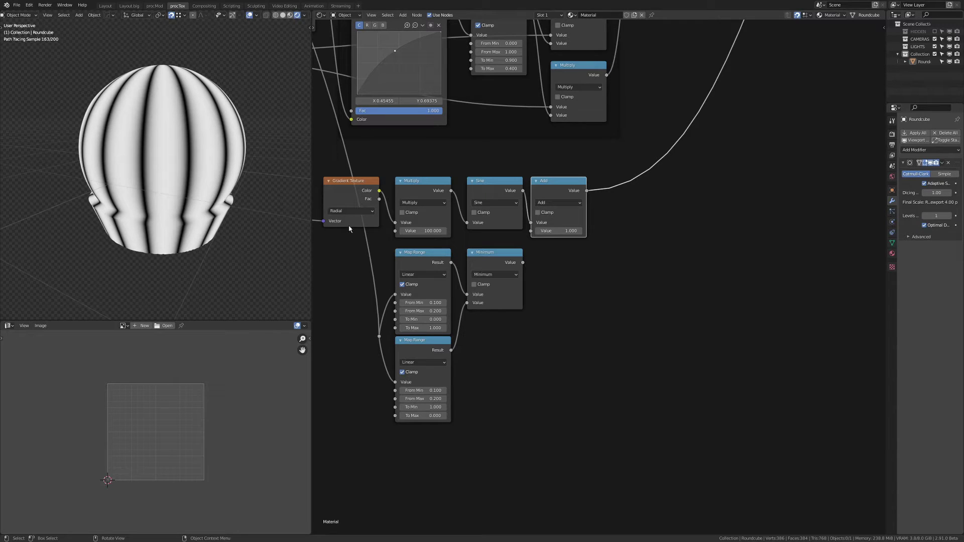
drag(577, 377, 346, 250)
key(g)
click(422, 336)
middle_drag(595, 258, 562, 261)
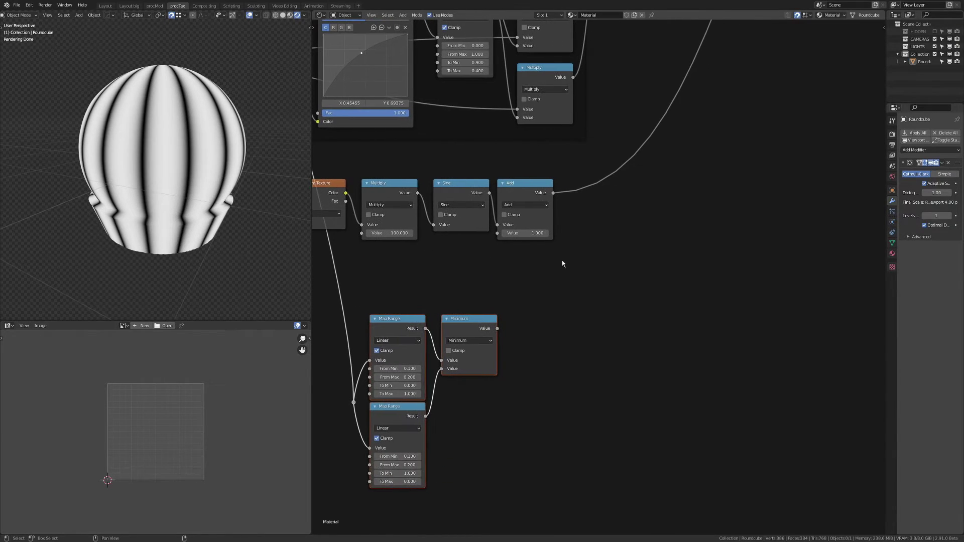
Insert a Map Range node after the Add node at the end of the radial gradient chain
key(q)
click(582, 246)
right_click(593, 244)
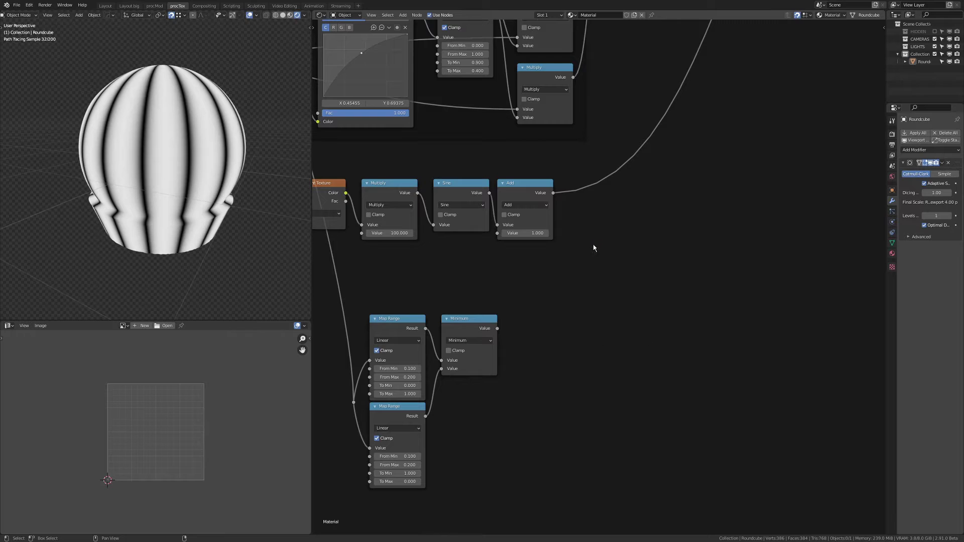
key(shift+a)
click(593, 249)
click(592, 185)
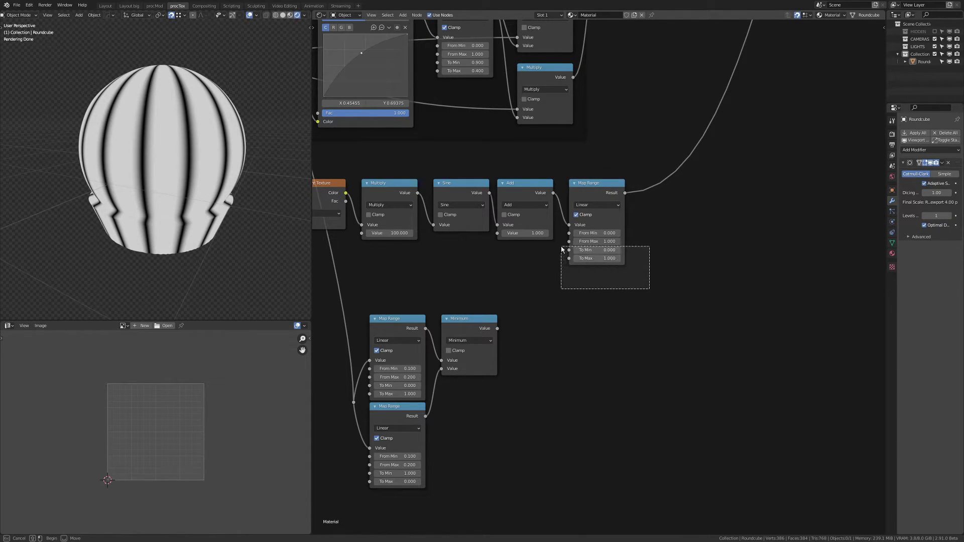
drag(591, 188, 585, 187)
click(591, 161)
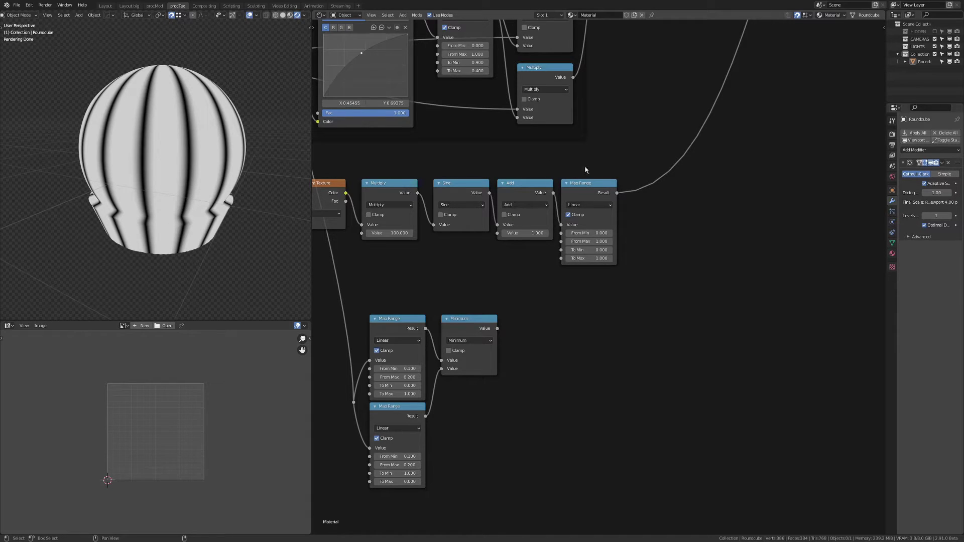
Duplicate the two Multiply nodes of the DIAMETER group, keeping their input links, beside the ridge Map Range
scroll(548, 183, down, 3)
middle_drag(547, 182, 698, 233)
drag(782, 217, 696, 99)
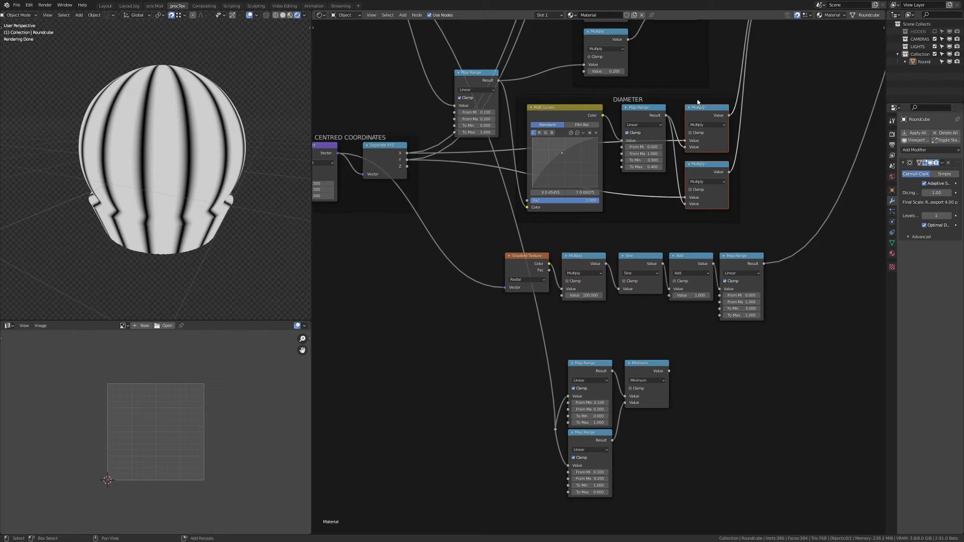
key(shift+d)
click(792, 261)
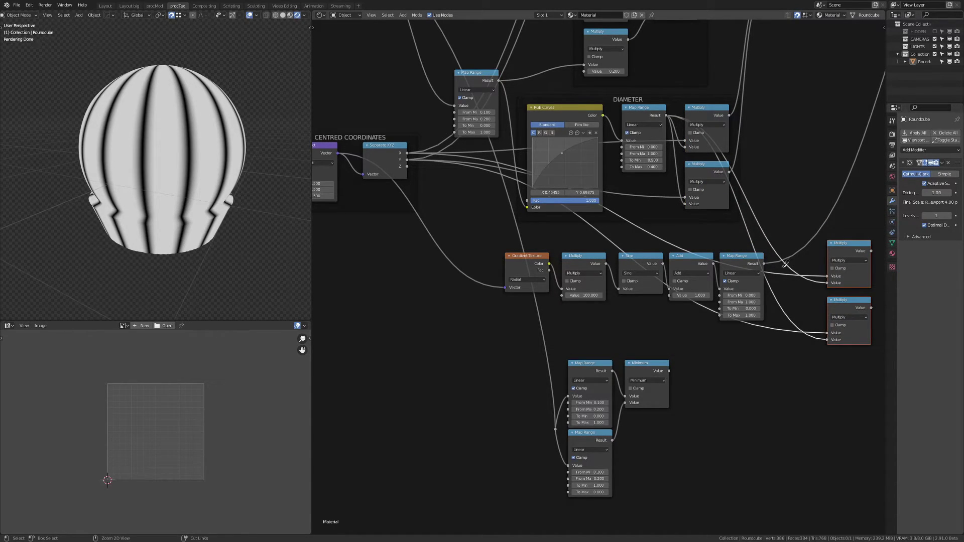
Replace the diameter factor links on both copied Multiply nodes with the ridge Map Range result, and place them right beside it
mouse_move(787, 264)
ctrl+right_down()
mouse_move(776, 268)
mouse_move(771, 301)
ctrl+right_up()
middle_drag(799, 307, 683, 284)
alt+right_drag(648, 245, 743, 322)
middle_drag(713, 298, 676, 276)
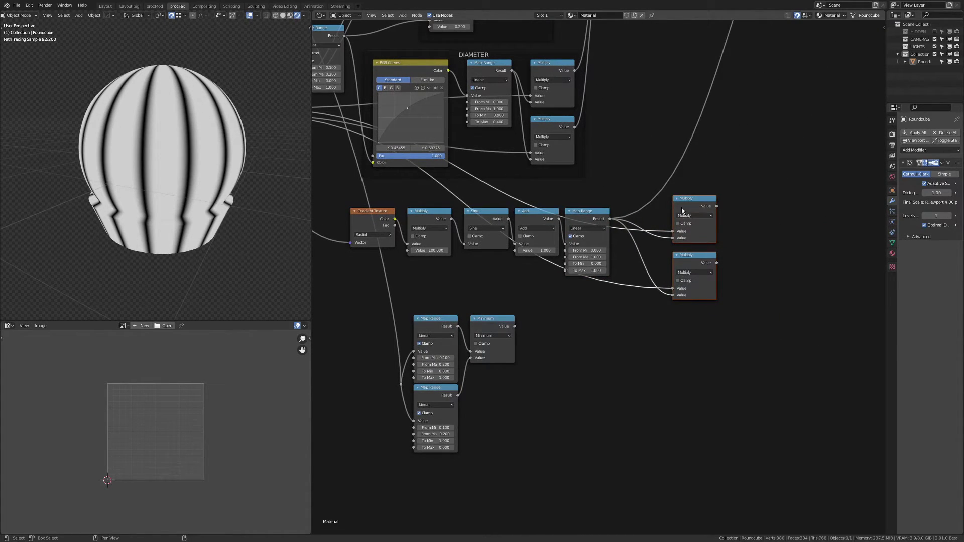
key(g)
click(700, 219)
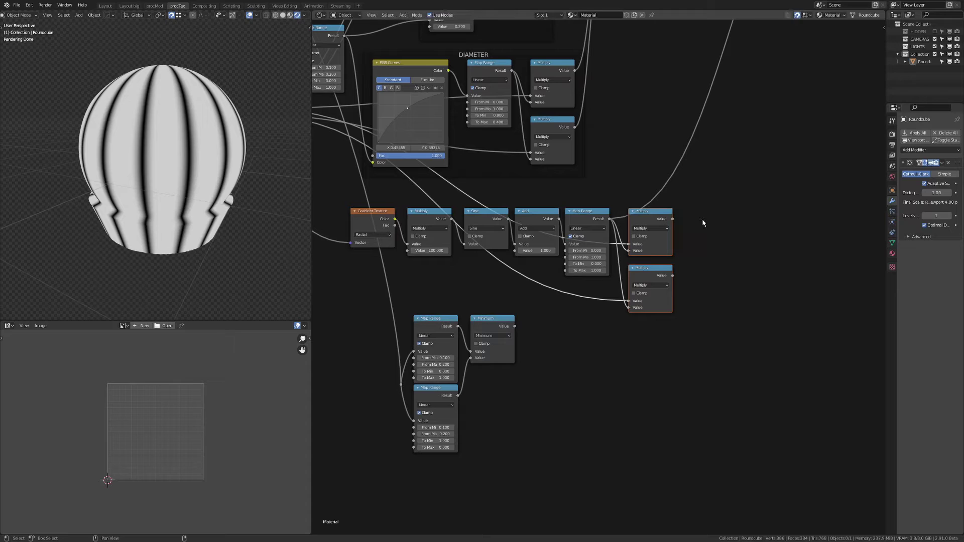
Move the shader, viewer and Material Output nodes farther from the node groups to free up space
scroll(722, 218, down, 4)
middle_drag(773, 146, 625, 277)
drag(738, 249, 628, 82)
key(g)
click(731, 226)
mouse_move(615, 228)
middle_down()
mouse_move(631, 213)
mouse_move(651, 245)
mouse_move(598, 218)
middle_up()
scroll(631, 235, up, 6)
Duplicate the Combine XYZ node after the ridge Multiply nodes and connect their outputs to its X and Y
click(514, 148)
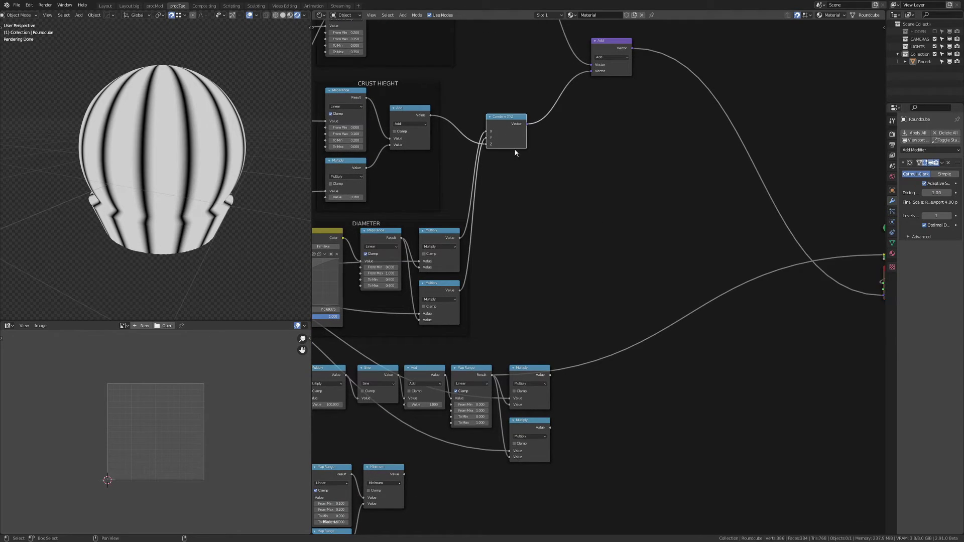
middle_drag(535, 175, 522, 78)
key(shift+d)
click(623, 322)
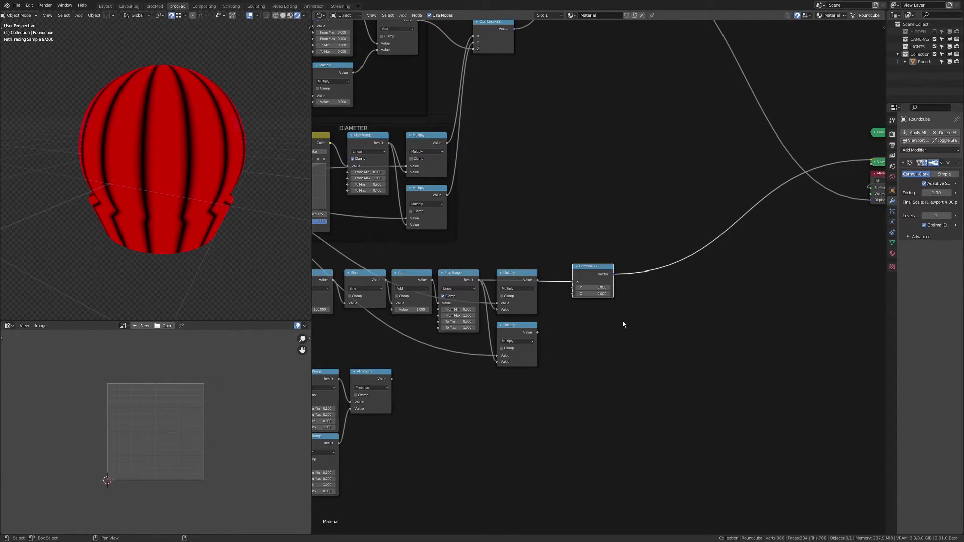
click(537, 283)
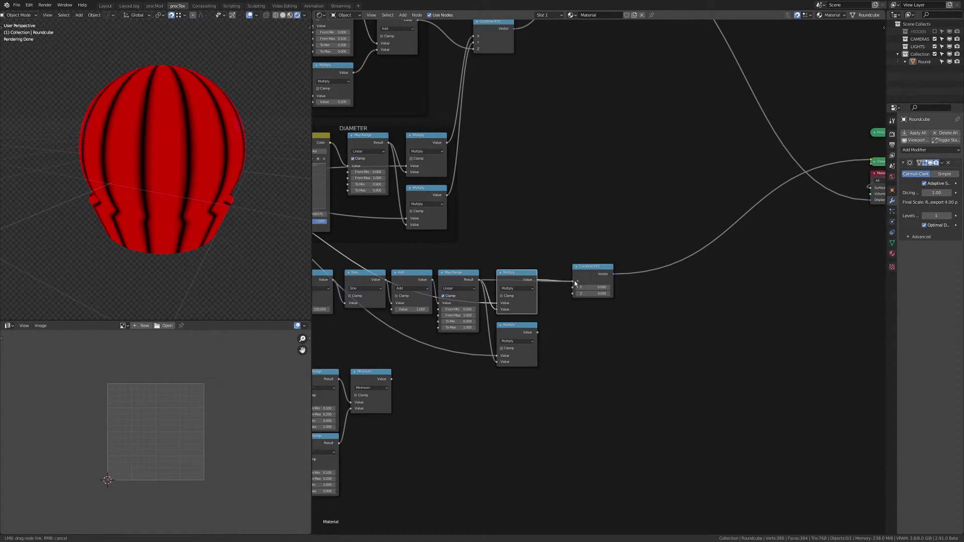
drag(537, 332, 573, 290)
Duplicate the vector Add node onto the displacement link and connect the ridge Combine XYZ to its second vector input
middle_drag(601, 243, 601, 306)
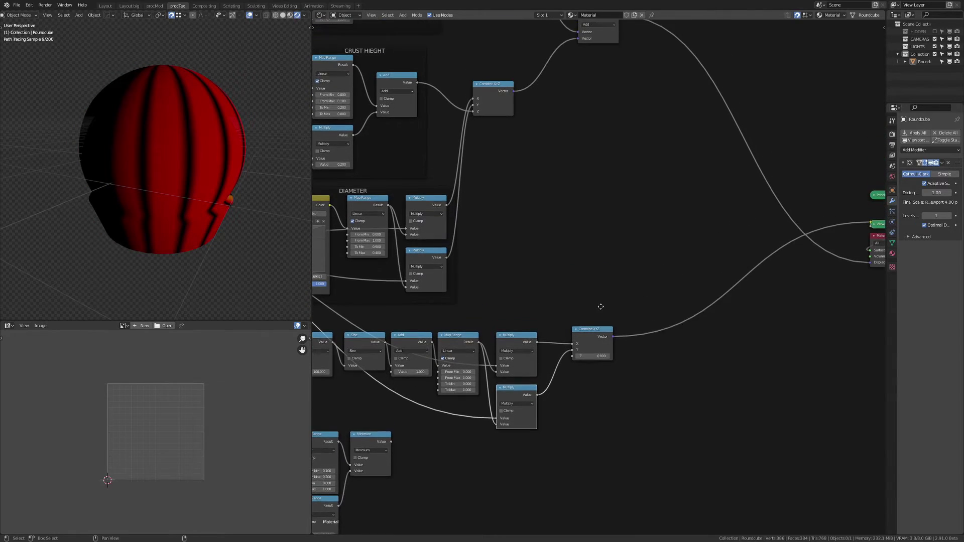
middle_drag(645, 150, 627, 197)
click(583, 87)
key(shift+d)
click(750, 166)
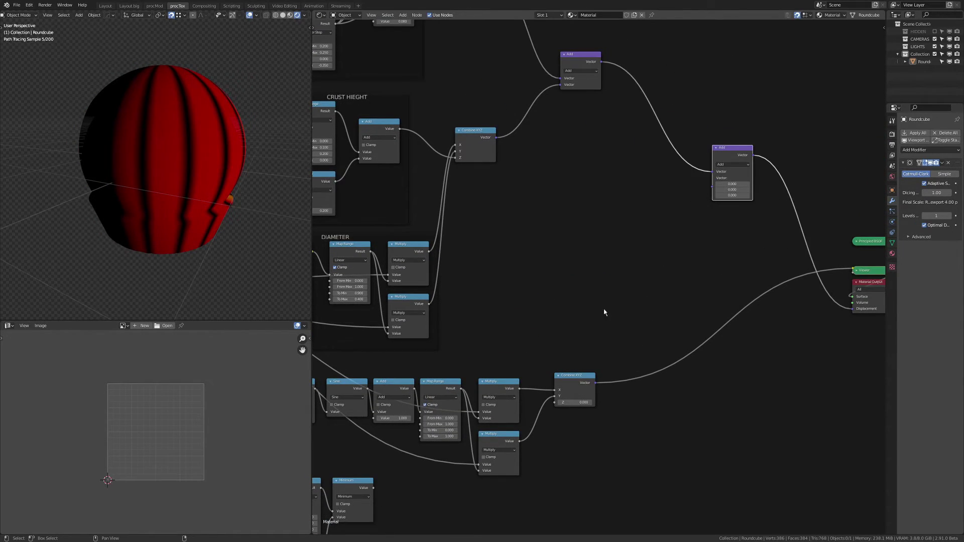
drag(595, 383, 726, 208)
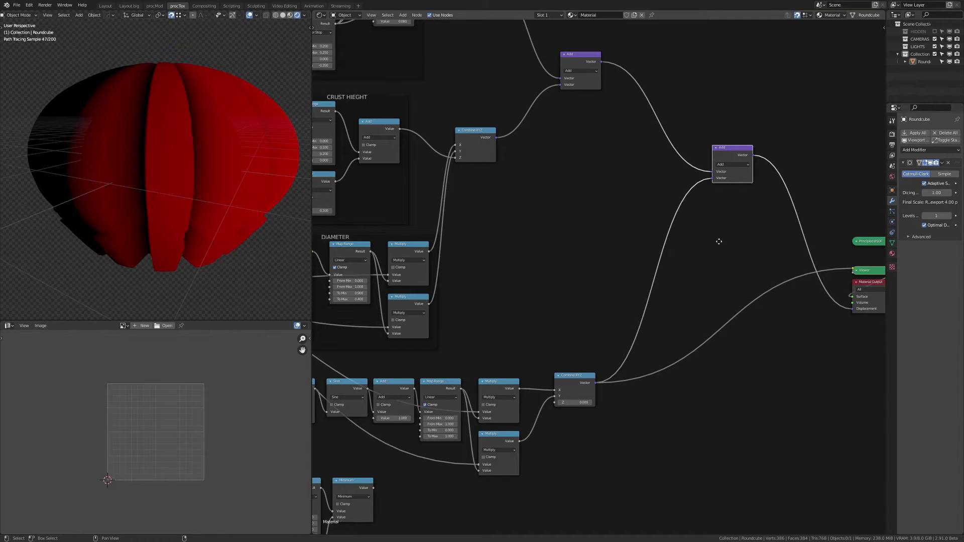
Switch the surface preview back to the Principled shader and view the displaced ridges from above
middle_drag(747, 255, 625, 235)
scroll(731, 243, down, 3)
ctrl+shift+click(724, 224)
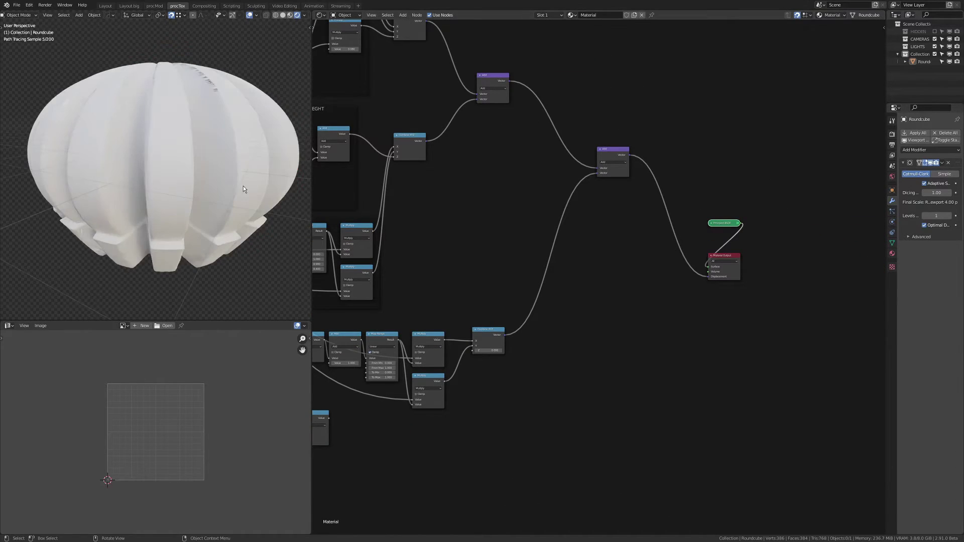
scroll(198, 176, down, 2)
middle_drag(195, 176, 181, 209)
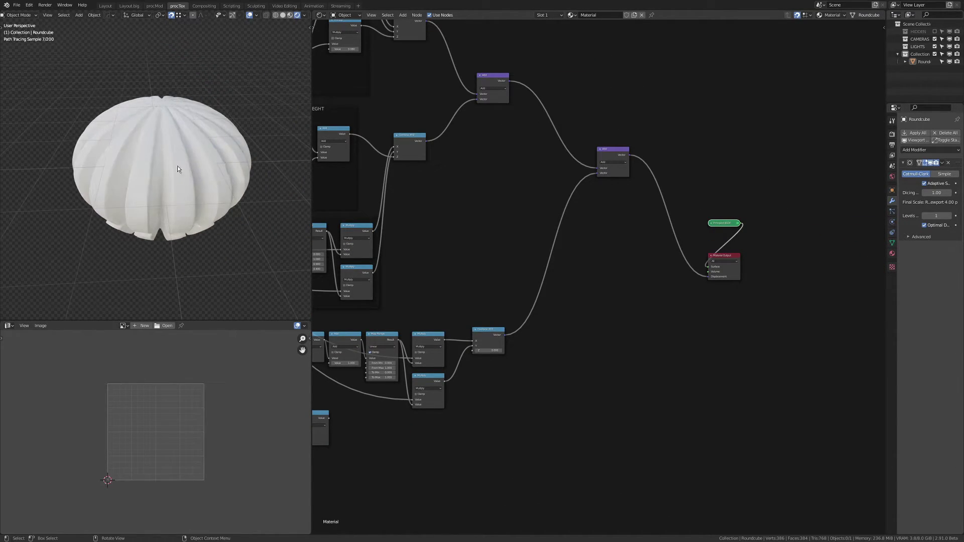
Set From Max to 2 on the ridge Map Range node
scroll(551, 286, up, 8)
click(540, 265)
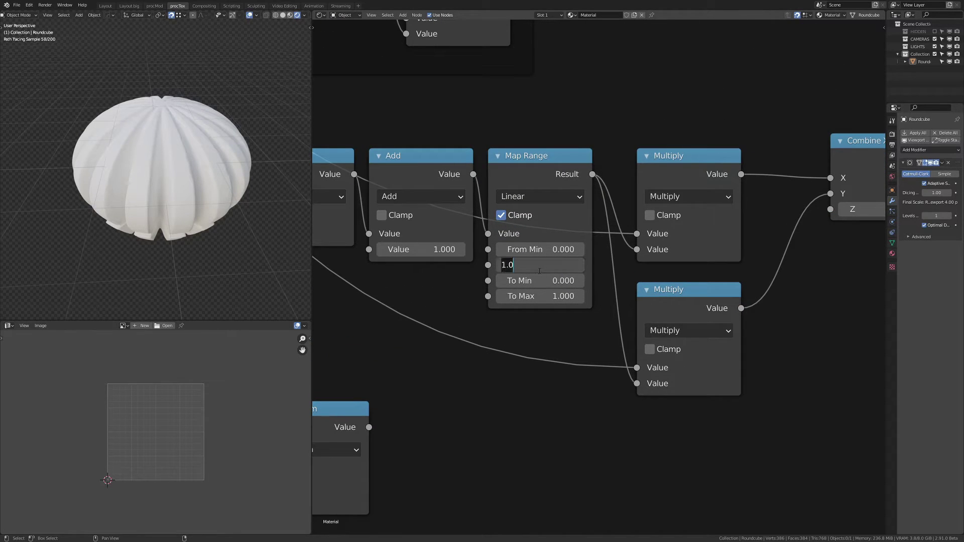
text(2)
key(Return)
middle_drag(172, 193, 212, 165)
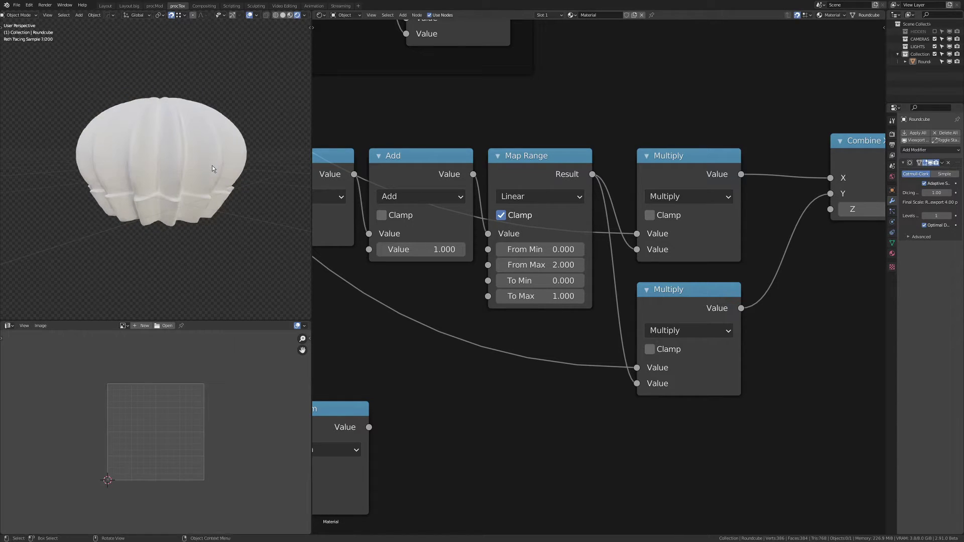
Lower To Max on the ridge Map Range to 0.3 and view the softened ridges up close
click(502, 296)
click(501, 296)
click(501, 296)
click(502, 296)
click(503, 299)
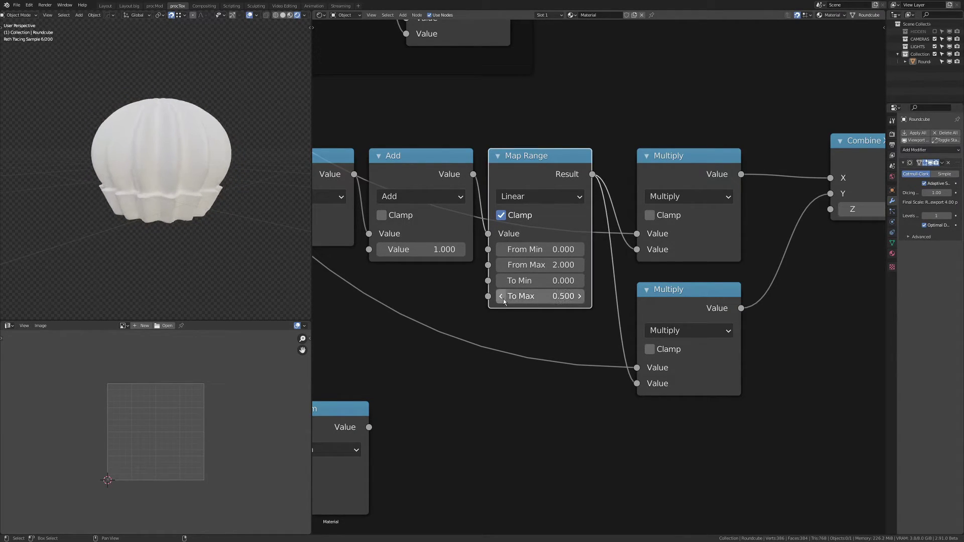
click(503, 299)
mouse_move(201, 213)
middle_down()
mouse_move(161, 141)
mouse_move(208, 178)
mouse_move(197, 196)
mouse_move(240, 206)
middle_up()
scroll(181, 195, up, 4)
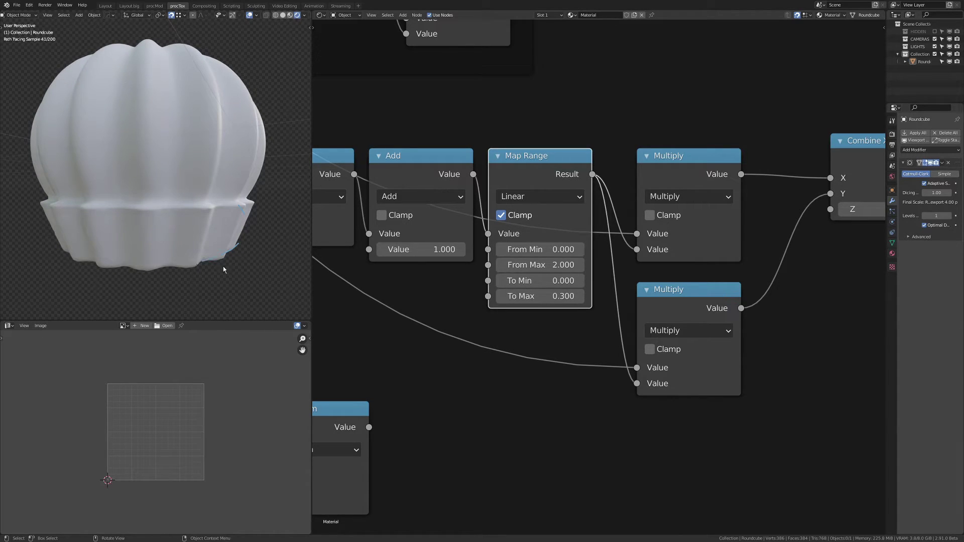
Move the two mask Map Range nodes and the Minimum node directly beneath the ridge Multiply nodes
middle_drag(502, 319, 606, 199)
scroll(601, 194, down, 5)
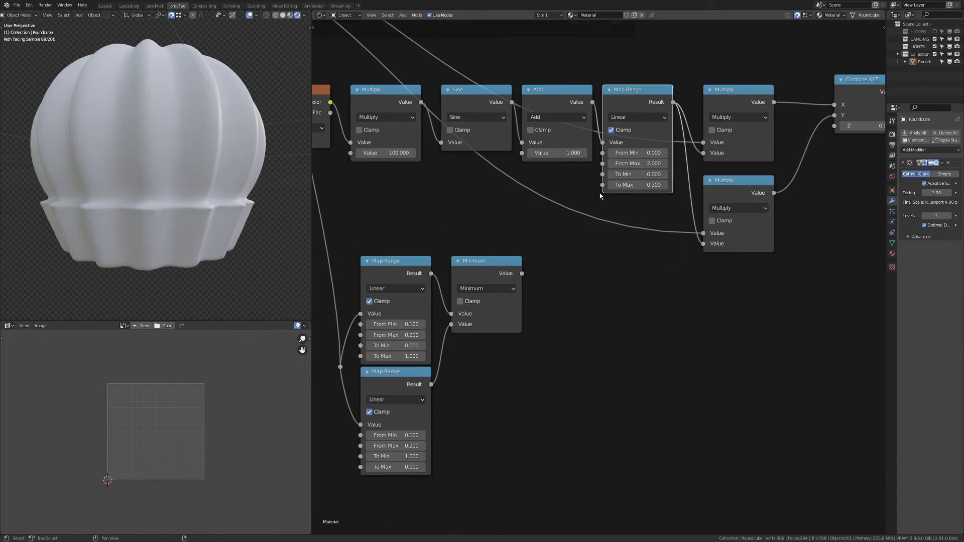
scroll(598, 279, down, 3)
drag(651, 430, 386, 269)
middle_drag(605, 303, 387, 309)
key(g)
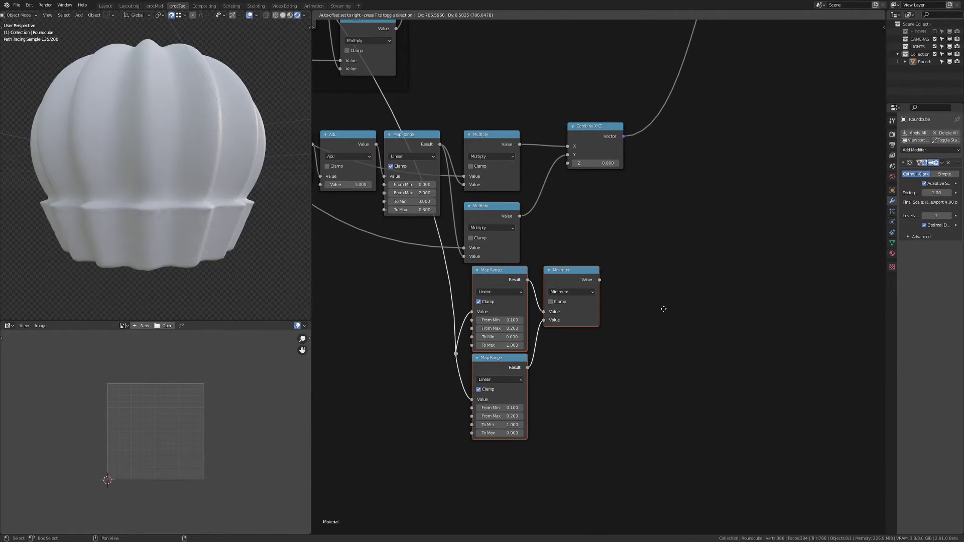
click(662, 307)
key(g)
click(651, 296)
middle_drag(652, 257, 636, 305)
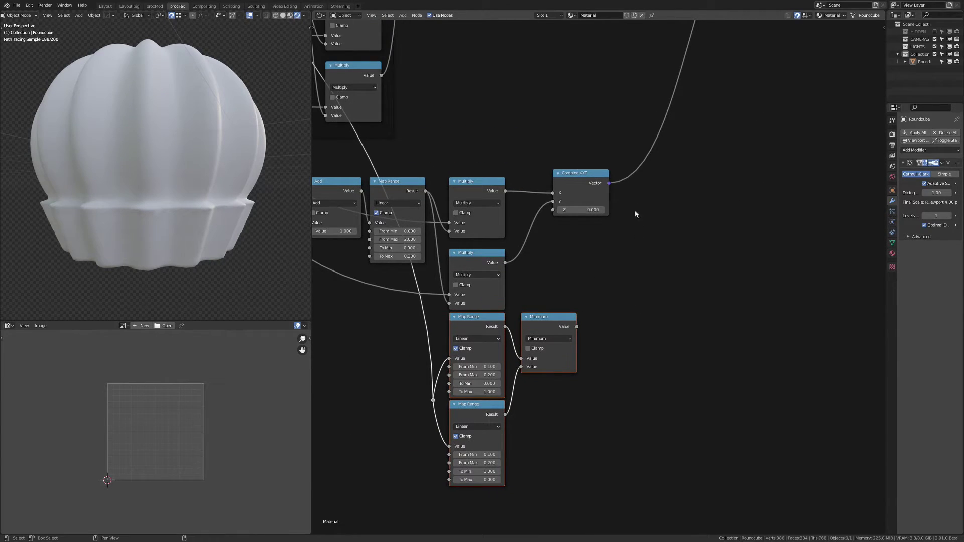
Align the ridge Combine XYZ with the upper Multiply node and insert a Vector Math node on its output link
drag(596, 185, 571, 192)
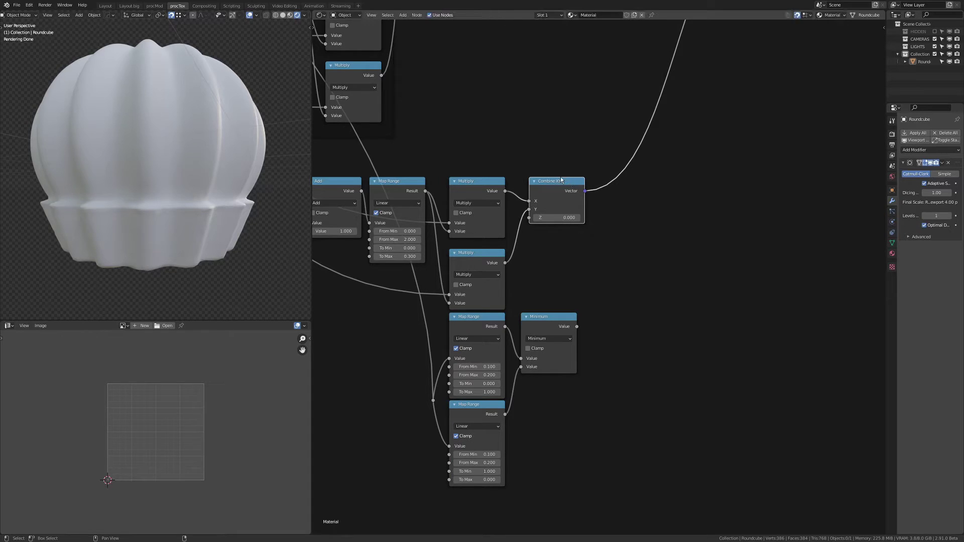
key(q)
click(607, 230)
click(601, 180)
Set the new Vector Math node to Scale and connect the Minimum value to its Scale input, previewing the node's output
click(637, 188)
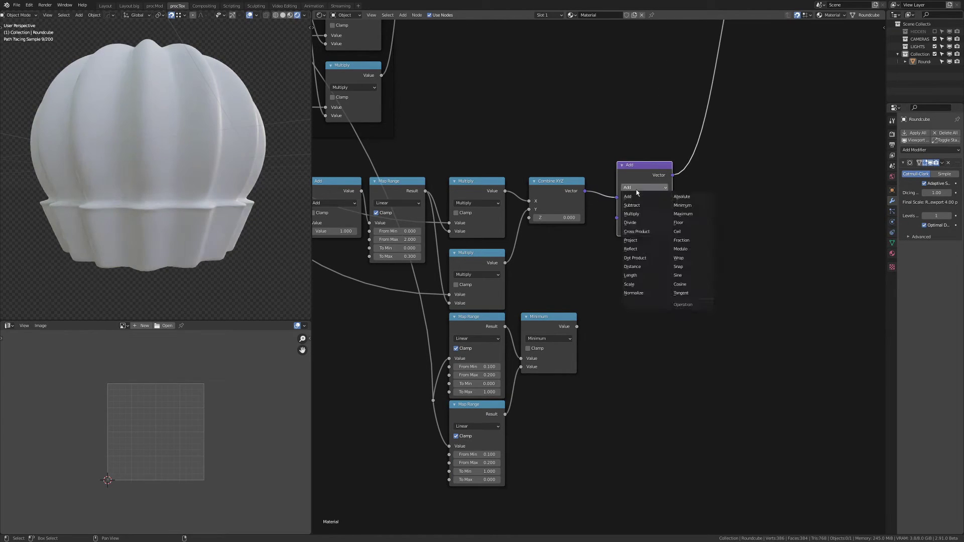
key(e)
drag(640, 166, 642, 182)
ctrl+shift+click(643, 188)
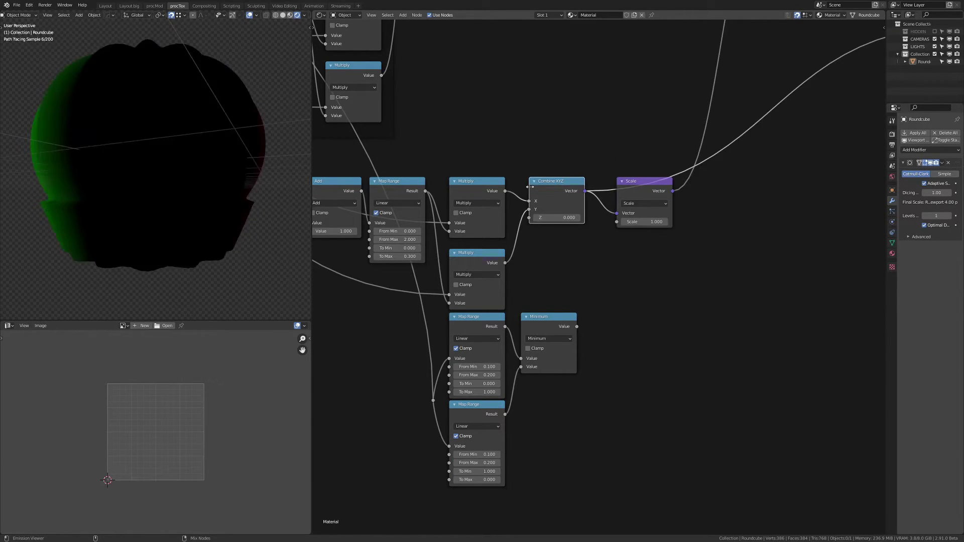
drag(578, 328, 620, 223)
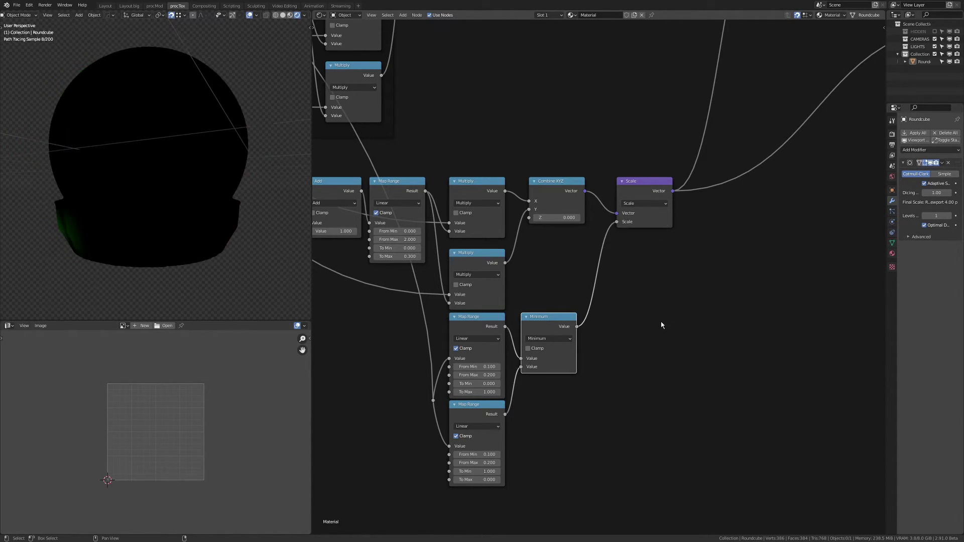
Preview the Principled BSDF node's output again and inspect the crust's edge up close from the front
scroll(639, 228, down, 5)
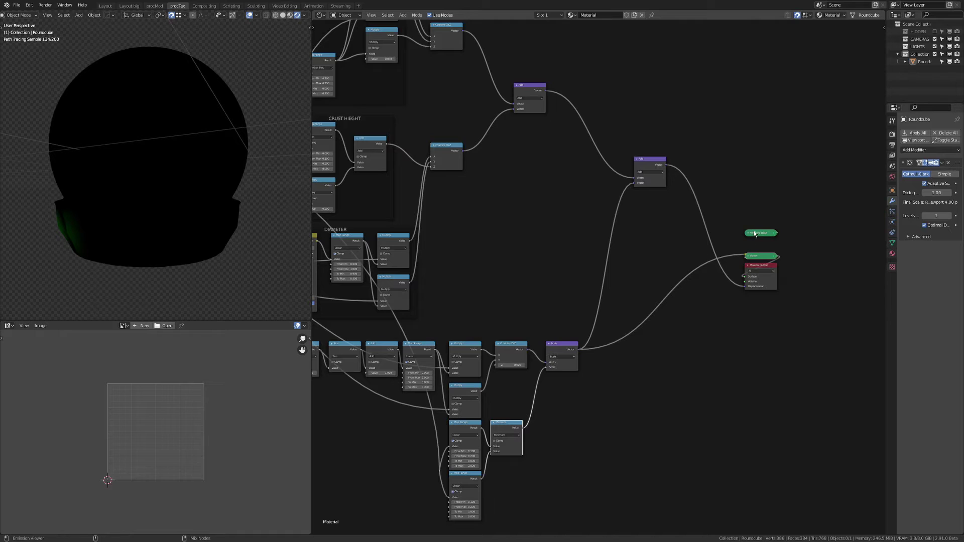
scroll(649, 238, up, 2)
scroll(224, 211, up, 4)
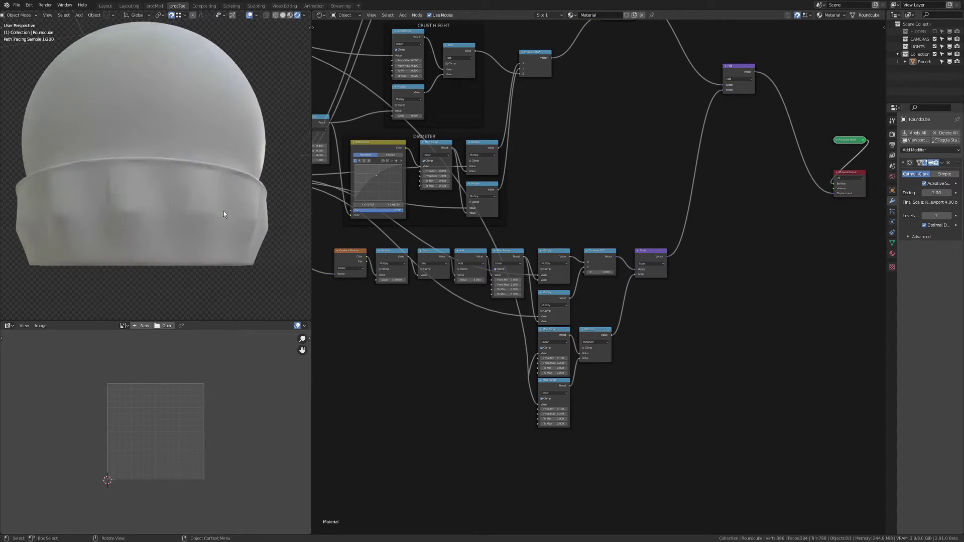
key(KP_1)
scroll(250, 214, up, 3)
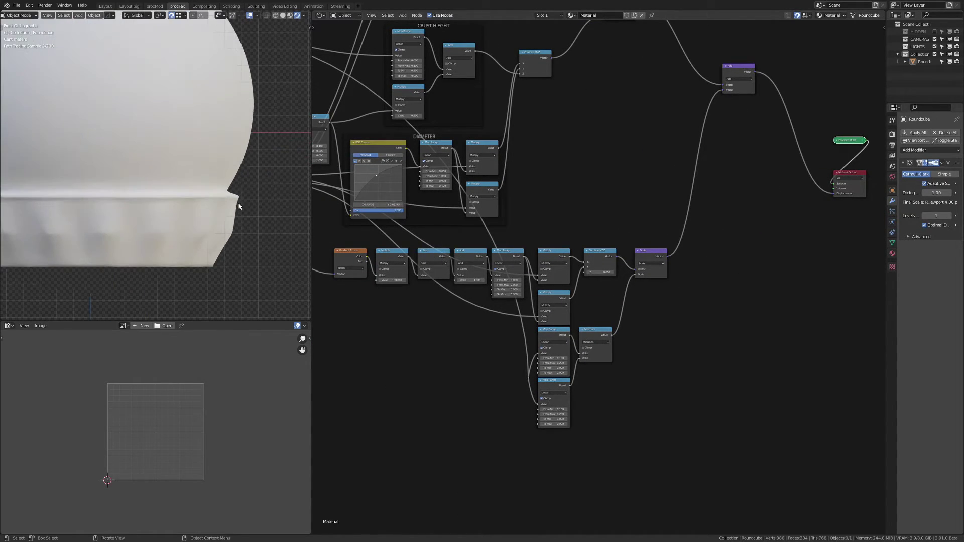
scroll(555, 352, up, 6)
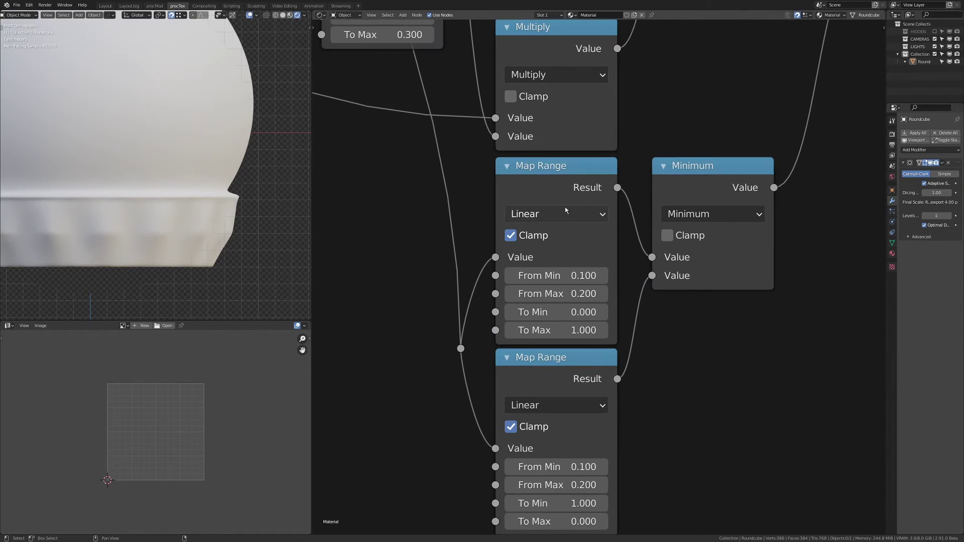
Set From Max on the upper mask Map Range to 0.12 after trying 0.15
middle_drag(559, 210, 552, 159)
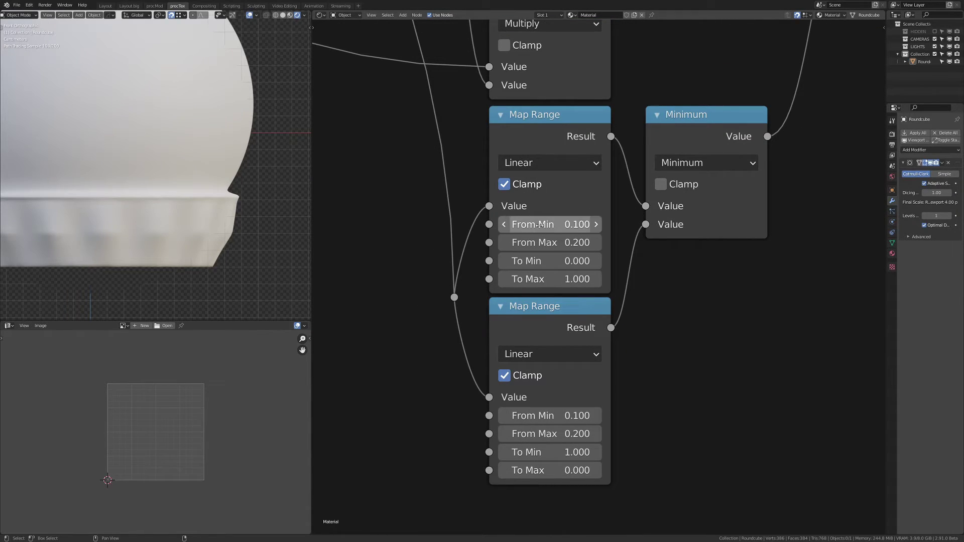
drag(218, 269, 242, 272)
click(559, 243)
text(.15)
key(Return)
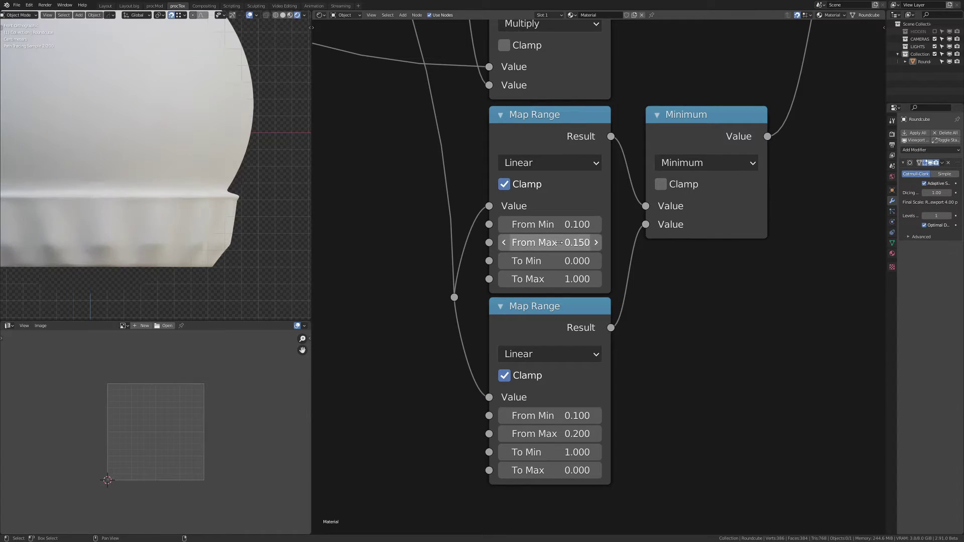
click(559, 243)
text(.12)
key(Return)
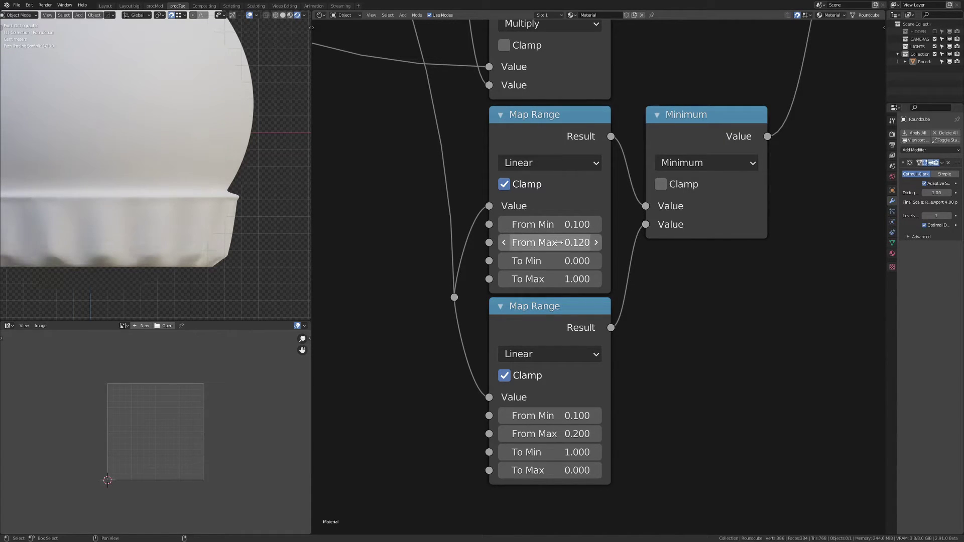
Set From Min on the lower mask Map Range to 0.18
click(570, 436)
key(shift+Tab)
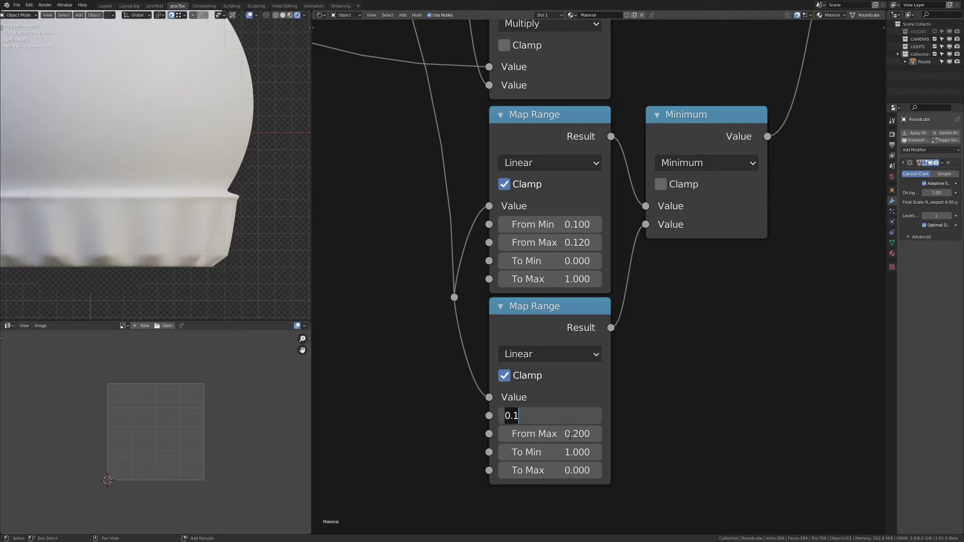
text(.18)
key(Return)
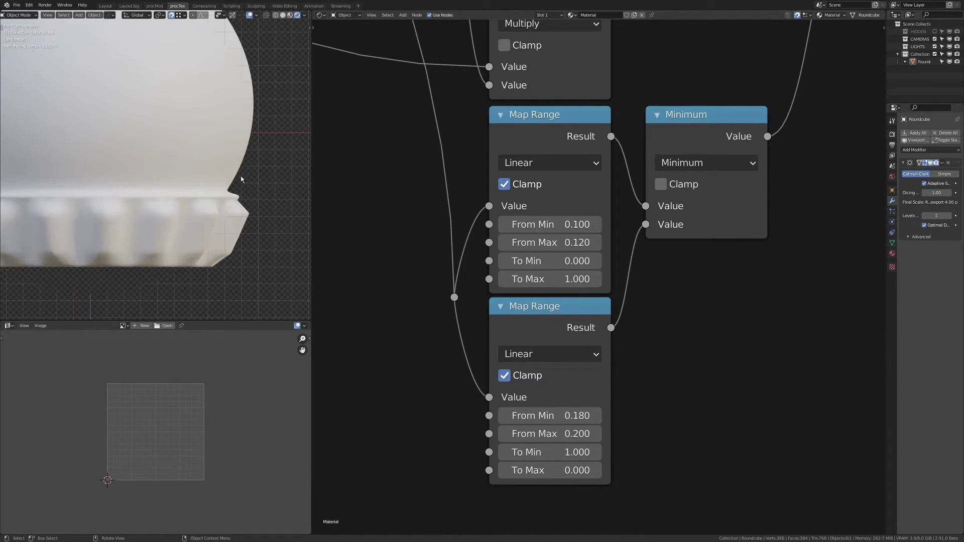
Switch both mask Map Range nodes from Linear to Smooth Step interpolation
click(538, 354)
click(545, 411)
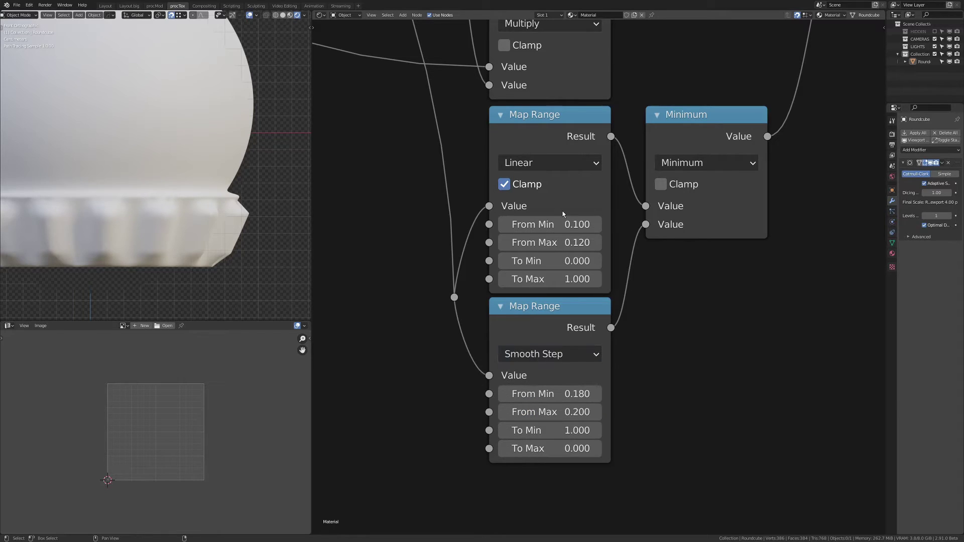
click(570, 163)
click(565, 228)
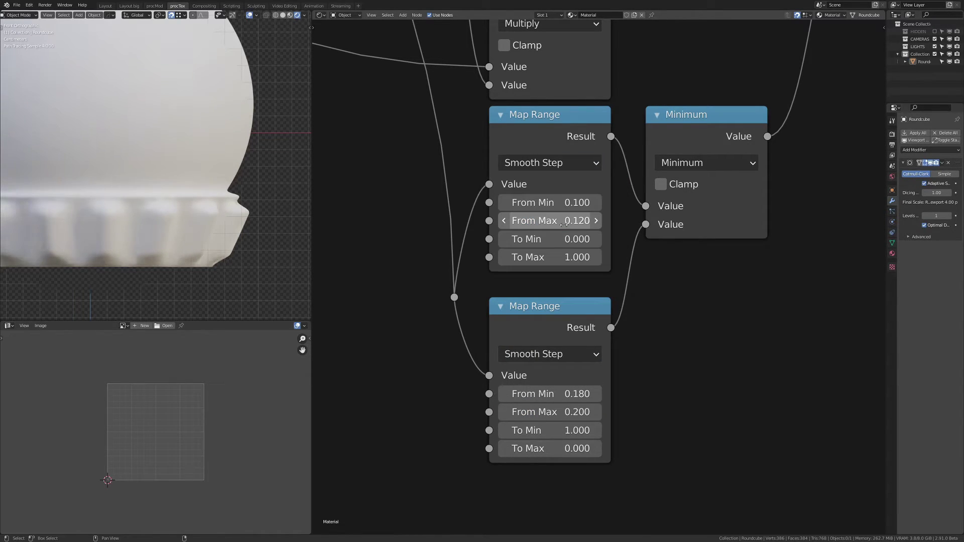
Add a Value node and connect it to the upper mask Map Range's To Max and the lower one's To Min
scroll(608, 243, down, 5)
middle_drag(607, 247, 624, 268)
key(q)
click(437, 246)
click(404, 295)
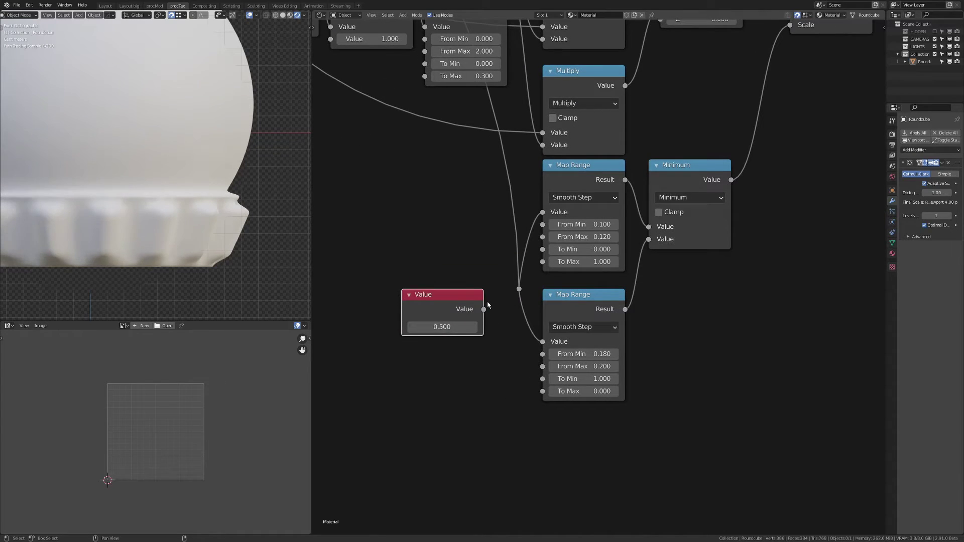
drag(483, 309, 543, 262)
drag(483, 309, 542, 379)
Try 0.3 in the Value node, settle on 0.4, and check the ridges from an angled view
click(411, 327)
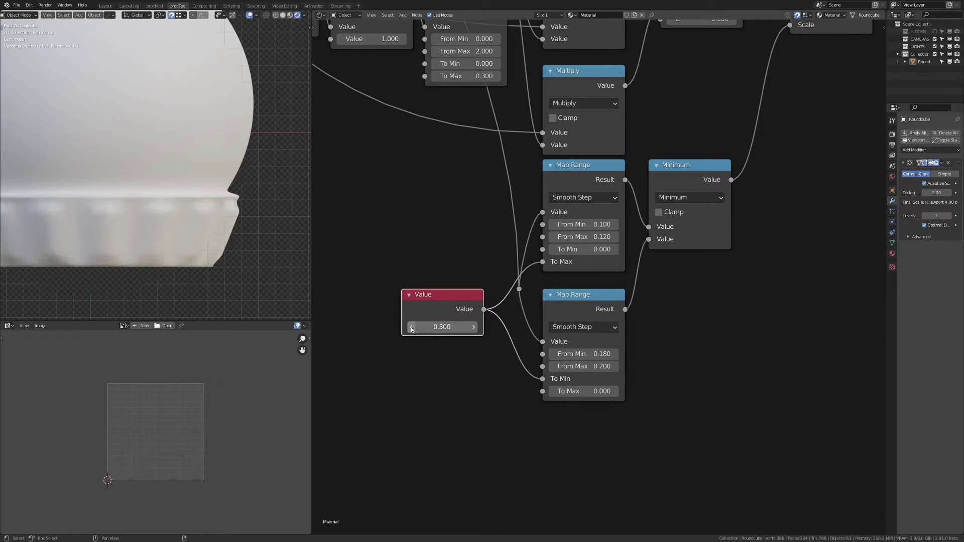
click(412, 327)
scroll(183, 223, down, 3)
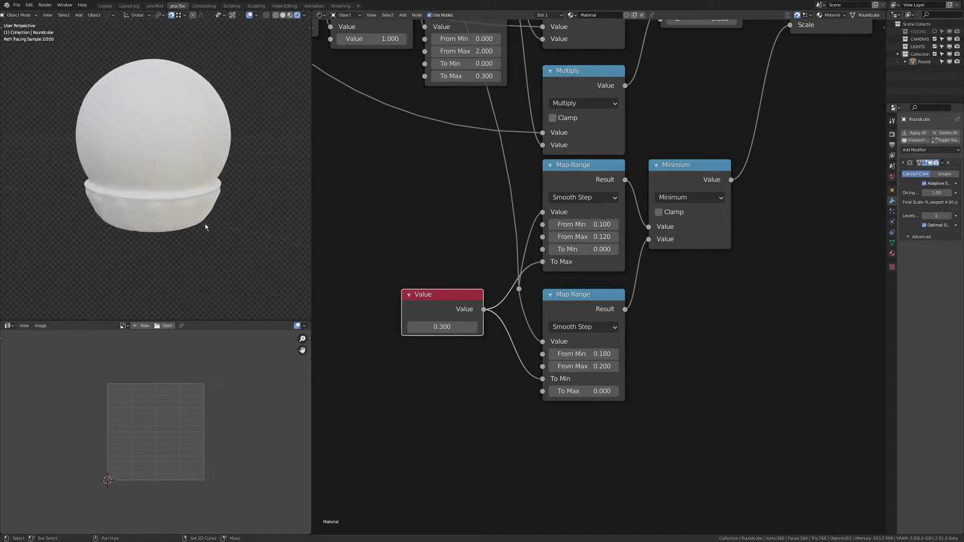
click(473, 327)
middle_drag(157, 146, 194, 174)
Set the Multiply node after the radial Gradient Texture to 200 and view the denser ridges
middle_drag(368, 115, 690, 228)
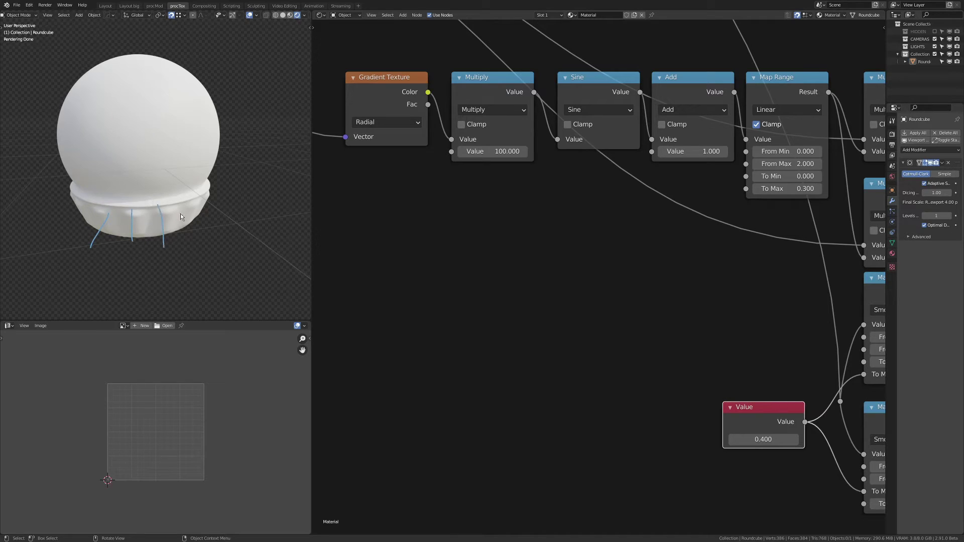
click(492, 151)
text(200)
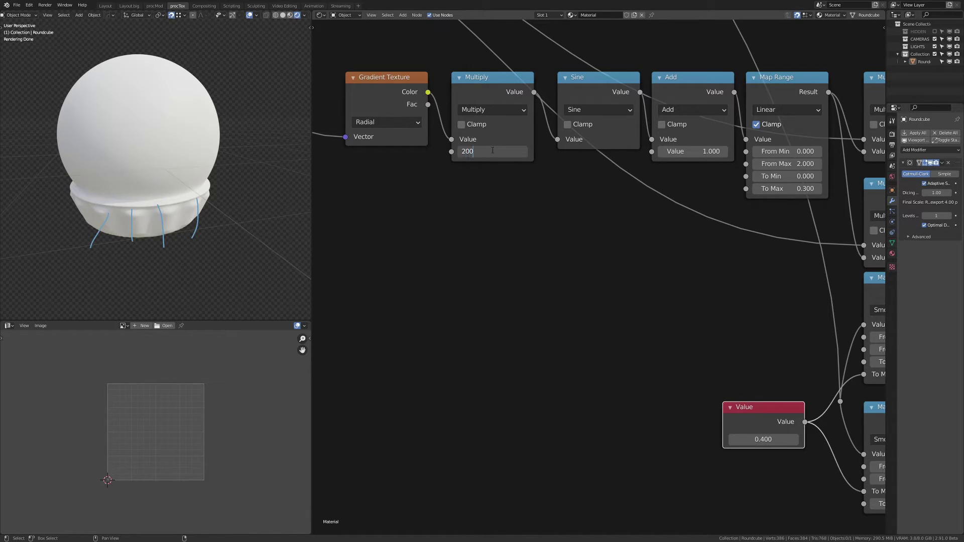
key(Return)
right_drag(225, 214, 217, 217)
middle_drag(217, 218, 226, 207)
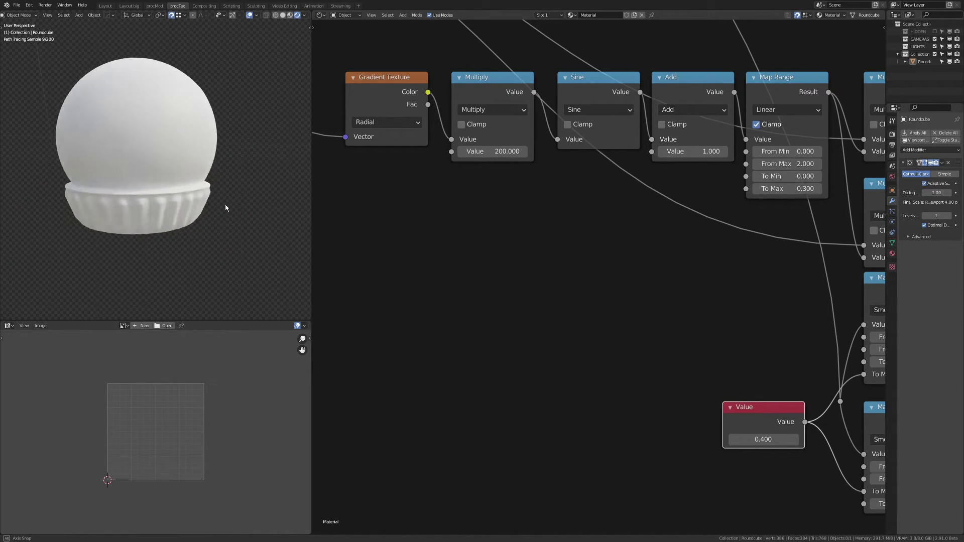
Set From Max on the lower mask Map Range to 0.22
middle_drag(529, 253, 383, 200)
middle_drag(708, 274, 513, 251)
scroll(514, 251, up, 5)
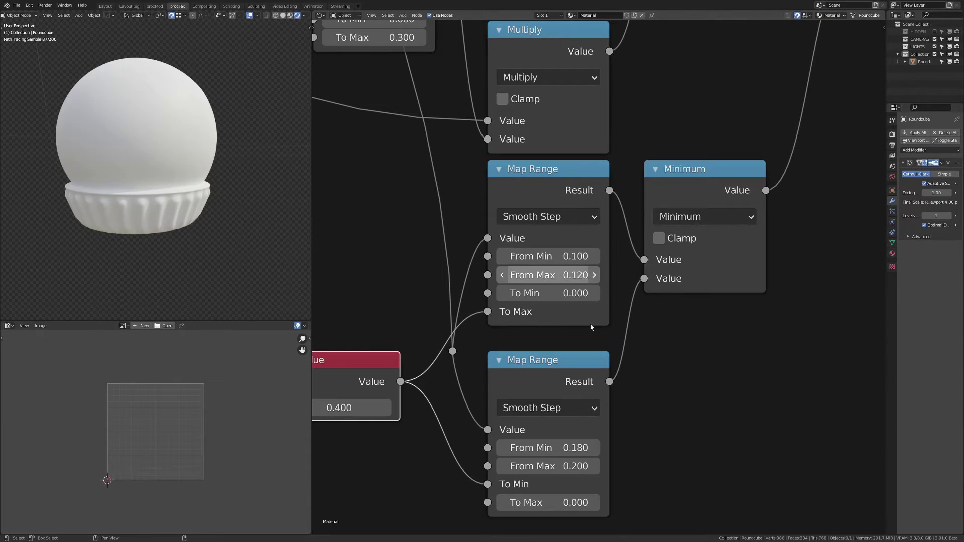
middle_drag(605, 423, 630, 345)
click(602, 386)
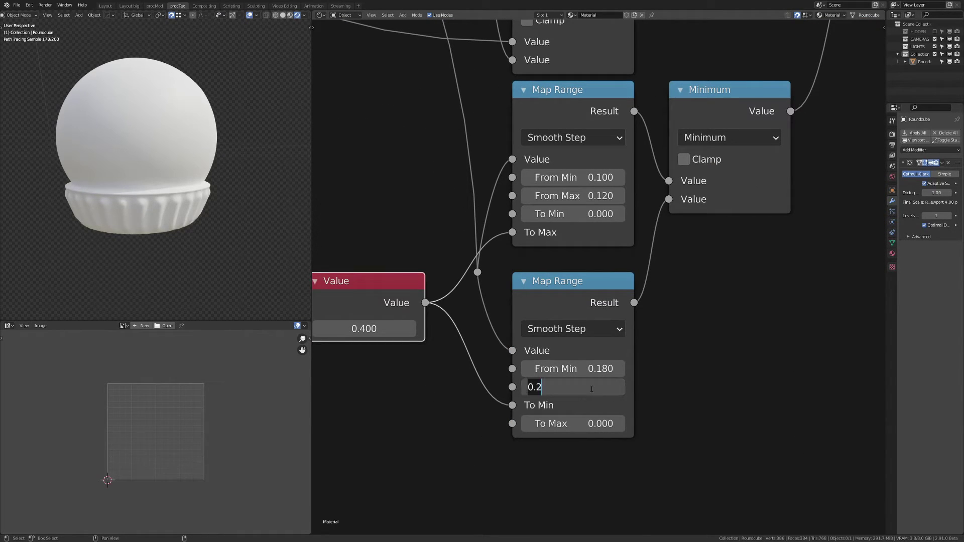
text(.22)
key(Return)
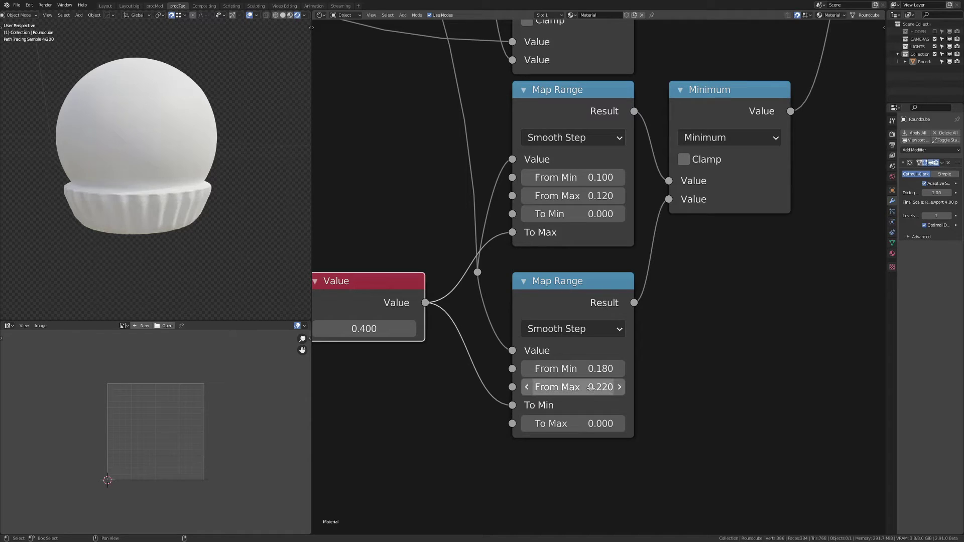
View the whole object from the side and circle its dome with a freehand annotation
middle_drag(127, 138, 222, 226)
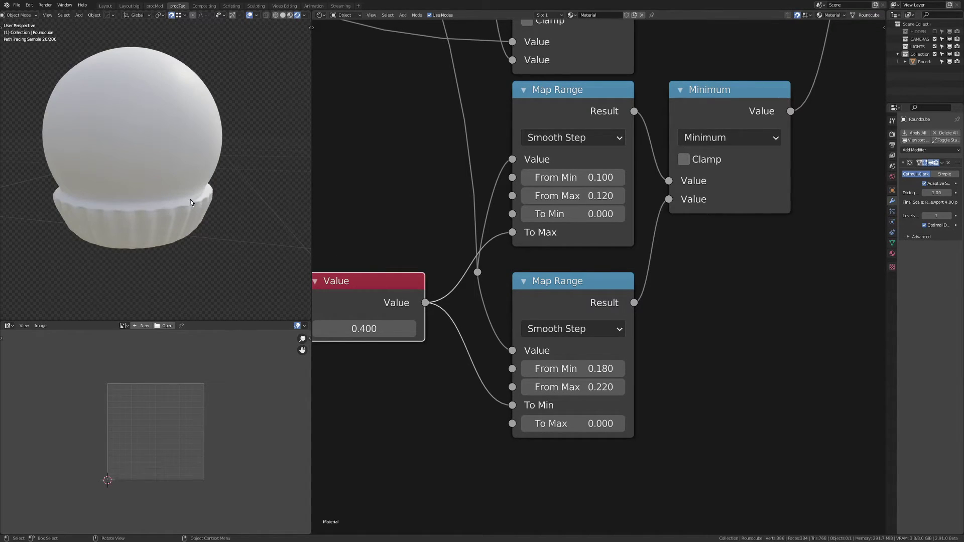
middle_drag(186, 198, 235, 189)
scroll(210, 143, down, 3)
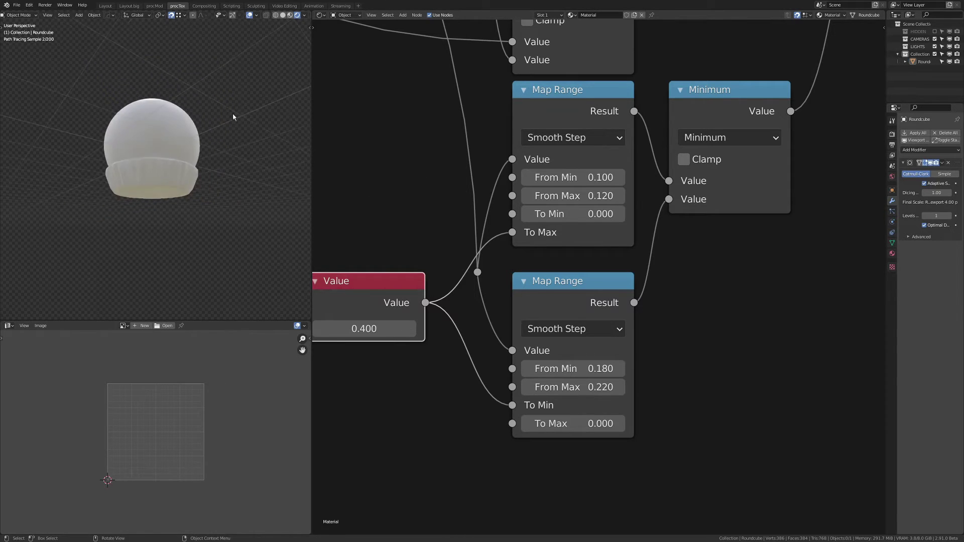
shift+middle_drag(215, 132, 198, 150)
mouse_move(186, 126)
mouse_down()
mouse_move(69, 152)
mouse_move(103, 189)
mouse_move(169, 200)
mouse_move(187, 101)
mouse_move(157, 89)
mouse_up()
Move the Crust Top Edge Multiply nodes and their Combine XYZ node slightly down, closer to the frame's Map Range
scroll(532, 119, down, 5)
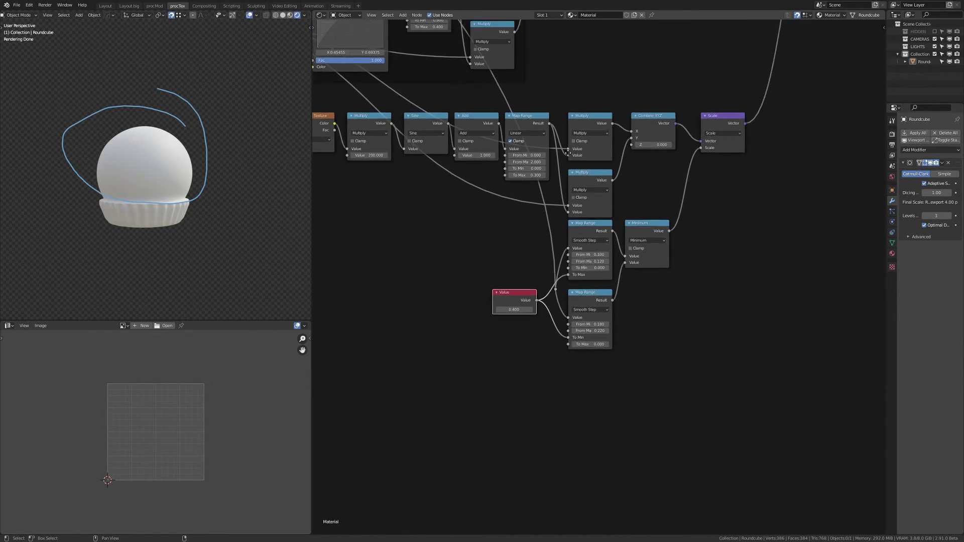
scroll(592, 138, up, 2)
key(Home)
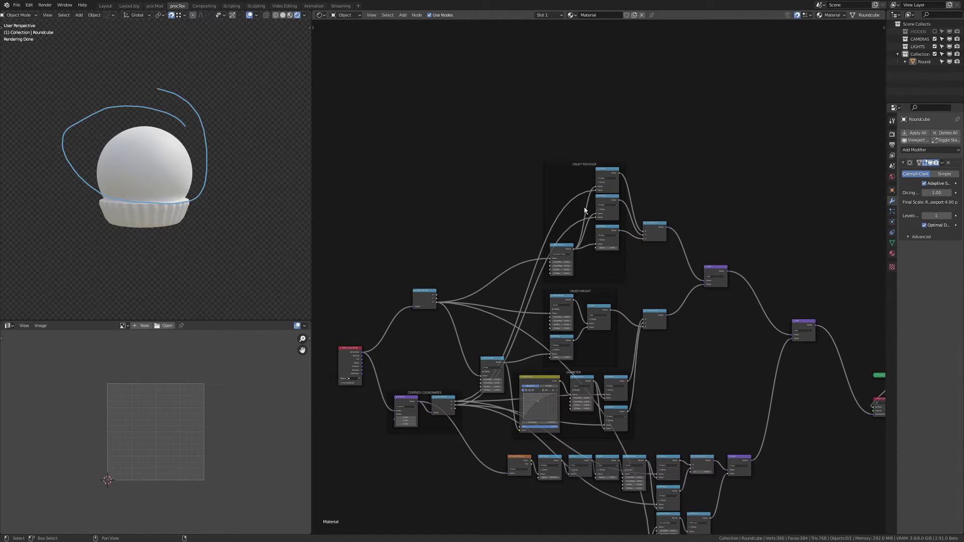
drag(571, 133, 684, 259)
key(g)
click(659, 212)
middle_drag(659, 213, 632, 259)
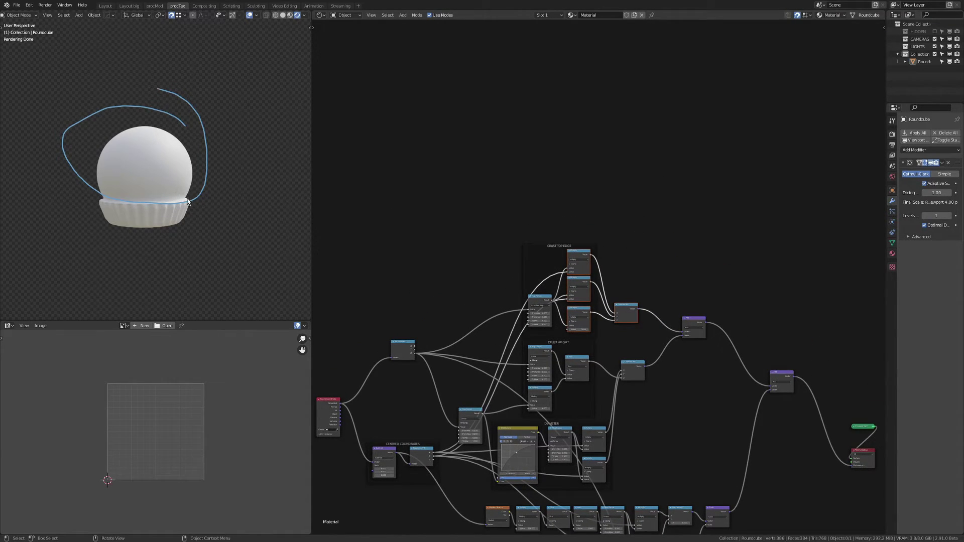
mouse_move(568, 204)
middle_down()
mouse_move(560, 201)
mouse_move(571, 196)
middle_up()
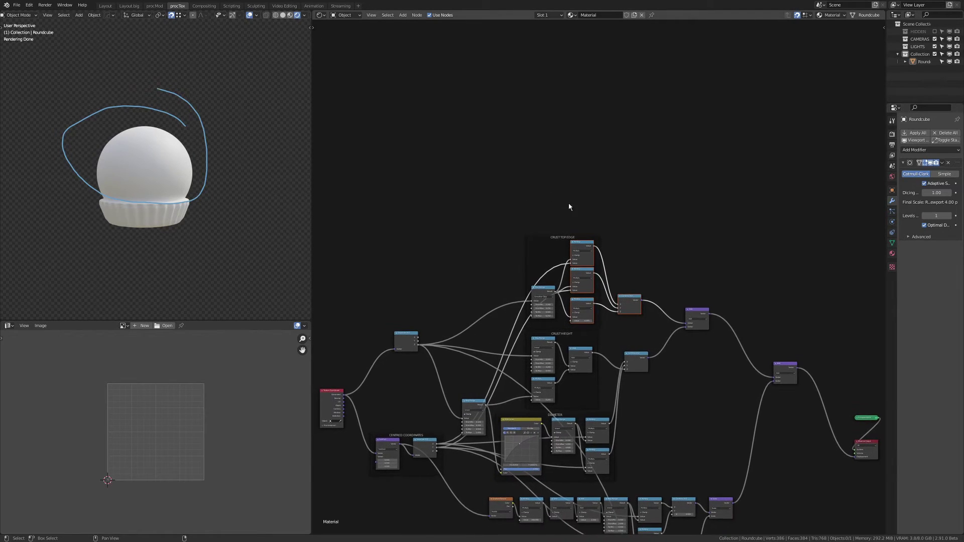
Duplicate the Map Range beside the Crust Height frame with its Z input link, place it above Crust Top Edge, and preview it
scroll(576, 246, up, 5)
middle_drag(487, 224, 577, 175)
click(513, 421)
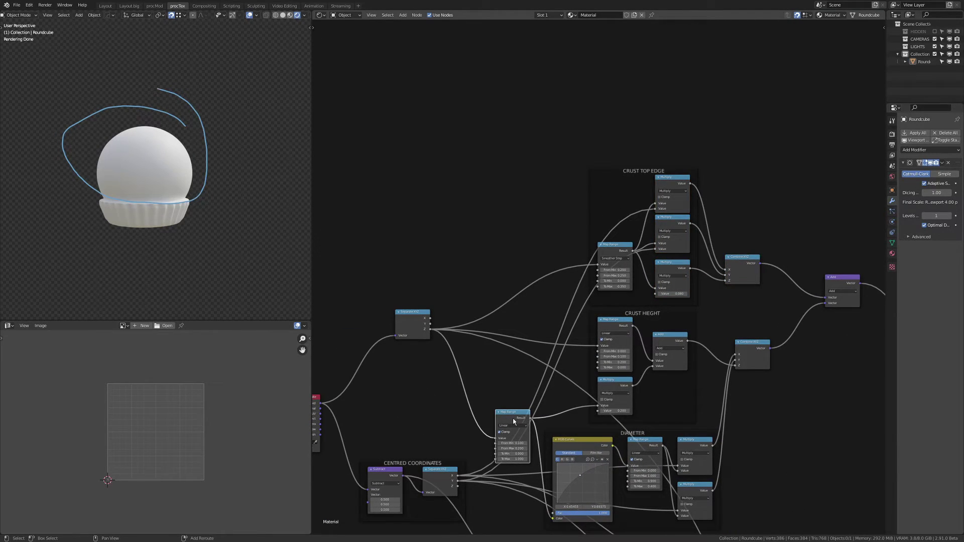
key(shift+d)
click(505, 247)
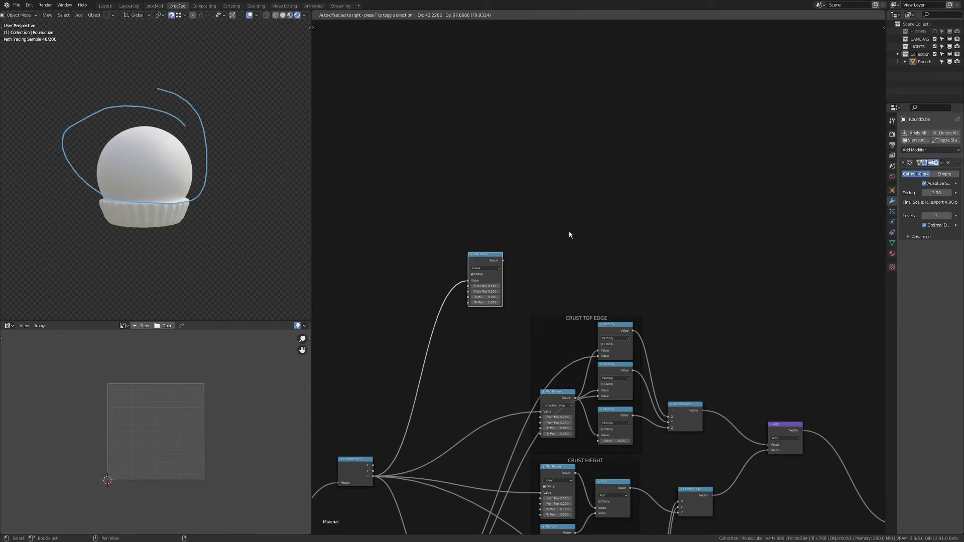
scroll(538, 236, up, 4)
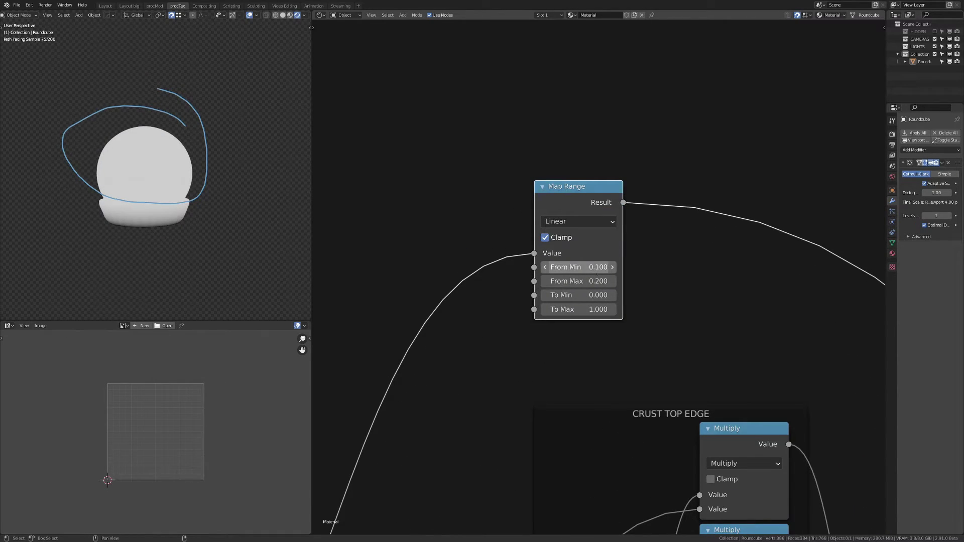
Set the duplicated Map Range's From Min to 0.25 and compare it with the Crust Top Edge Map Range
click(598, 269)
text(.25)
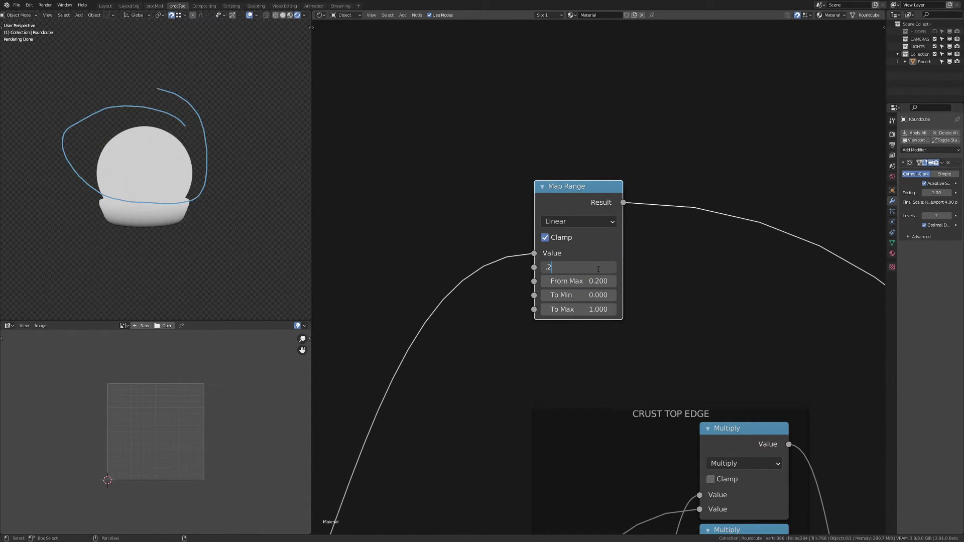
key(Return)
scroll(599, 268, down, 3)
middle_drag(635, 258, 572, 69)
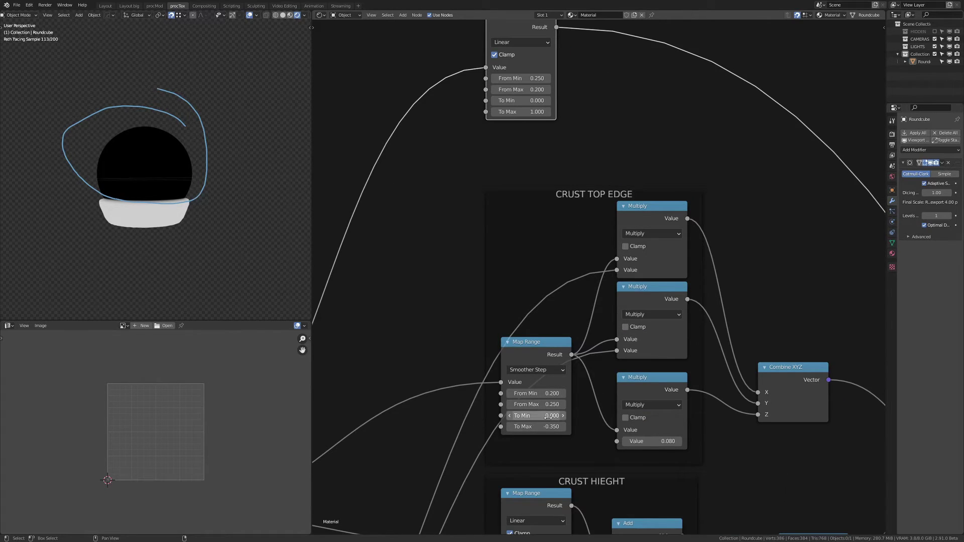
shift+scroll(549, 346, up, 5)
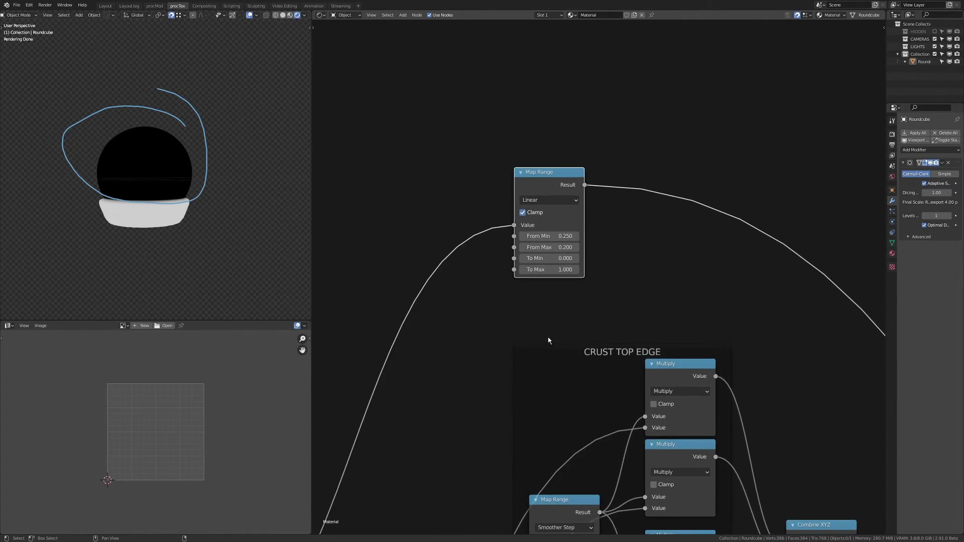
scroll(588, 266, up, 3)
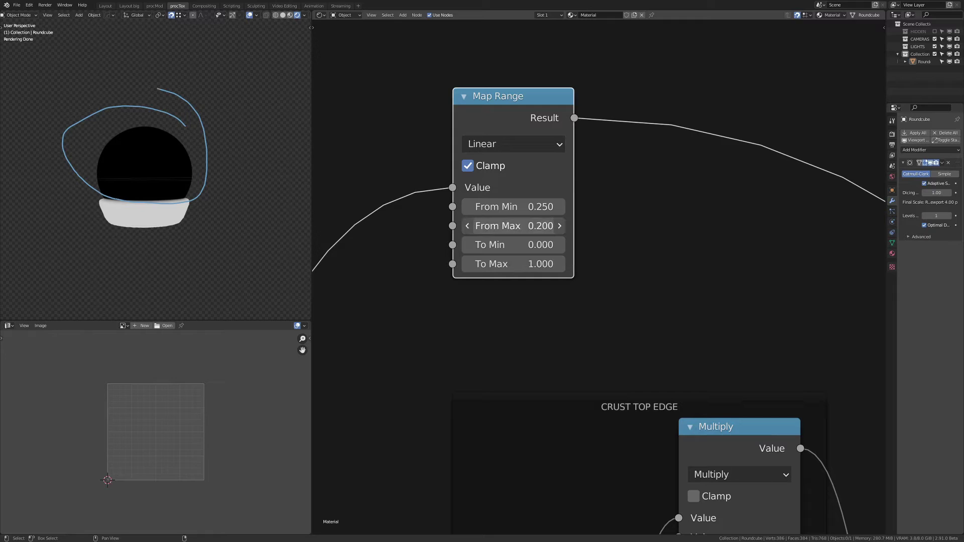
Set the duplicated Map Range's From Max to 1 and follow its input back to the Separate XYZ node
click(528, 221)
text(1)
key(Return)
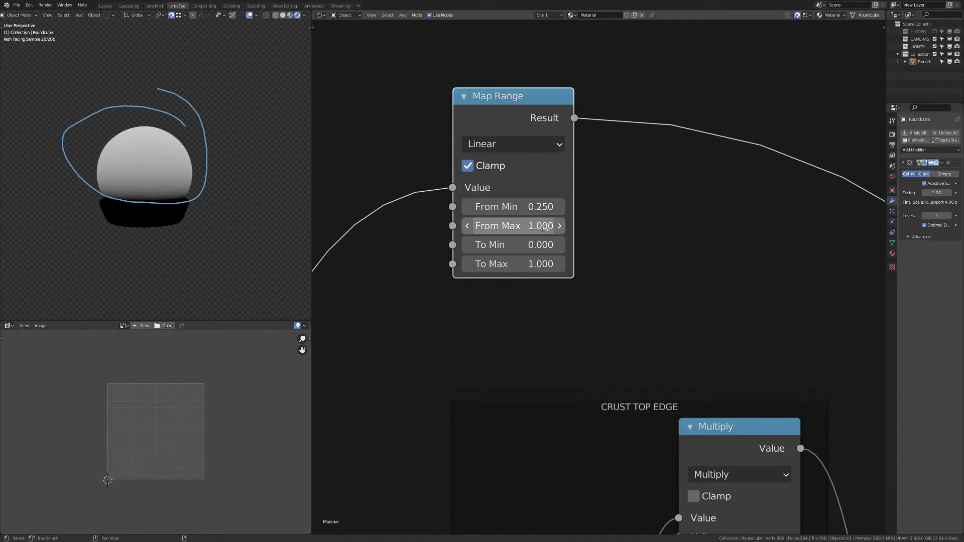
scroll(467, 322, down, 3)
middle_drag(436, 381, 672, 85)
middle_drag(396, 382, 610, 331)
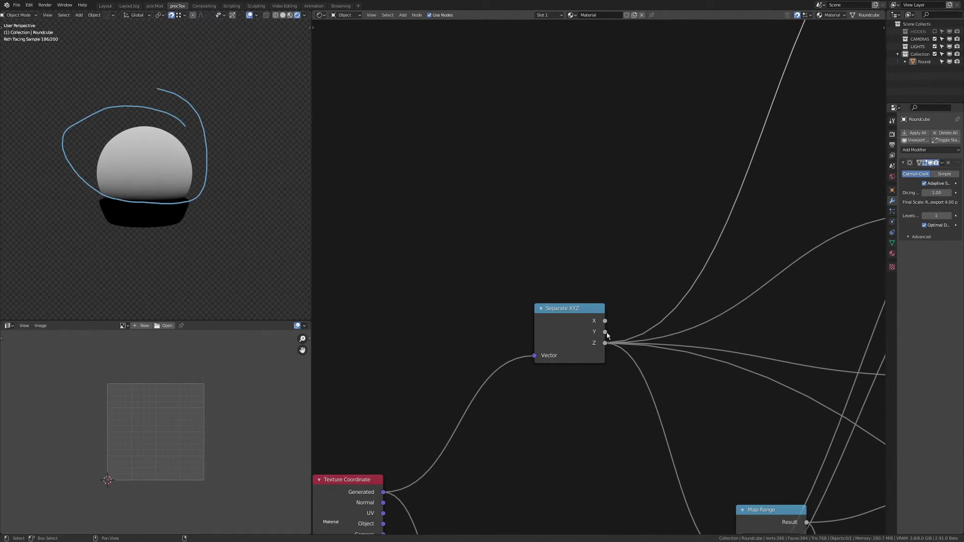
Try 200/tau and 32/tau as the Multiply value between the radial Gradient Texture and the Sine node
scroll(667, 132, down, 5)
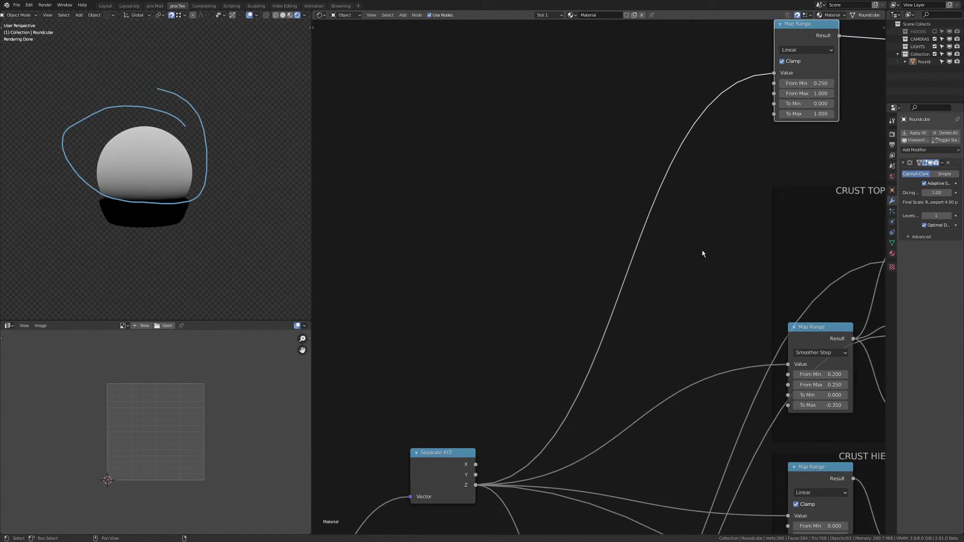
scroll(603, 361, up, 7)
middle_drag(600, 360, 737, 294)
middle_drag(784, 368, 564, 247)
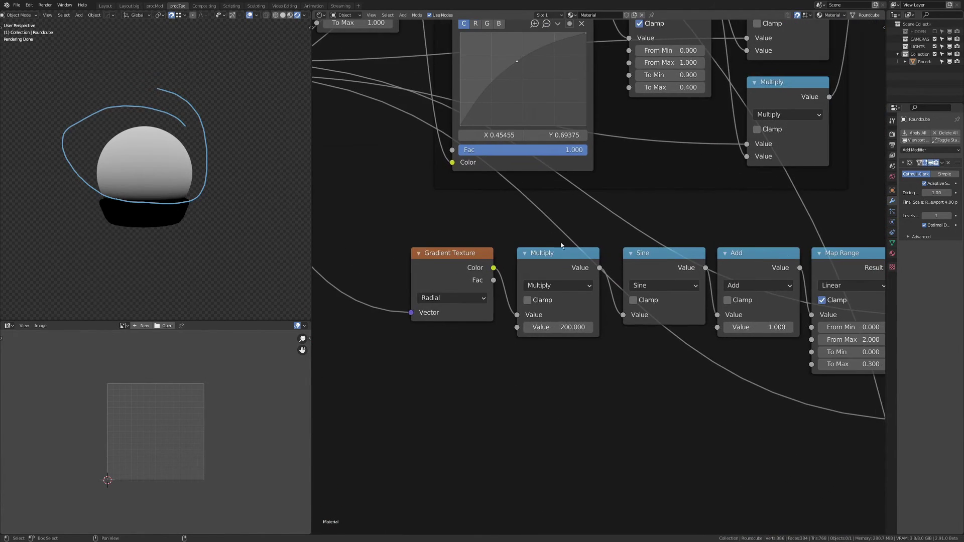
scroll(568, 286, up, 3)
click(561, 340)
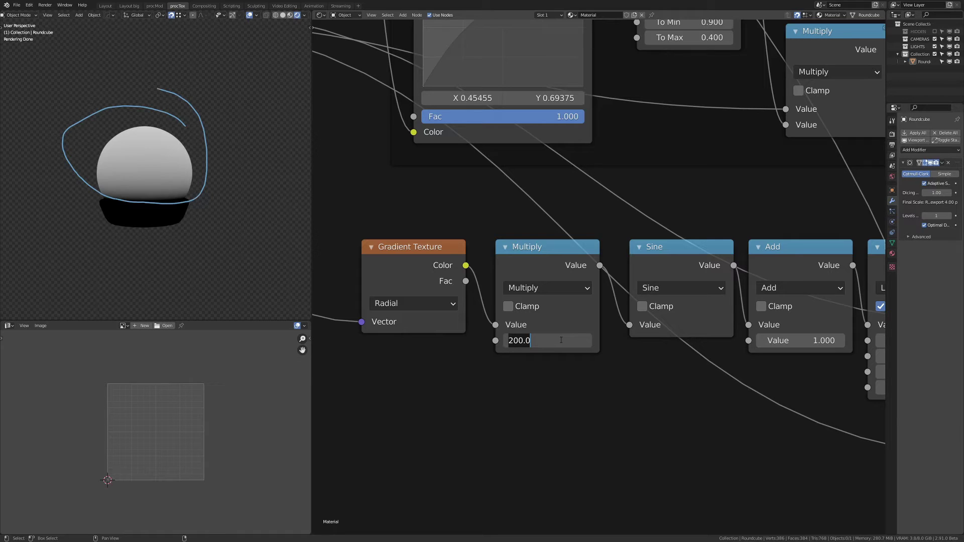
key(End)
text(/tau)
key(Return)
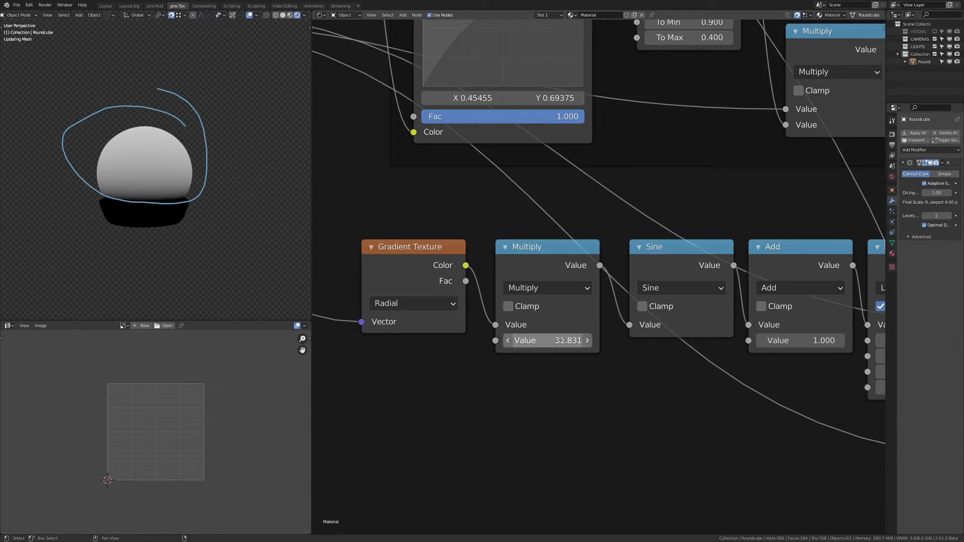
double_click(563, 340)
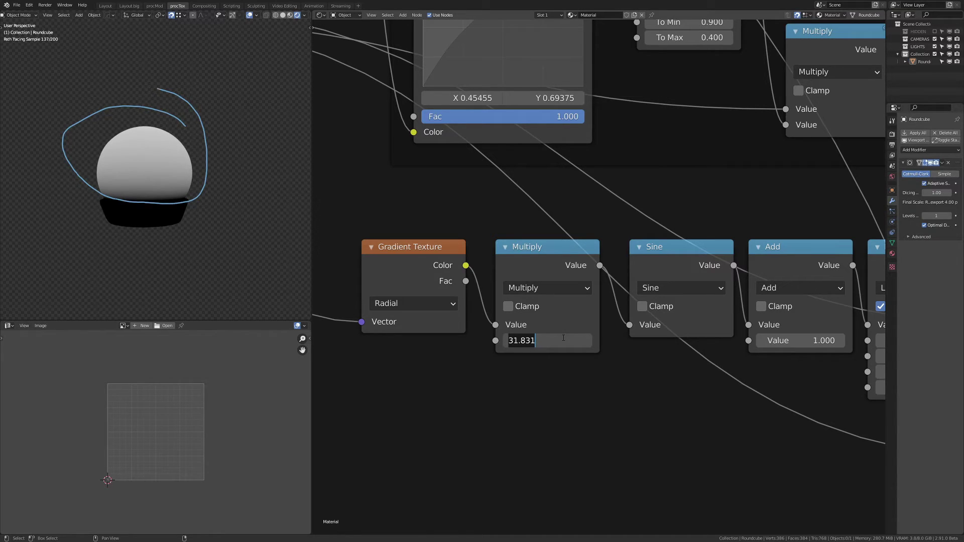
text(32/tau)
key(Return)
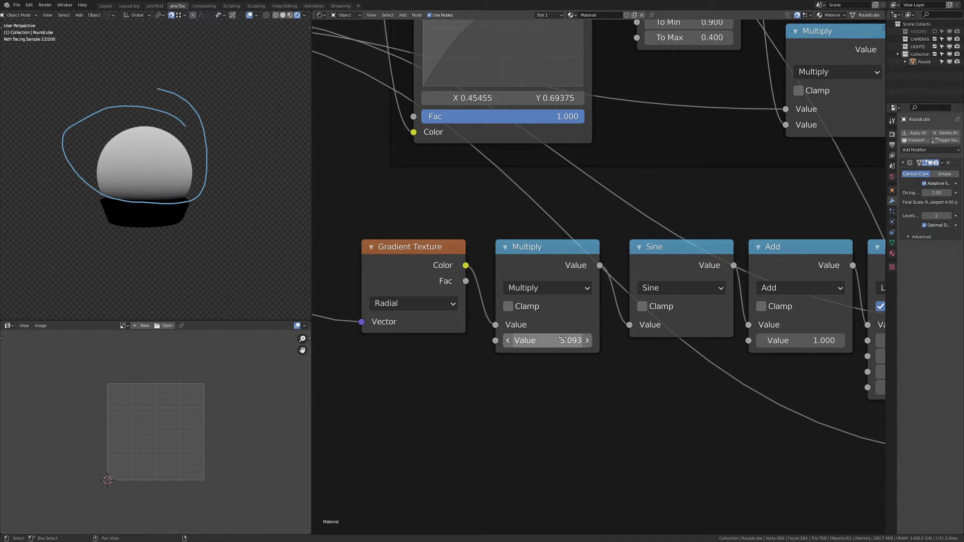
Set the Multiply value between the radial Gradient Texture and the Sine node to 32*tau
click(555, 339)
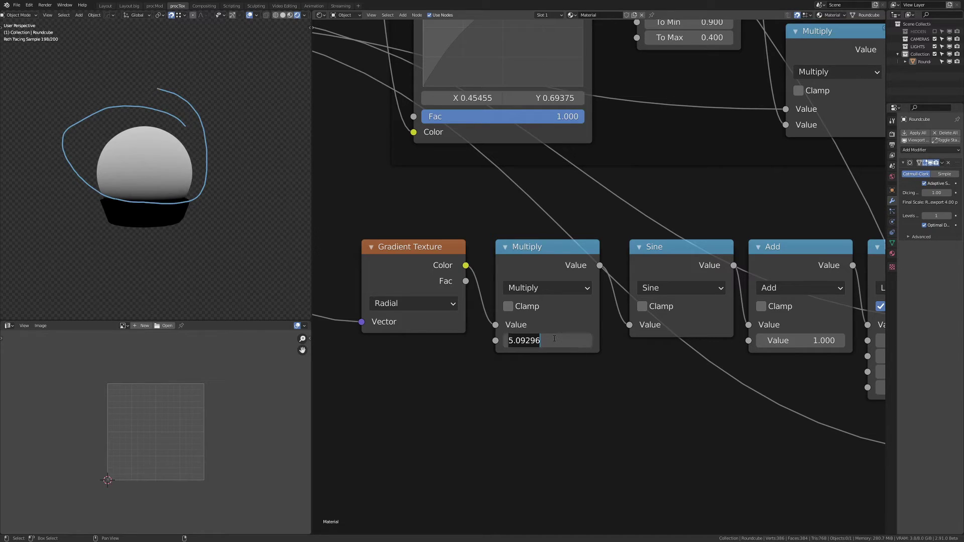
text(32*tau)
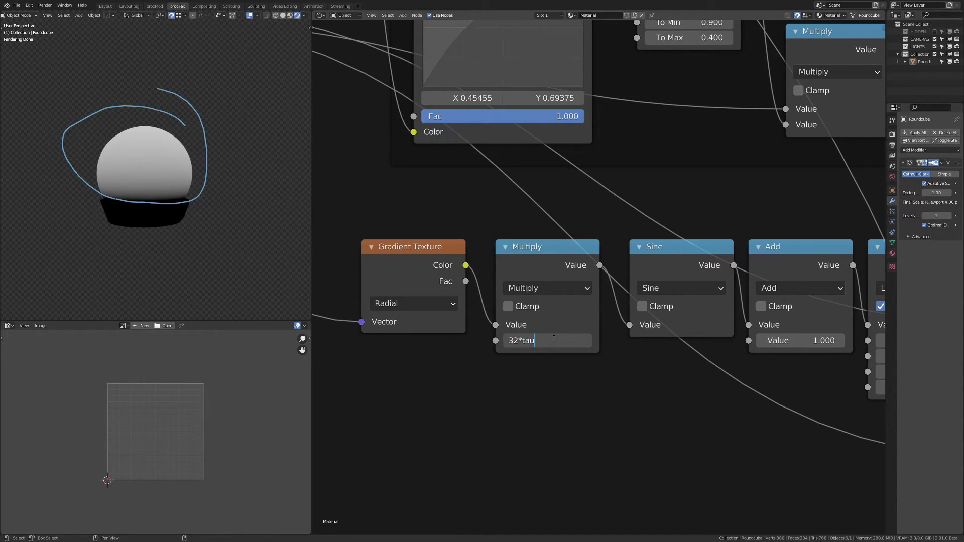
key(Return)
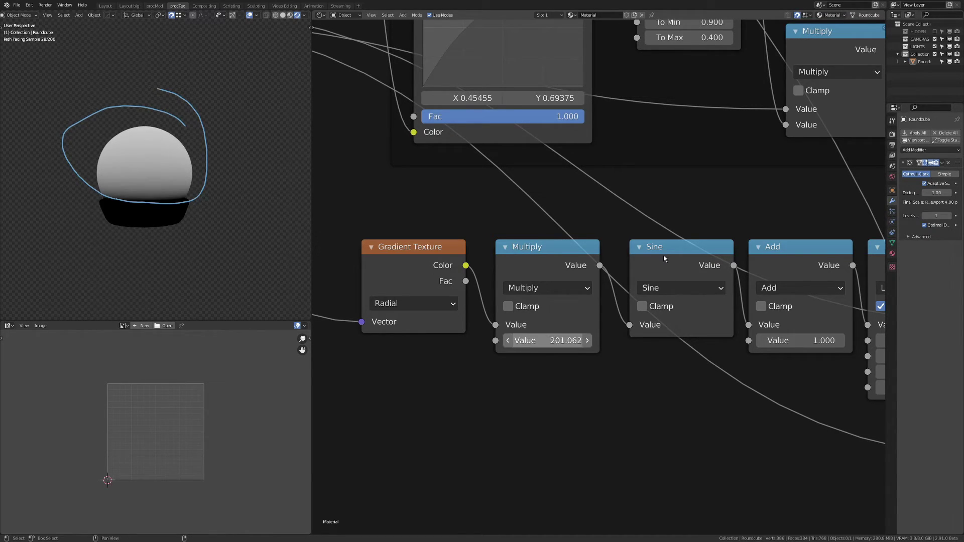
Preview the Principled BSDF and examine the crust ridges of the displaced model from a higher angle
middle_drag(171, 200, 194, 210)
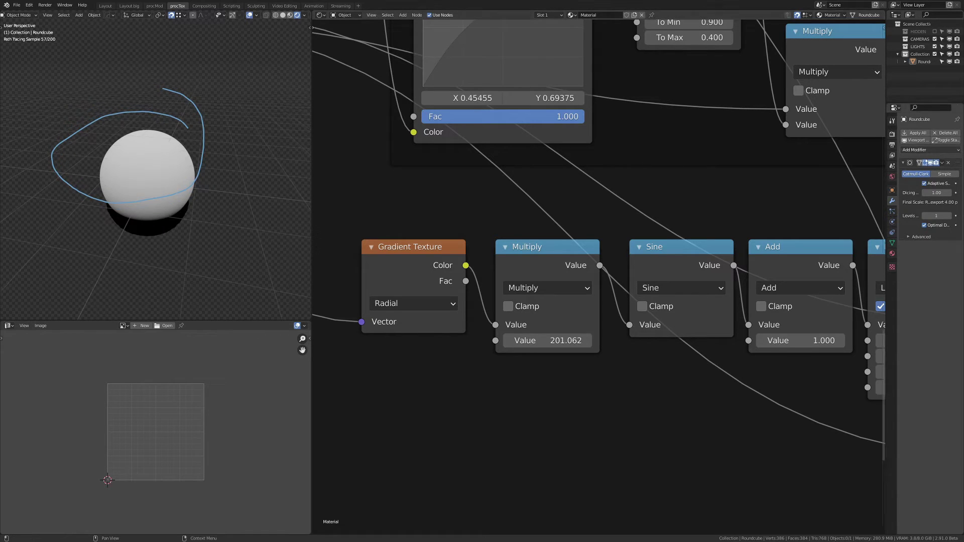
scroll(545, 201, down, 5)
middle_drag(644, 230, 501, 355)
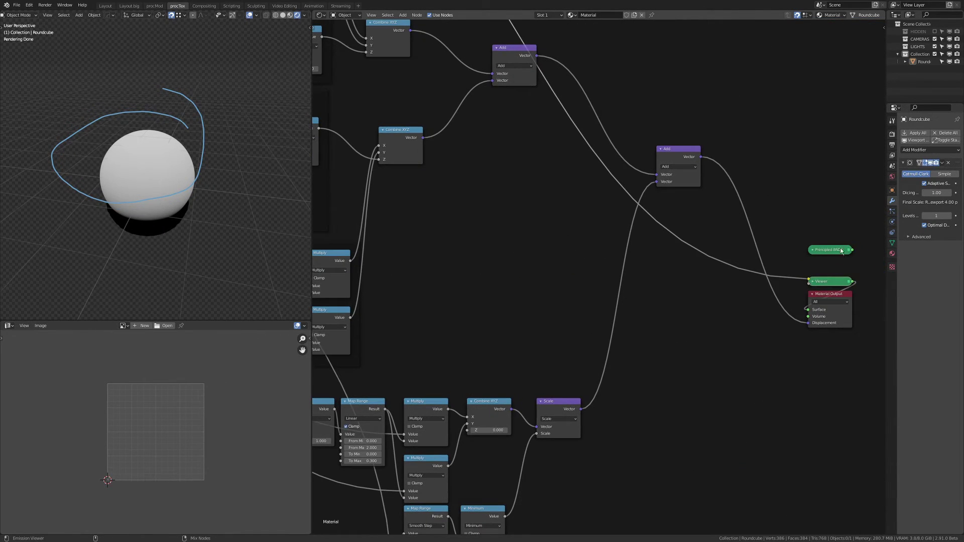
ctrl+shift+click(841, 249)
scroll(246, 202, up, 5)
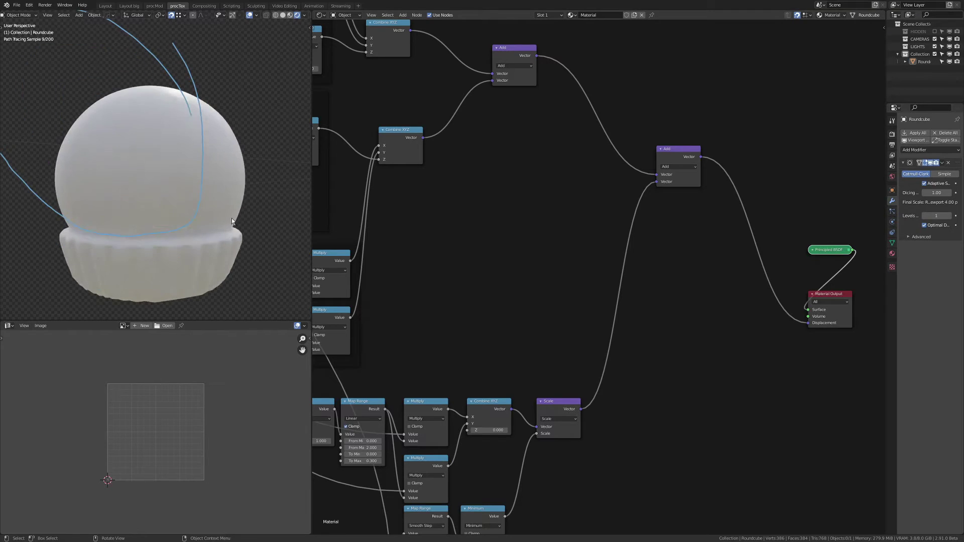
scroll(626, 172, down, 3)
scroll(628, 194, up, 8)
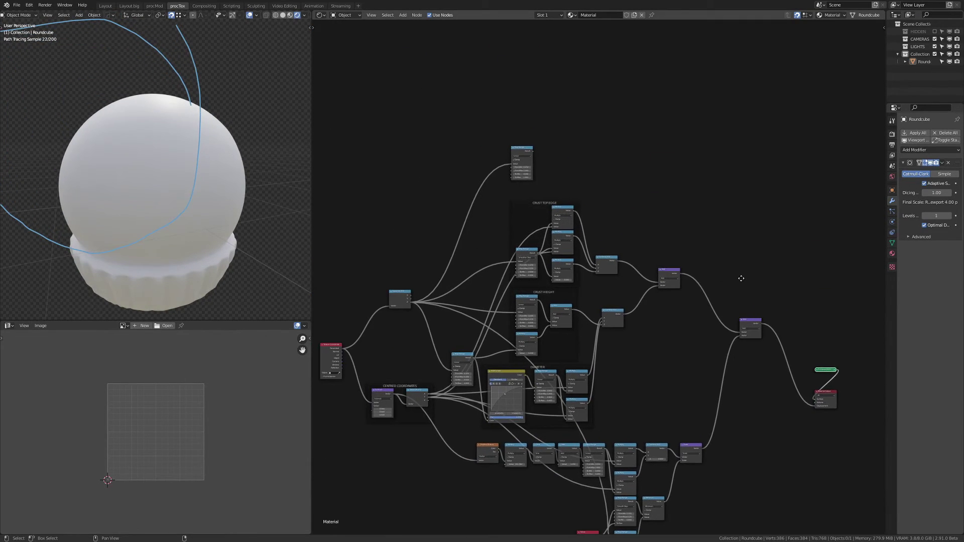
In front view, preview the Map Range above the Crust Top Edge frame and set its From Min to 0.23
key(KP_1)
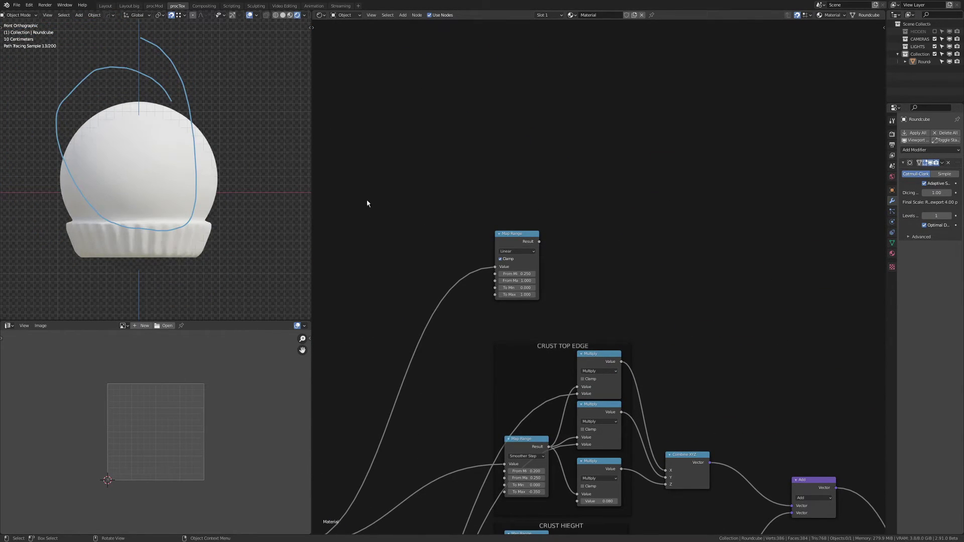
scroll(366, 200, up, 2)
ctrl+shift+click(446, 209)
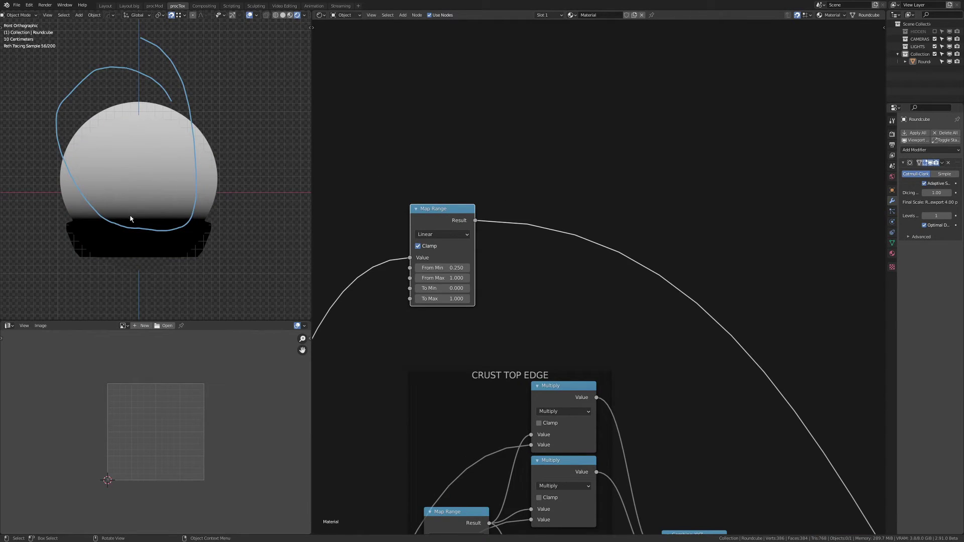
scroll(469, 236, up, 3)
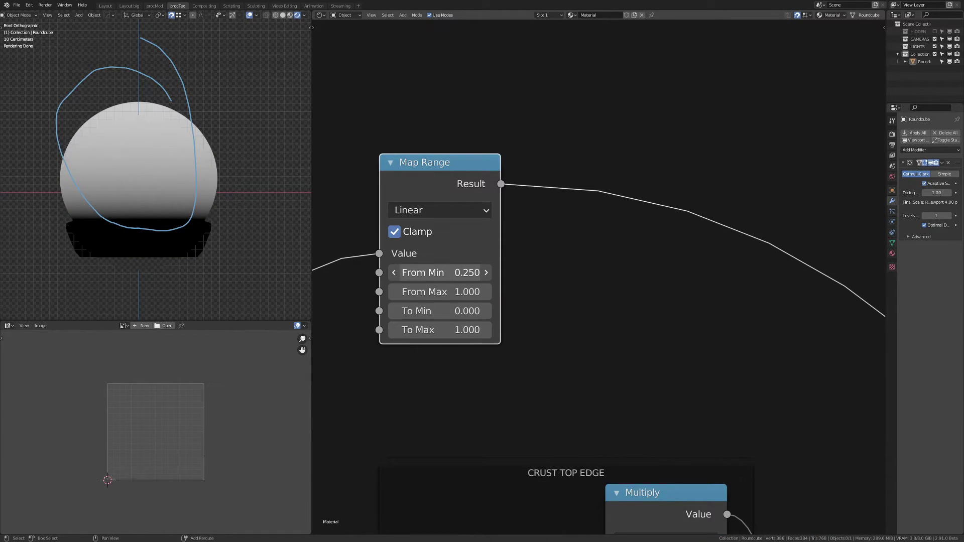
shift+drag(442, 273, 435, 272)
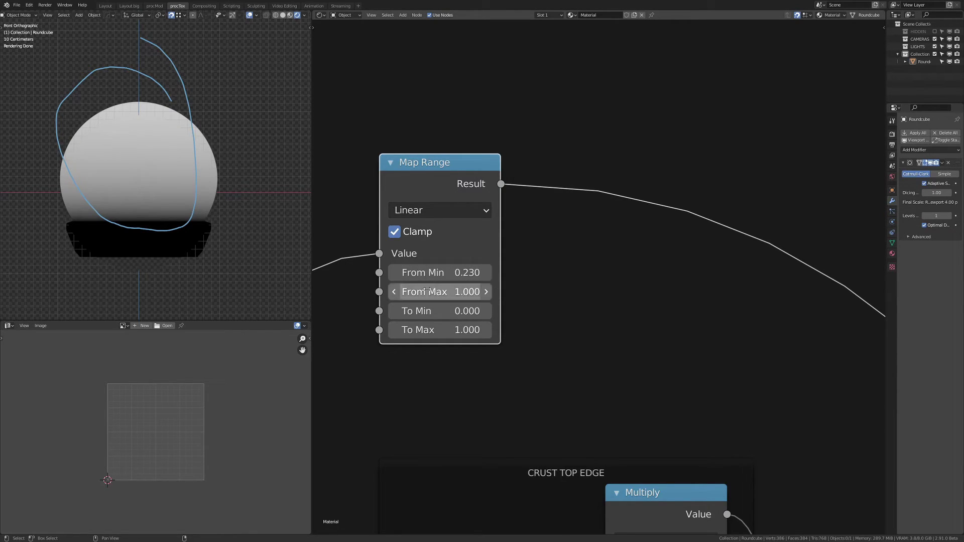
Set the previewed Map Range's From Max to 0.26 and erase the annotation stroke around the dome
shift+drag(394, 291, 296, 292)
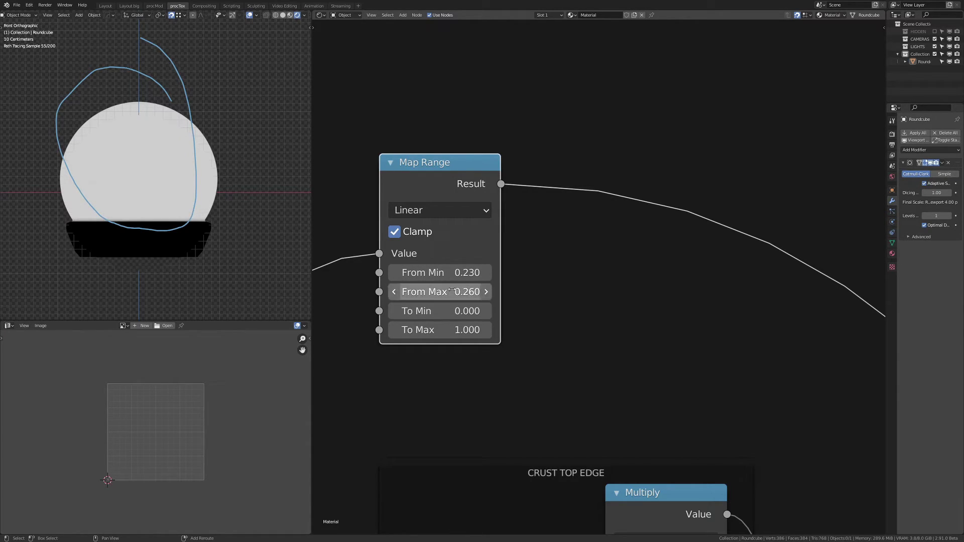
scroll(605, 258, down, 10)
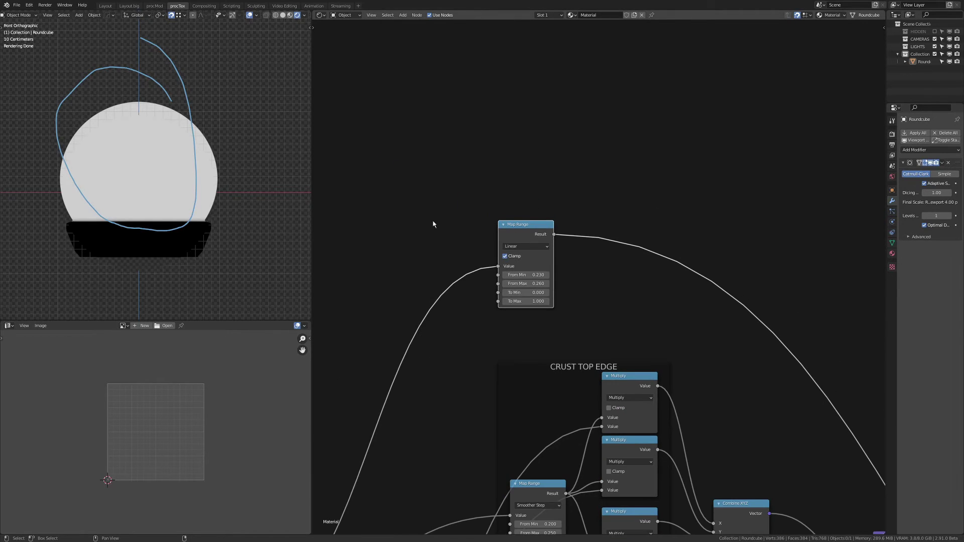
mouse_move(193, 151)
right_down()
mouse_move(110, 193)
mouse_move(173, 209)
right_up()
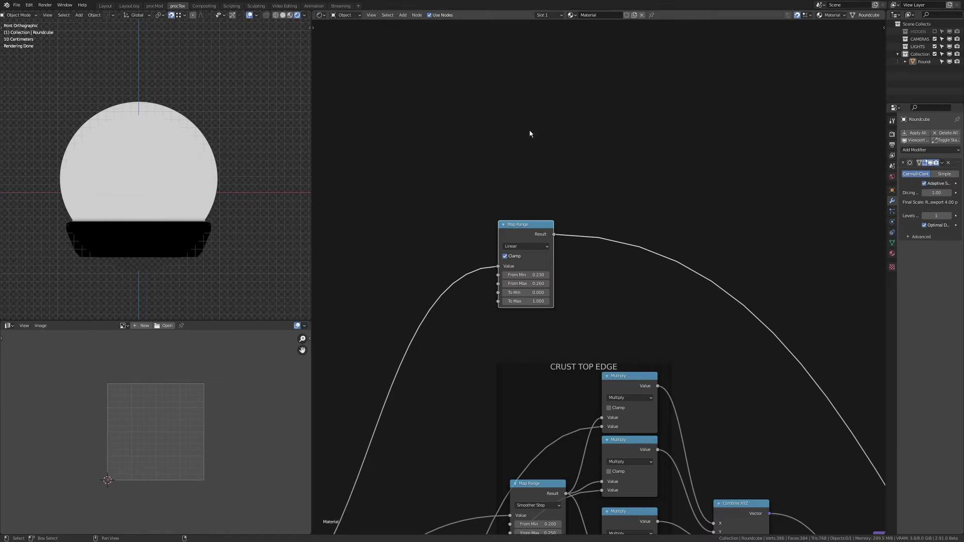
Set the previewed Map Range's From Max to 0.4 to soften the transition at the dome's base
scroll(577, 191, down, 5)
middle_drag(608, 215, 583, 201)
scroll(583, 201, up, 6)
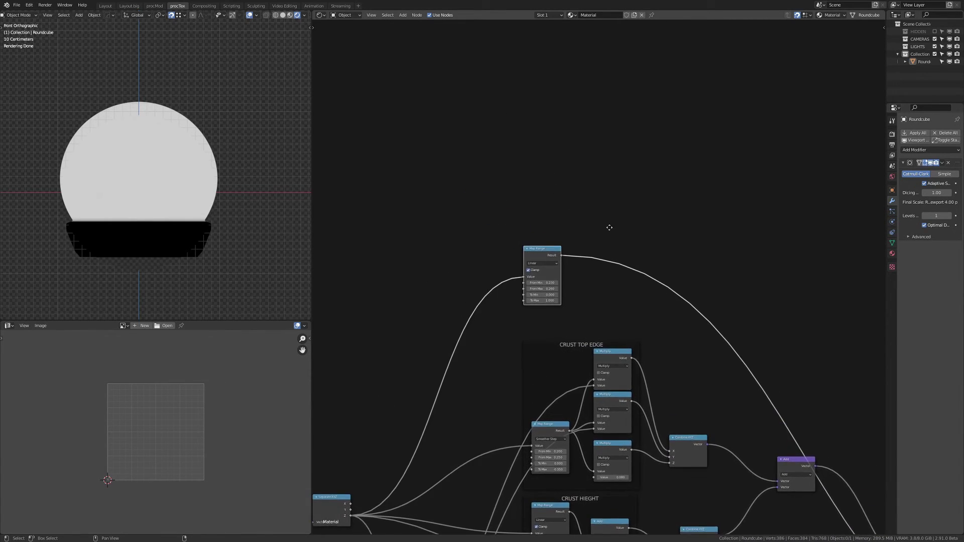
click(549, 279)
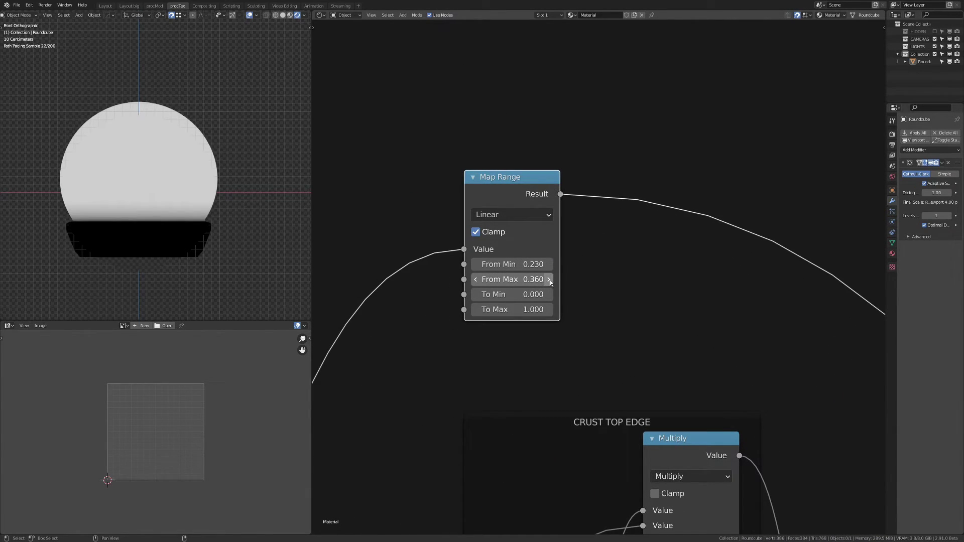
click(534, 280)
text(.4)
key(Return)
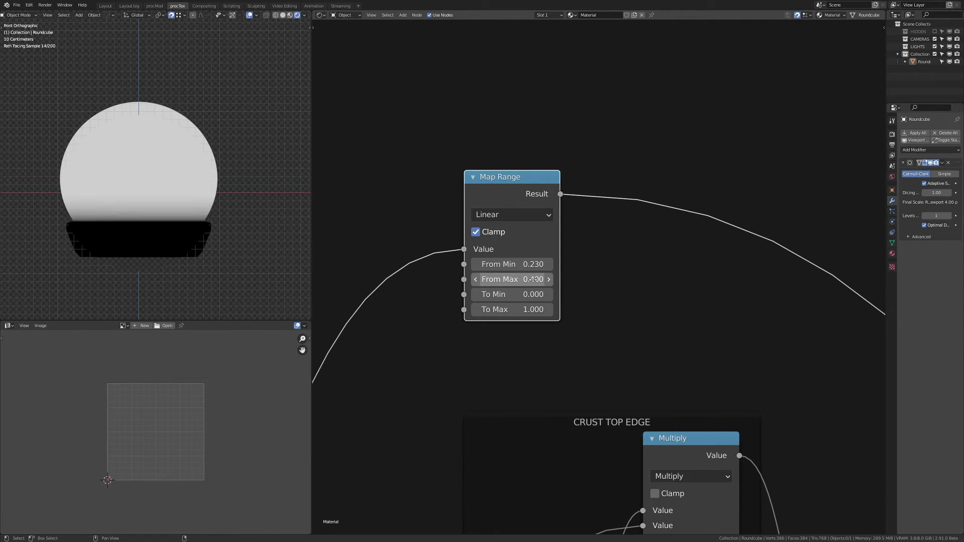
Move the previewed Map Range node directly above the Multiply nodes of the Crust Top Edge frame
scroll(599, 237, down, 7)
middle_drag(599, 236, 498, 187)
drag(445, 181, 550, 224)
middle_drag(608, 281, 497, 197)
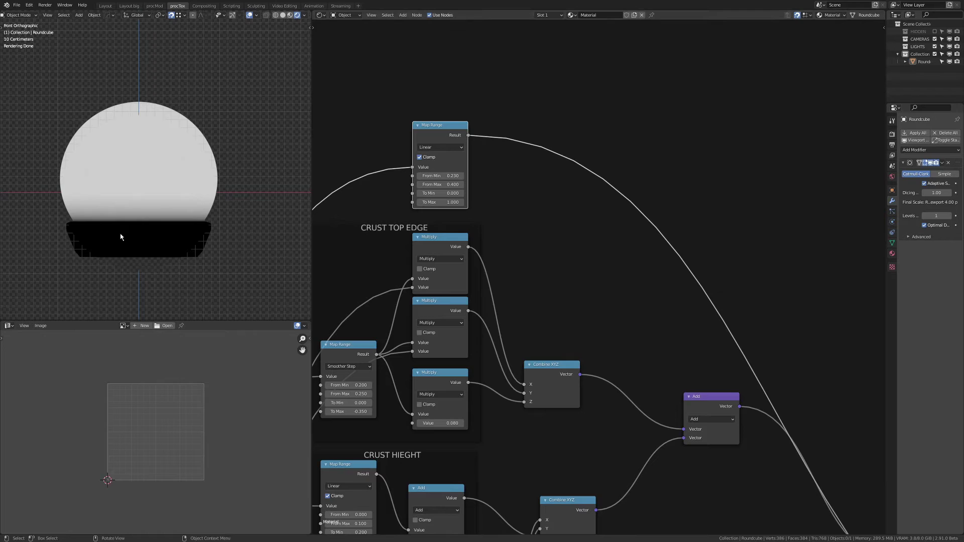
Sketch annotation strokes over the dome's base and around the dome, and erase them
mouse_move(75, 208)
mouse_down()
mouse_move(179, 186)
mouse_move(209, 229)
mouse_up()
mouse_move(21, 116)
mouse_down()
mouse_move(57, 170)
mouse_move(63, 109)
mouse_up()
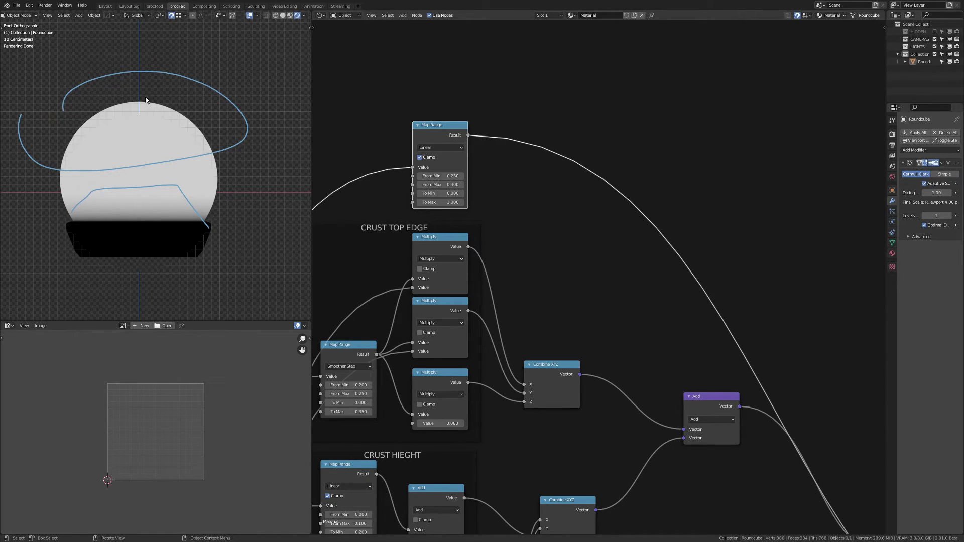
mouse_move(146, 99)
ctrl+mouse_down()
mouse_move(252, 150)
mouse_move(232, 201)
ctrl+mouse_up()
Move the previewed Map Range node further up and to the right, clear of the Crust Top Edge frame
middle_drag(435, 129, 424, 117)
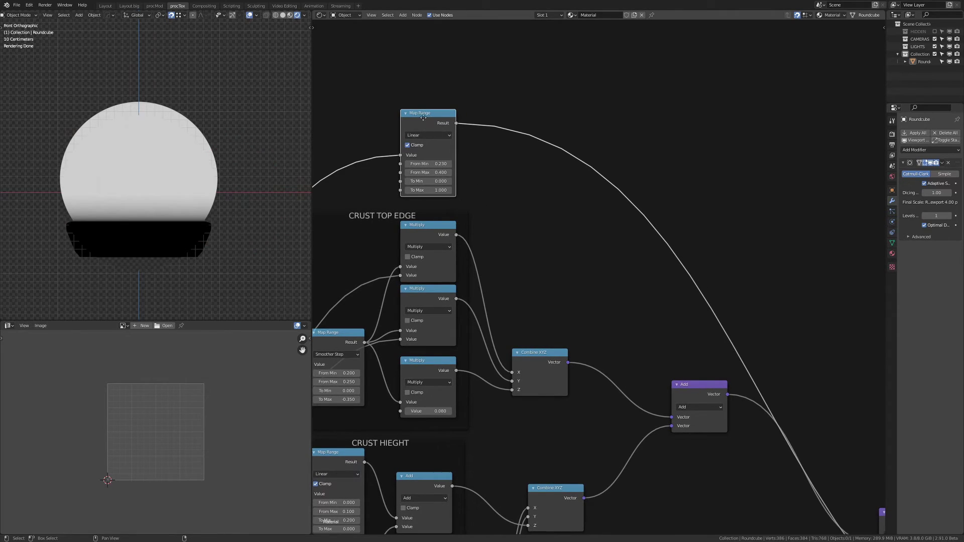
drag(424, 117, 423, 85)
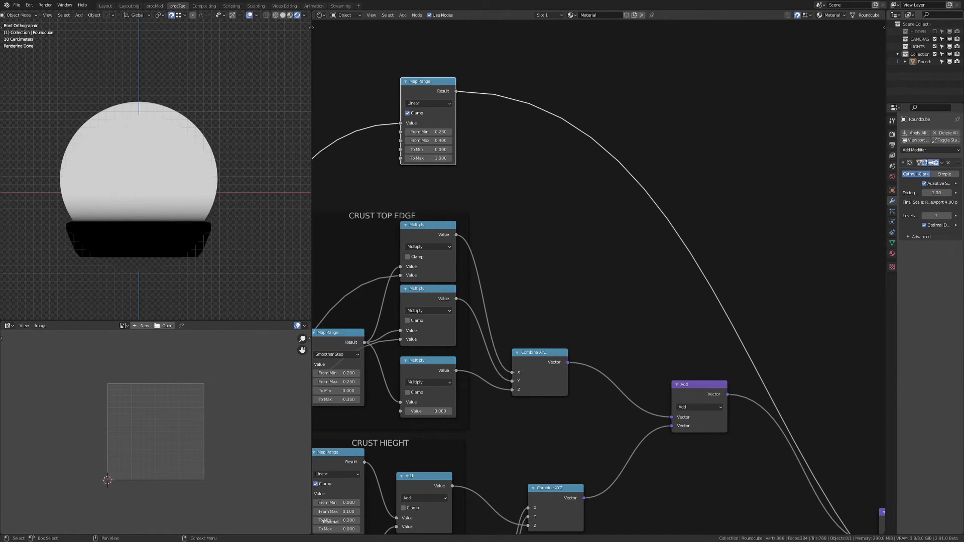
scroll(570, 264, down, 3)
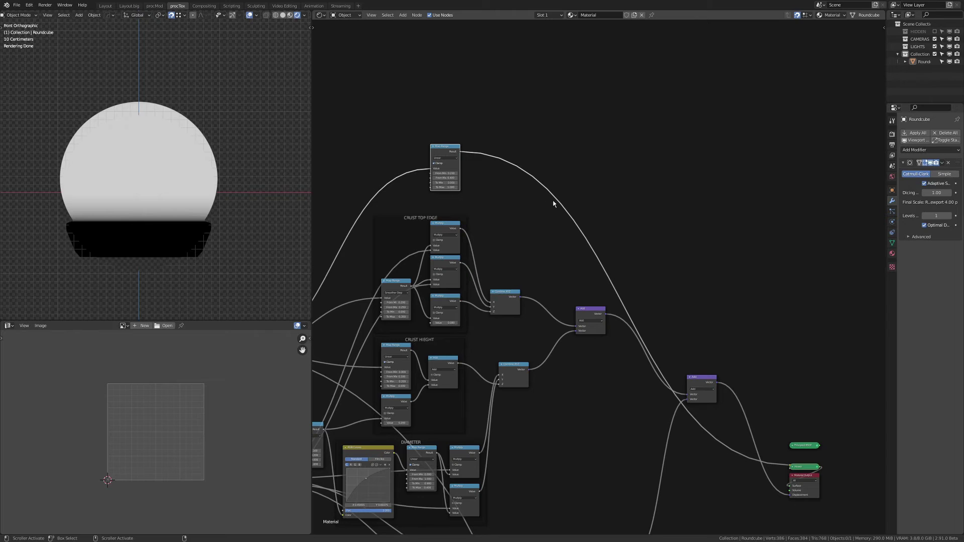
middle_drag(553, 204, 627, 247)
scroll(628, 247, up, 2)
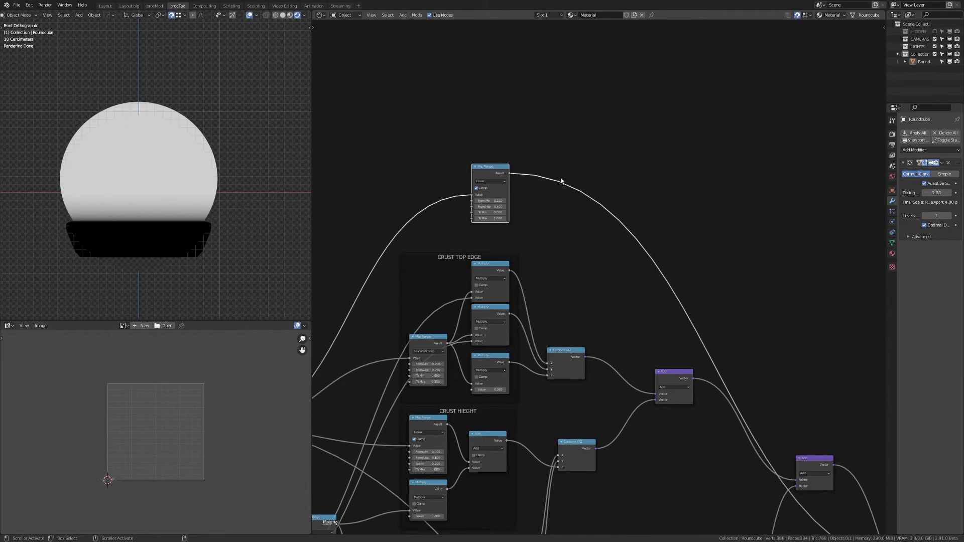
drag(493, 167, 611, 131)
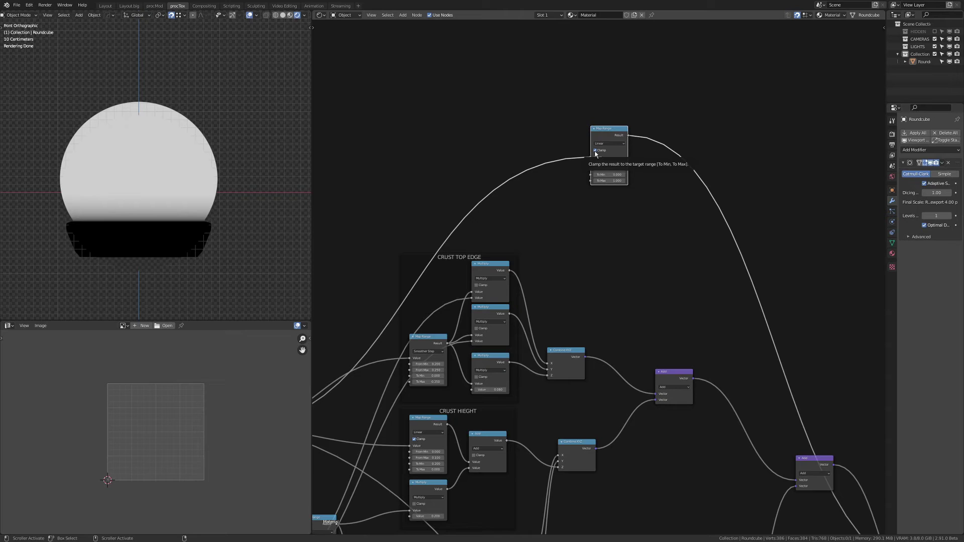
scroll(680, 177, up, 4)
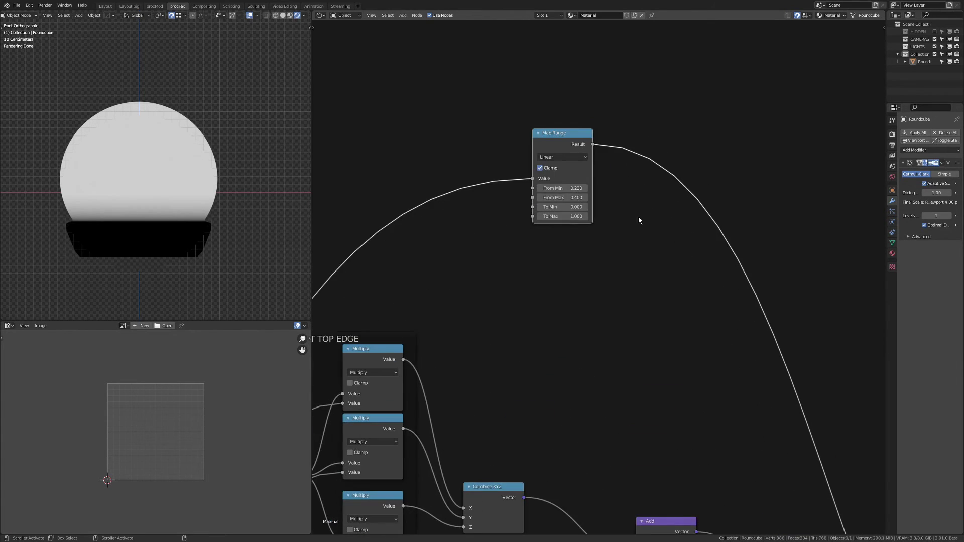
middle_drag(603, 218, 632, 240)
scroll(570, 239, up, 4)
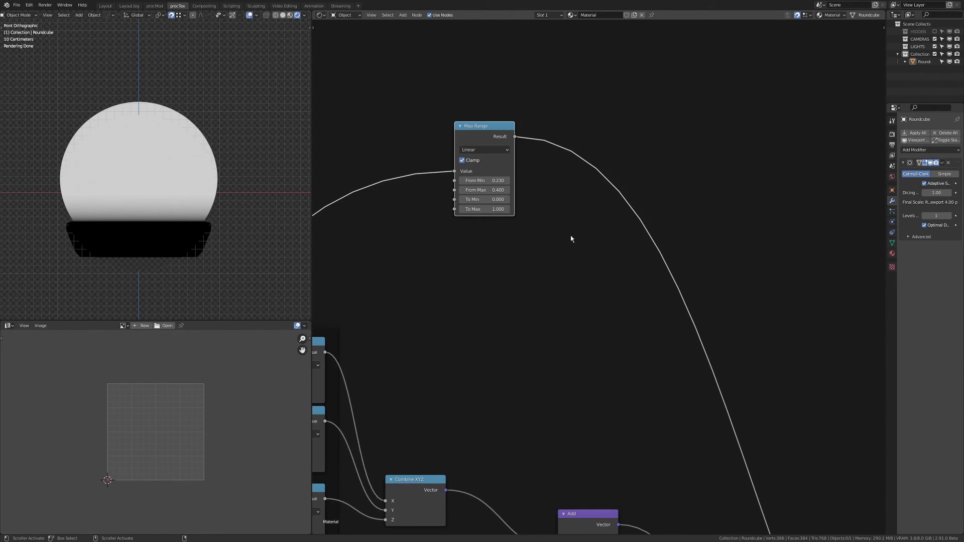
middle_drag(556, 248, 577, 230)
key(shift+a)
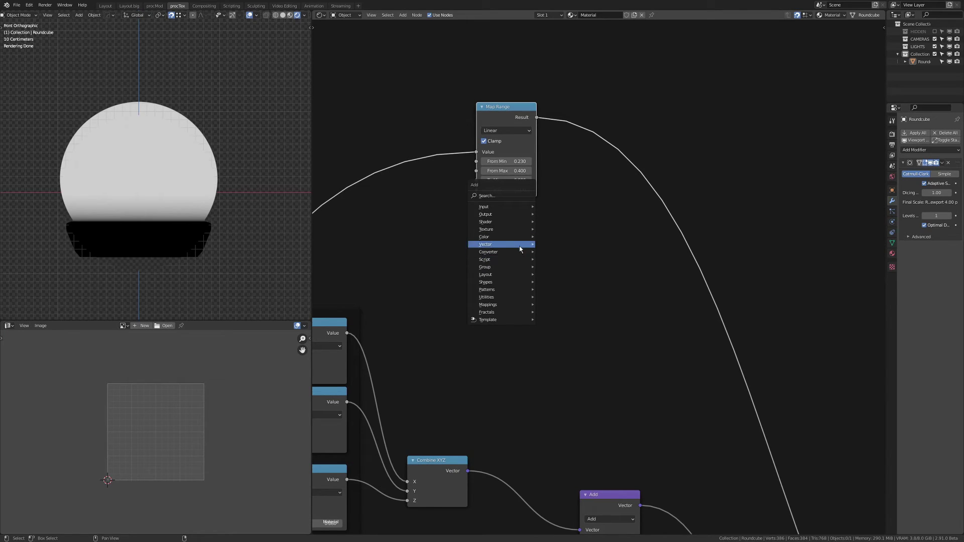
mouse_move(517, 251)
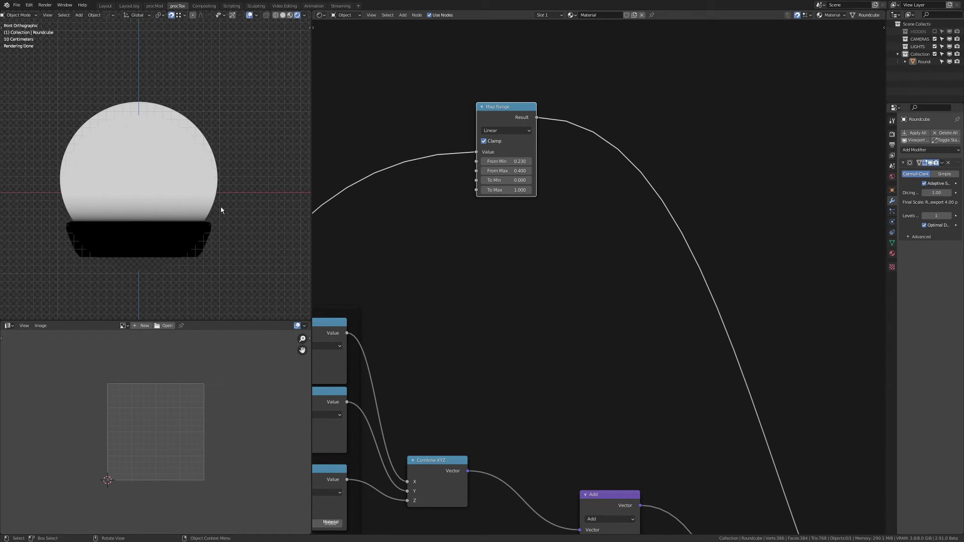
scroll(483, 249, down, 3)
middle_drag(483, 248, 483, 178)
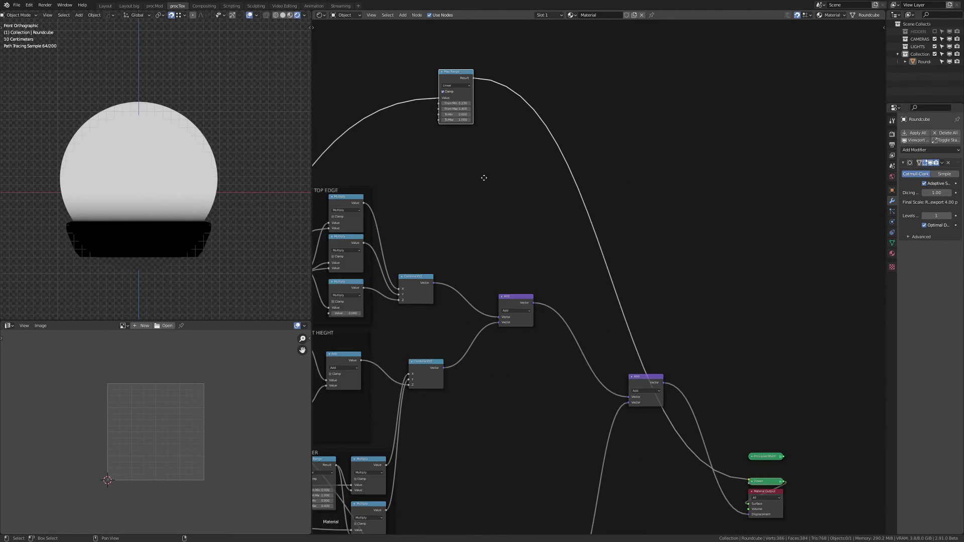
Move the Principled BSDF, Viewer and Material Output nodes up and to the right of the node tree
scroll(512, 223, down, 3)
middle_drag(514, 226, 396, 158)
drag(601, 225, 662, 431)
key(g)
click(754, 190)
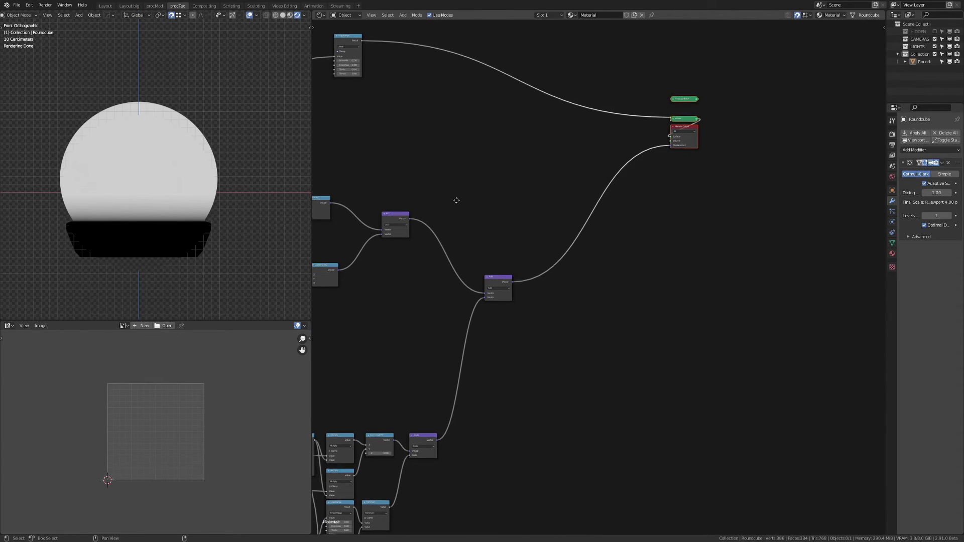
Move the final Add node up and left, close behind the Add node that feeds it
middle_drag(456, 200, 554, 253)
drag(560, 264, 663, 402)
key(g)
click(605, 380)
middle_drag(589, 346, 612, 372)
key(g)
click(628, 365)
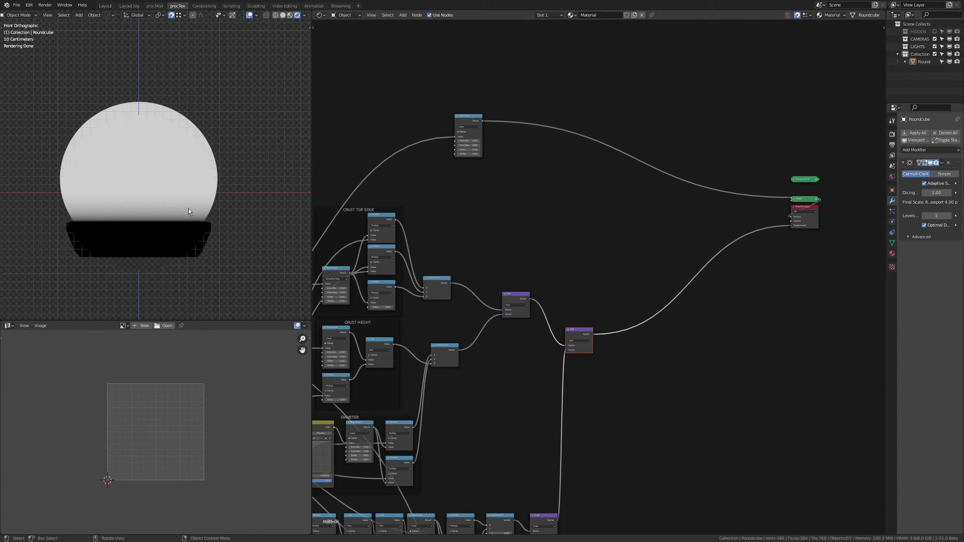
Shift the previewed Map Range node slightly right and down above the Crust Top Edge frame, and save the file
middle_drag(477, 200, 486, 281)
scroll(471, 229, down, 1)
drag(445, 169, 513, 243)
key(g)
click(542, 256)
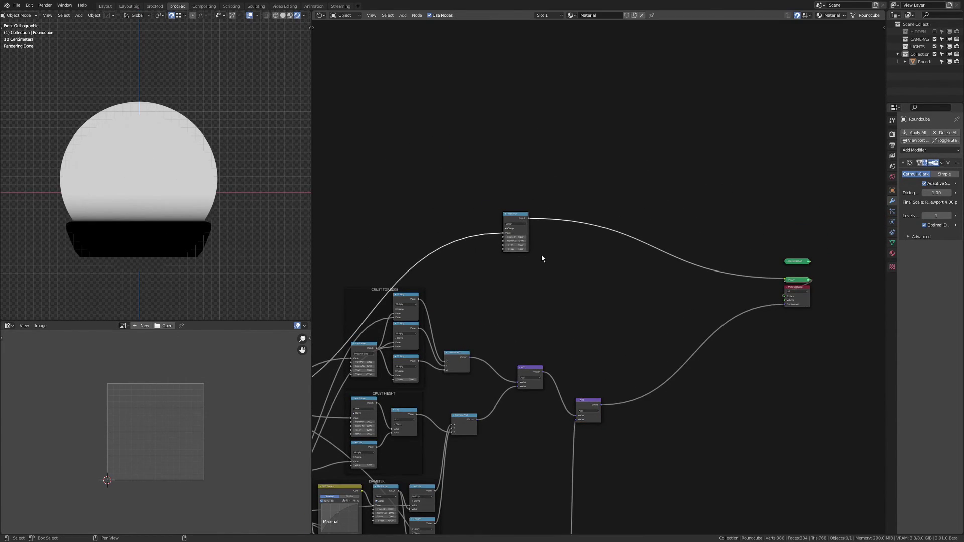
drag(554, 269, 486, 172)
scroll(486, 176, up, 7)
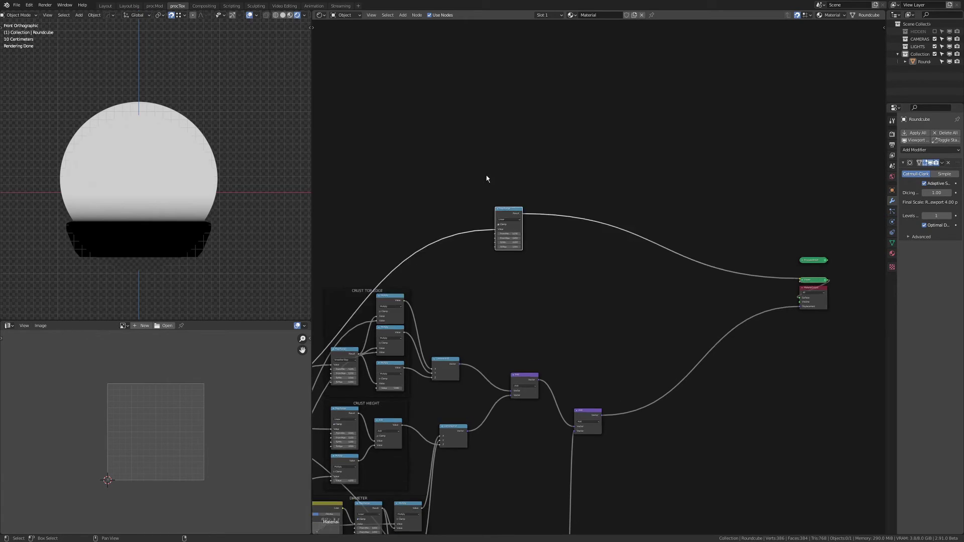
middle_drag(492, 195, 531, 215)
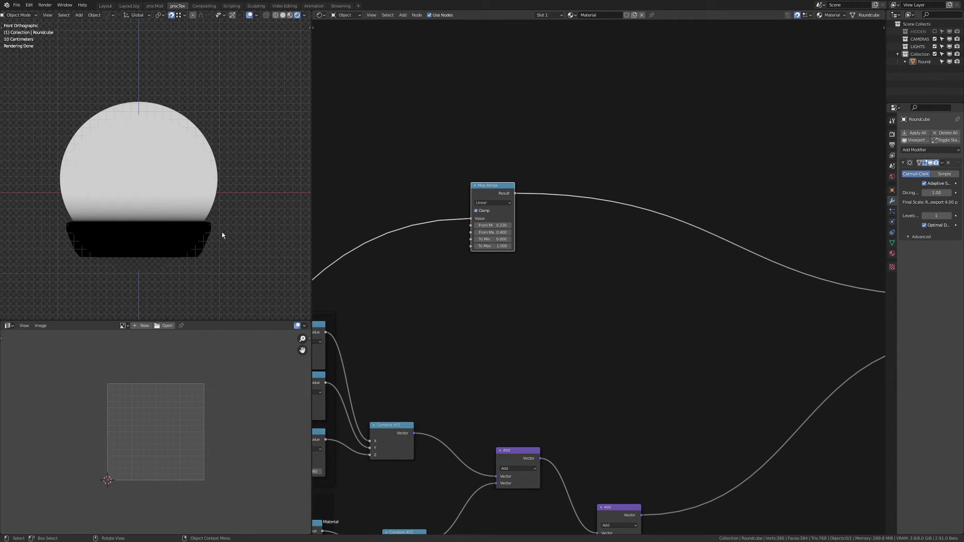
key(ctrl+s)
Add a plane mesh to the scene and hide the Roundcube object, leaving the plane selected
middle_drag(143, 113, 230, 159)
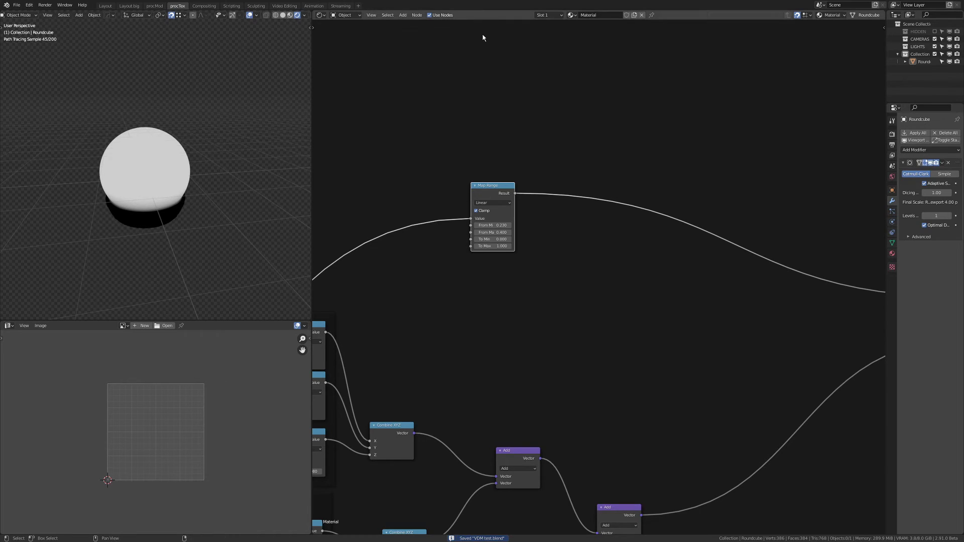
key(shift+a)
mouse_move(168, 103)
click(216, 104)
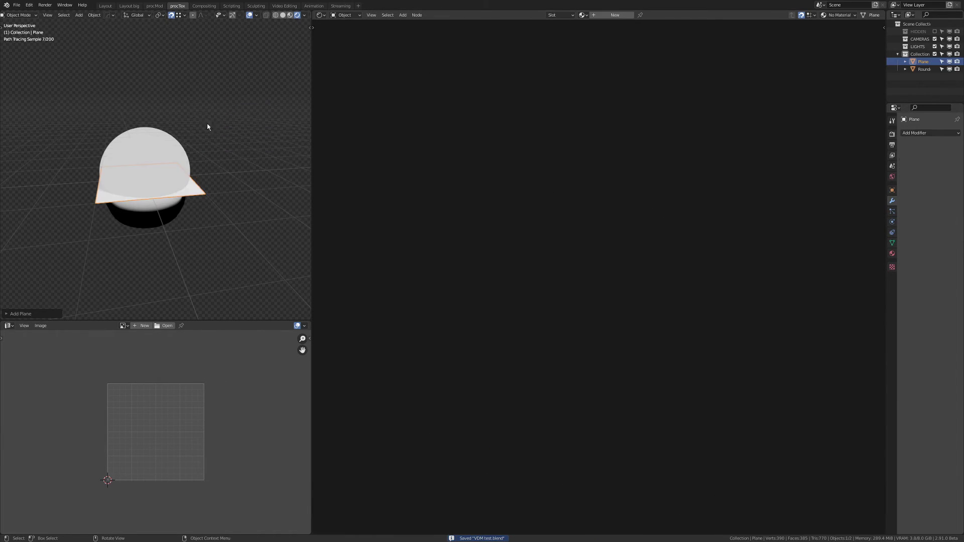
click(166, 144)
key(h)
scroll(153, 175, up, 5)
click(154, 176)
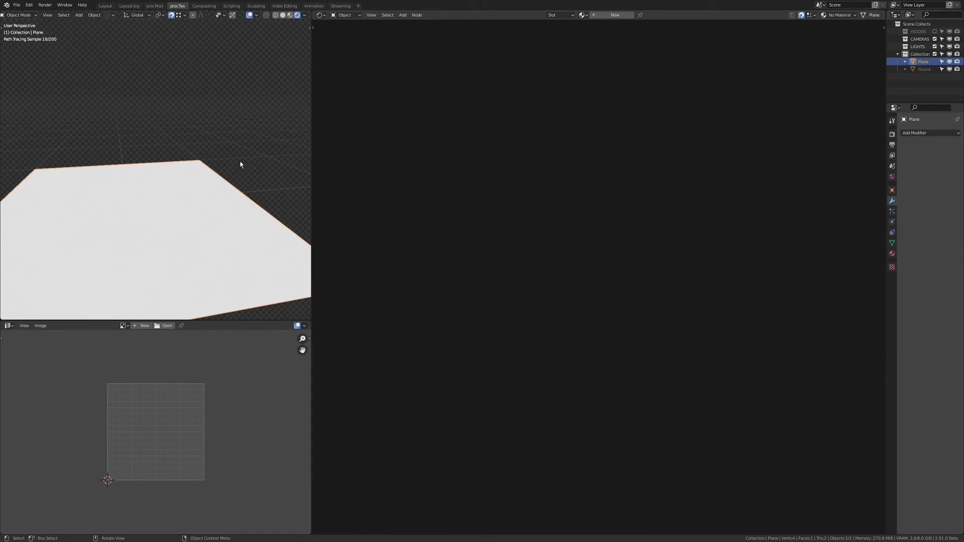
Create a new material on the plane and set its displacement method to Displacement Only
click(595, 15)
key(n)
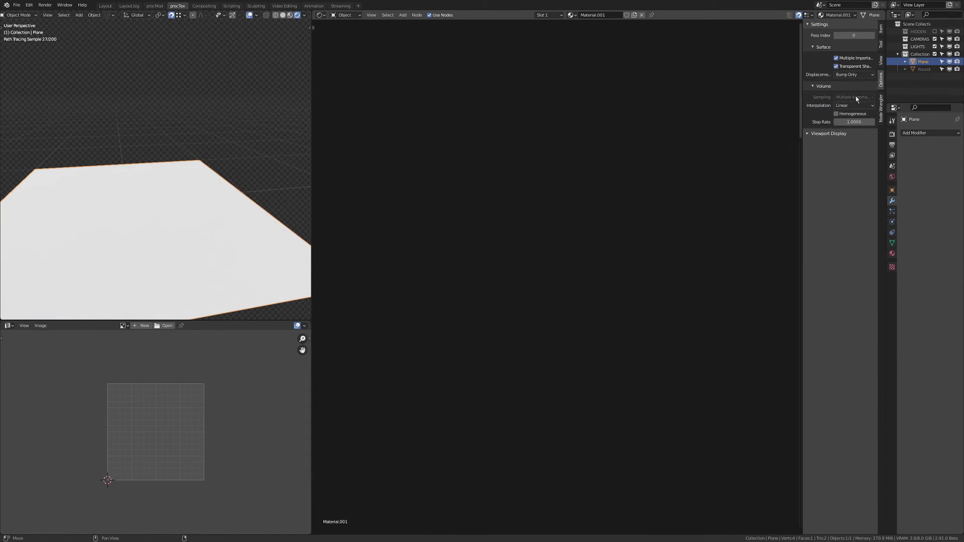
click(855, 75)
click(852, 91)
Add a Subdivision Surface modifier to the plane with adaptive subdivision enabled and the type set to Simple
click(939, 132)
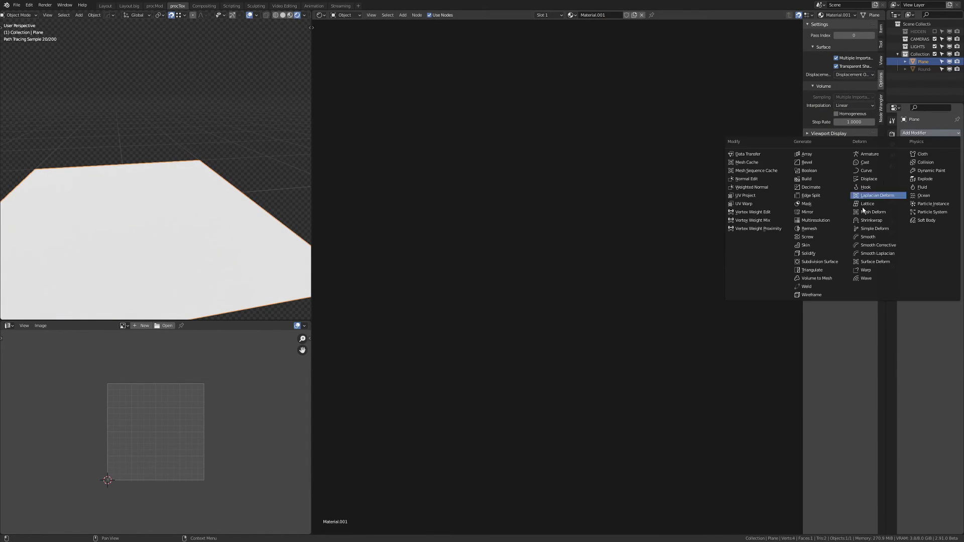
click(843, 266)
click(924, 183)
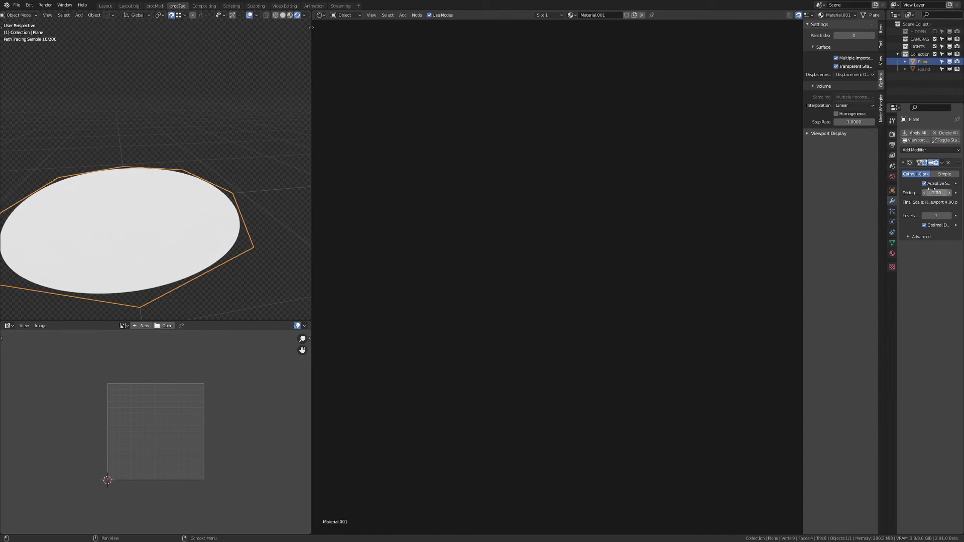
click(944, 174)
key(n)
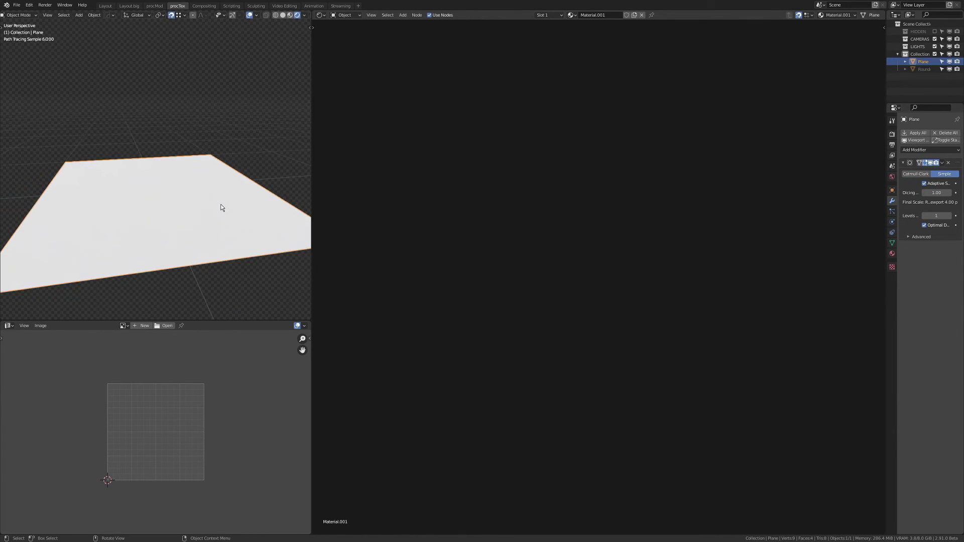
Add a Texture Coordinate node to the plane's material and preview its Generated output on the plane
key(shift+a)
mouse_move(525, 175)
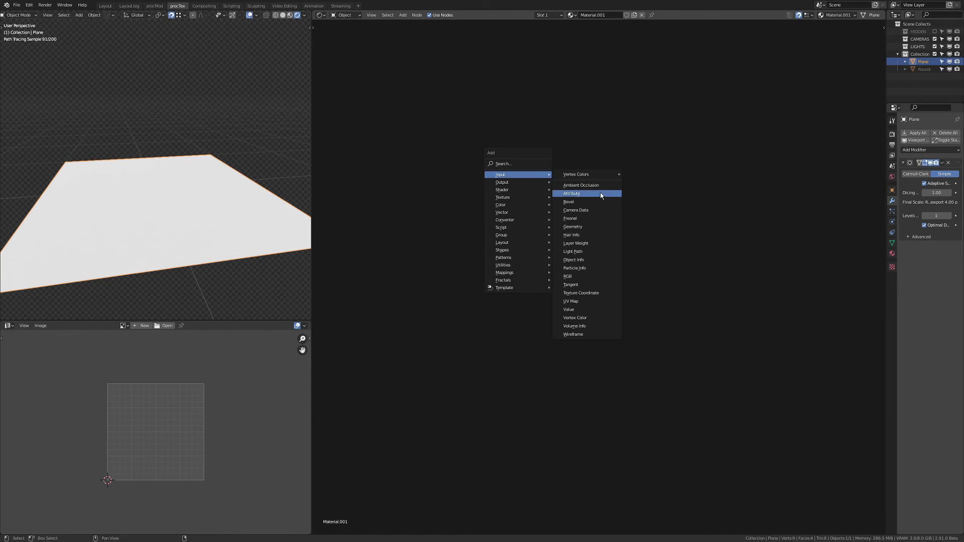
click(602, 296)
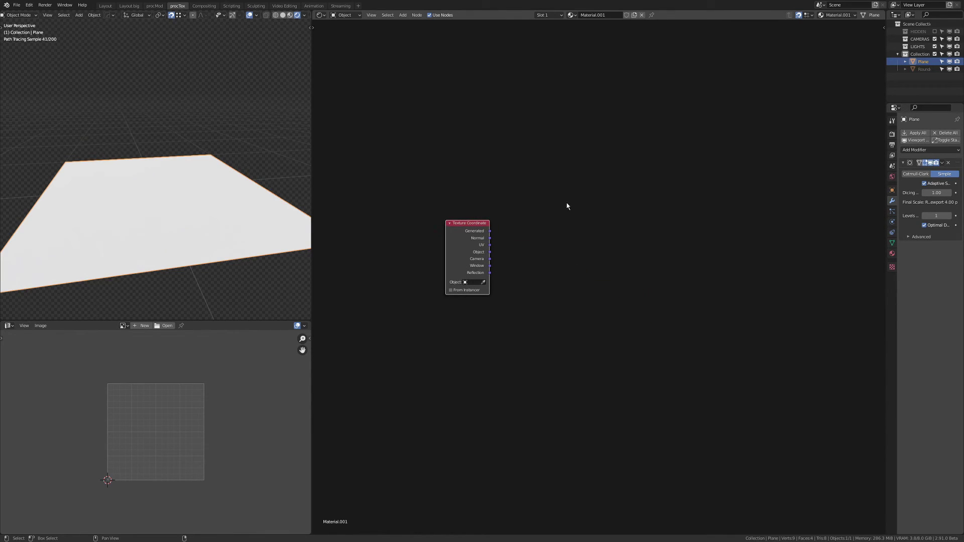
mouse_move(622, 165)
mouse_down()
mouse_move(813, 145)
mouse_move(818, 231)
mouse_up()
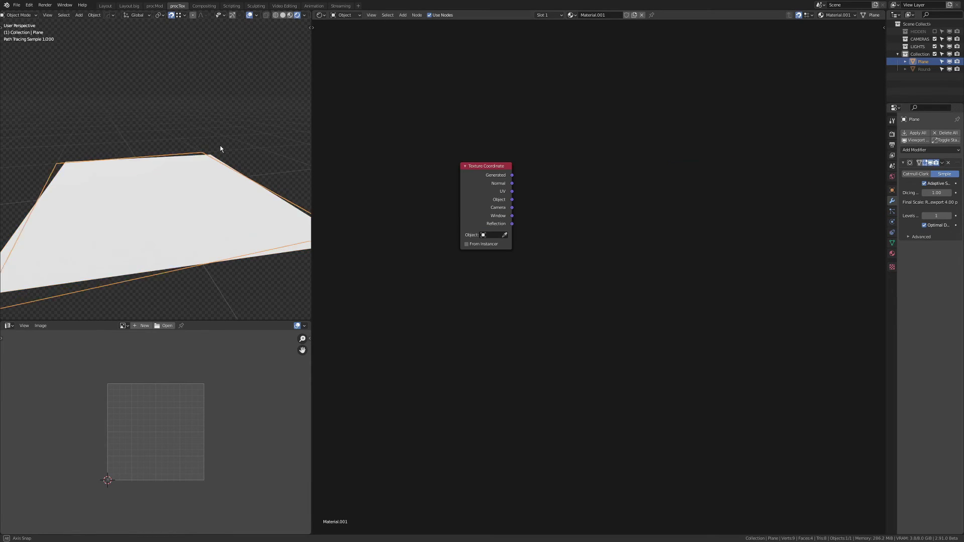
scroll(200, 160, down, 1)
mouse_move(220, 146)
middle_down()
mouse_move(200, 159)
mouse_move(204, 176)
middle_up()
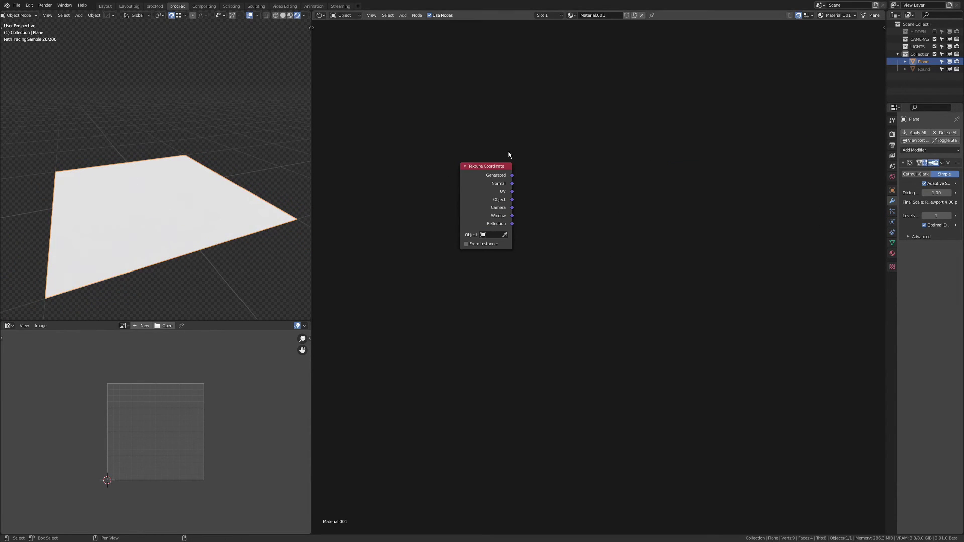
ctrl+shift+click(504, 166)
middle_drag(582, 183, 561, 178)
scroll(531, 173, down, 8)
scroll(530, 174, down, 5)
middle_drag(493, 155, 689, 155)
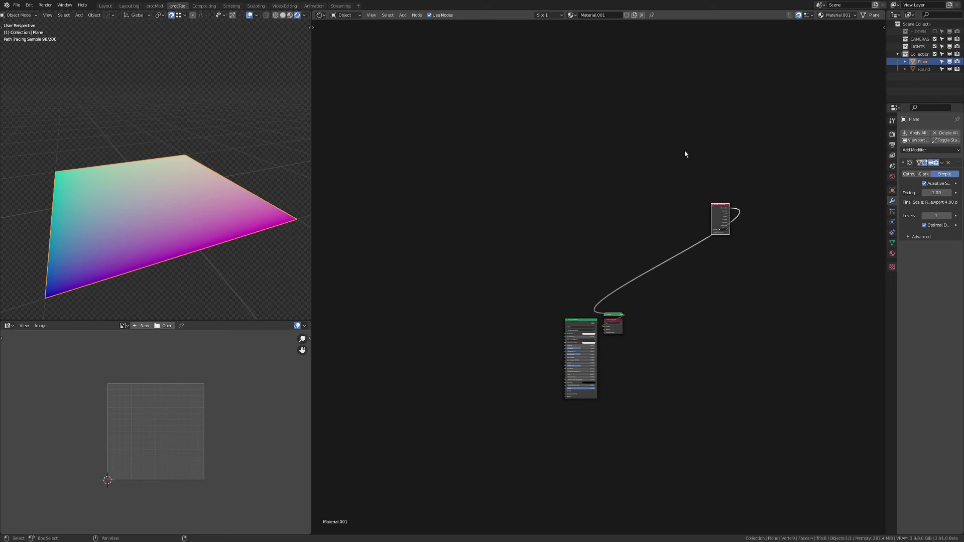
Move the Texture Coordinate node far to the left of the Principled BSDF and Material Output nodes
drag(646, 159, 747, 217)
key(g)
click(470, 226)
middle_drag(508, 222, 668, 184)
key(g)
click(547, 238)
scroll(545, 235, up, 5)
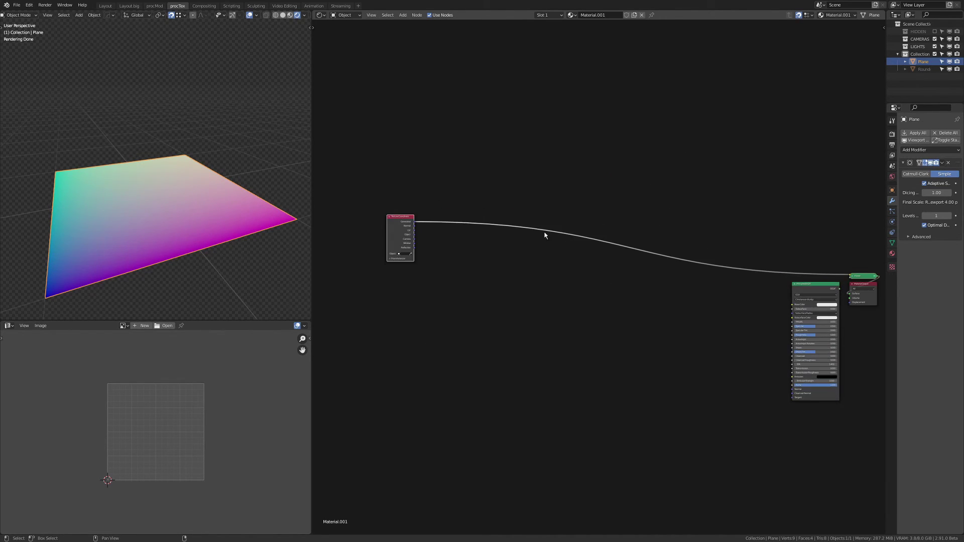
middle_drag(545, 235, 640, 218)
scroll(603, 205, up, 7)
middle_drag(571, 194, 557, 188)
Insert a Vector Math node after the Texture Coordinate node, set to Subtract with 0.5 on all three components
key(q)
click(514, 233)
click(513, 161)
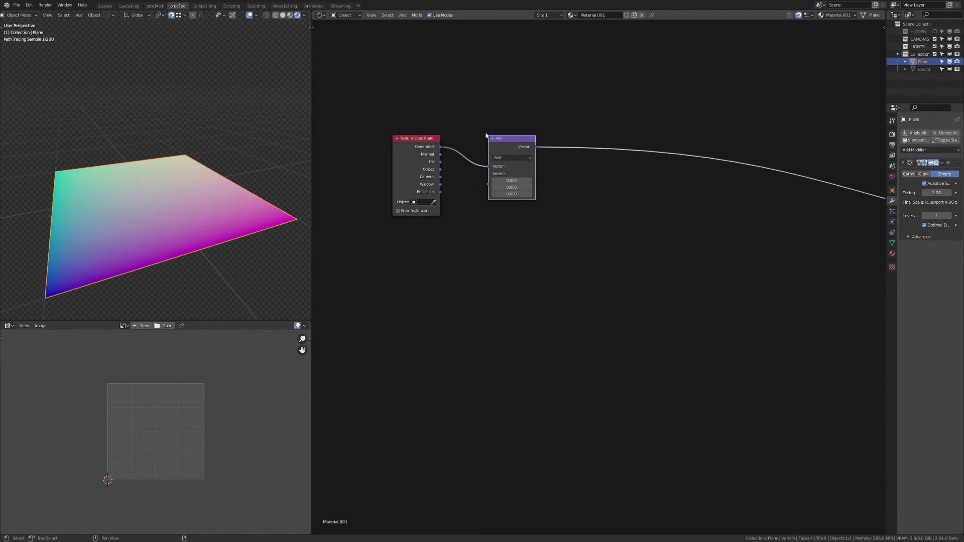
click(512, 157)
click(508, 168)
click(513, 181)
text(.5)
key(Return)
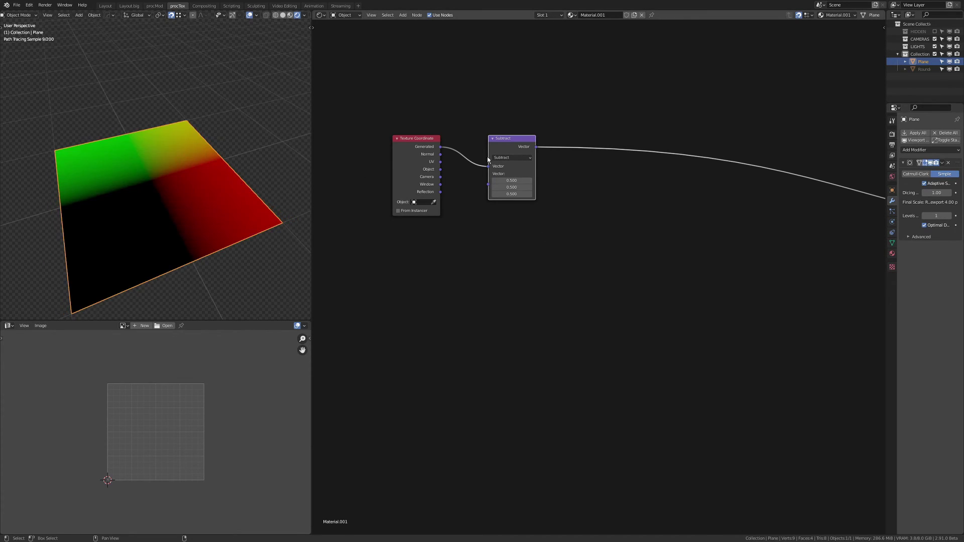
Duplicate the Subtract node into the chain behind it, set the copy to Length and preview its value
drag(504, 138, 490, 138)
key(shift+d)
click(541, 144)
click(568, 163)
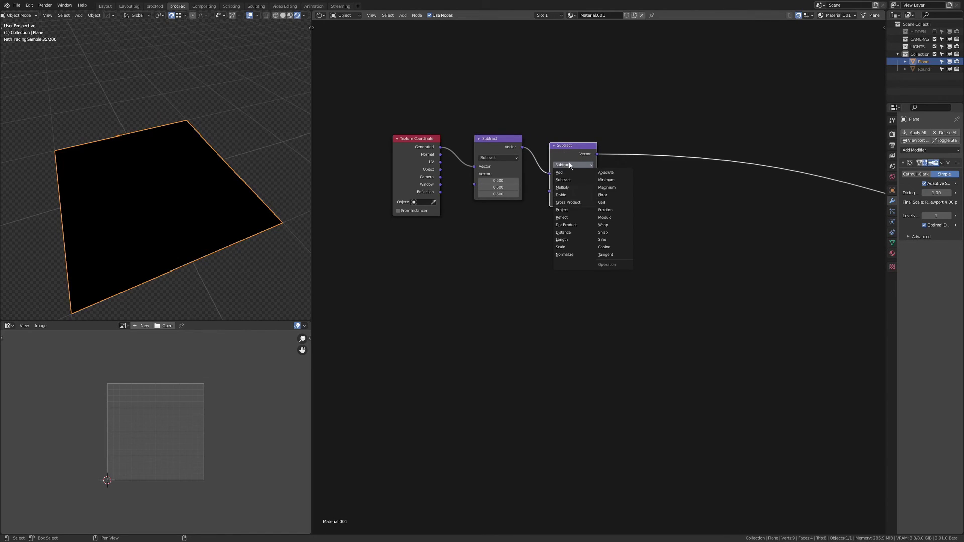
key(l)
drag(573, 152, 559, 145)
ctrl+shift+click(560, 146)
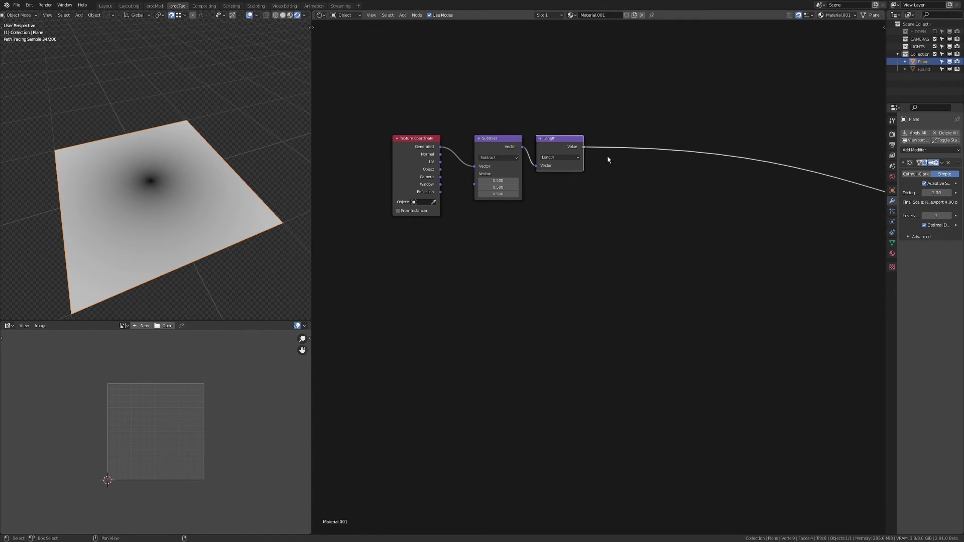
Insert a Math node after the Length node, set to Less Than with a threshold of 0.36
key(shift+l)
key(g)
click(570, 183)
key(q)
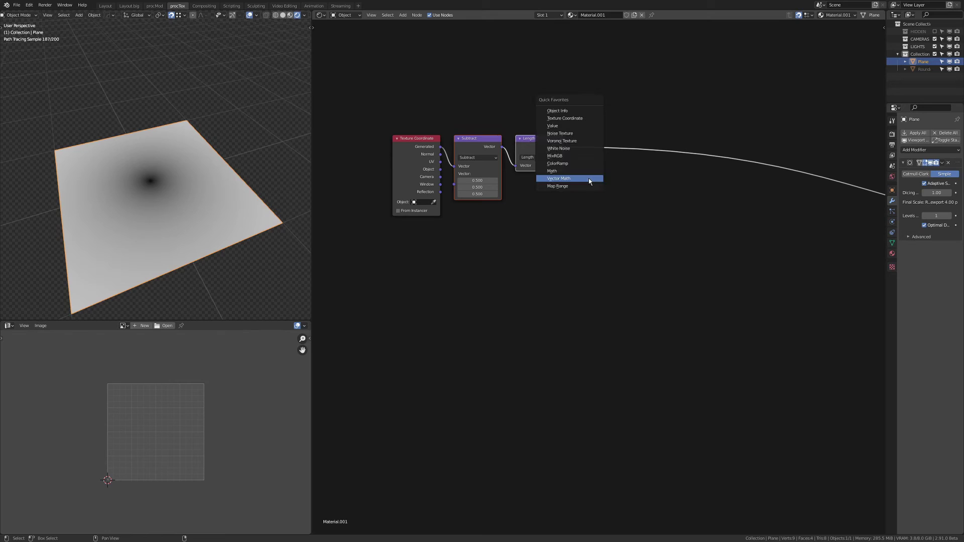
click(583, 171)
click(632, 154)
click(628, 157)
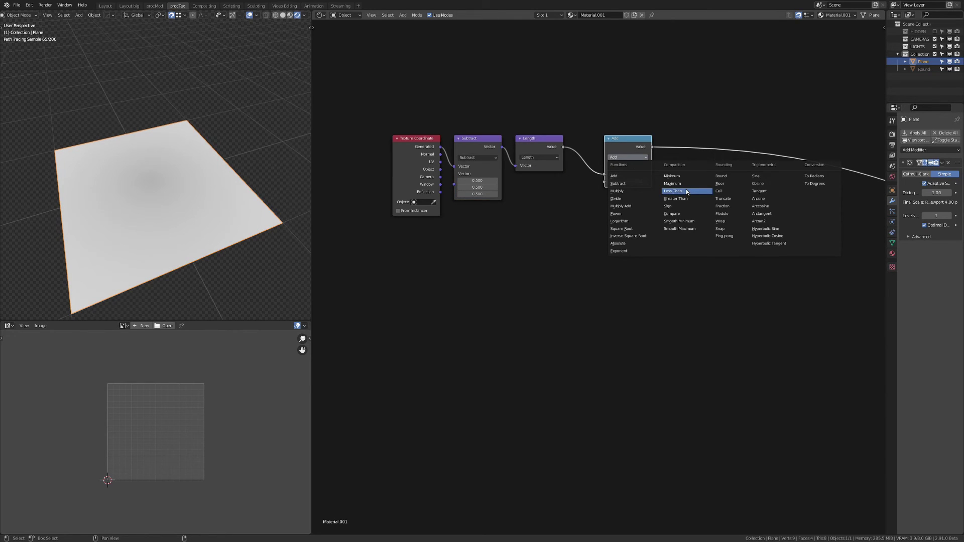
click(686, 193)
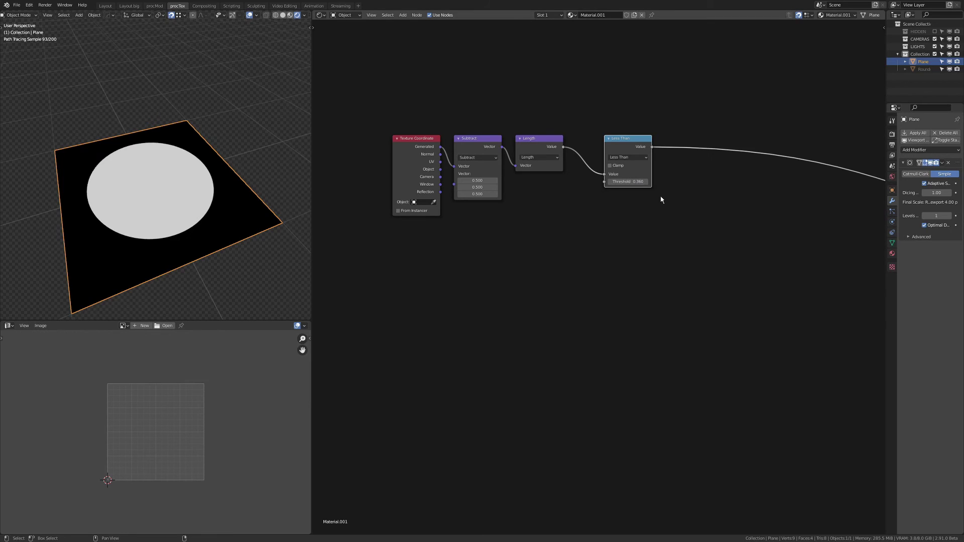
middle_drag(660, 197, 579, 194)
drag(542, 139, 527, 146)
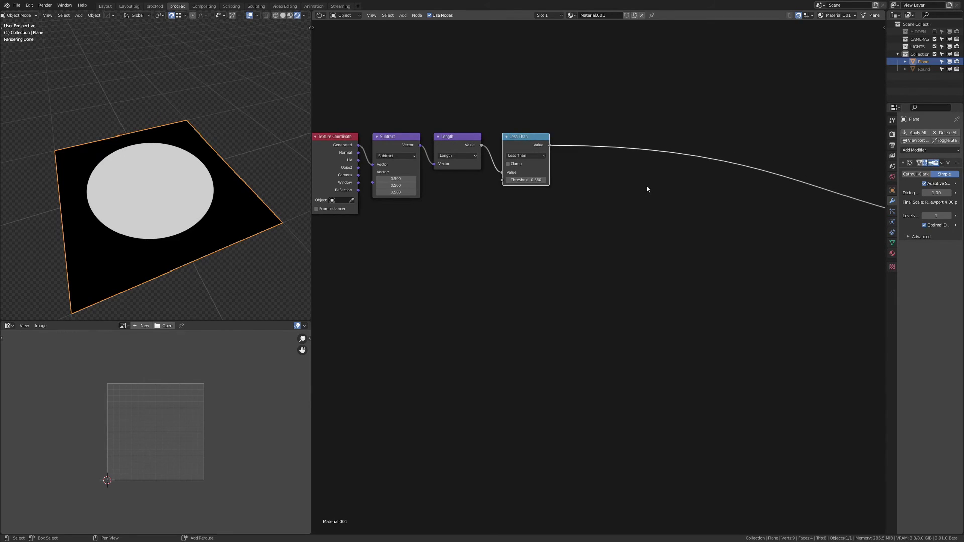
Insert a Combine XYZ node with the Less Than result feeding Z, and connect its vector to the Material Output's Displacement
key(shift+a)
mouse_move(632, 231)
click(698, 270)
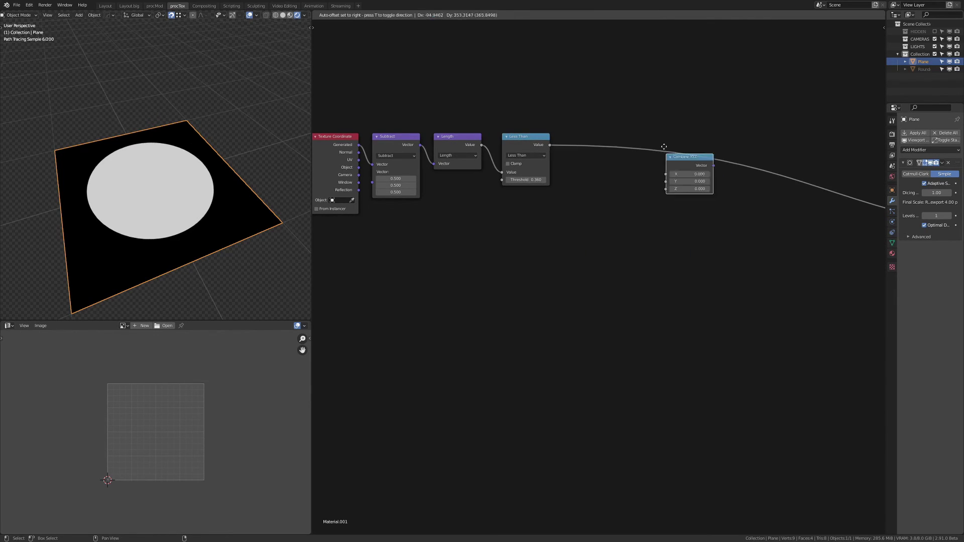
click(664, 146)
drag(665, 174, 666, 189)
middle_drag(736, 173, 438, 140)
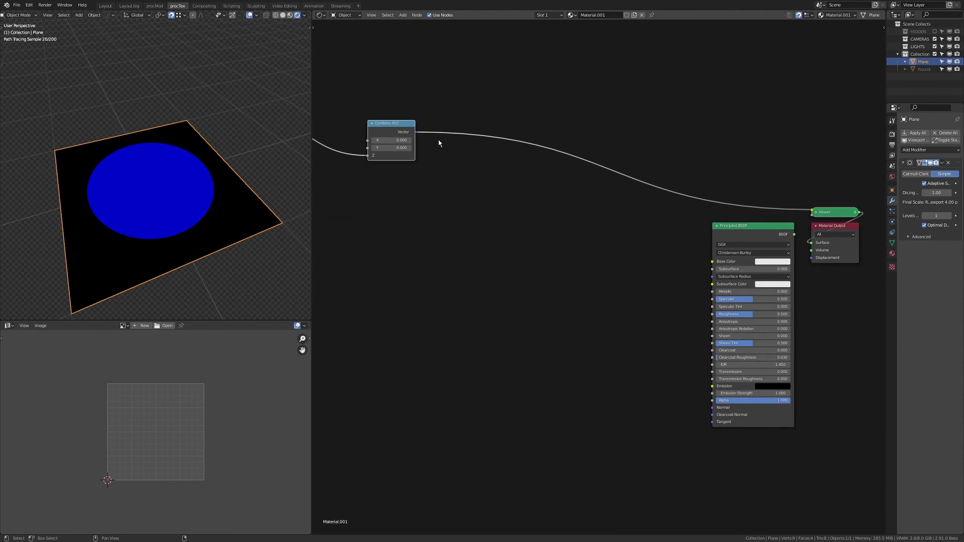
drag(416, 132, 812, 258)
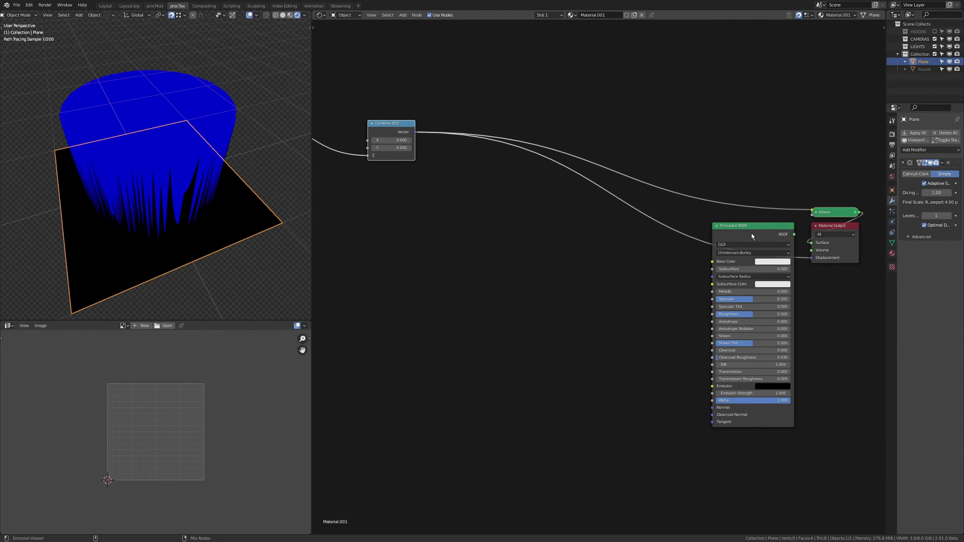
Connect the Principled BSDF to the surface output and hide the viewport overlays around the displaced cylinder
middle_drag(282, 150, 209, 194)
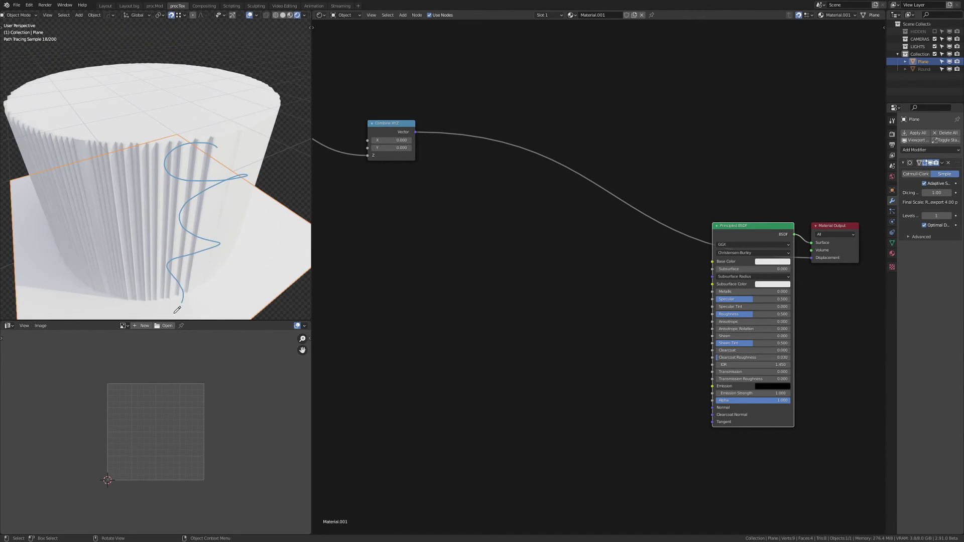
right_drag(209, 193, 201, 153)
scroll(250, 157, down, 1)
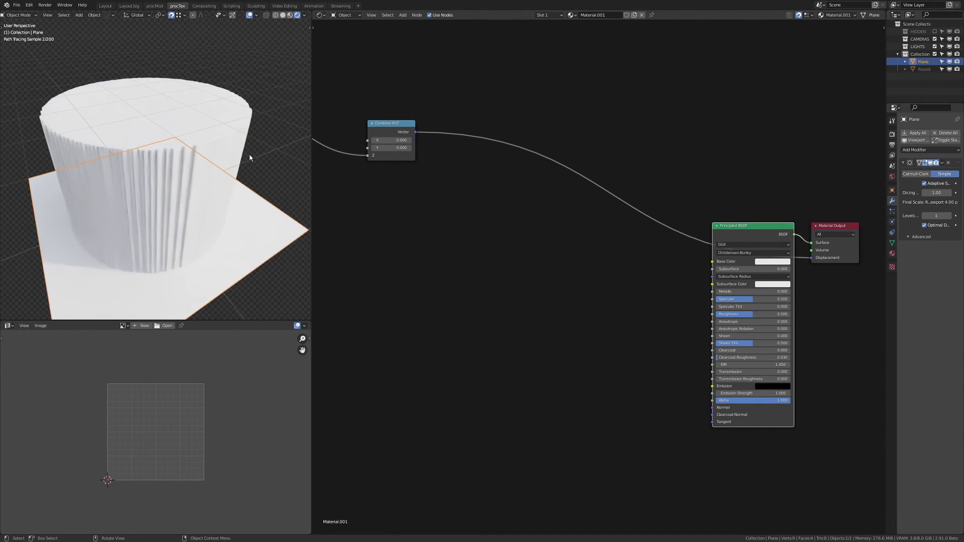
click(252, 16)
middle_drag(241, 91, 236, 65)
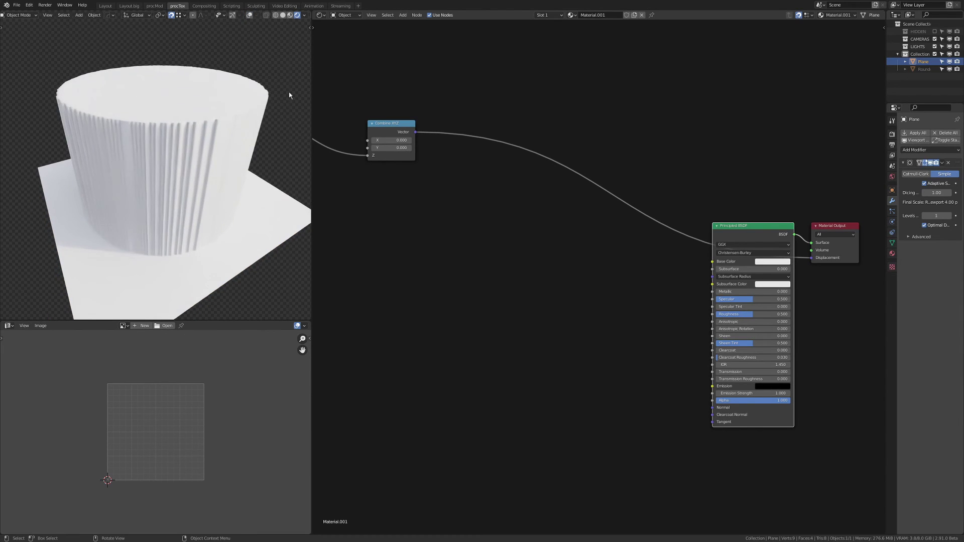
Move the Texture Coordinate, Subtract and Length nodes left, and remove the Less Than node while keeping Length connected to Combine XYZ
middle_drag(374, 126, 692, 161)
middle_drag(498, 110, 548, 105)
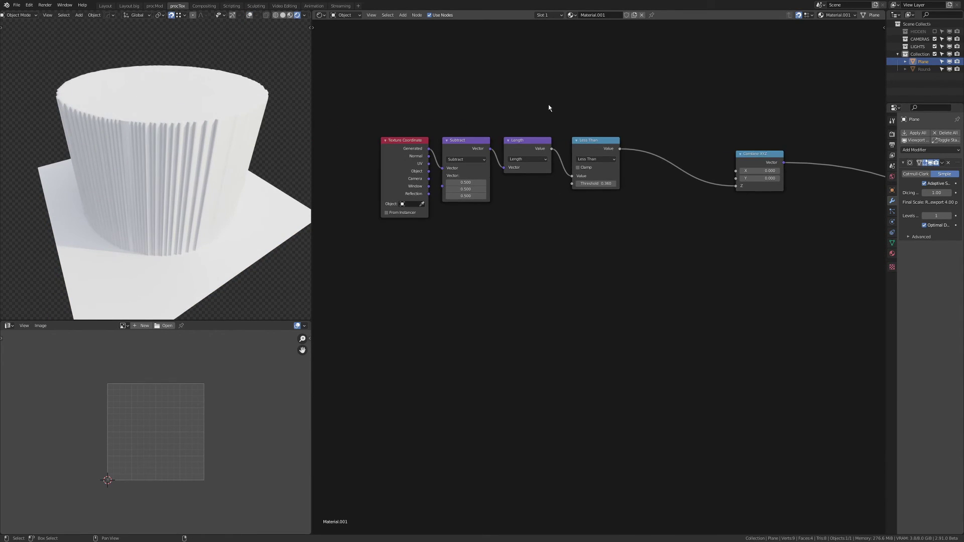
drag(375, 109, 553, 202)
key(g)
click(473, 214)
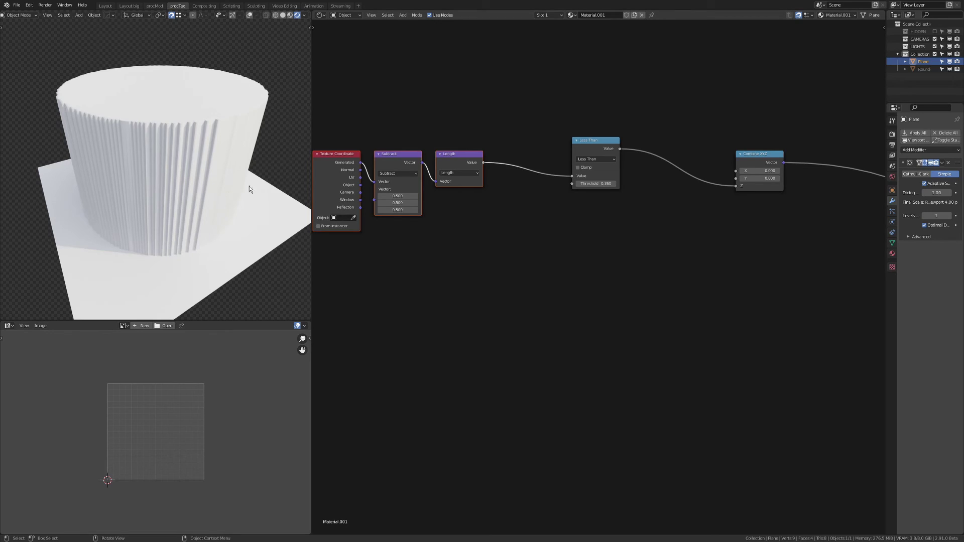
click(595, 153)
key(ctrl+x)
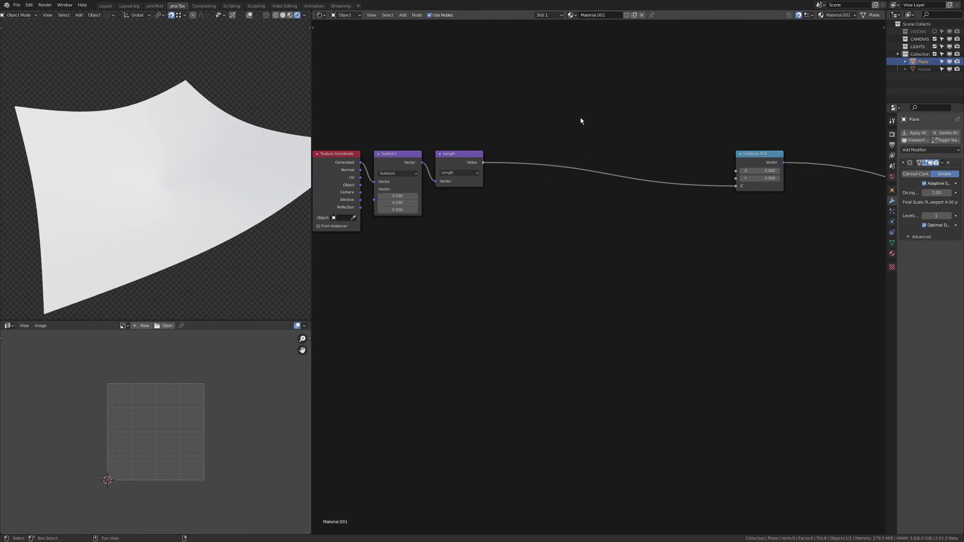
Insert a Map Range node between Length and Combine XYZ, with From Min 0.36 and From Max 0.32
key(q)
click(572, 133)
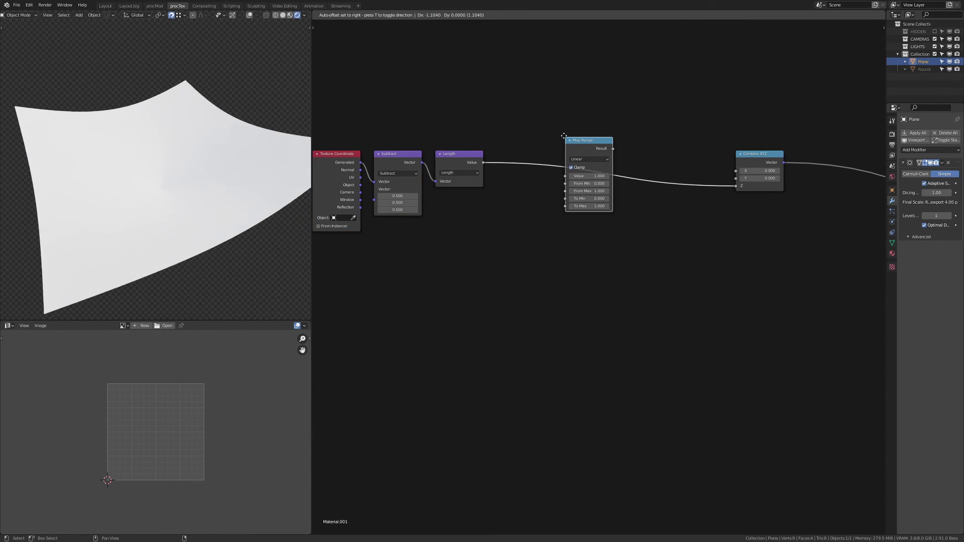
click(540, 128)
scroll(486, 188, up, 2)
click(585, 171)
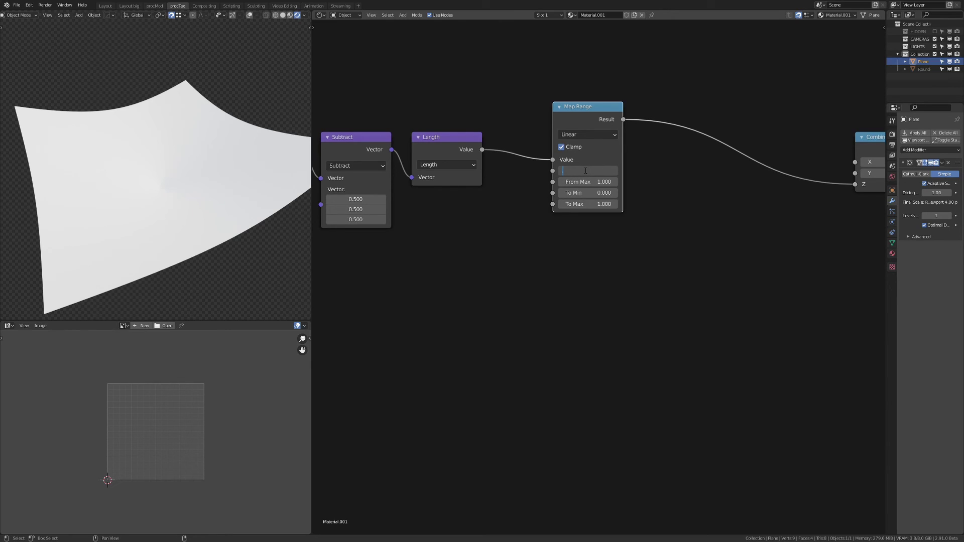
key(Tab)
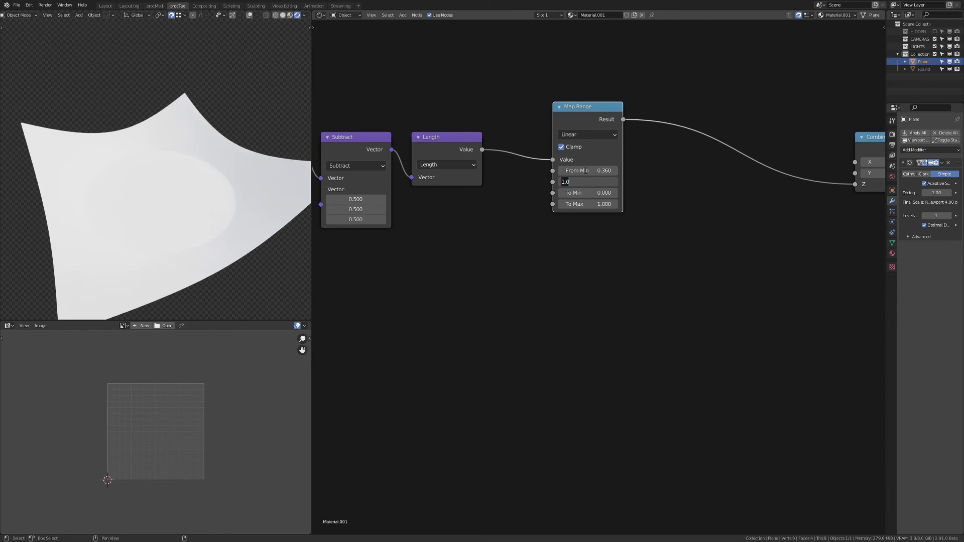
text(.32)
key(Return)
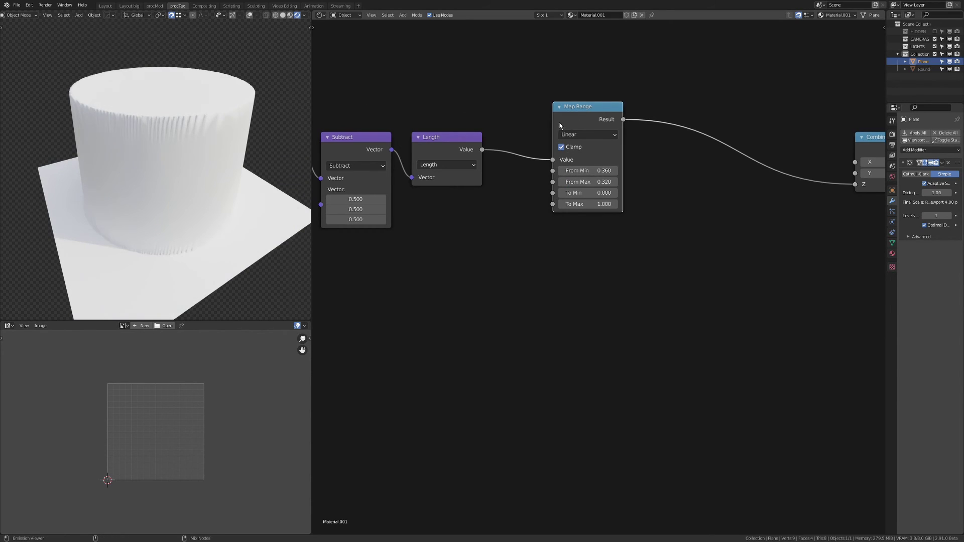
Preview the Map Range mask and the Combine XYZ result as emission, and restore the Principled BSDF as the surface
ctrl+right_drag(713, 122, 701, 160)
drag(624, 119, 864, 146)
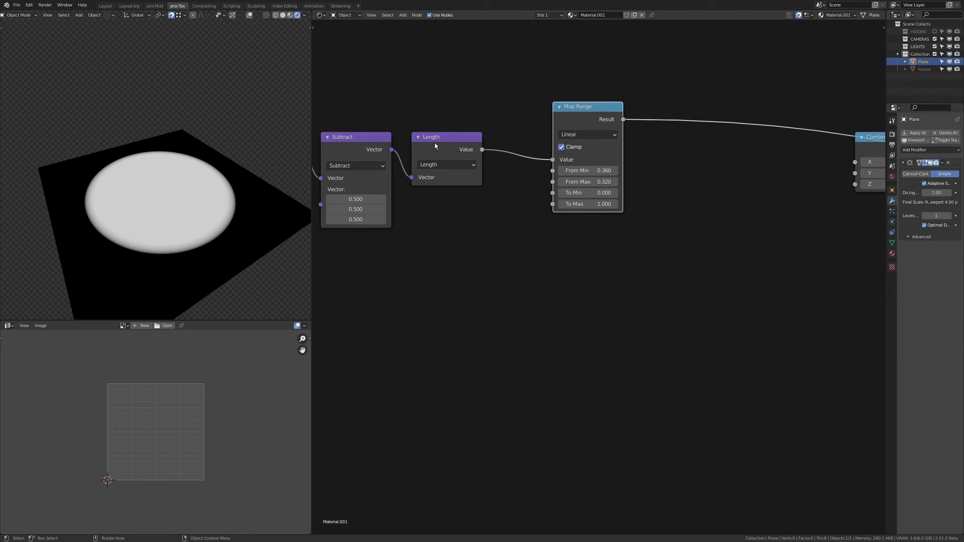
middle_drag(731, 142, 512, 129)
drag(403, 106, 647, 171)
scroll(648, 173, down, 4)
middle_drag(773, 221, 536, 182)
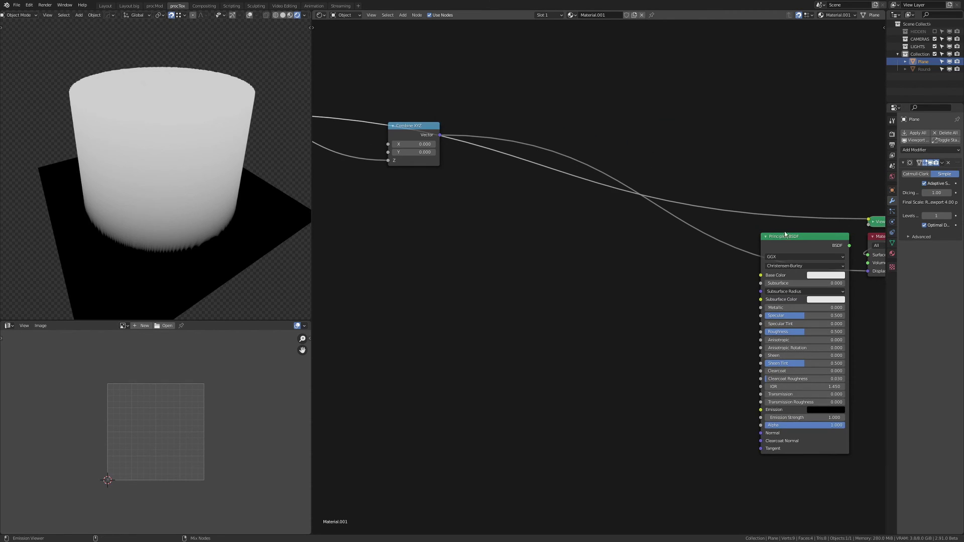
ctrl+shift+click(784, 234)
Set the Map Range node's From Max to 0.22 and its interpolation to Smooth Step
middle_drag(472, 174, 682, 202)
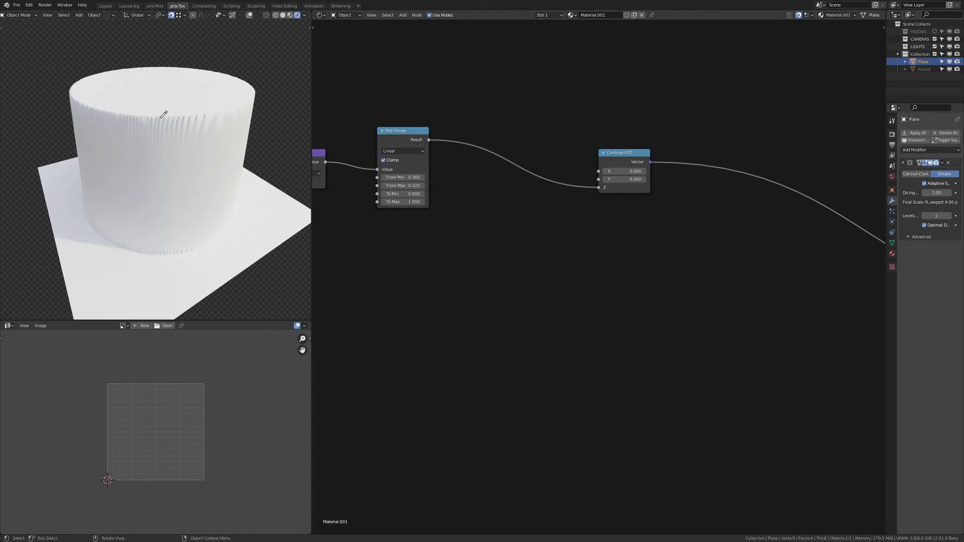
middle_drag(422, 216, 579, 196)
scroll(579, 196, up, 5)
click(557, 176)
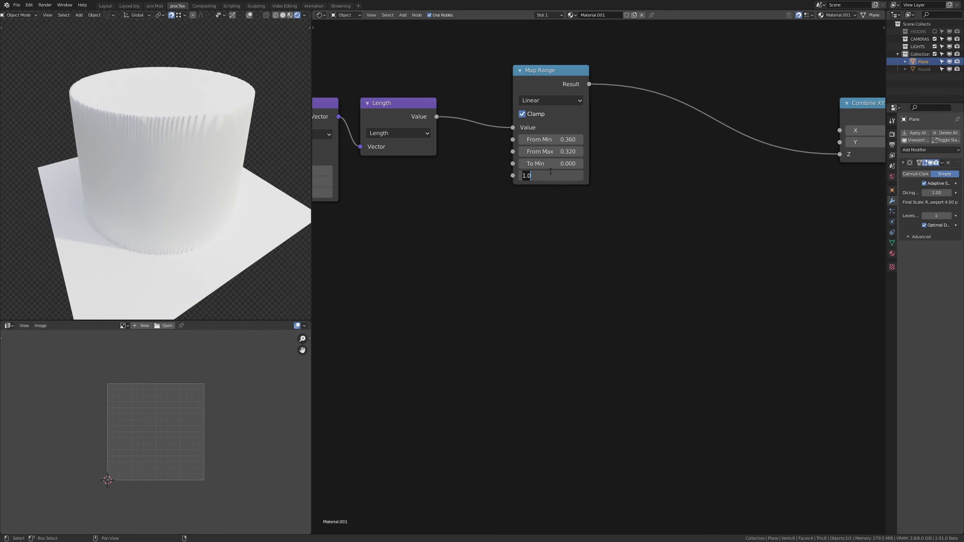
key(Escape)
click(524, 152)
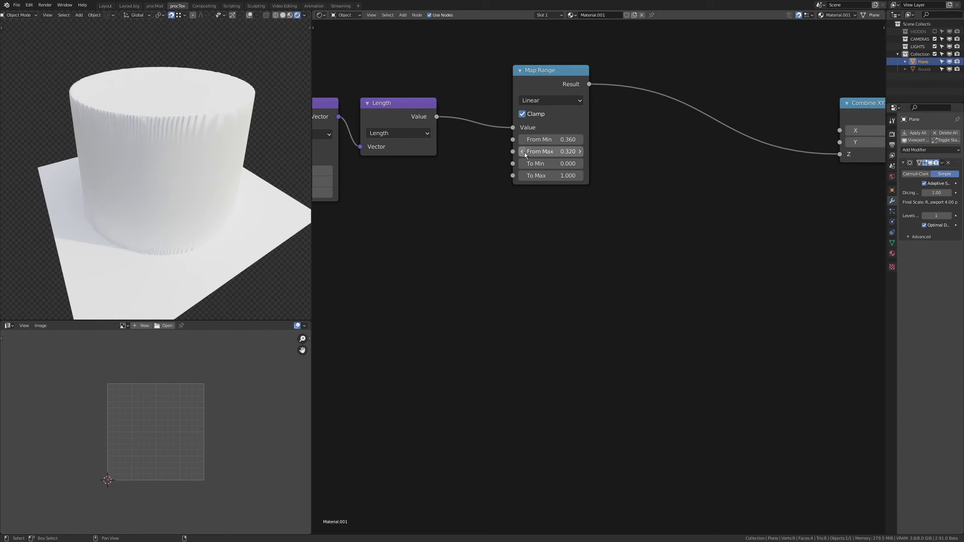
mouse_move(212, 138)
middle_down()
mouse_move(218, 122)
mouse_move(219, 129)
middle_up()
click(573, 101)
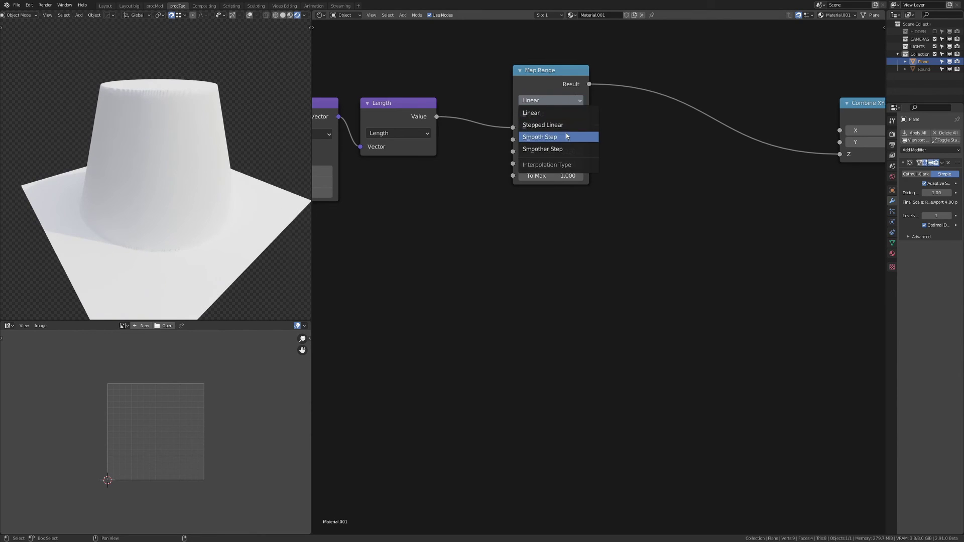
click(566, 133)
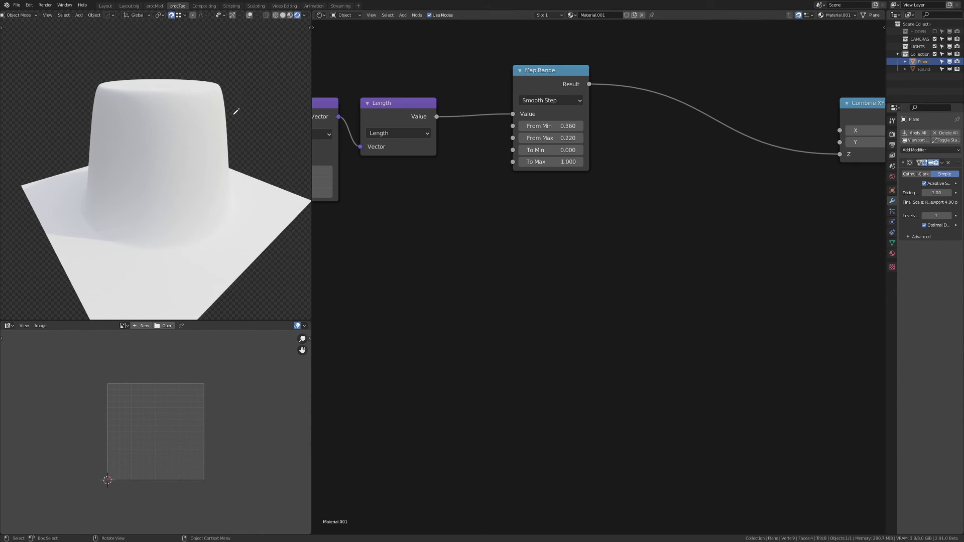
Show the viewport overlays and compare the displaced wall's slope with a vertical line in the front view using temporary annotations
click(249, 16)
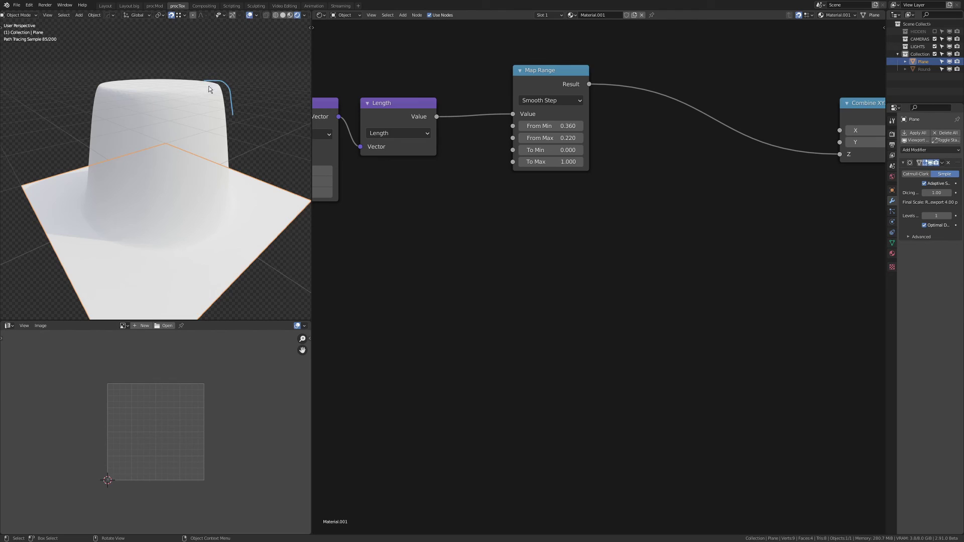
mouse_move(248, 229)
middle_down()
mouse_move(176, 88)
mouse_move(204, 140)
middle_up()
key(KP_1)
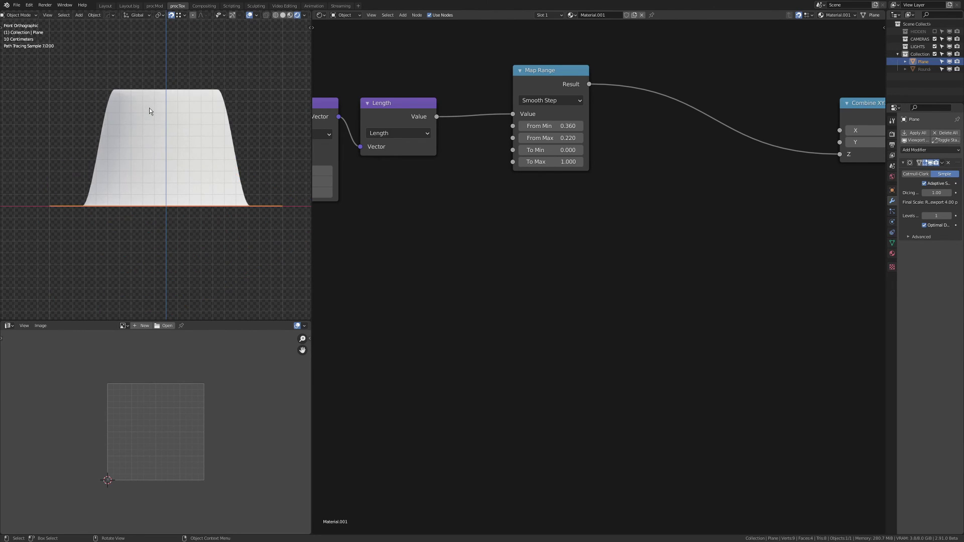
drag(87, 210, 89, 74)
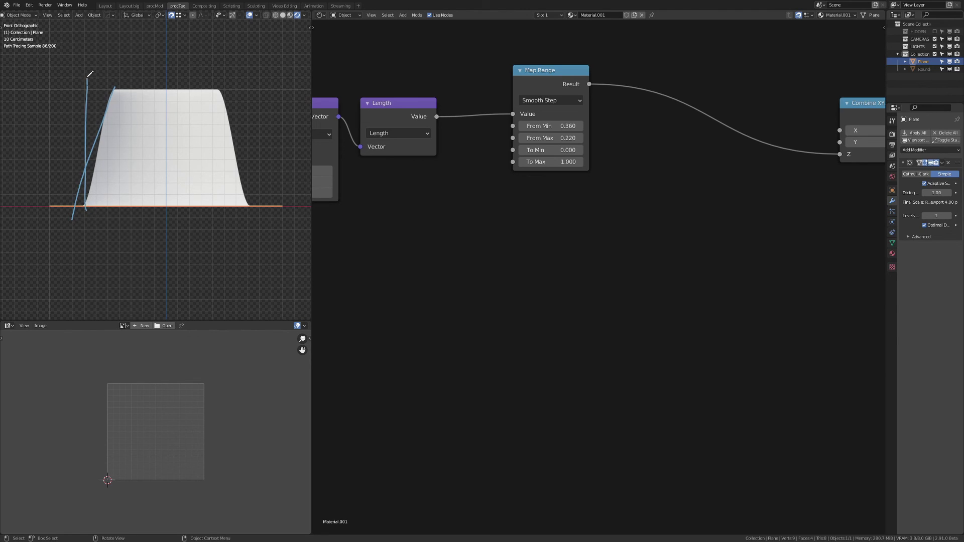
right_drag(96, 68, 69, 215)
Move the Map Range node below the row of the Length node
scroll(622, 279, down, 4)
middle_drag(623, 279, 661, 296)
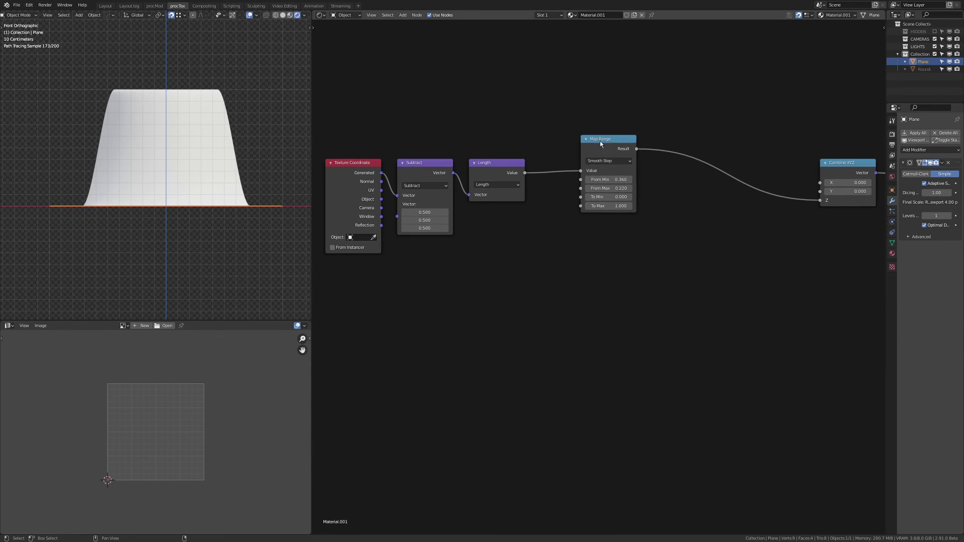
drag(599, 142, 583, 103)
middle_drag(585, 116, 483, 236)
drag(488, 226, 504, 329)
middle_drag(485, 273, 520, 266)
Preview the Subtract vector and split it with a Separate XYZ node placed above the Length node
ctrl+shift+click(351, 272)
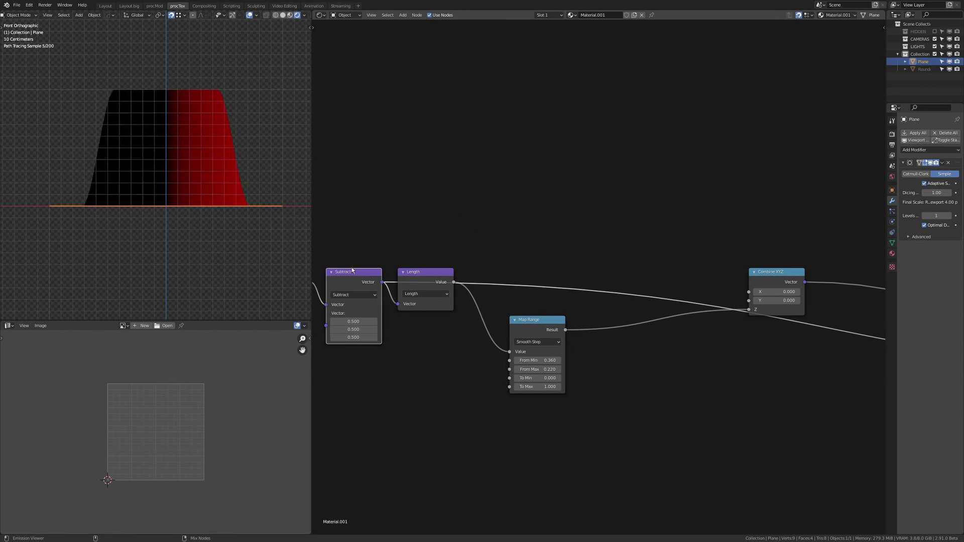
key(Tab)
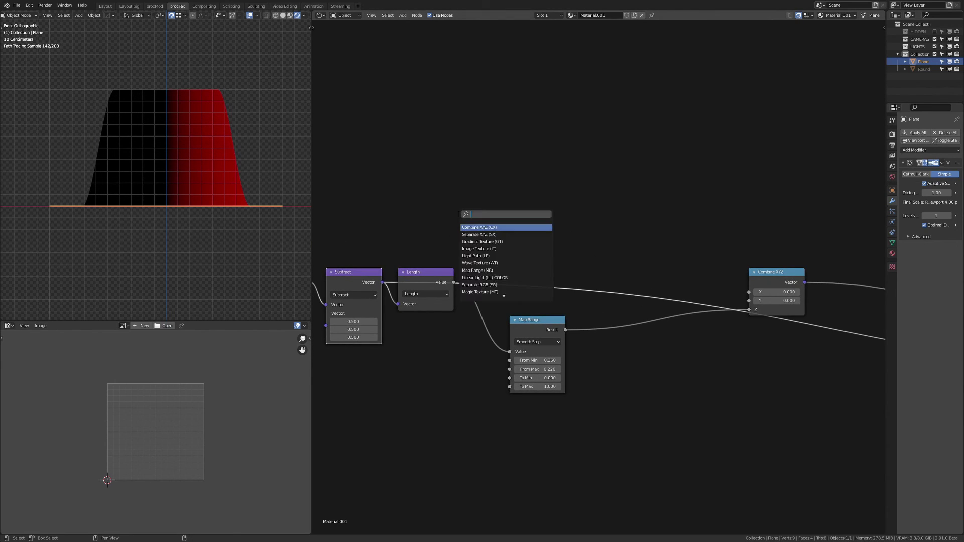
click(479, 235)
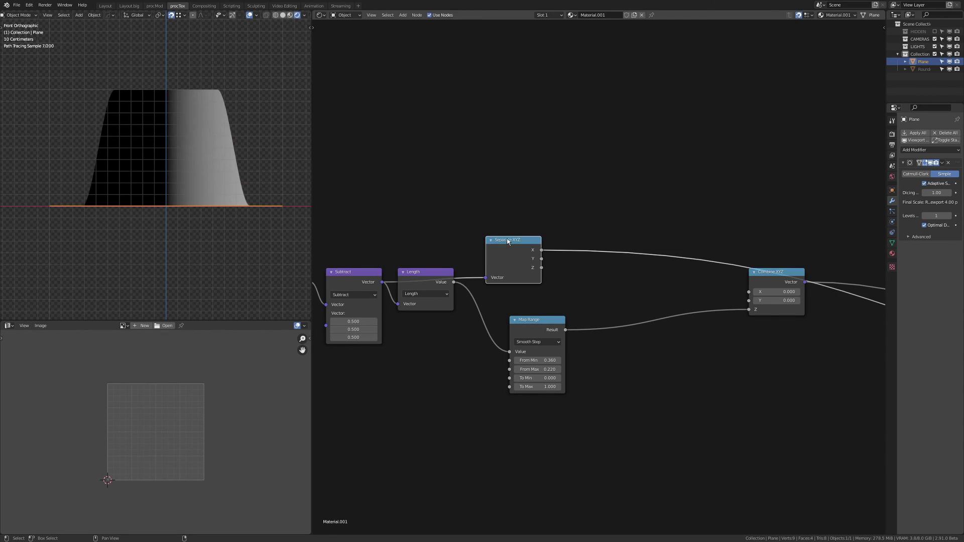
click(419, 216)
Place the Map Range node directly beside Length and move Separate XYZ above the Combine XYZ node
key(q)
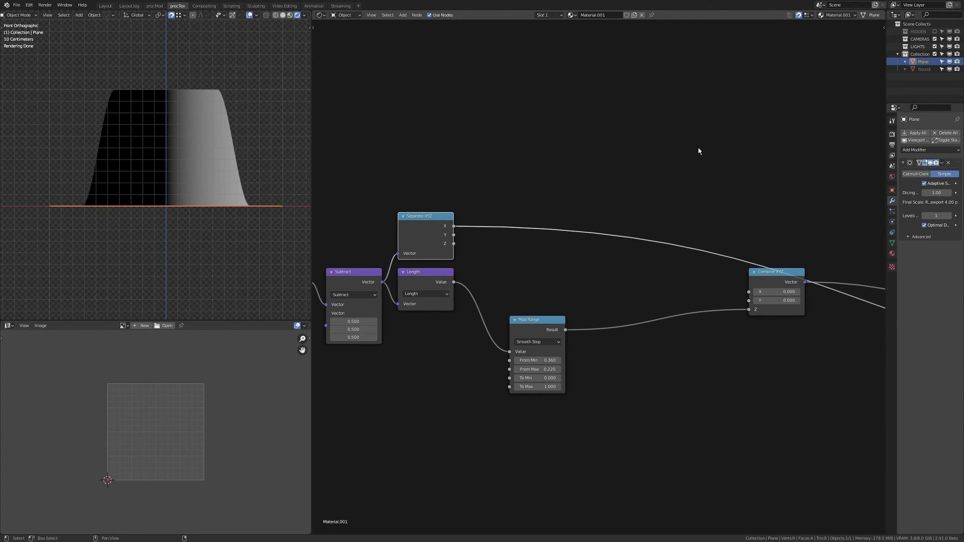
click(679, 174)
drag(522, 319, 482, 273)
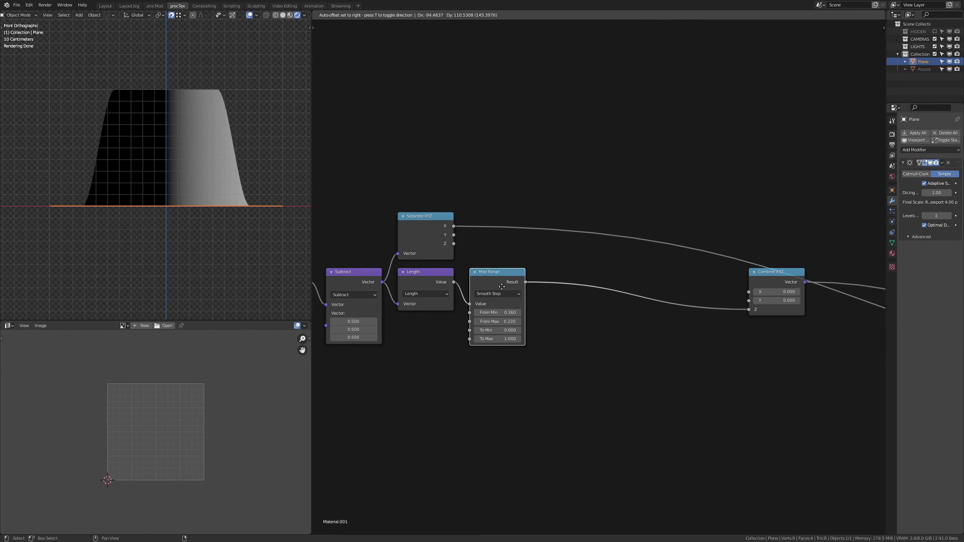
drag(422, 217, 716, 201)
Insert a Vector Math node set to Scale between Subtract and Separate XYZ, with the Map Range result driving its Scale input
key(q)
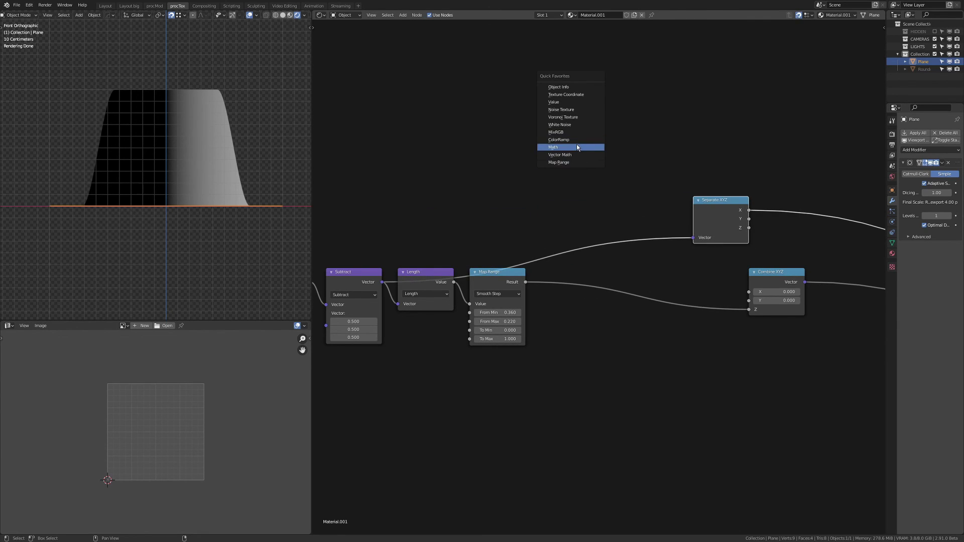
click(573, 155)
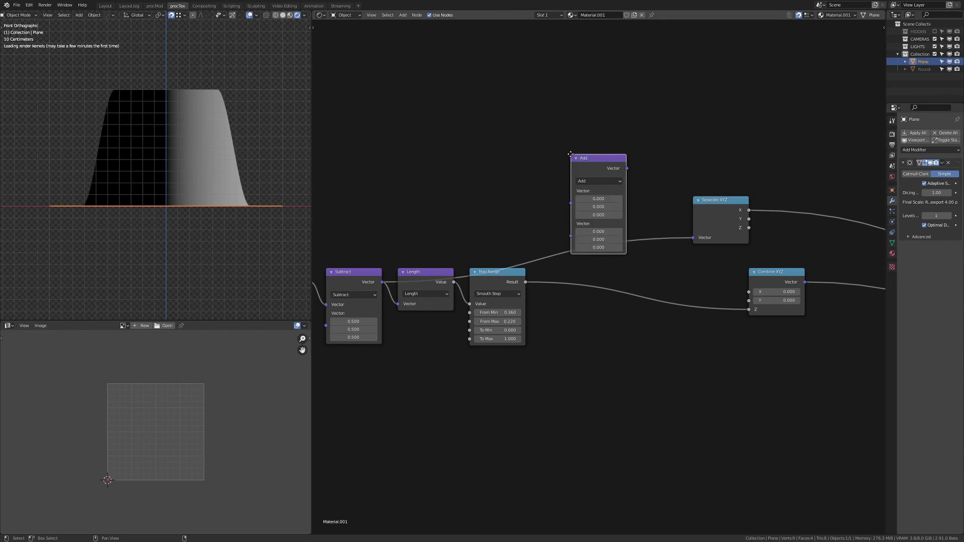
click(614, 207)
click(610, 197)
click(600, 288)
drag(526, 282, 579, 206)
click(754, 209)
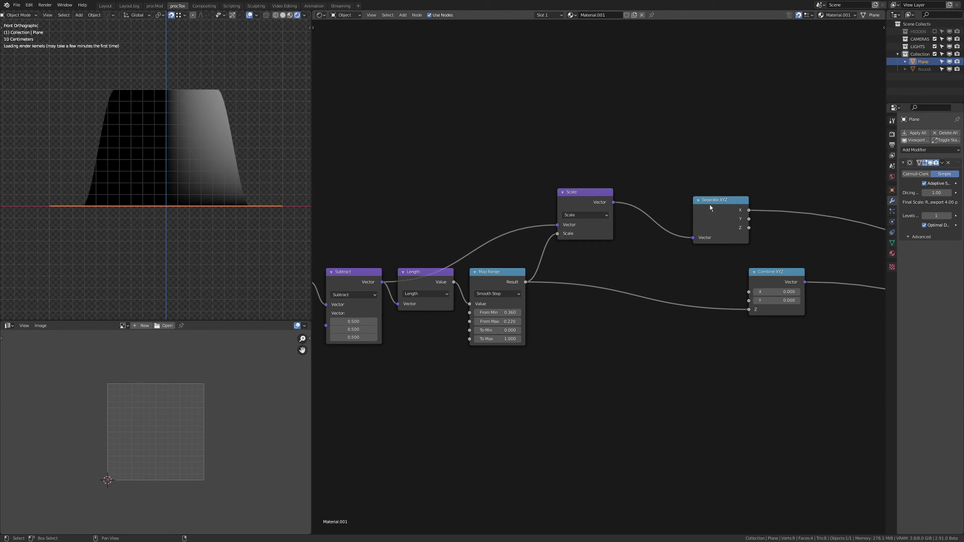
Connect Separate XYZ's X and Y outputs to the matching Combine XYZ inputs, and hide the viewport overlays
drag(710, 204, 657, 199)
middle_drag(657, 199, 512, 193)
drag(539, 196, 603, 277)
drag(621, 268, 613, 220)
drag(539, 204, 595, 246)
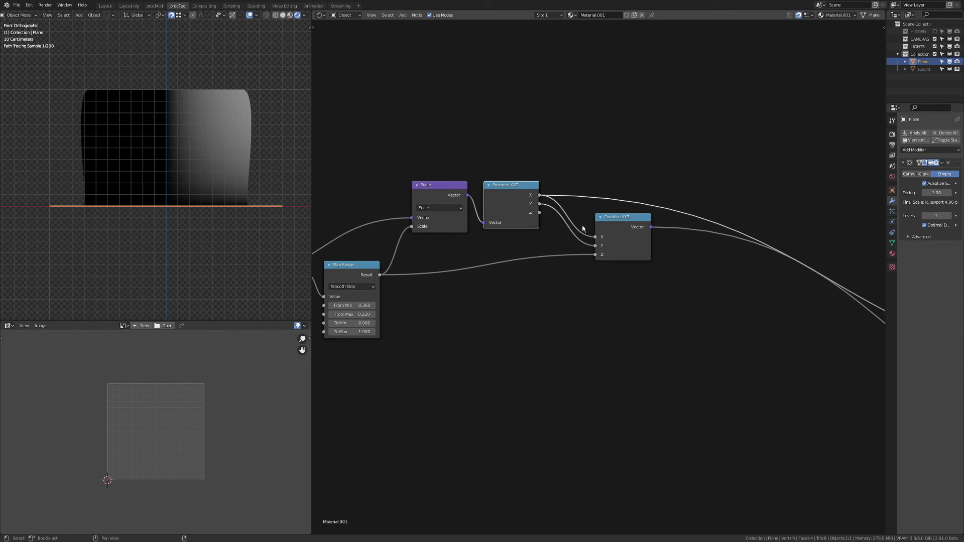
click(249, 15)
scroll(203, 104, up, 3)
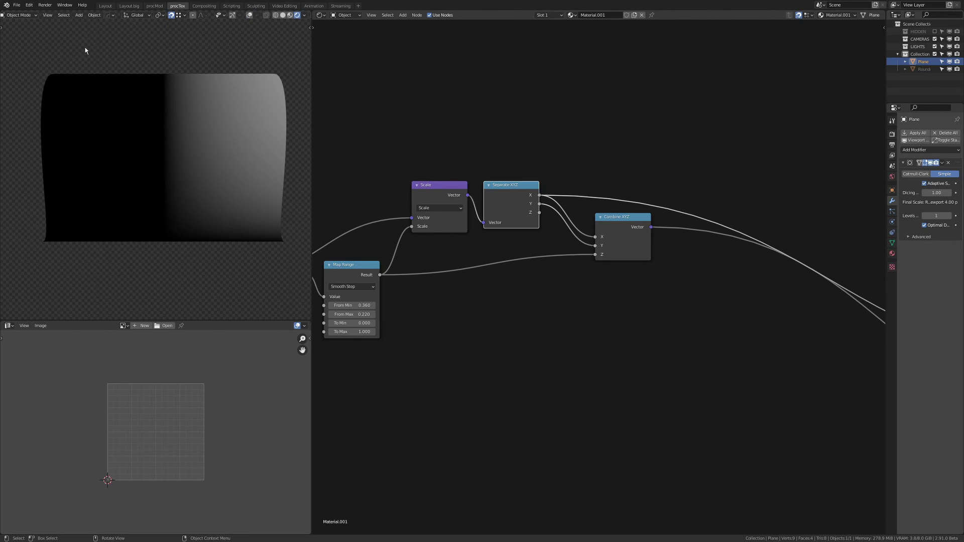
middle_drag(420, 241, 594, 232)
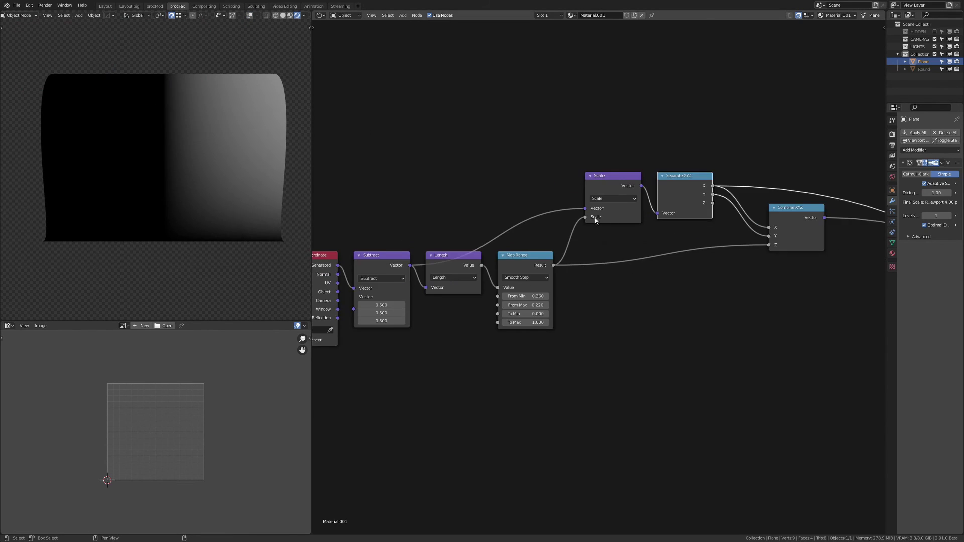
key(q)
click(593, 230)
click(602, 238)
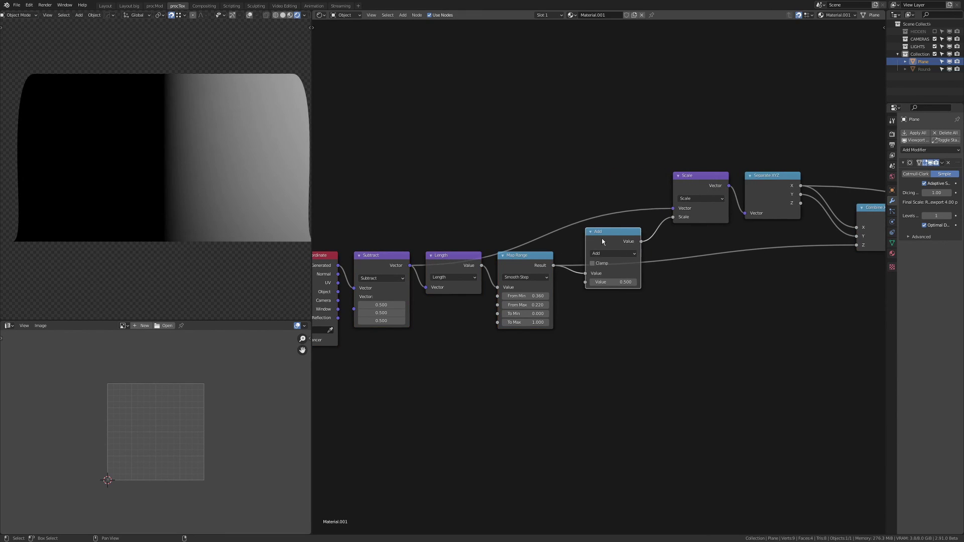
key(ctrl+z)
Insert an RGB Curves node between the Map Range result and the Scale input of the vector Scale node
key(shift+a)
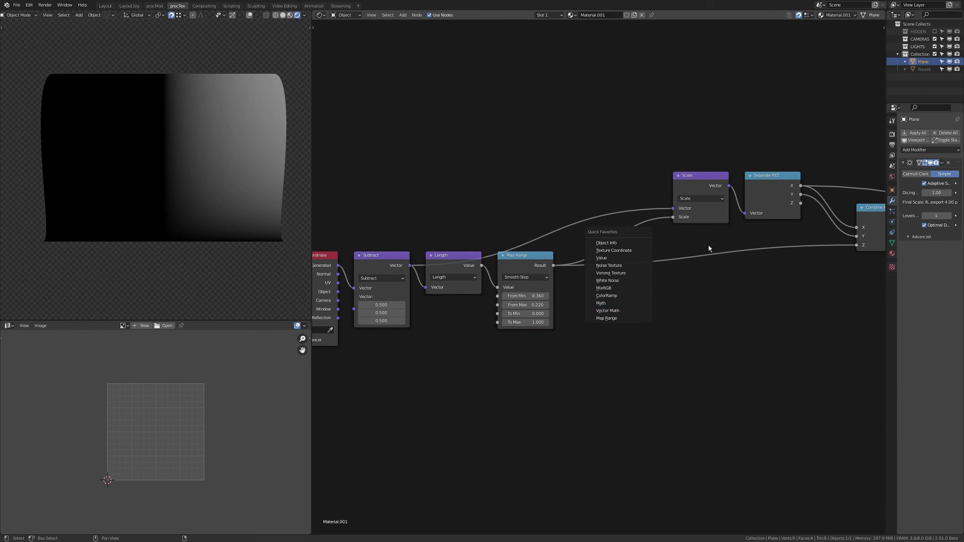
mouse_move(645, 243)
click(688, 290)
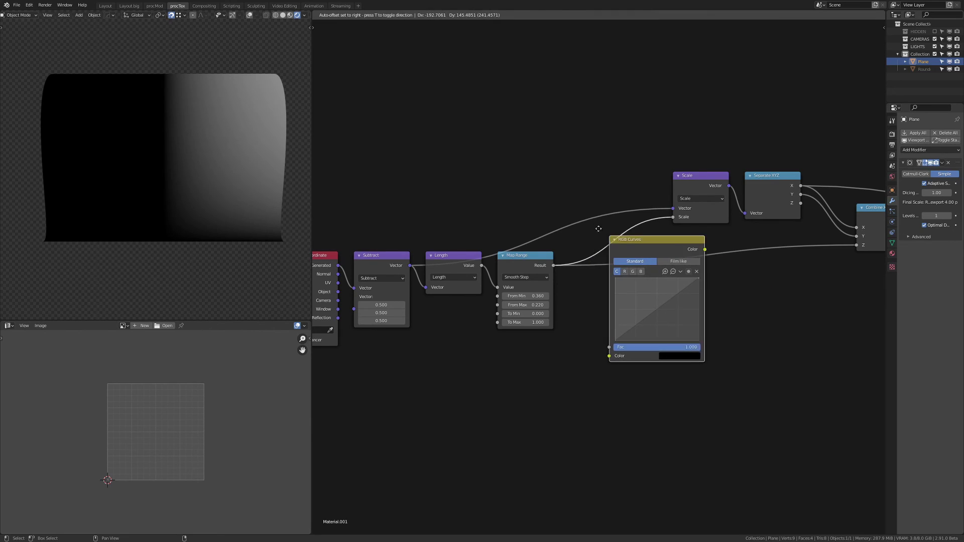
click(654, 265)
Shape the RGB curve with a small bump near the start, points near (0.35, 0.03) and (0.57, 0.69), and the end at about 0.71
click(643, 308)
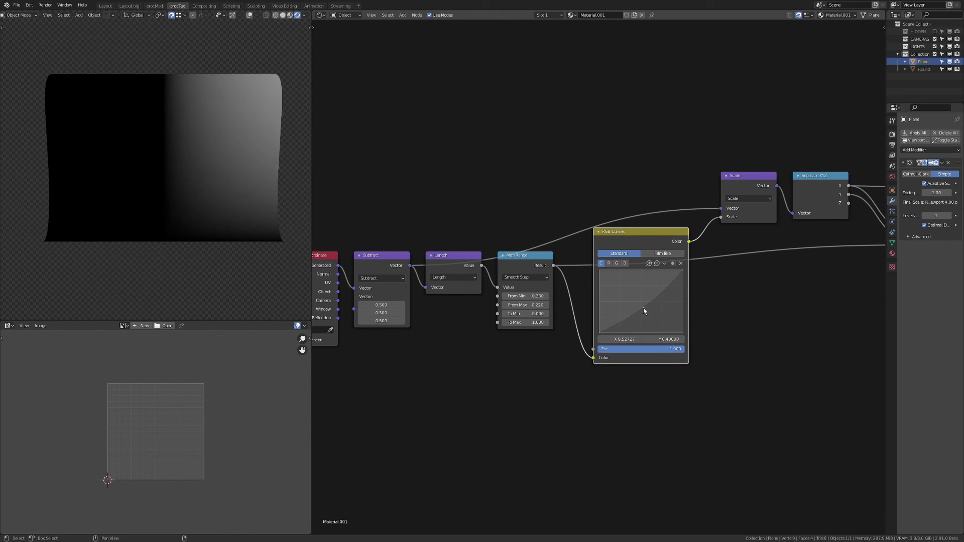
drag(683, 272, 685, 290)
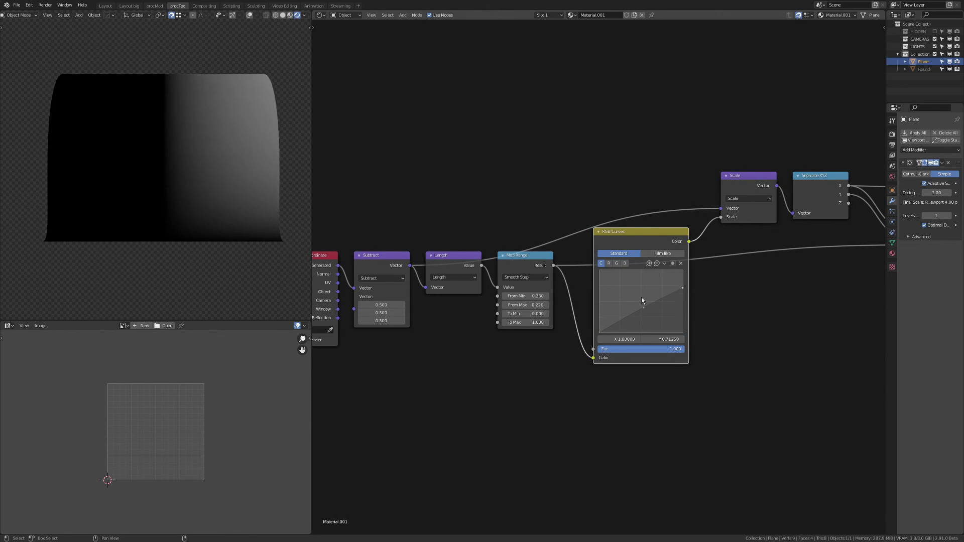
drag(644, 318, 627, 330)
click(603, 323)
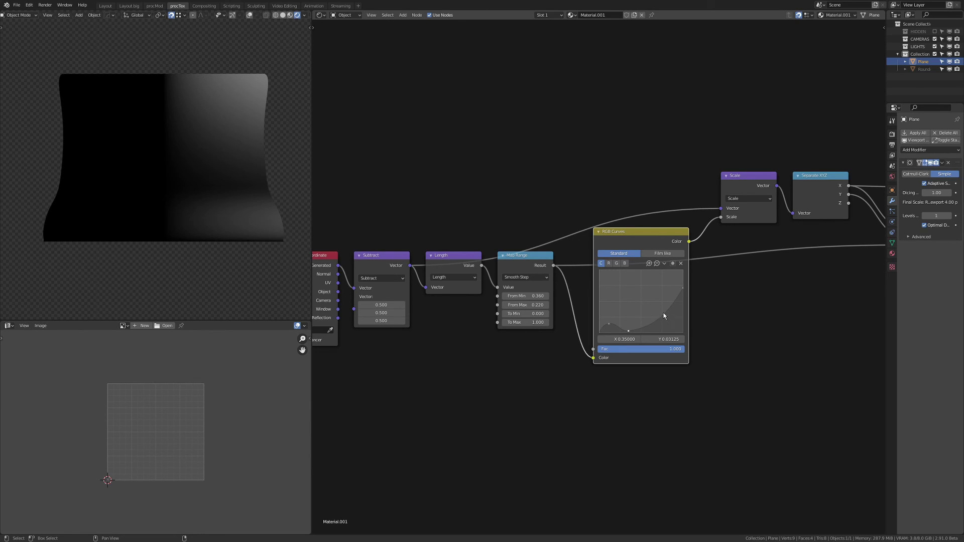
drag(664, 316, 648, 289)
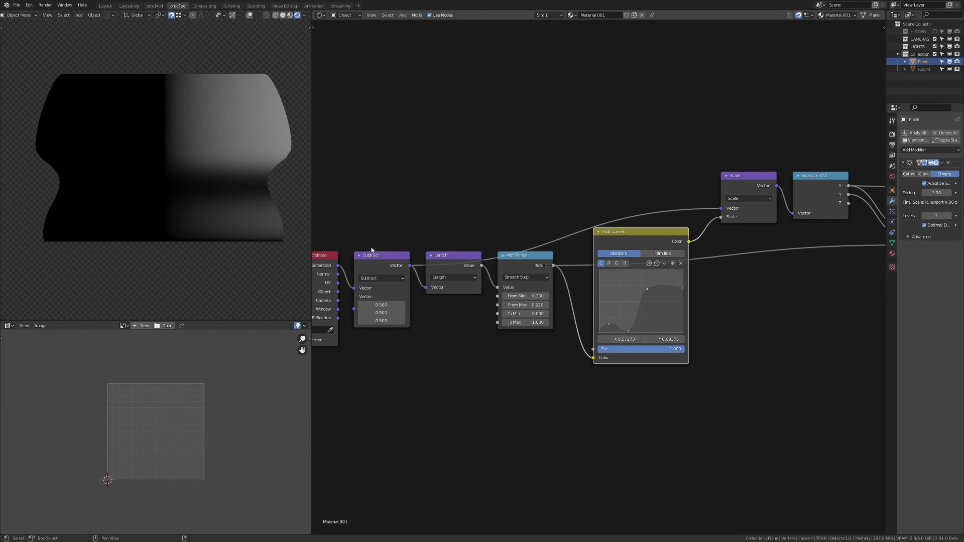
Connect the Principled BSDF to the surface output and inspect the curve-shaped displacement from several angles
middle_drag(206, 190, 237, 193)
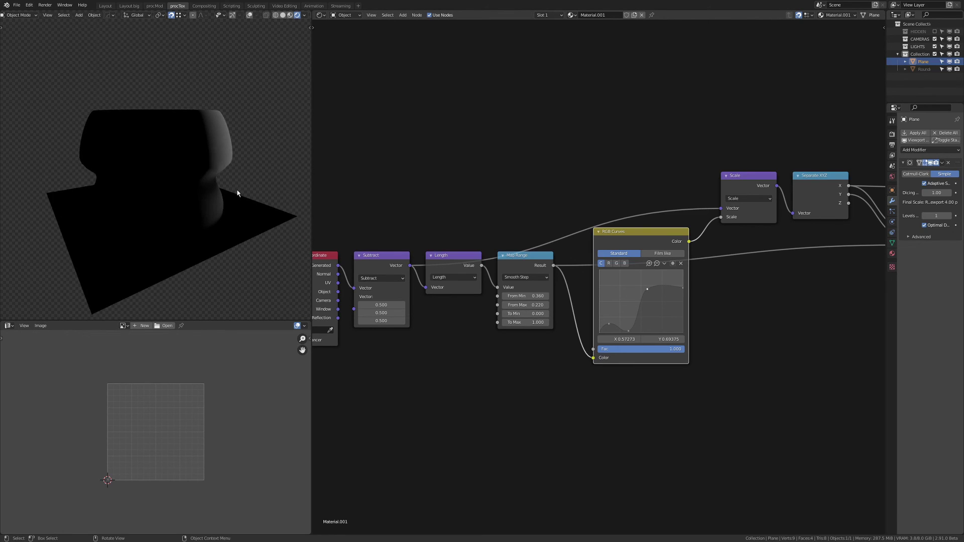
scroll(691, 166, down, 3)
middle_drag(864, 197, 668, 200)
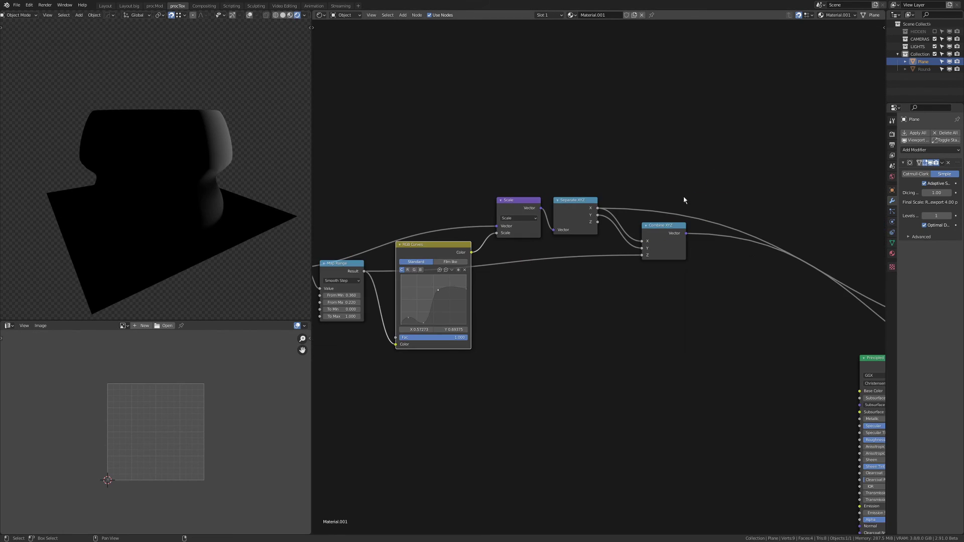
middle_drag(776, 264, 575, 216)
ctrl+shift+click(695, 320)
mouse_move(185, 139)
middle_down()
mouse_move(230, 159)
mouse_move(212, 165)
mouse_move(248, 182)
mouse_move(254, 146)
middle_up()
scroll(213, 165, up, 4)
right_drag(255, 151, 240, 97)
scroll(204, 111, down, 3)
mouse_move(204, 111)
middle_down()
mouse_move(148, 76)
mouse_move(81, 82)
middle_up()
middle_drag(341, 146, 576, 182)
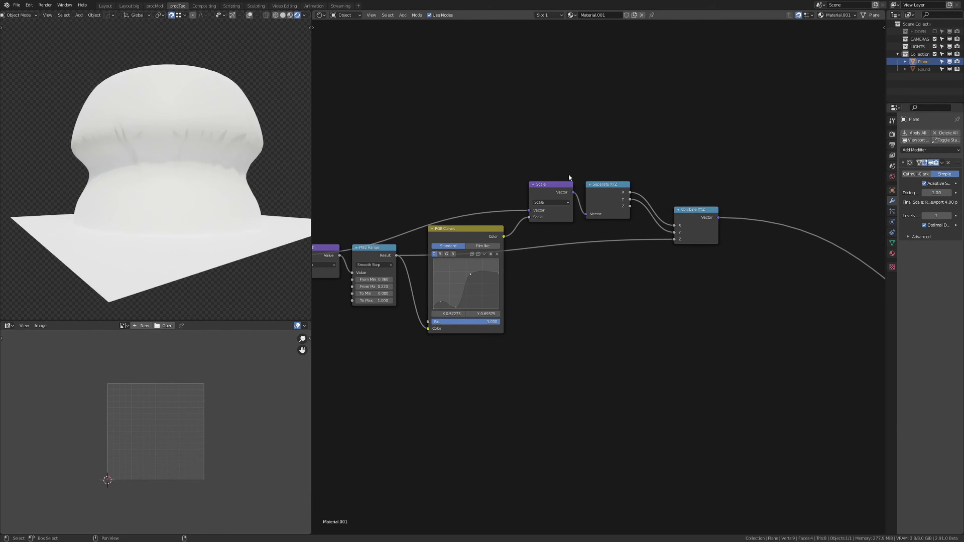